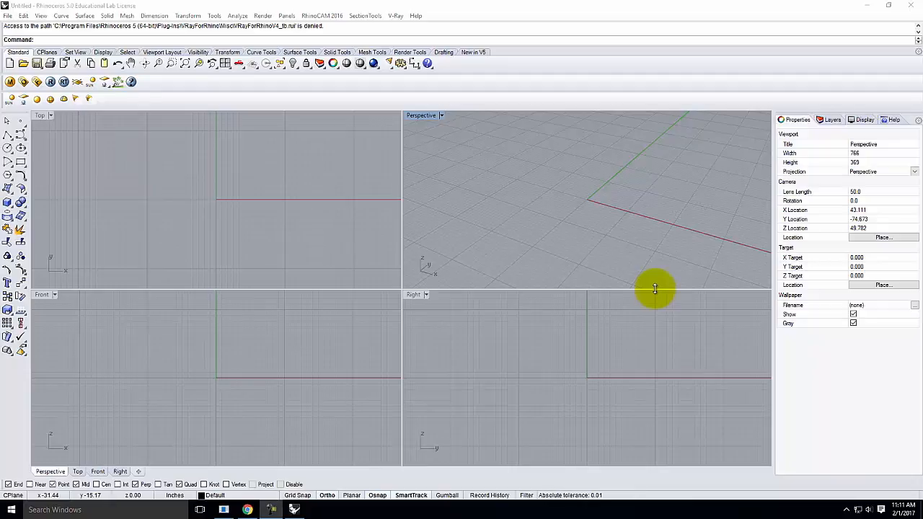
click(557, 2)
click(552, 8)
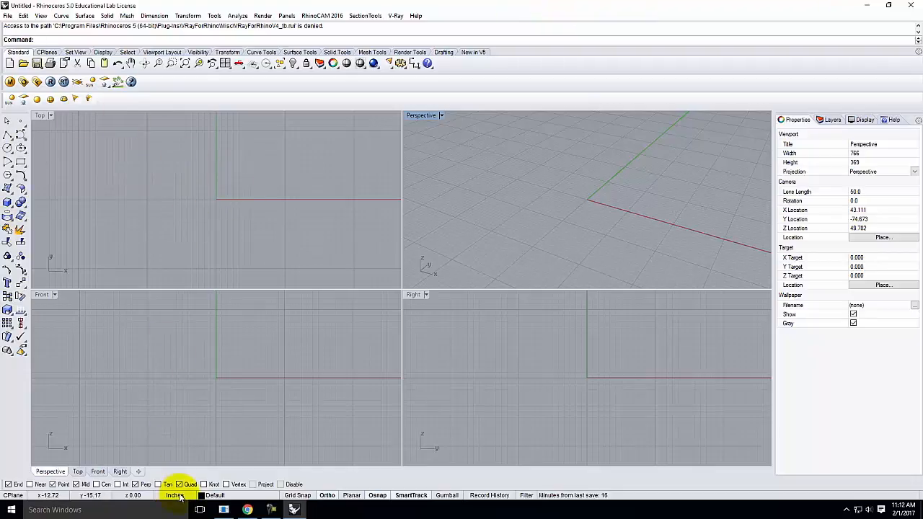
- Draw a solid box at the origin in an enlarged Perspective view and set that view to Shaded display
click(7, 203)
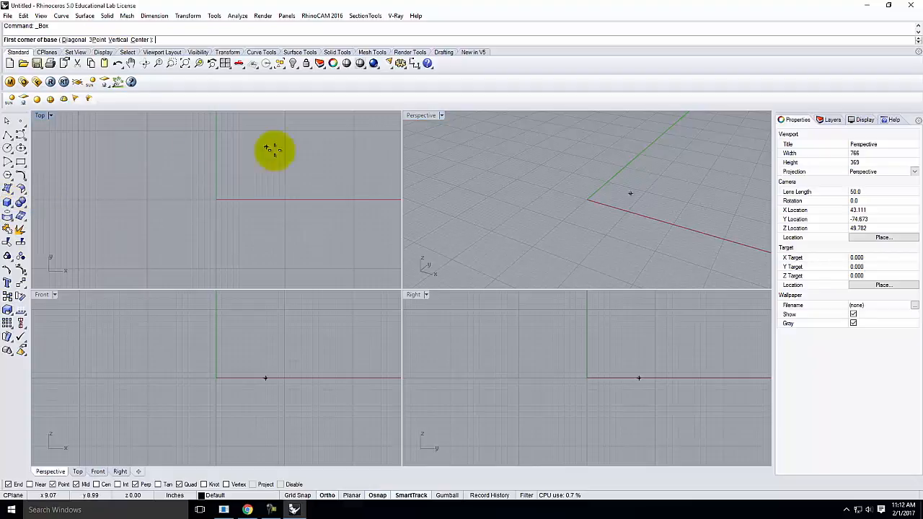
scroll(490, 186, down, 5)
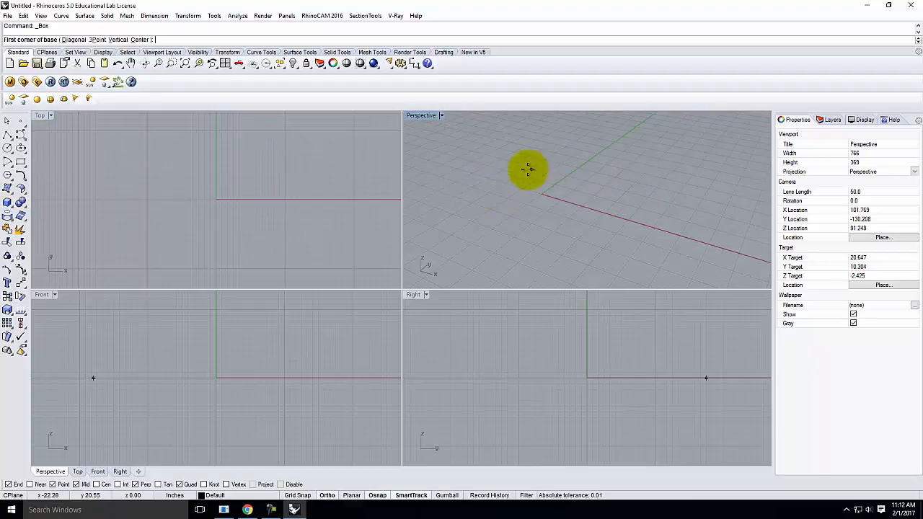
double_click(433, 117)
scroll(357, 250, down, 3)
click(325, 235)
click(358, 294)
click(339, 203)
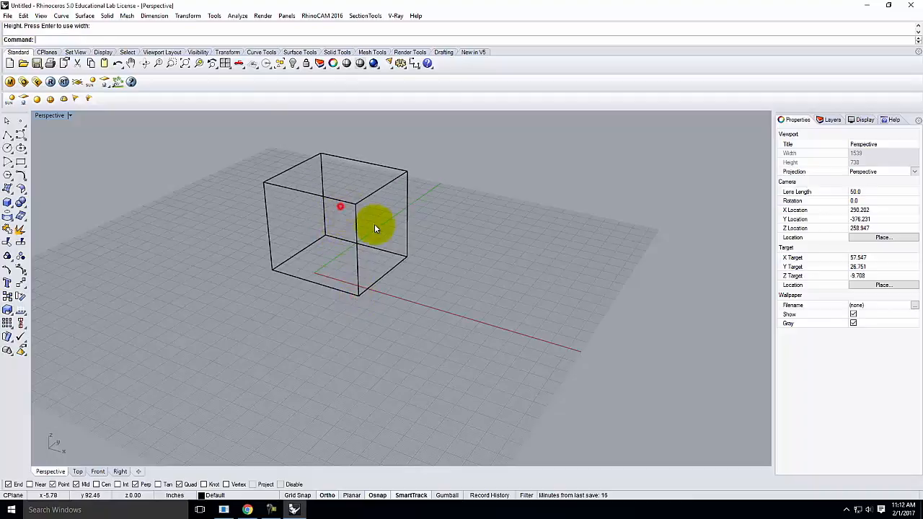
click(70, 115)
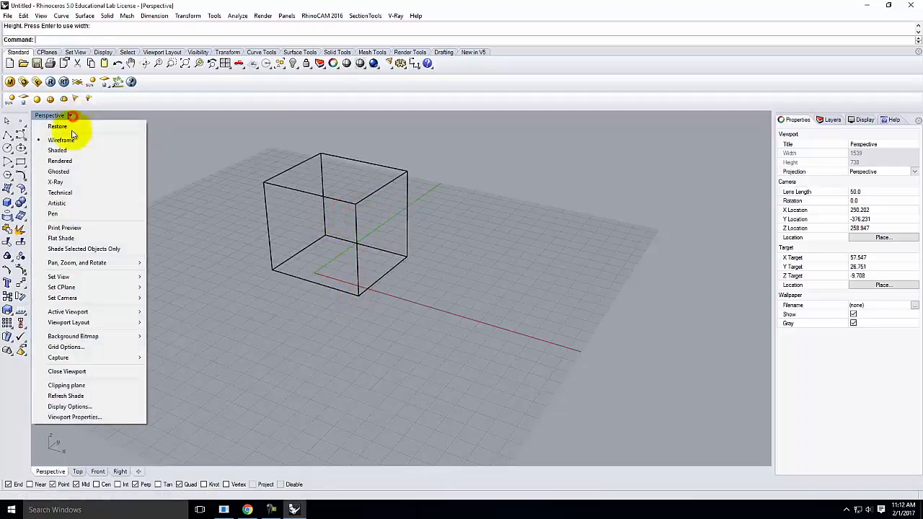
click(58, 150)
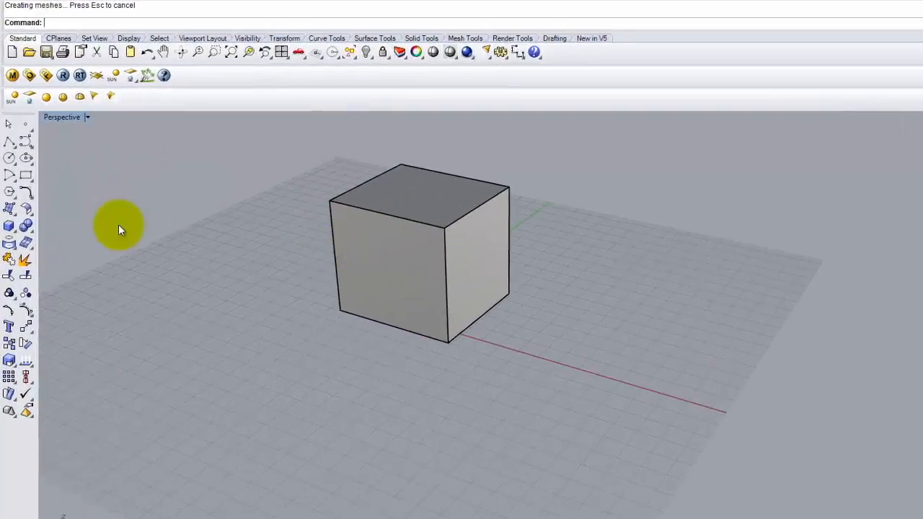
- Draw a solid vertical cylinder on the ground plane behind the box, making it taller than the box
click(10, 252)
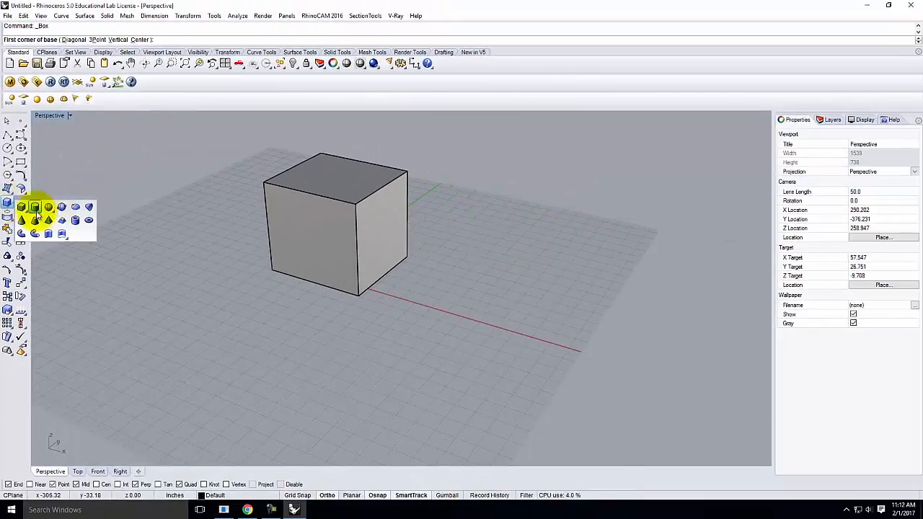
click(39, 217)
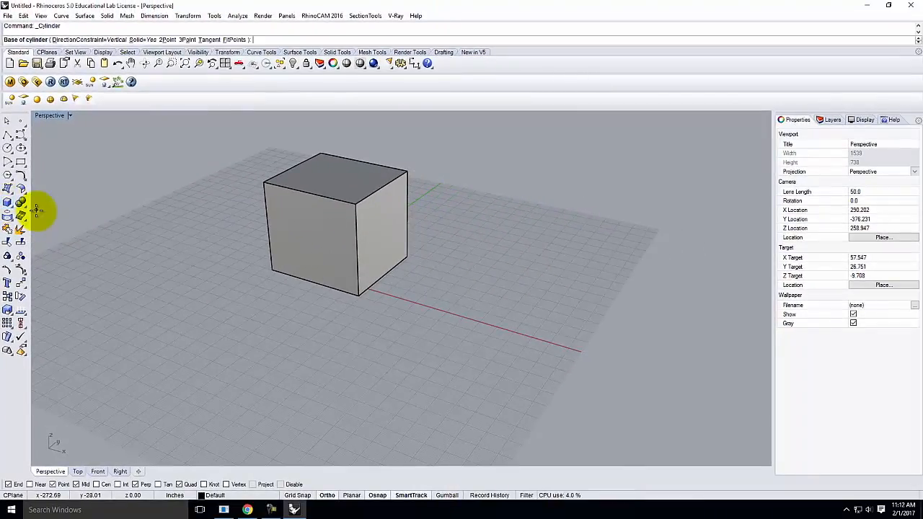
click(452, 229)
click(488, 264)
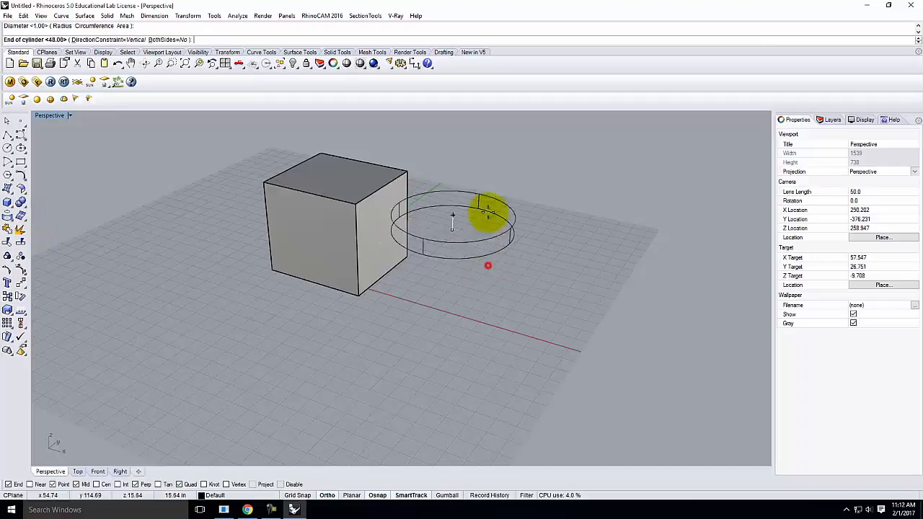
click(494, 122)
scroll(320, 309, down, 3)
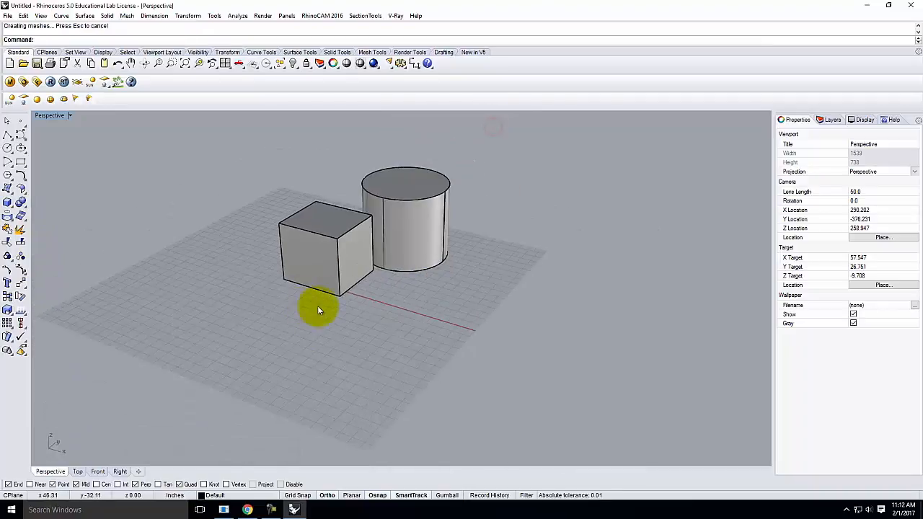
scroll(377, 238, up, 3)
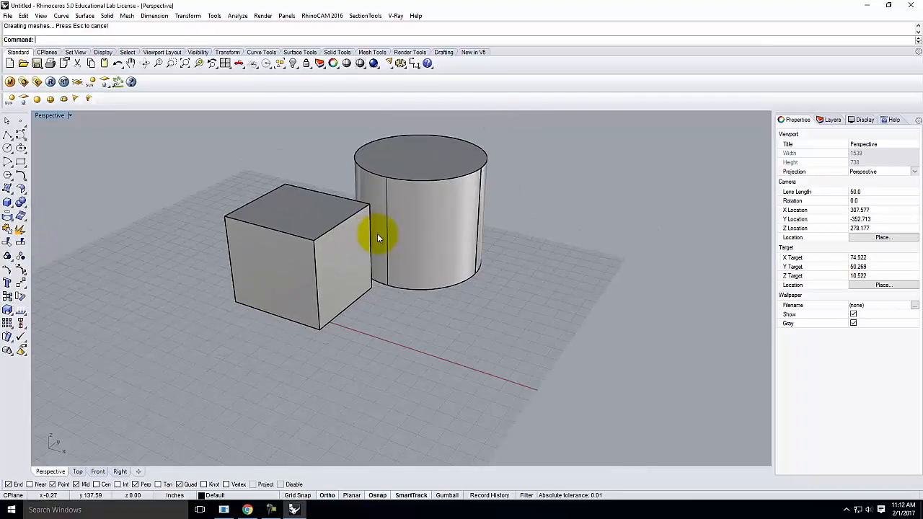
- Draw a solid four-sided pyramid on the ground plane in front of the cylinder and beside the box
click(9, 206)
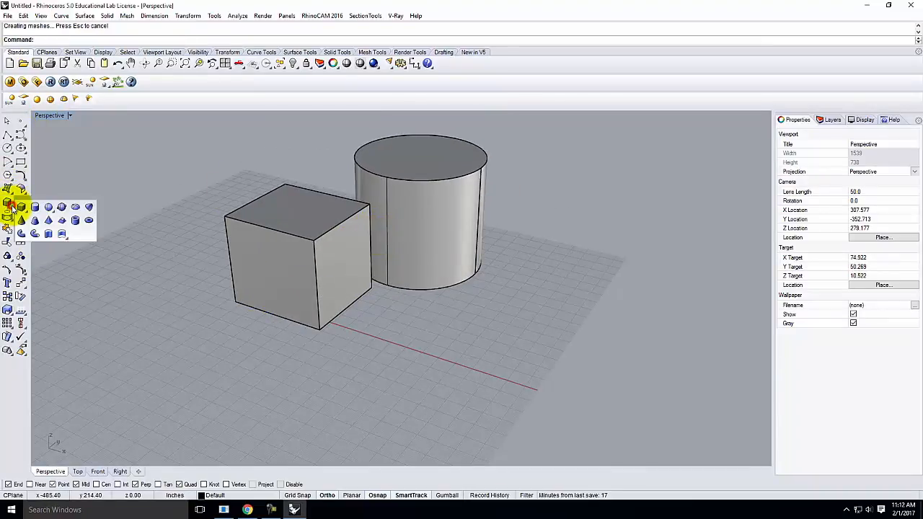
click(48, 221)
click(428, 325)
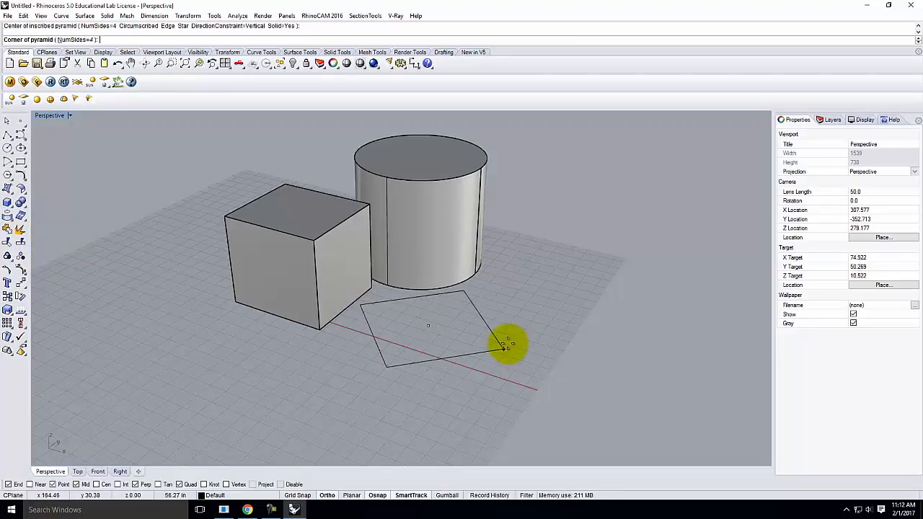
click(507, 344)
click(428, 228)
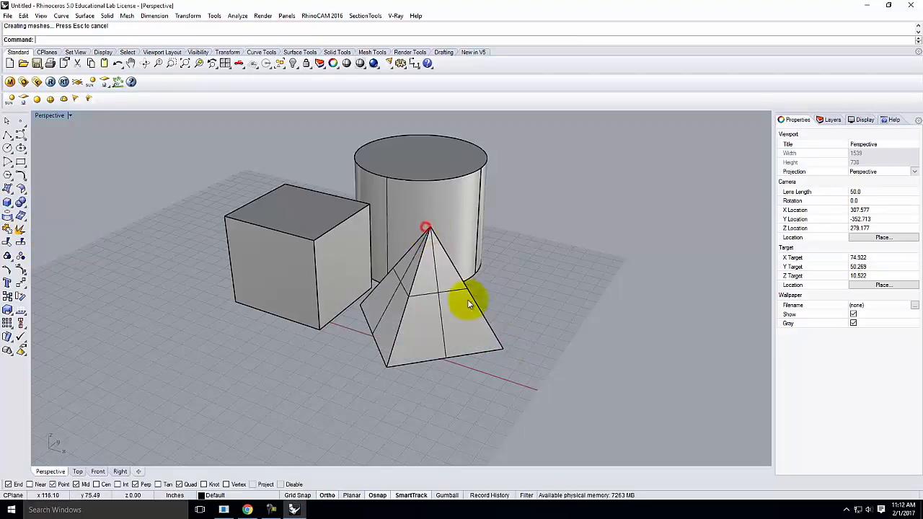
click(9, 204)
click(9, 204)
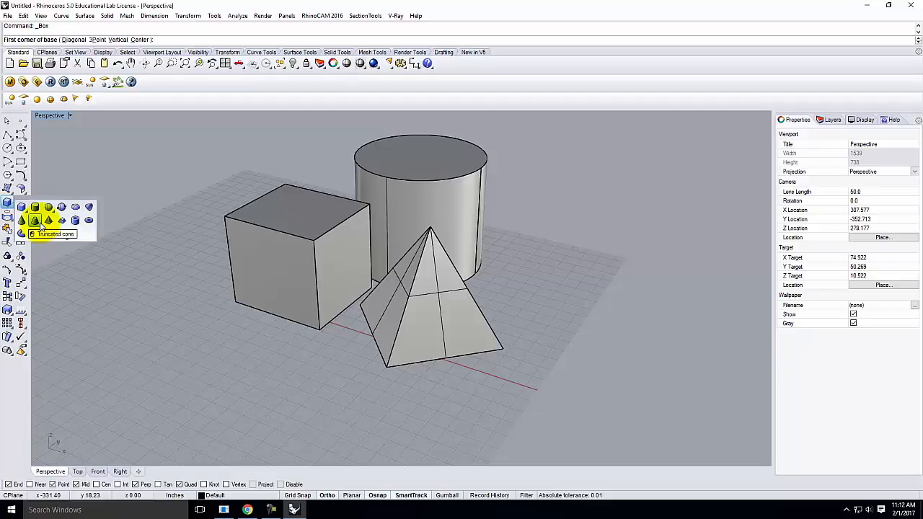
click(88, 220)
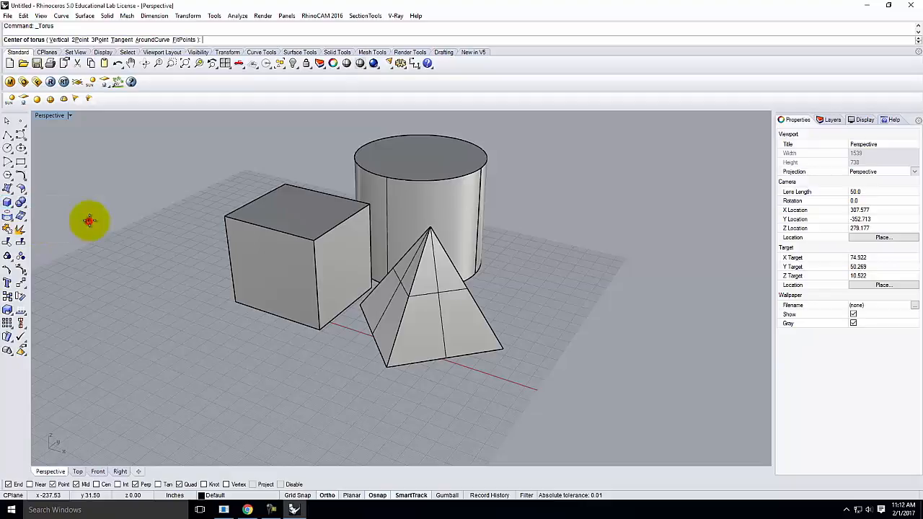
click(312, 364)
click(328, 371)
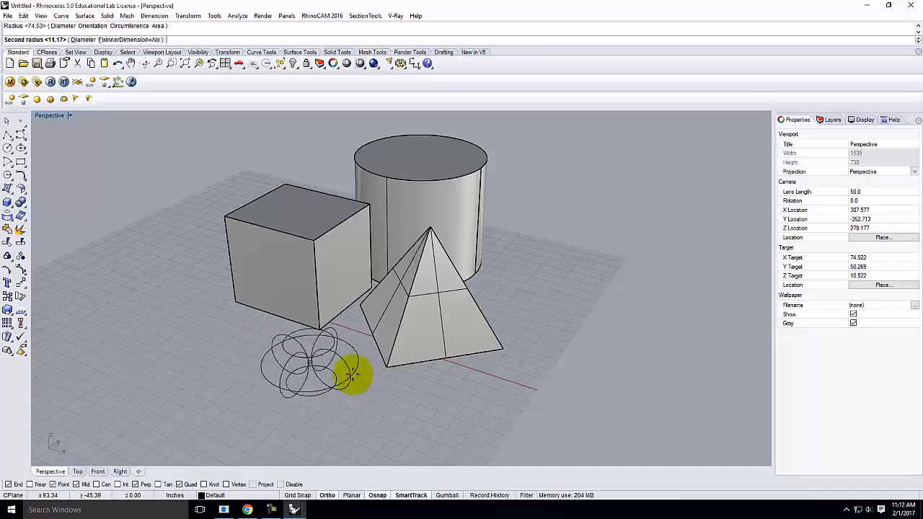
key(Escape)
- Draw a torus on the ground plane in front of the box, with an open hole in its middle
right_click(310, 362)
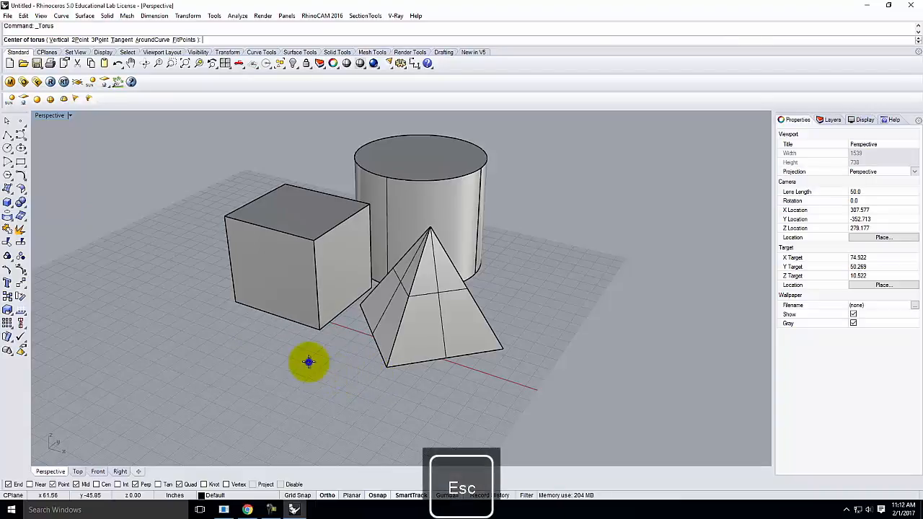
click(308, 362)
click(357, 377)
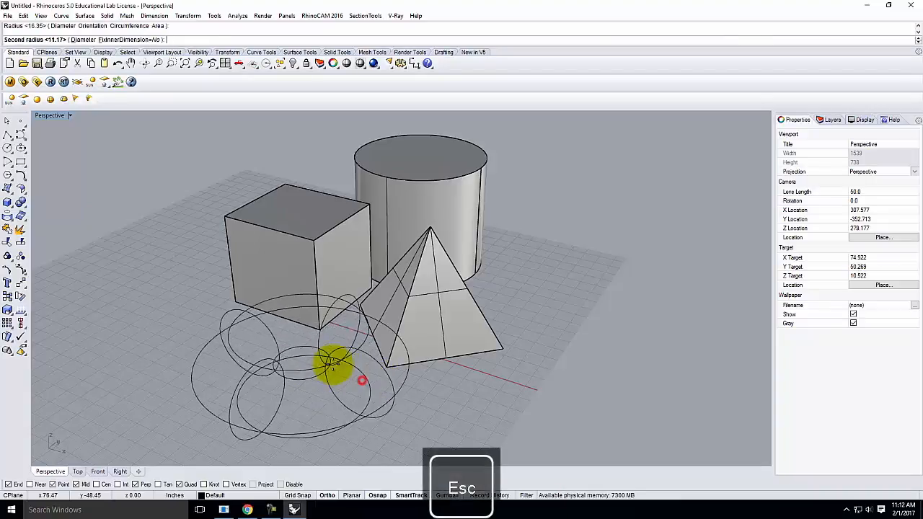
click(369, 378)
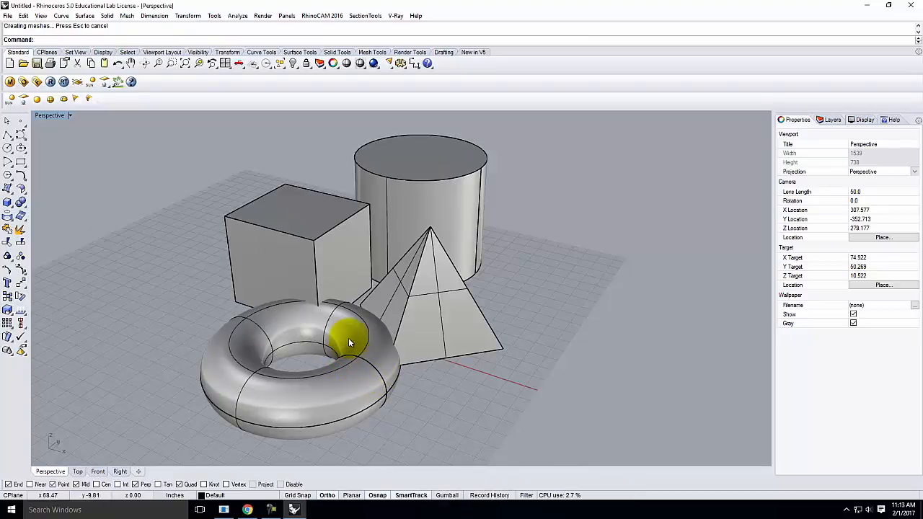
- Draw a solid vertical cone on the ground plane beside the cylinder and behind the pyramid
click(9, 205)
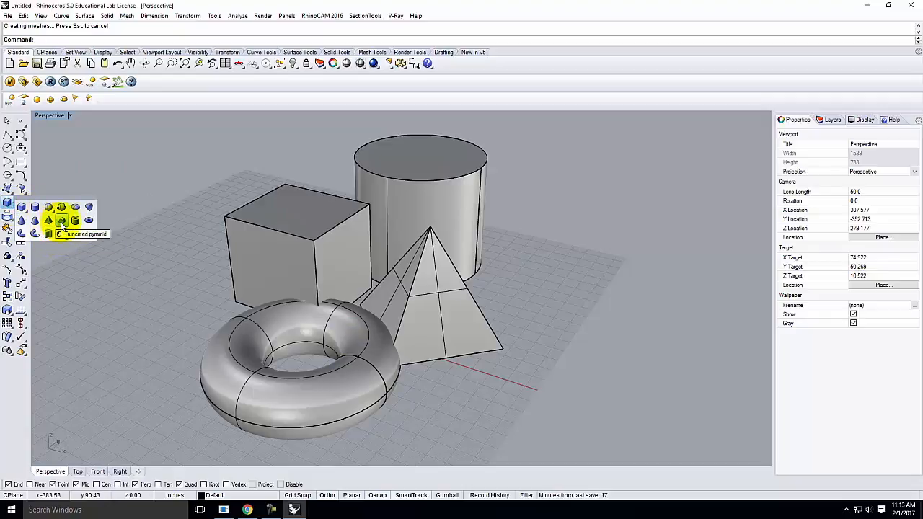
click(21, 220)
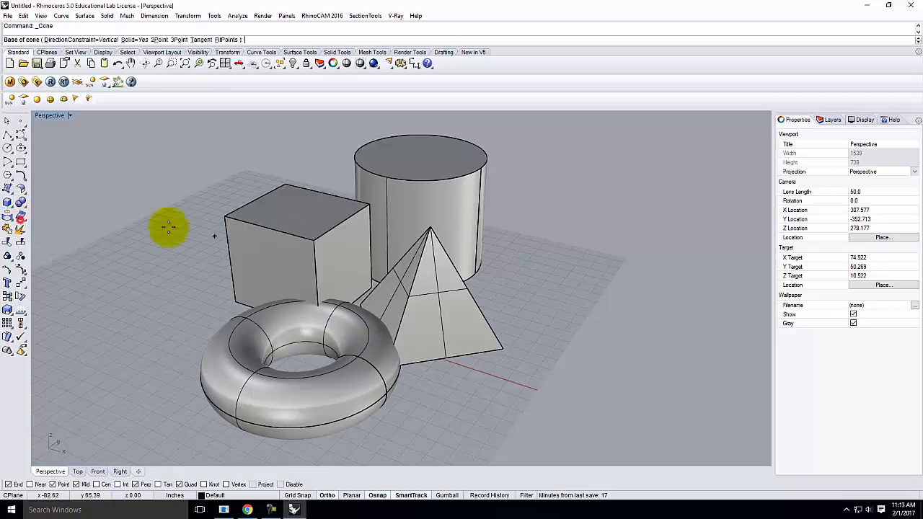
click(497, 287)
click(569, 291)
click(600, 187)
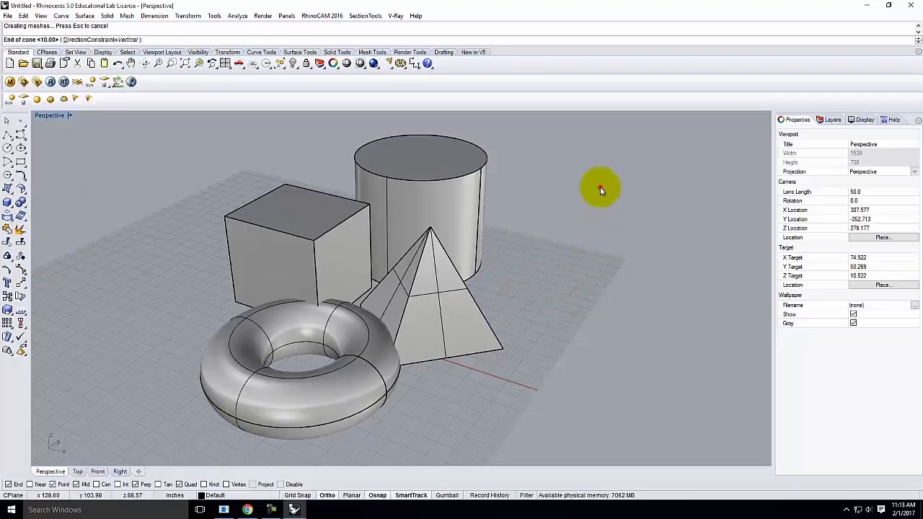
scroll(260, 389, down, 2)
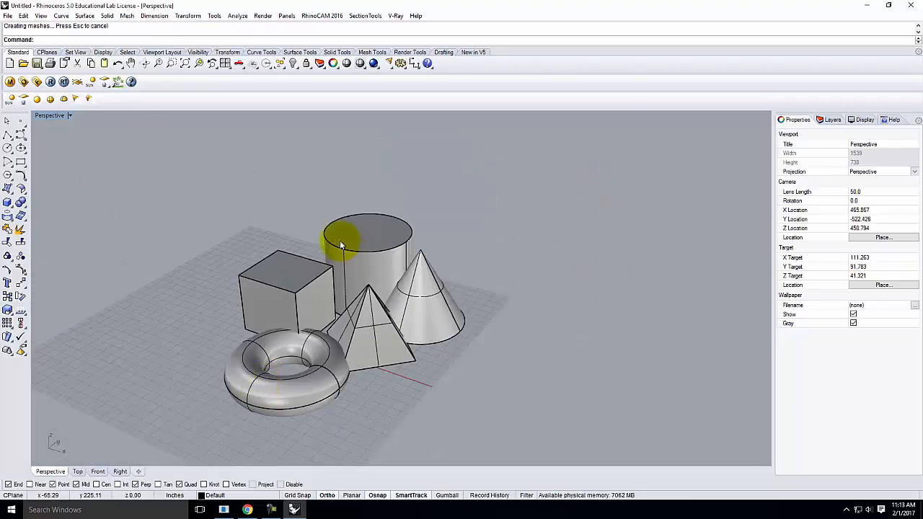
- Examine the five solids from several angles, down to ground level, to check how the torus sits relative to the ground plane
click(269, 196)
right_drag(335, 282, 335, 318)
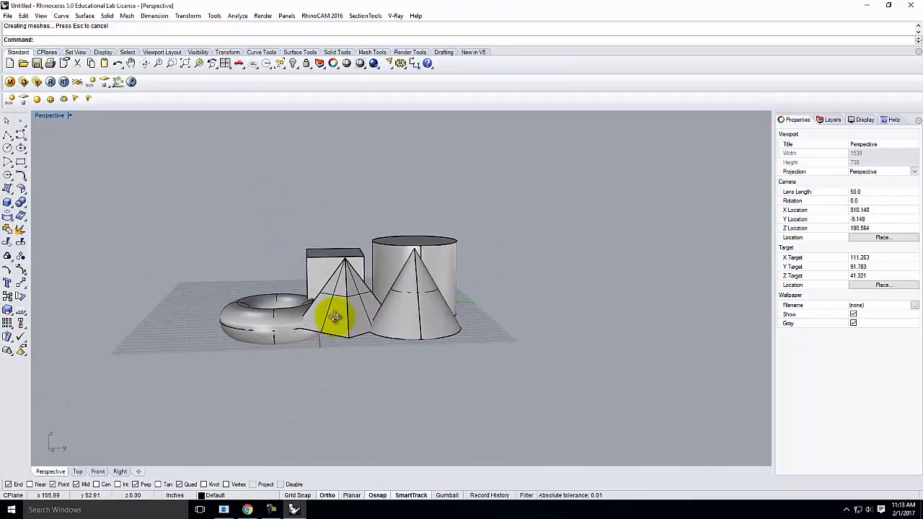
scroll(336, 318, down, 2)
scroll(313, 302, up, 6)
right_drag(342, 270, 351, 299)
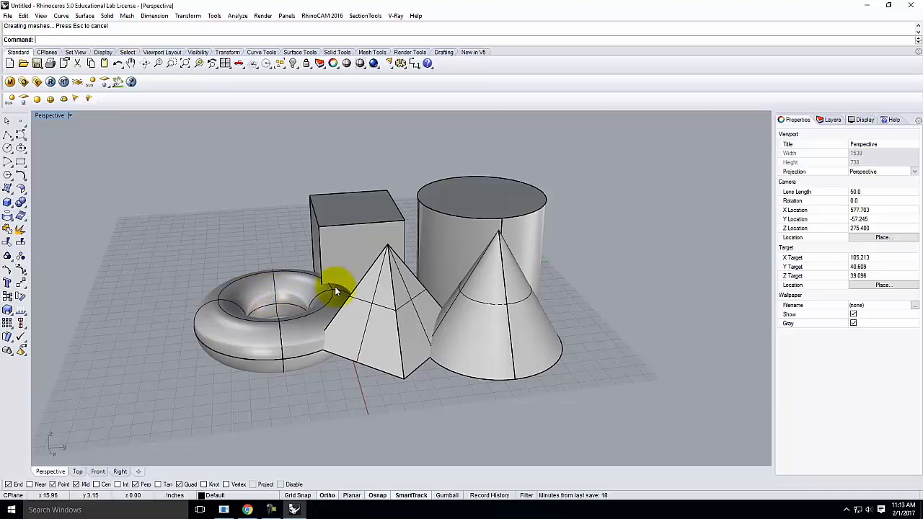
right_drag(341, 268, 378, 254)
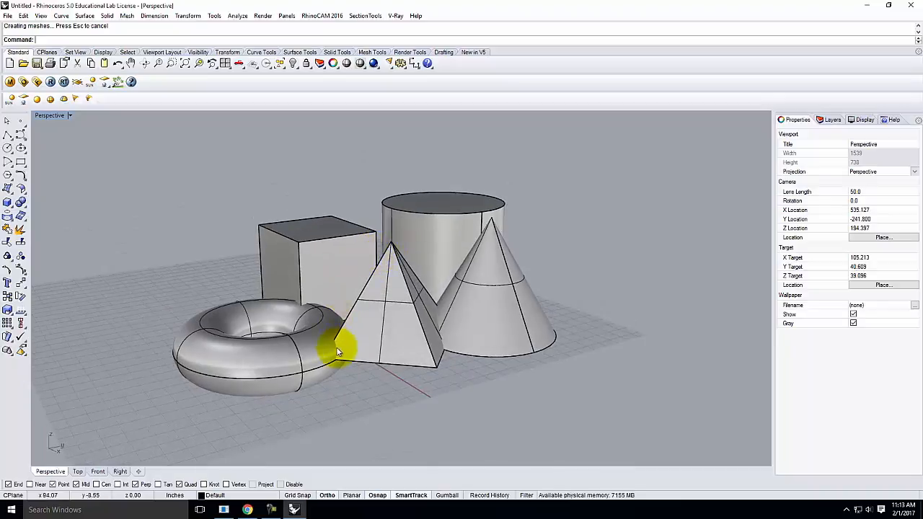
scroll(339, 398, up, 4)
right_drag(375, 395, 354, 364)
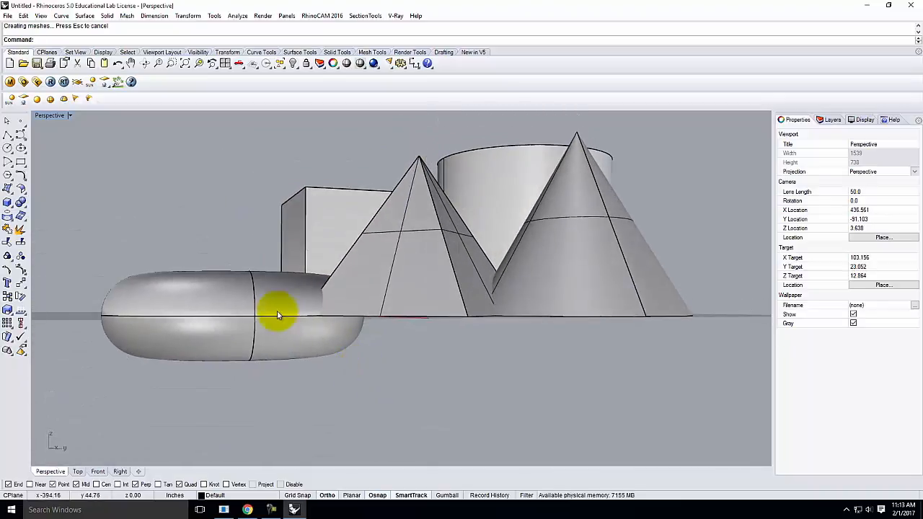
- Raise the torus in the Right view until its underside rests on the ground plane, and enlarge the Perspective view again
click(265, 338)
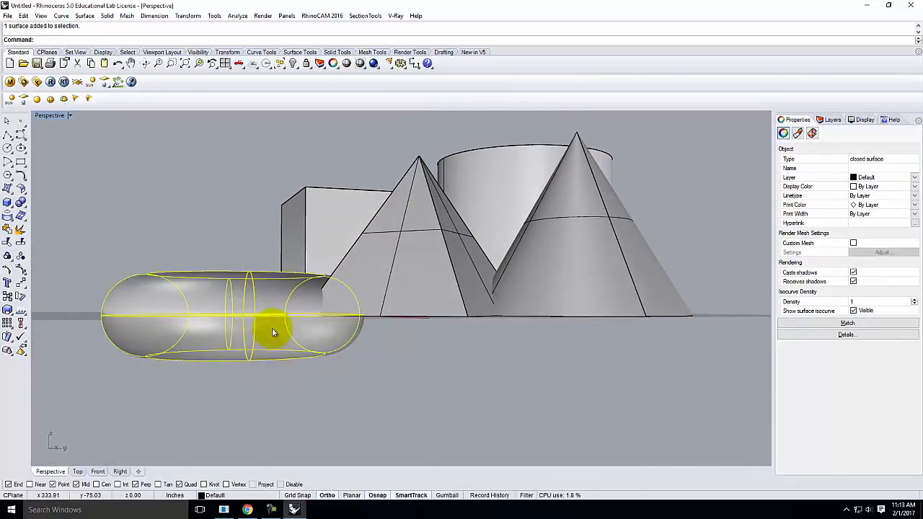
right_drag(576, 264, 427, 252)
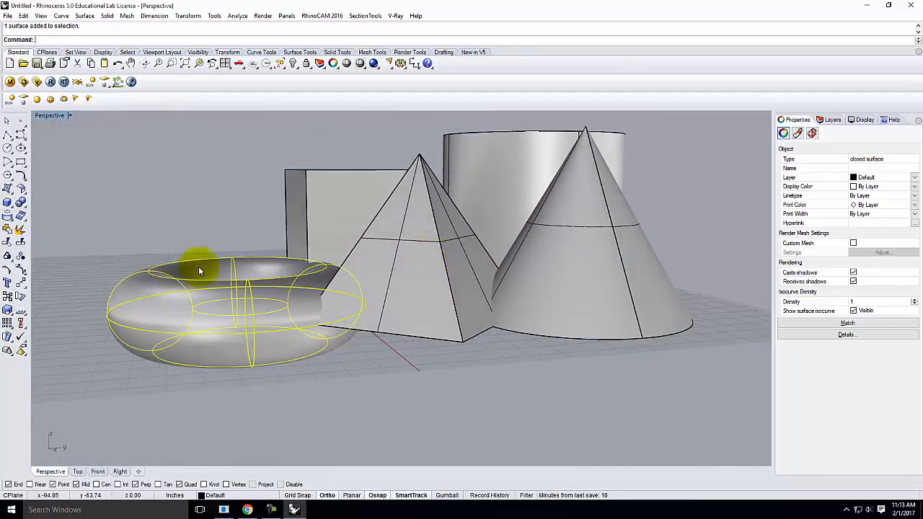
double_click(53, 113)
scroll(216, 346, down, 6)
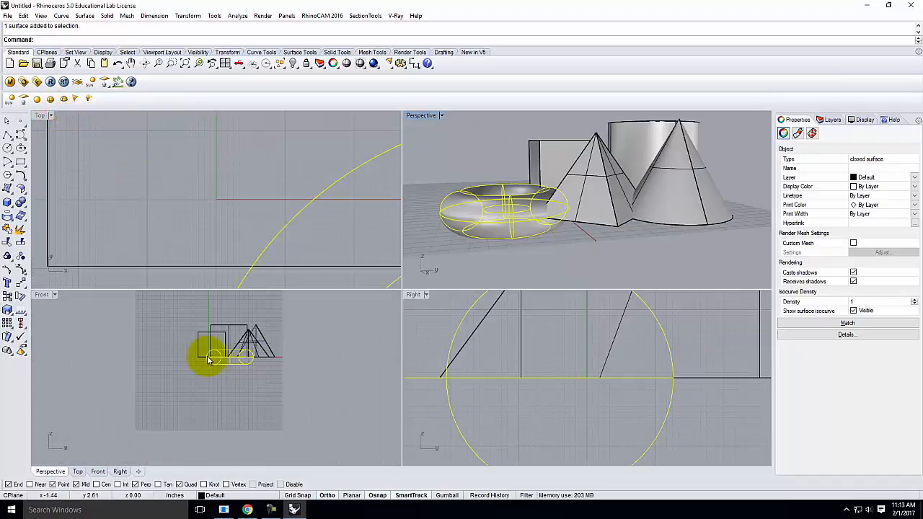
scroll(524, 374, down, 8)
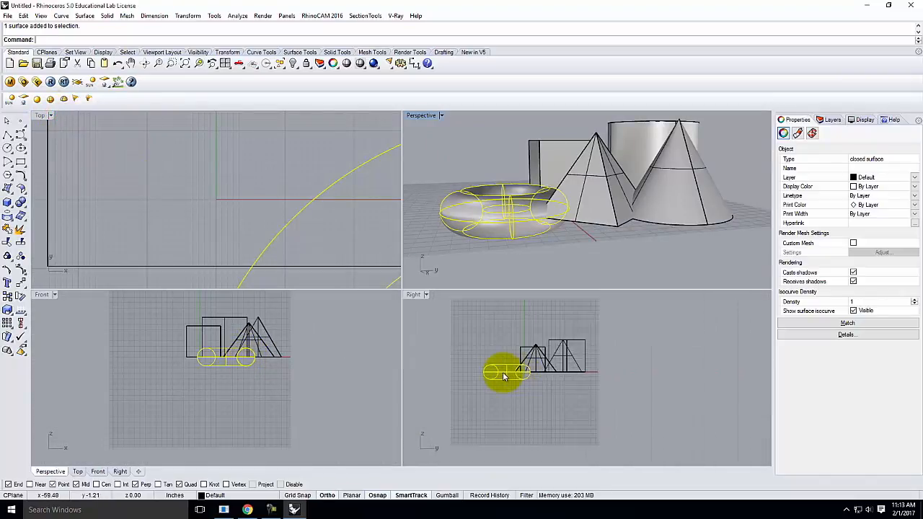
drag(516, 378, 517, 358)
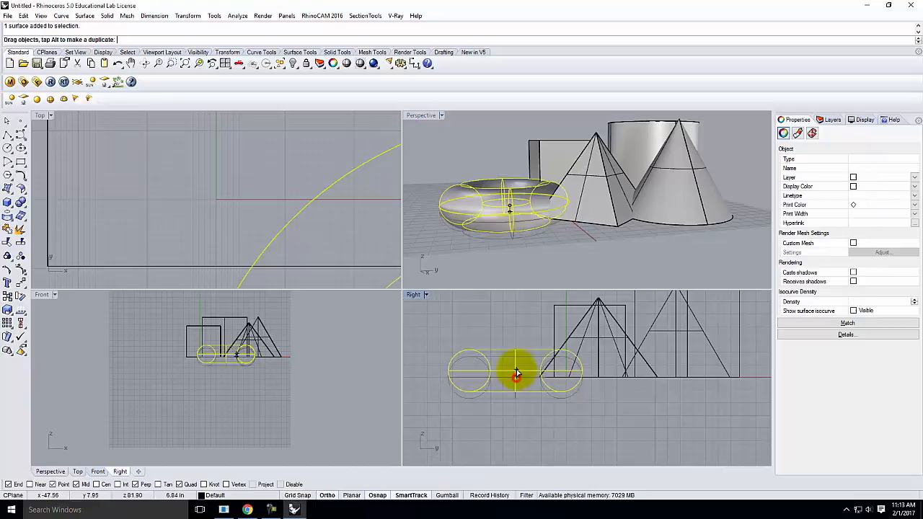
drag(462, 368, 462, 368)
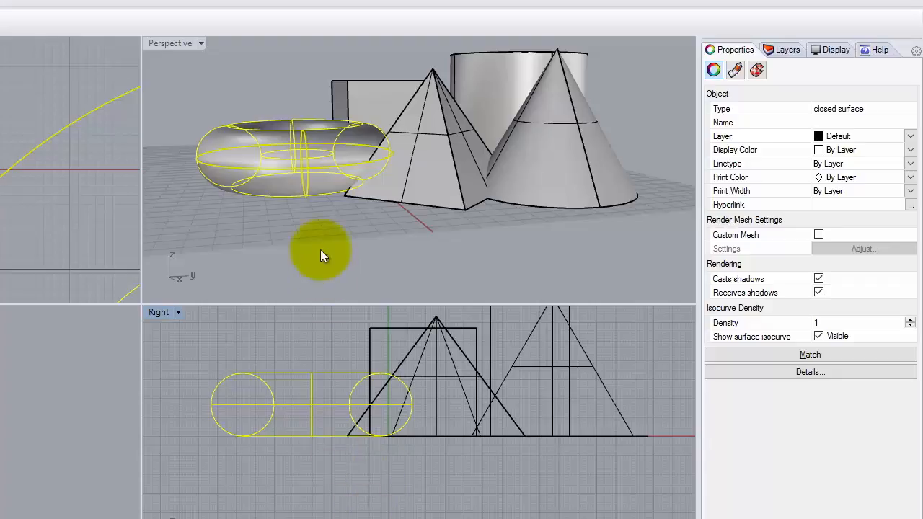
double_click(178, 47)
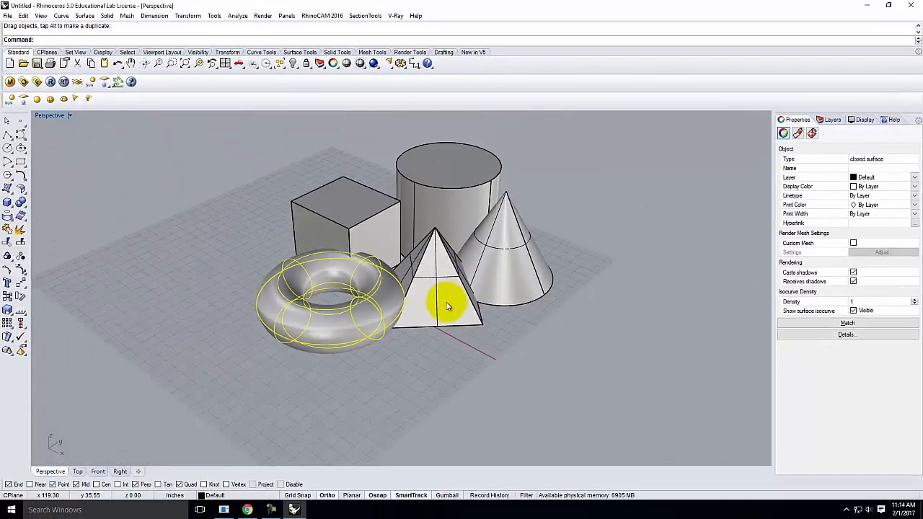
- Add a V-Ray infinite plane beneath the five solids
scroll(384, 228, up, 2)
right_drag(443, 273, 437, 250)
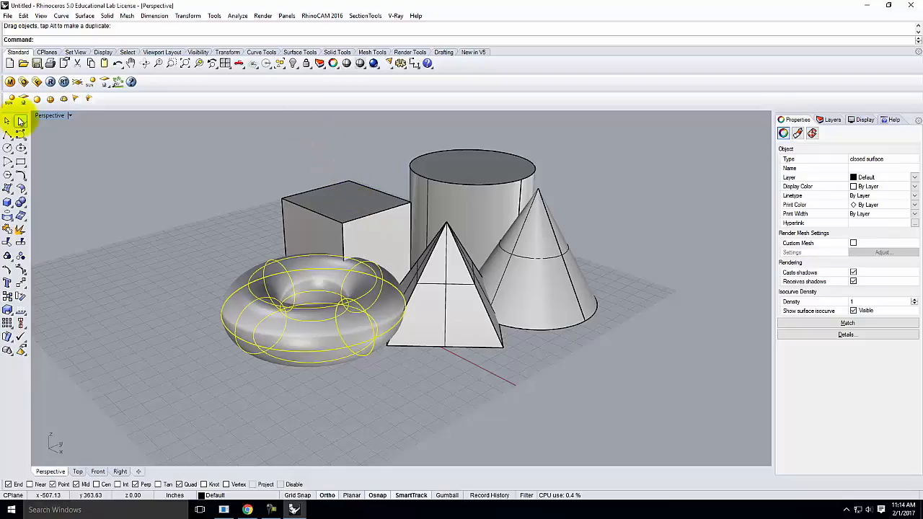
click(79, 85)
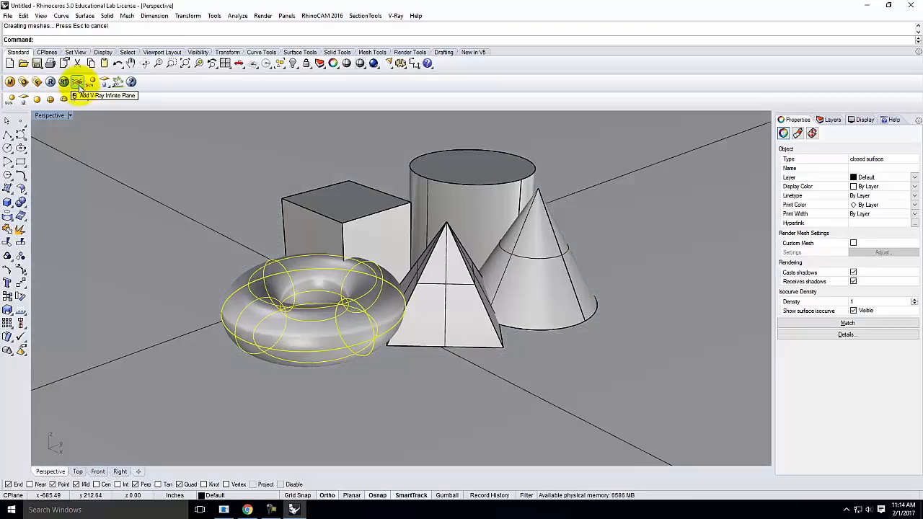
- Examine the infinite plane's full extent around the solids, and look up the visInfinitePlane command without running it
scroll(333, 240, down, 10)
scroll(335, 241, down, 3)
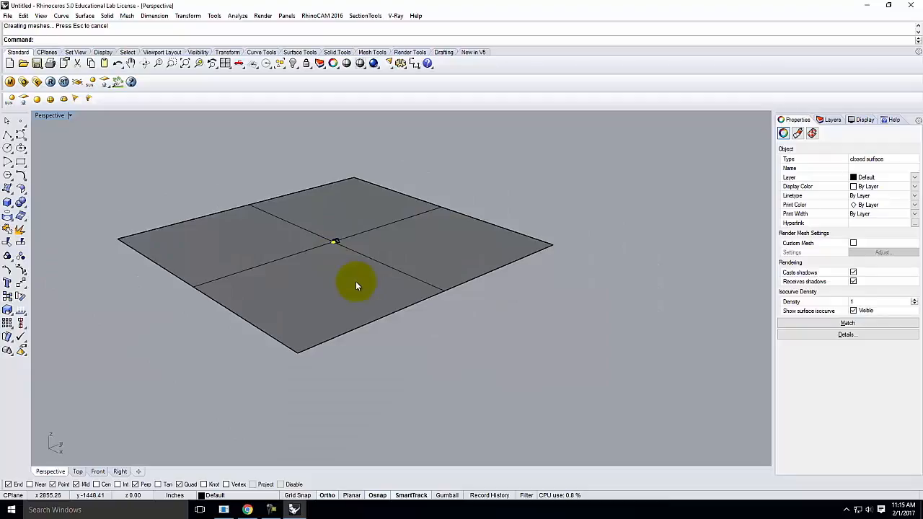
click(345, 306)
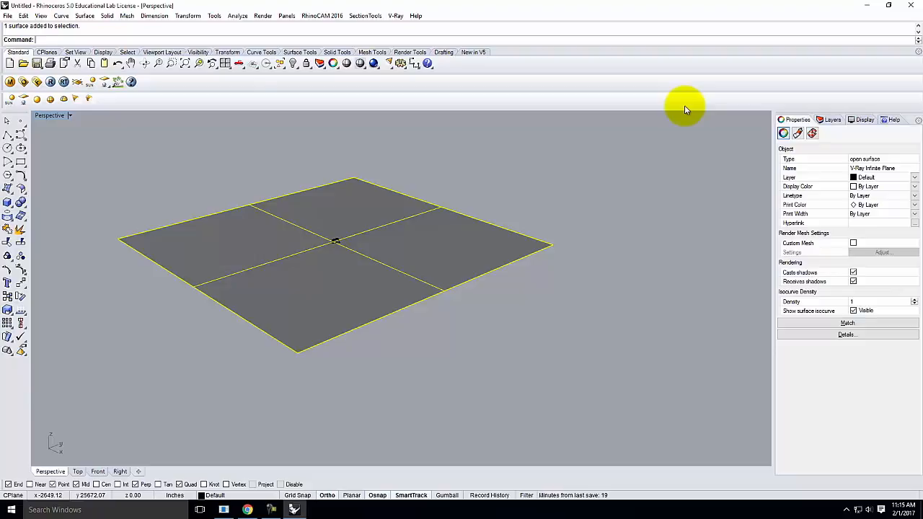
click(468, 291)
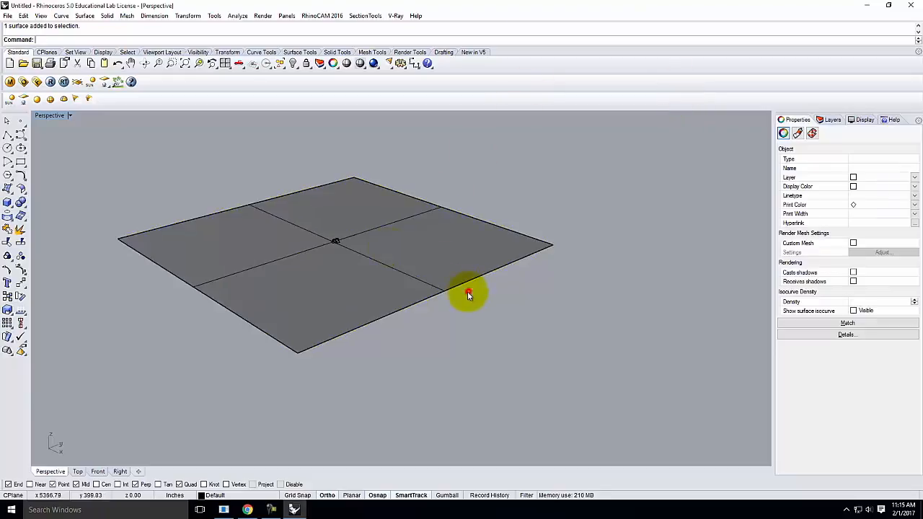
scroll(336, 216, up, 6)
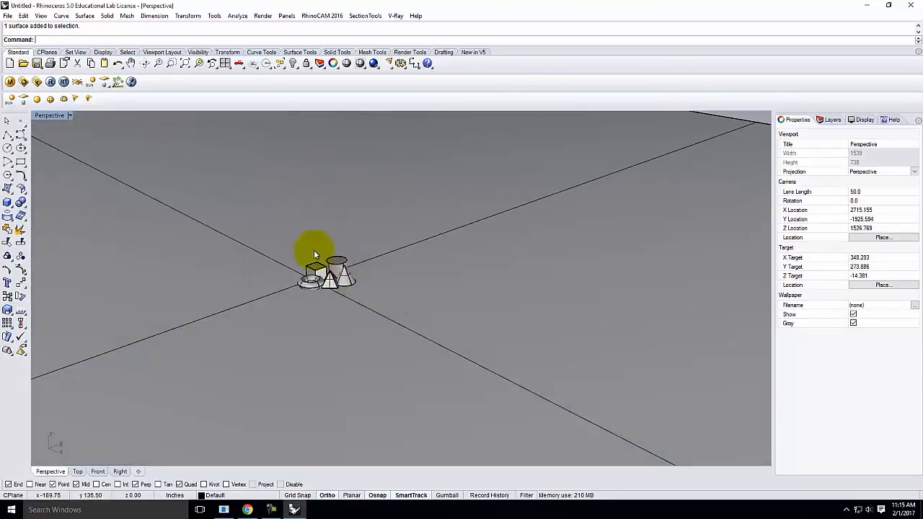
scroll(315, 259, up, 6)
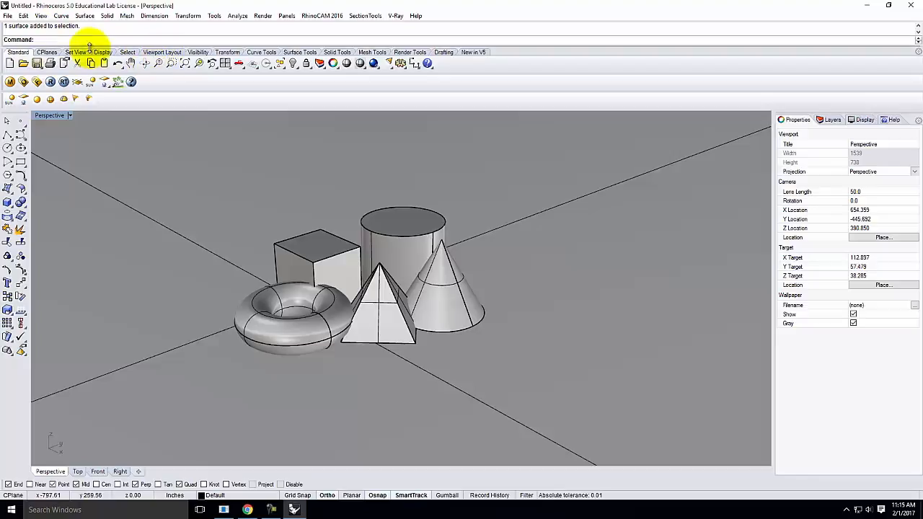
text(visInfinitePlane)
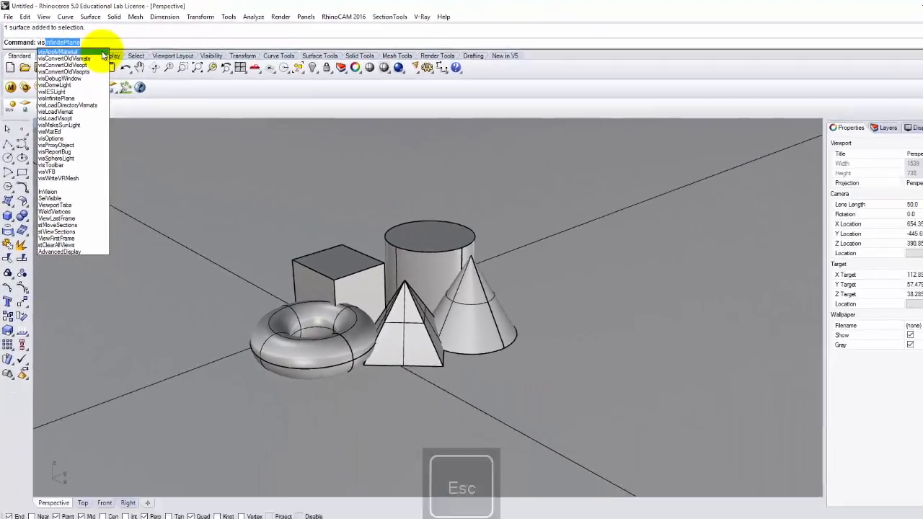
key(Escape)
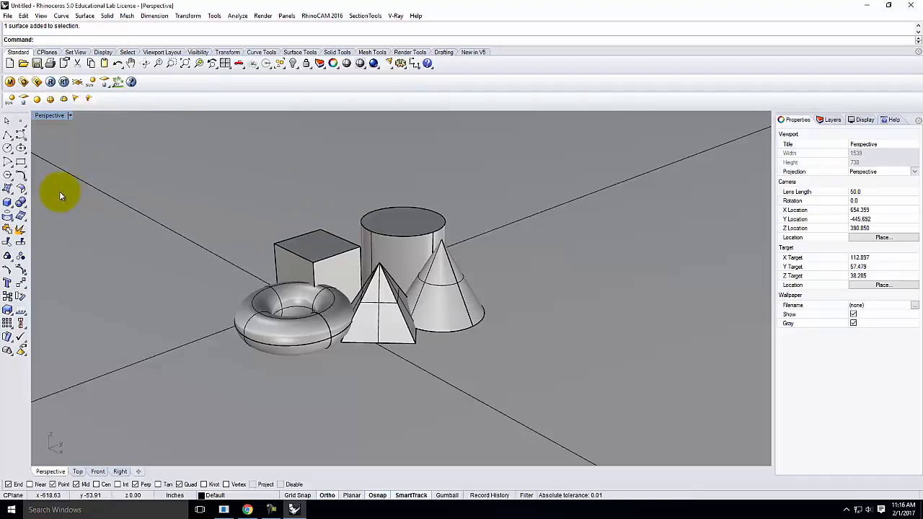
- Draw a small box on the ground plane in front of the pyramid, beside the torus
click(7, 204)
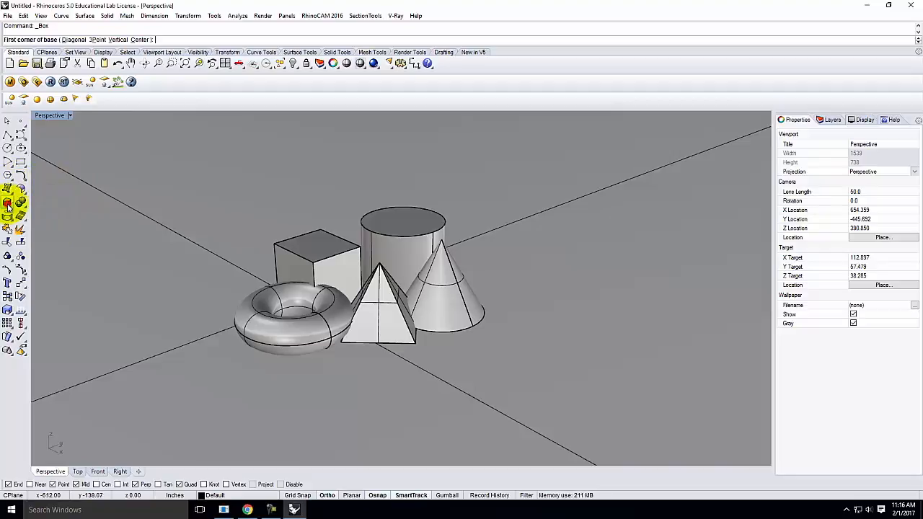
click(371, 379)
click(367, 405)
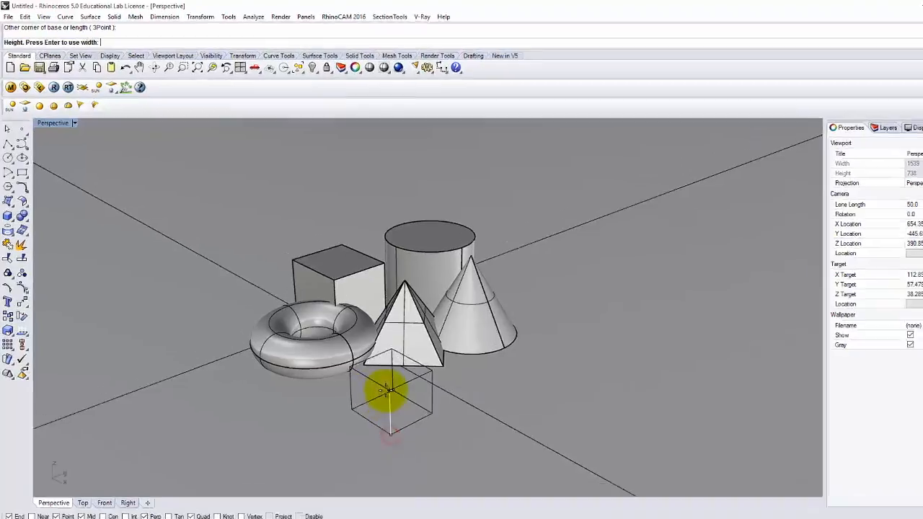
click(388, 390)
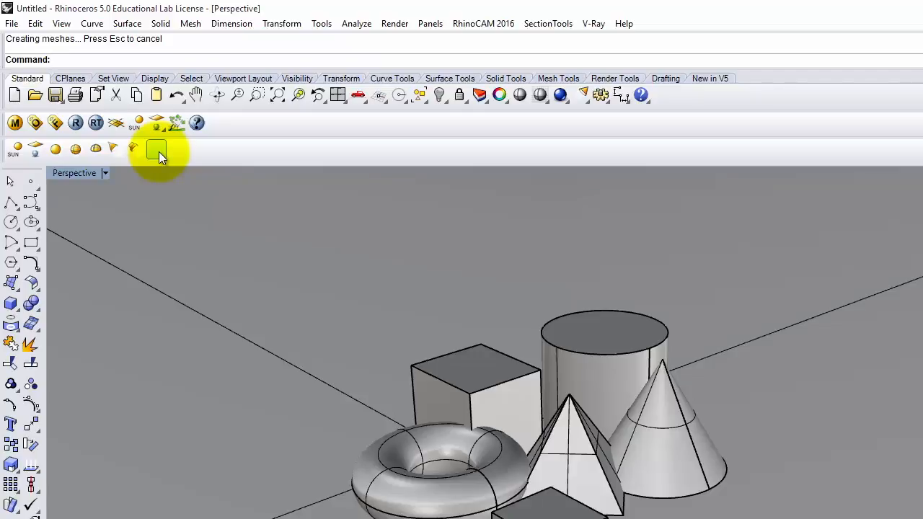
- Place a directional light along the small box's diagonal, from the top corner nearest the torus down to the opposite bottom corner
click(158, 151)
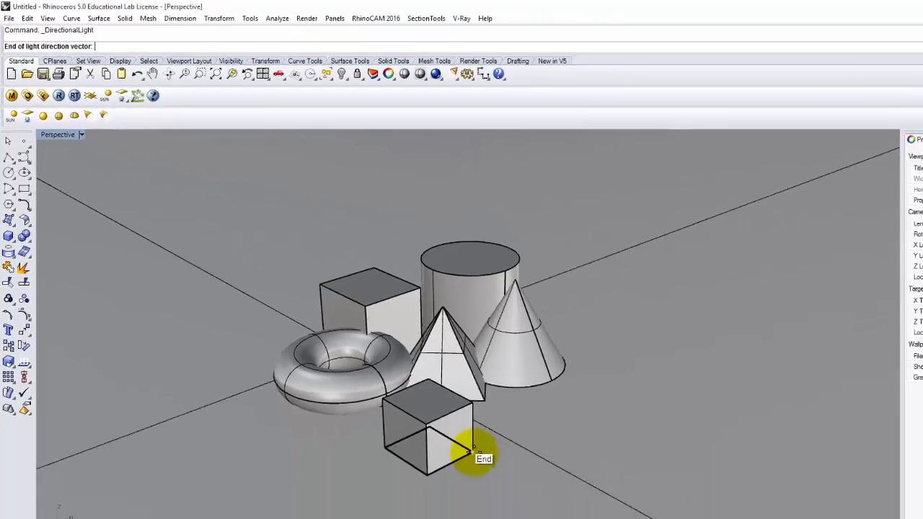
click(406, 387)
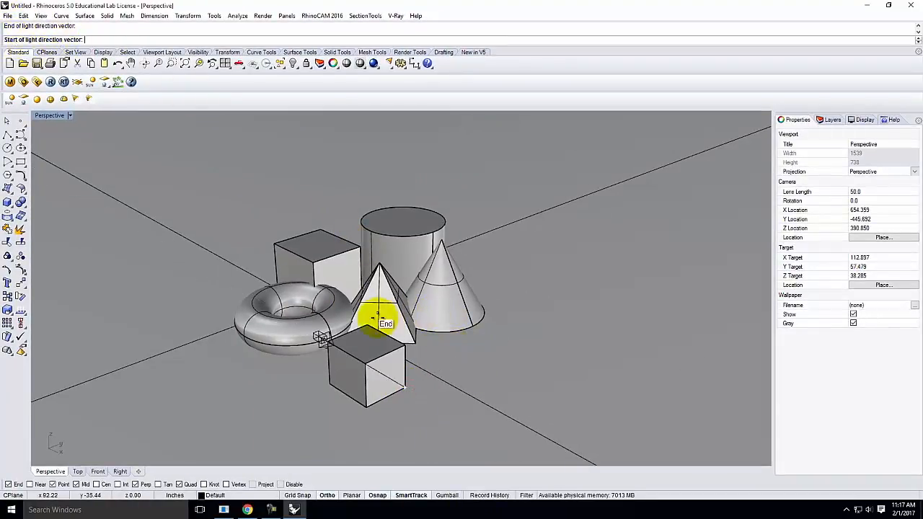
click(328, 341)
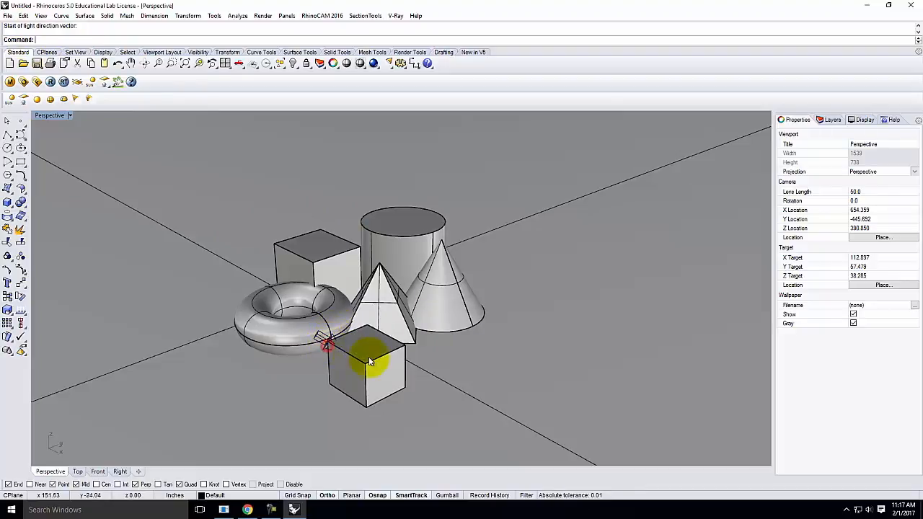
click(322, 337)
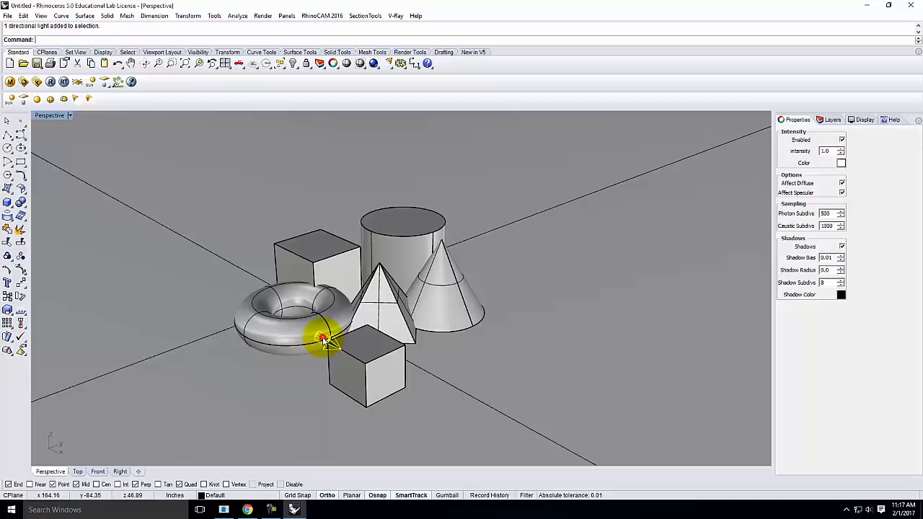
right_drag(328, 353, 385, 350)
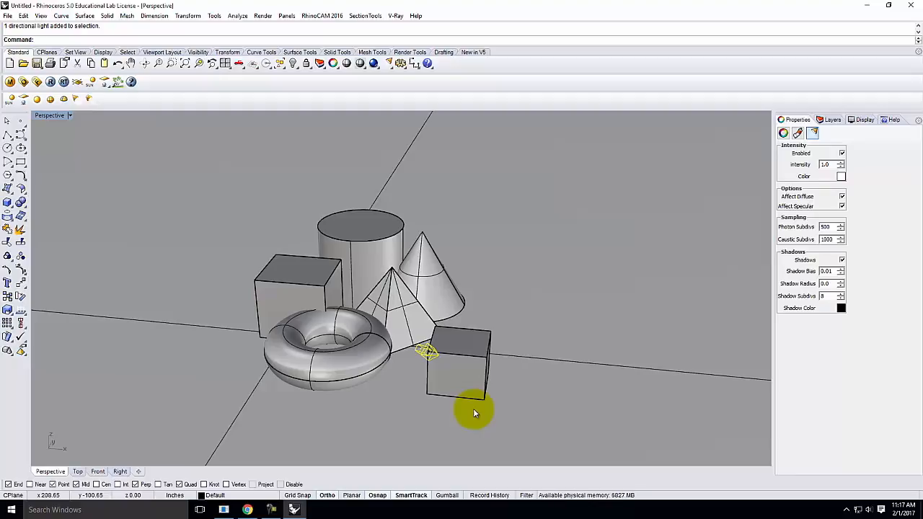
- Delete the small helper box in front of the pyramid, keeping the directional light
right_drag(498, 377, 428, 370)
click(336, 333)
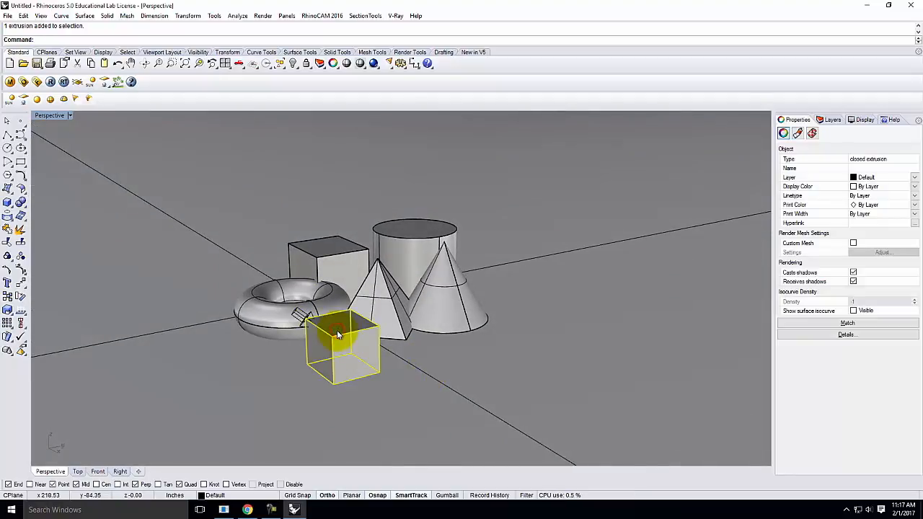
key(Delete)
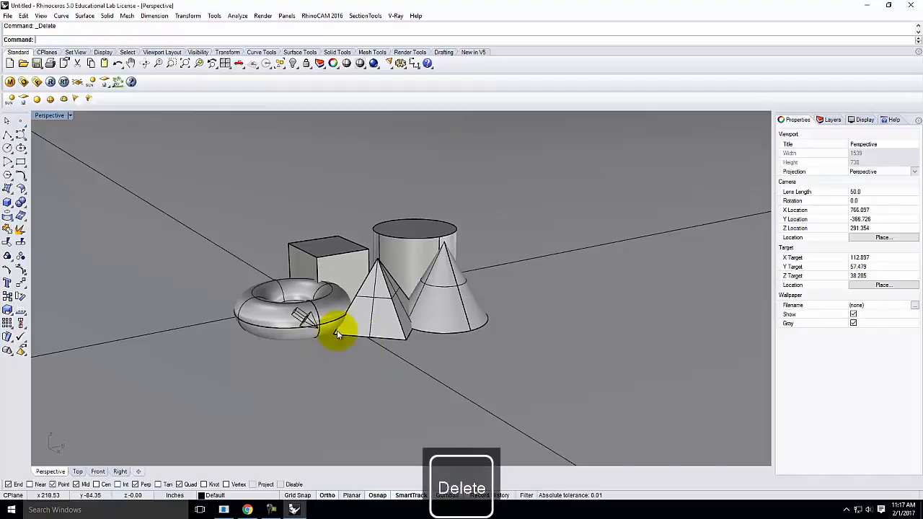
- Examine the directional light's position and direction relative to the solids from several angles and distances
right_drag(300, 248, 393, 371)
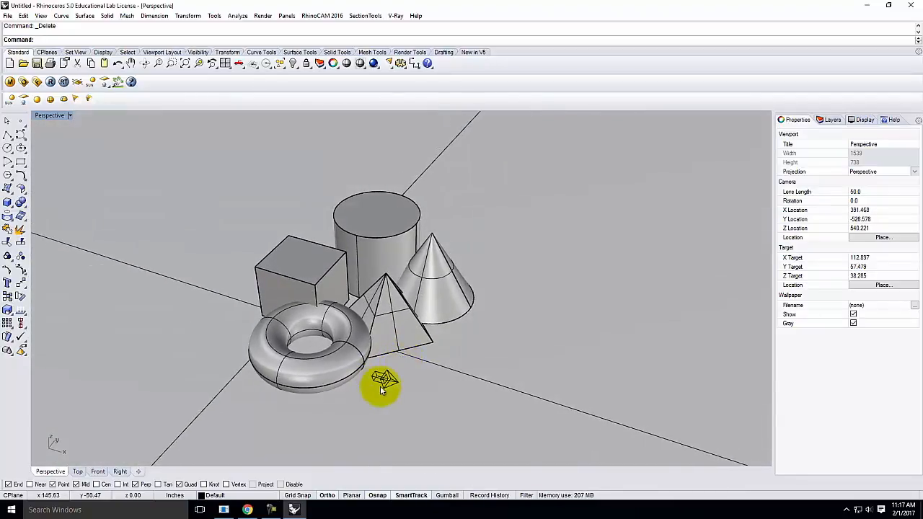
scroll(389, 387, up, 4)
scroll(385, 375, down, 5)
scroll(388, 379, up, 4)
scroll(388, 377, up, 3)
scroll(388, 377, down, 5)
scroll(387, 377, up, 4)
scroll(387, 377, down, 2)
scroll(388, 377, up, 3)
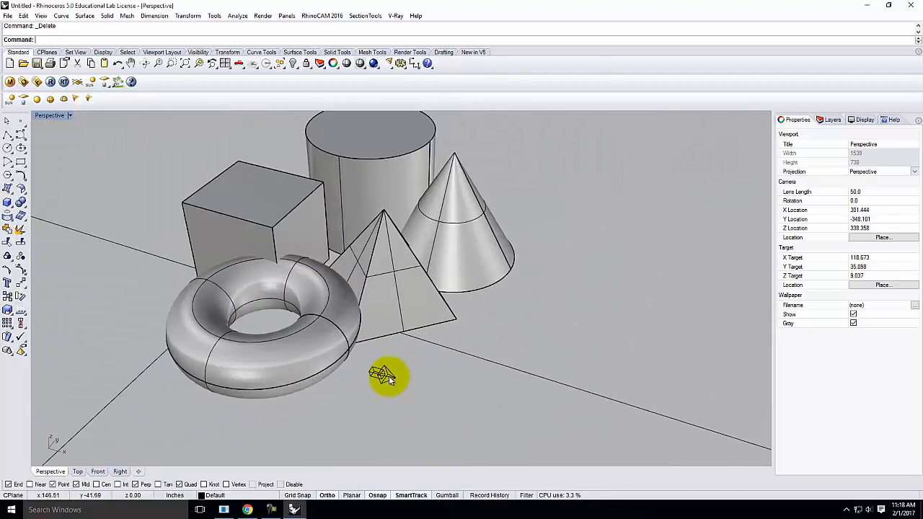
scroll(388, 379, down, 2)
right_drag(388, 378, 434, 371)
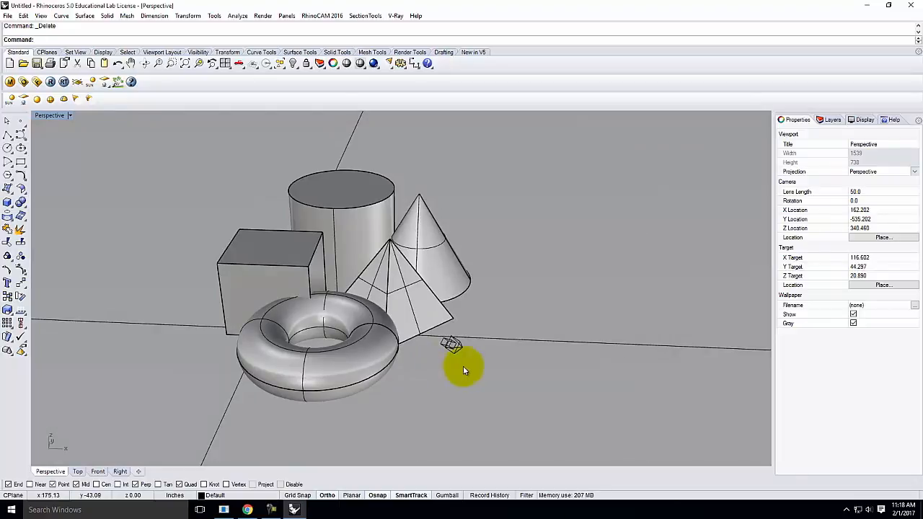
- Frame the five solids closely in the Perspective view, with the torus and pyramid in front of the box, cylinder and cone
right_drag(473, 356, 369, 347)
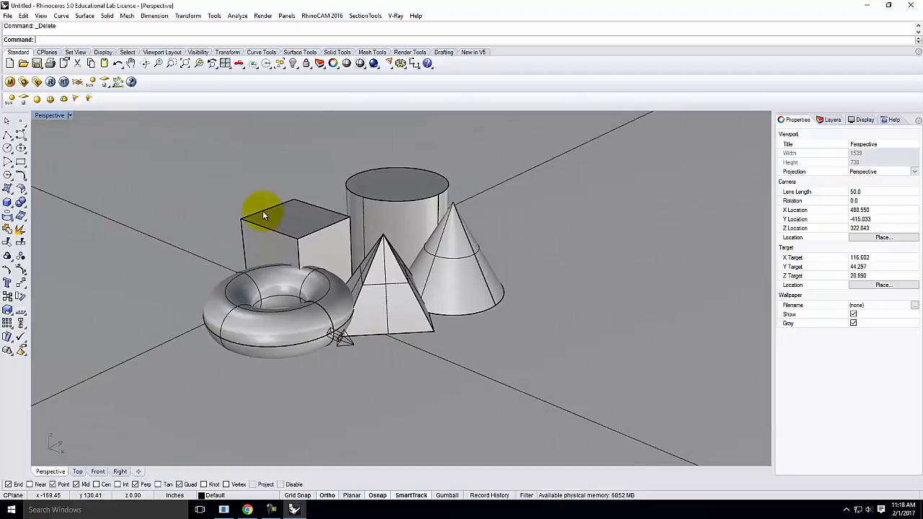
scroll(262, 210, up, 2)
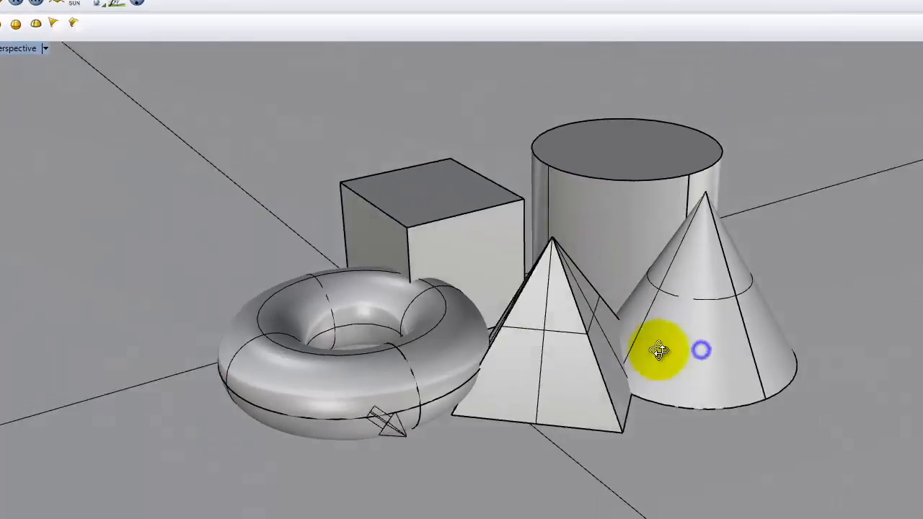
right_drag(659, 350, 679, 349)
scroll(563, 334, up, 2)
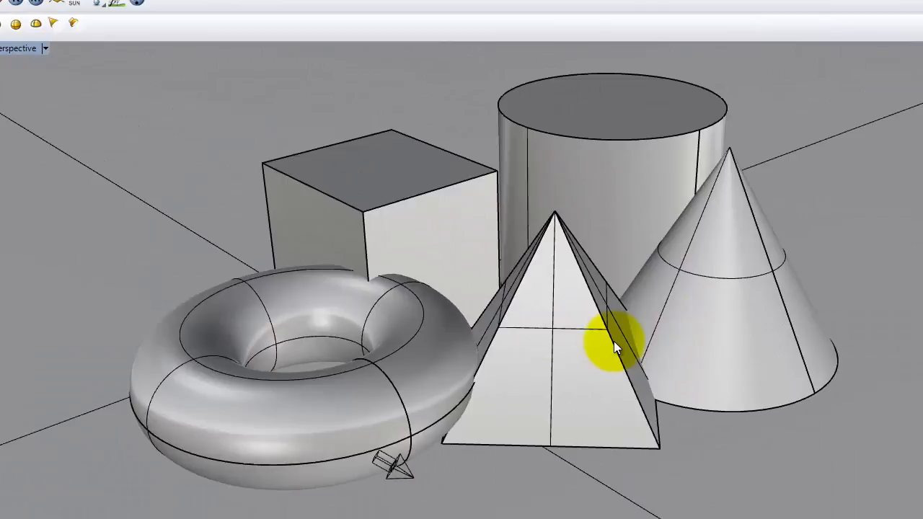
- Save the current Perspective view as a named view called Render, and close the Named Views window
click(46, 49)
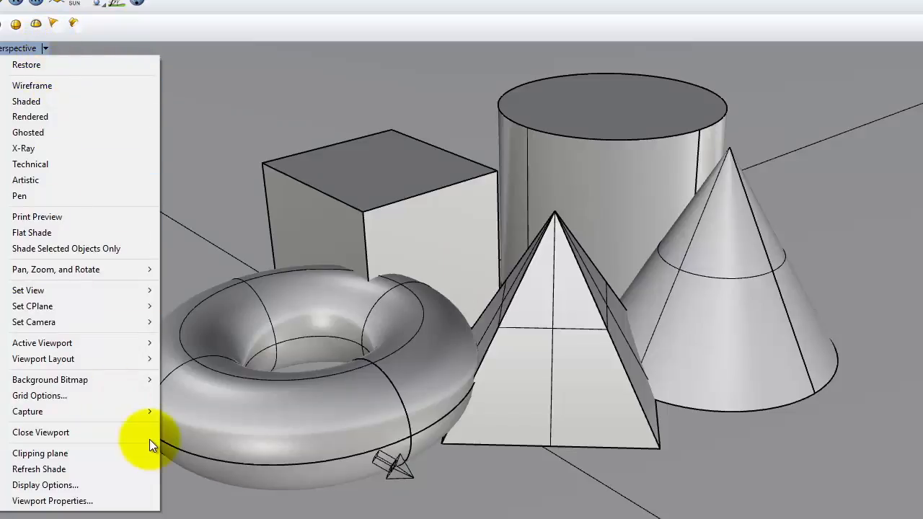
mouse_move(68, 285)
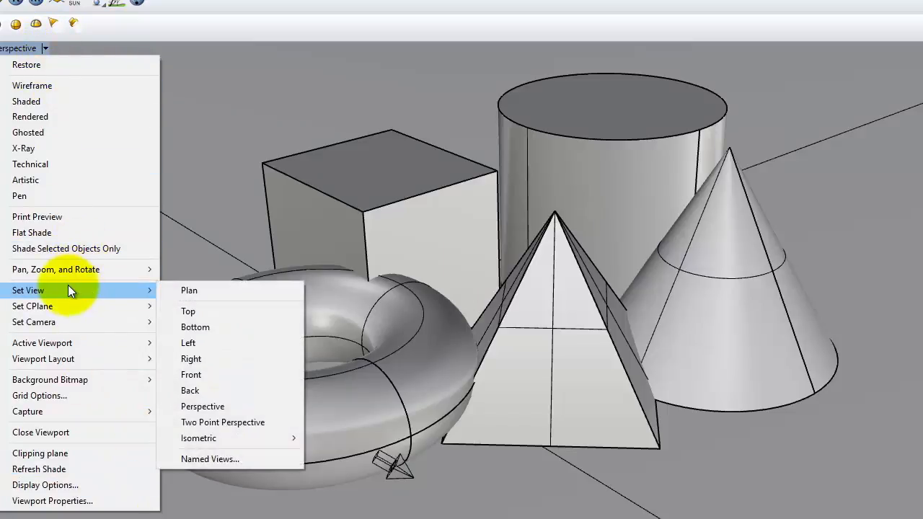
click(207, 460)
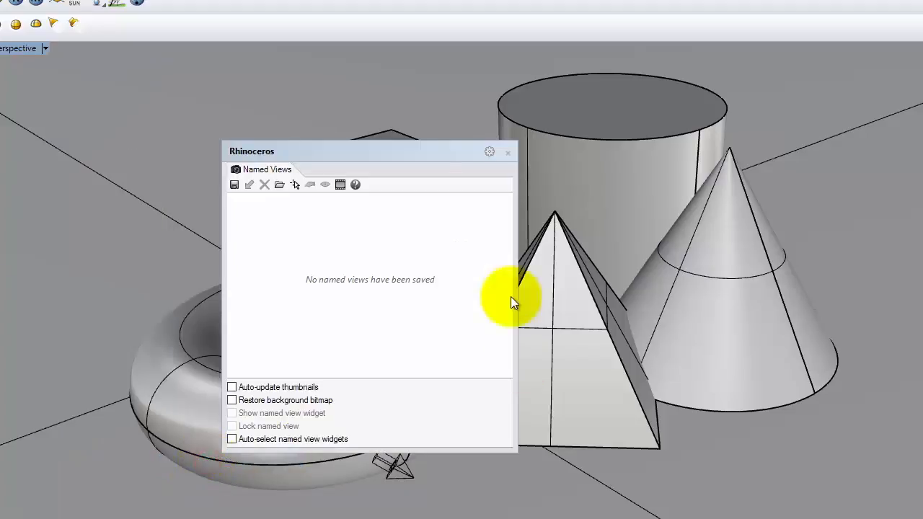
click(233, 186)
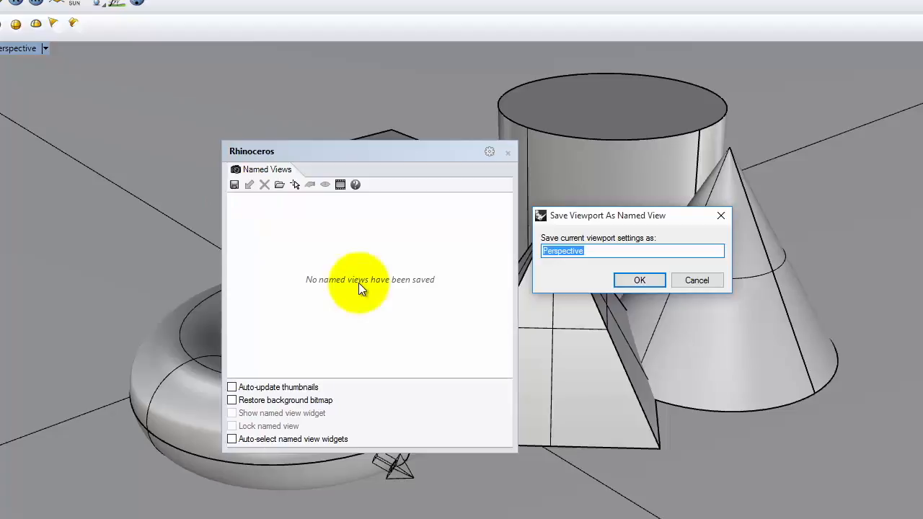
click(602, 250)
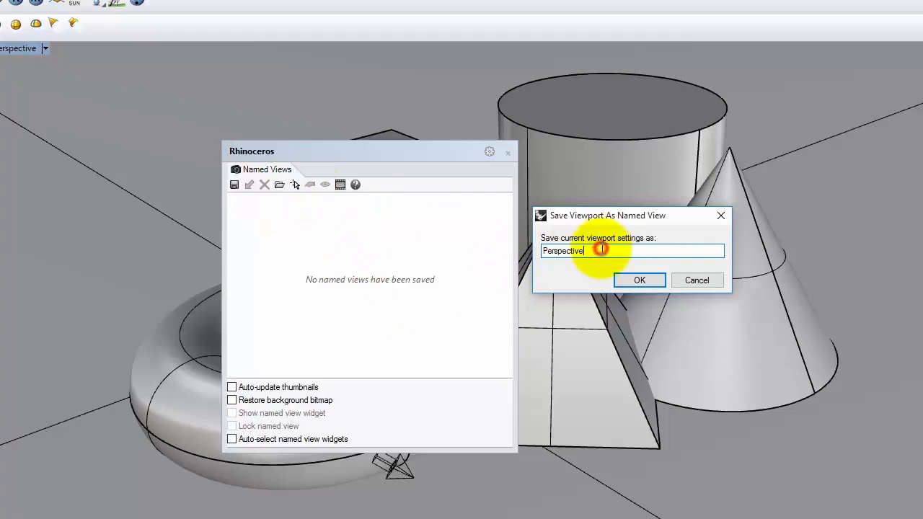
text(02)
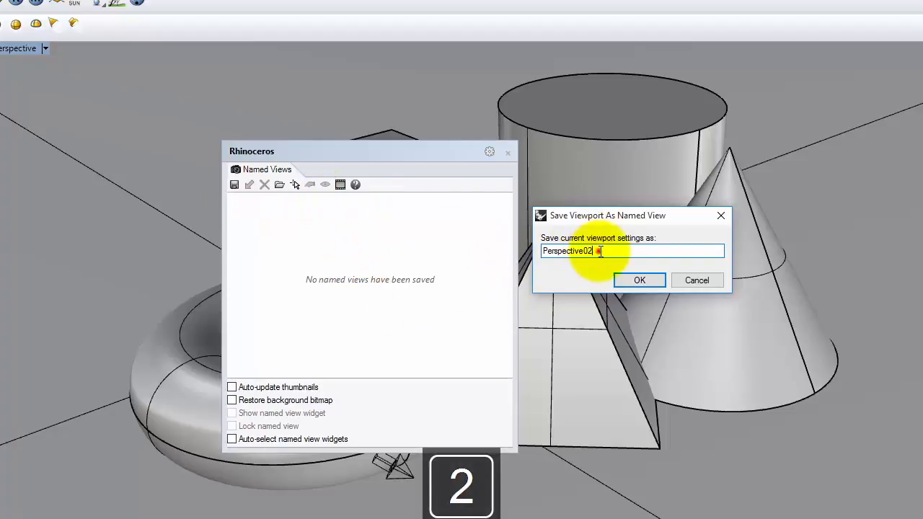
double_click(598, 250)
text(Rend)
key(BackSpace)
key(BackSpace)
text(nder)
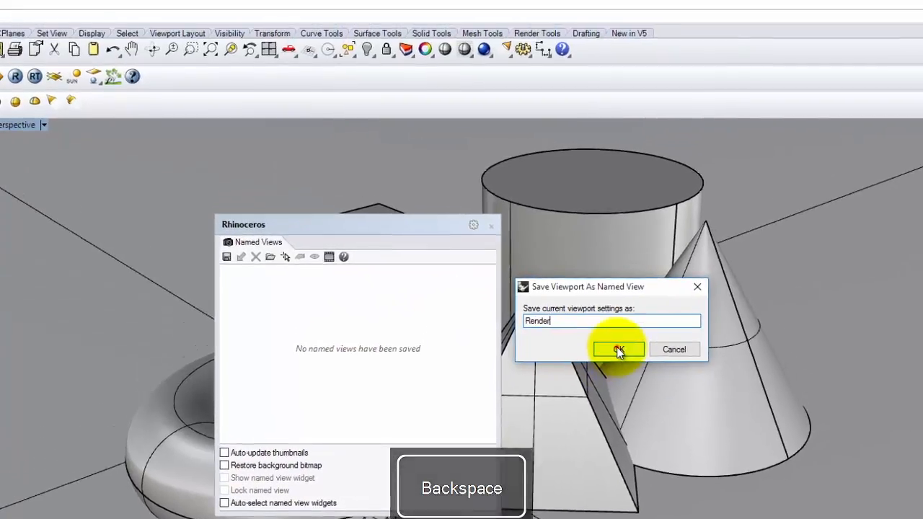
click(640, 279)
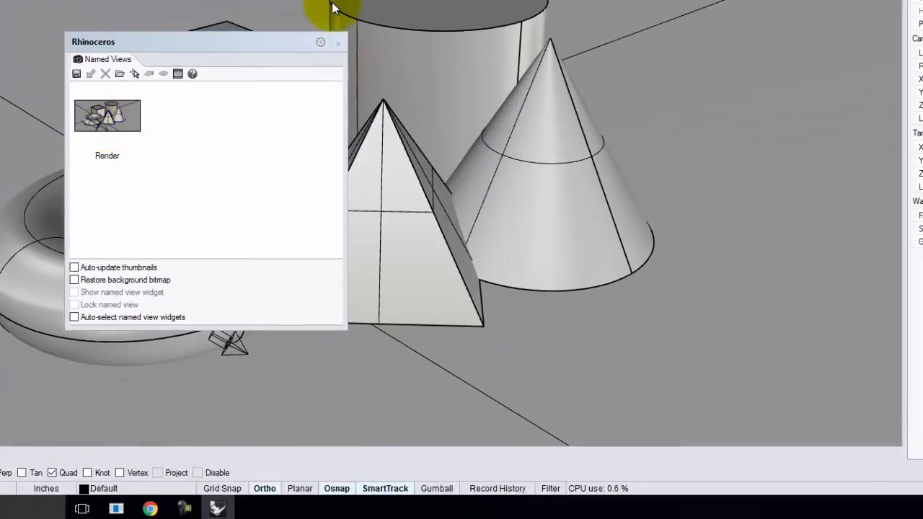
click(338, 43)
- Orbit the view to the other side of the solids and restore the saved named view Render
right_drag(509, 128, 705, 128)
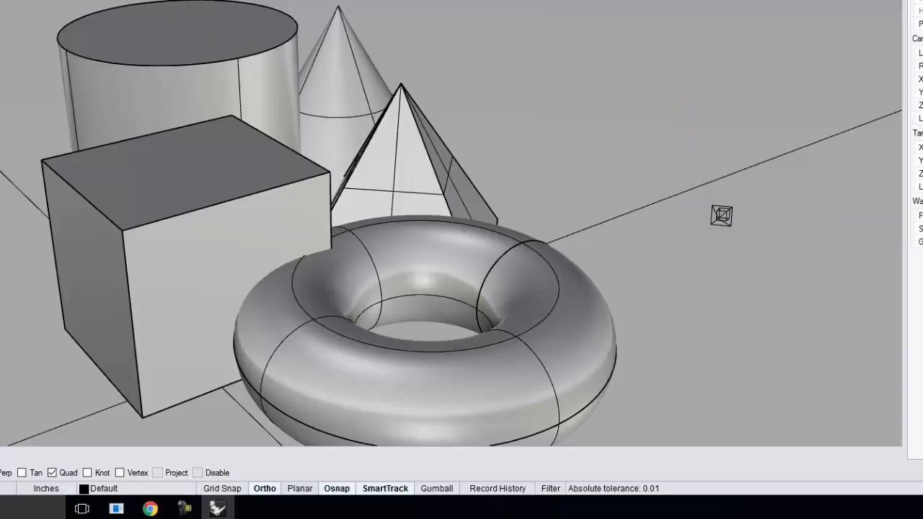
mouse_move(2, 175)
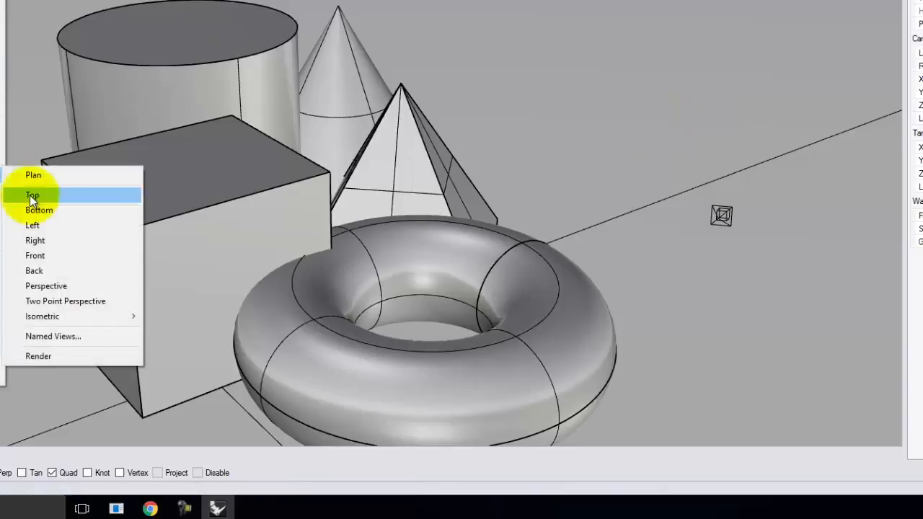
click(38, 354)
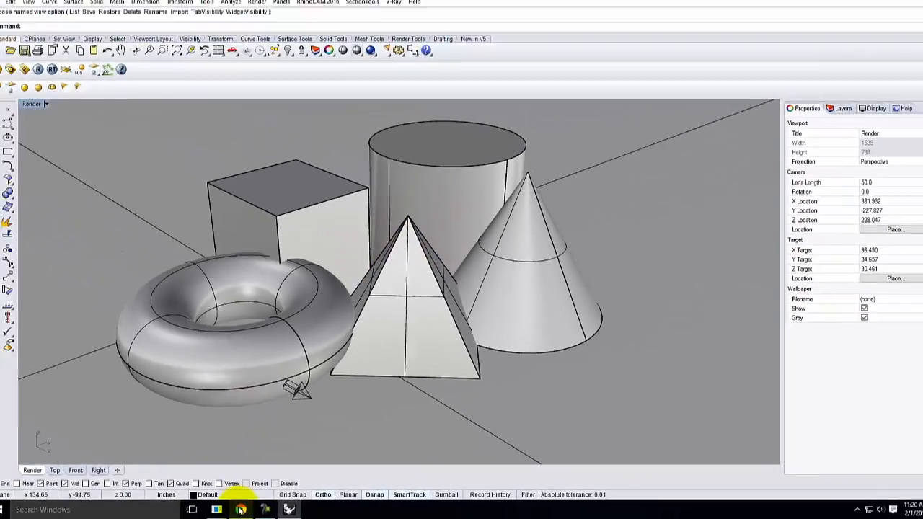
- Switch to Chrome and review the tutorial pages on global switches, the infinite plane, directional lights and assigning materials
click(150, 508)
scroll(403, 289, up, 5)
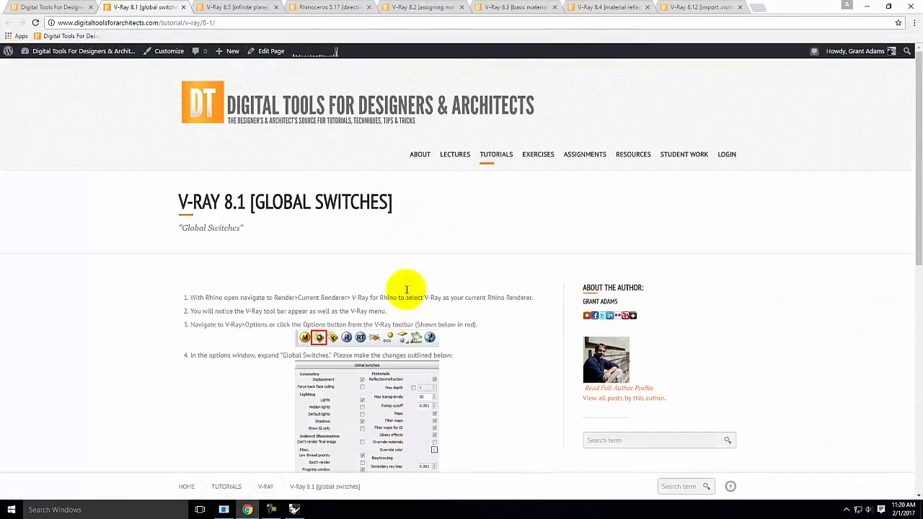
click(232, 7)
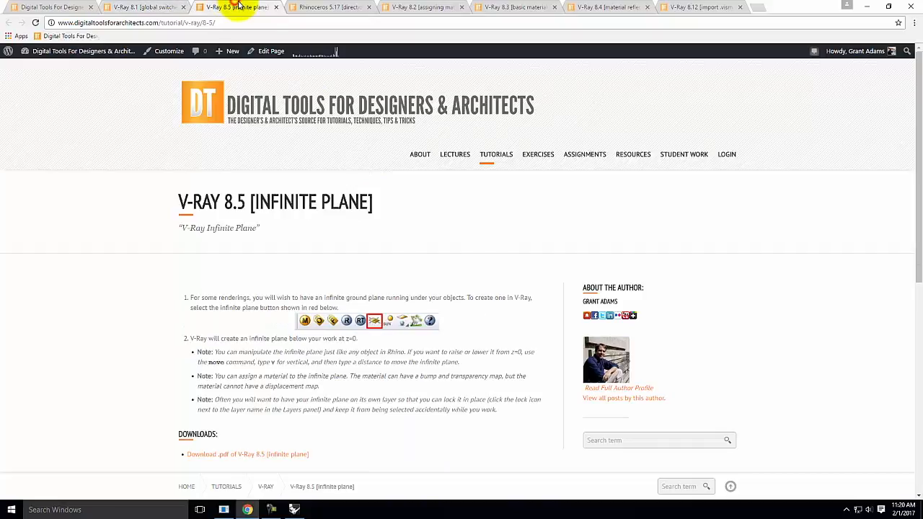
scroll(346, 267, down, 1)
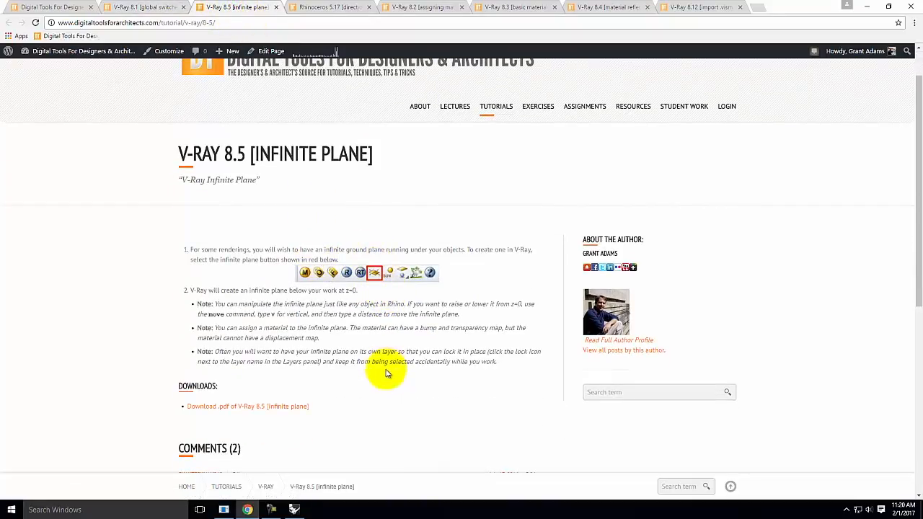
click(351, 6)
scroll(404, 289, down, 3)
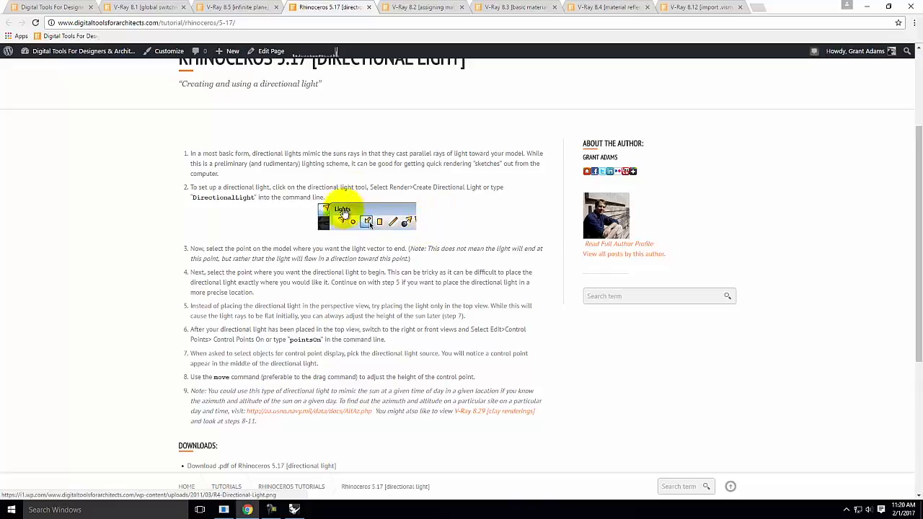
scroll(388, 233, down, 1)
scroll(382, 209, up, 3)
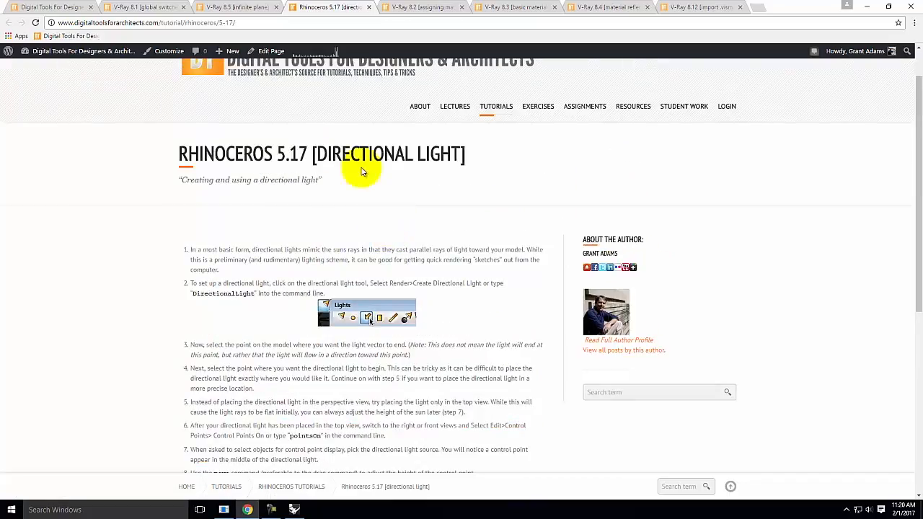
click(402, 6)
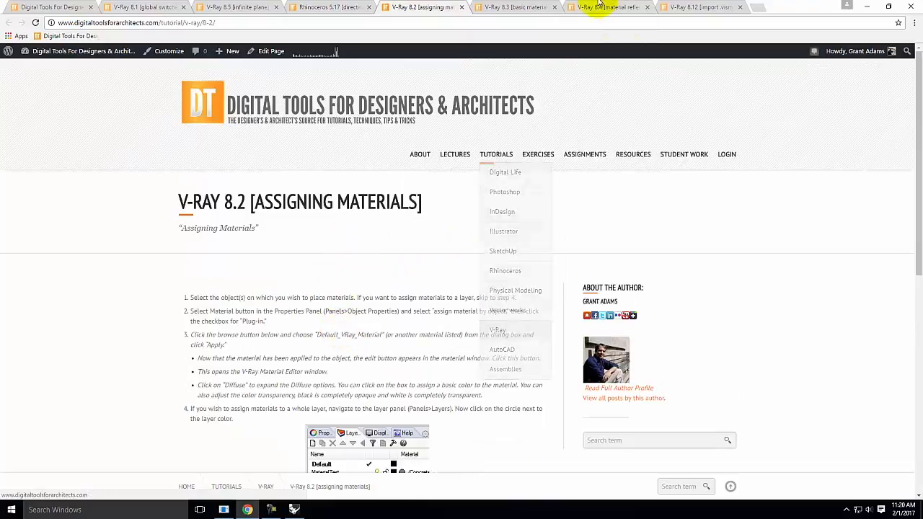
click(171, 6)
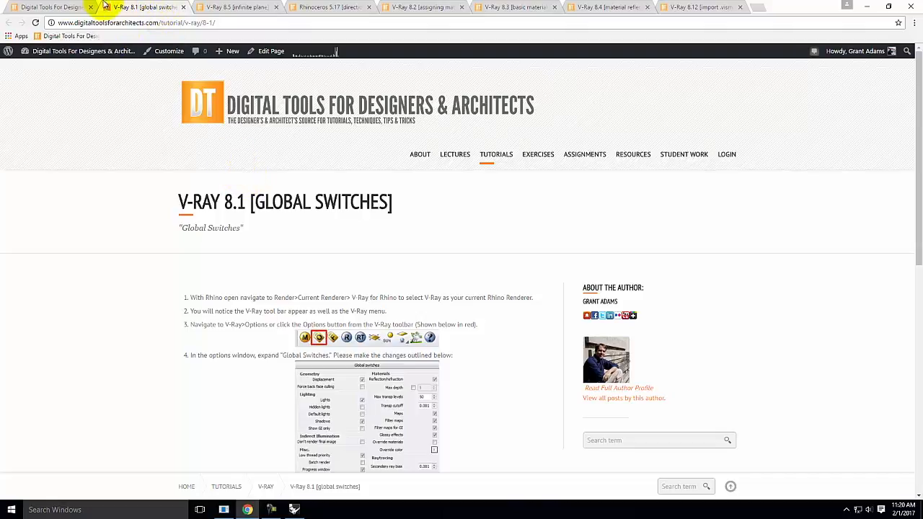
- Switch back to Rhino, open the V-Ray option editor and expand its Global switches and System sections
click(294, 509)
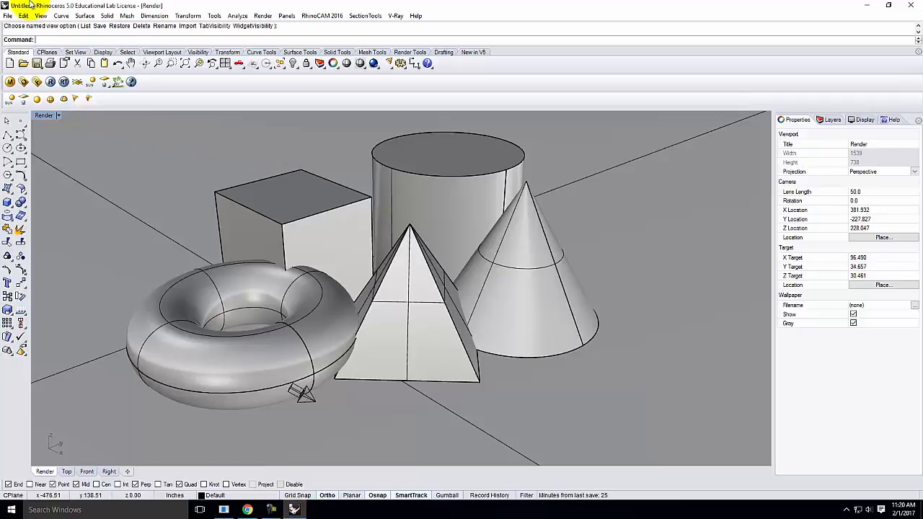
click(23, 83)
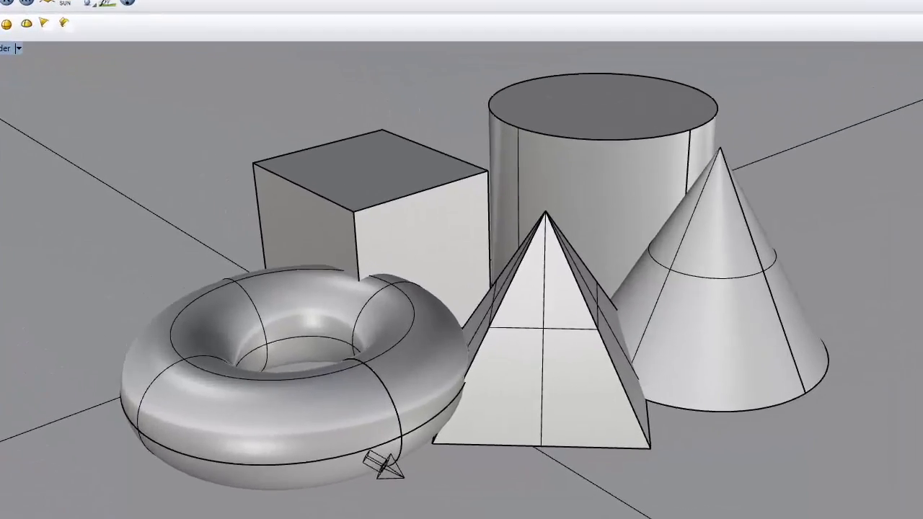
click(568, 85)
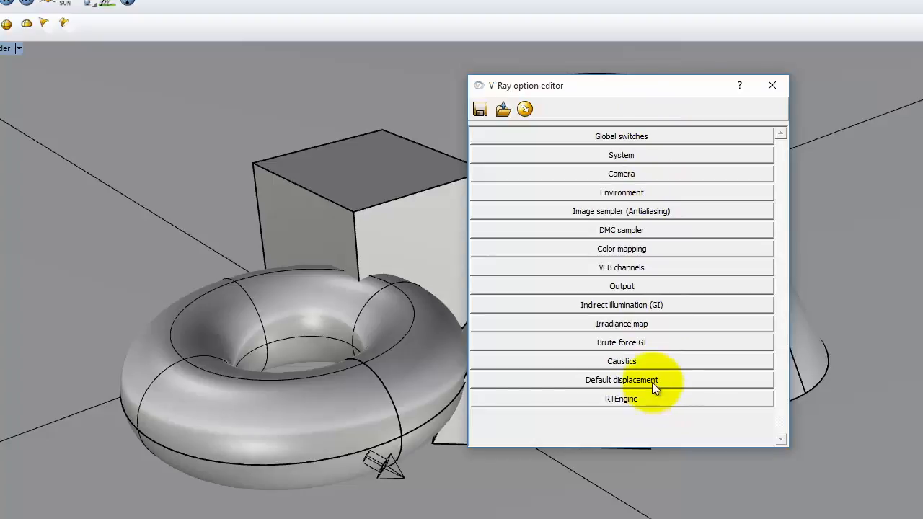
click(621, 137)
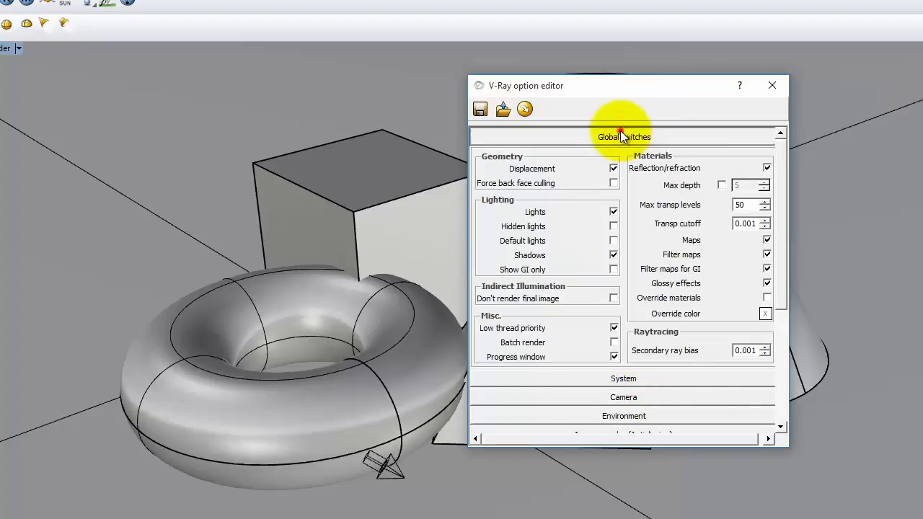
click(620, 133)
click(620, 156)
click(620, 134)
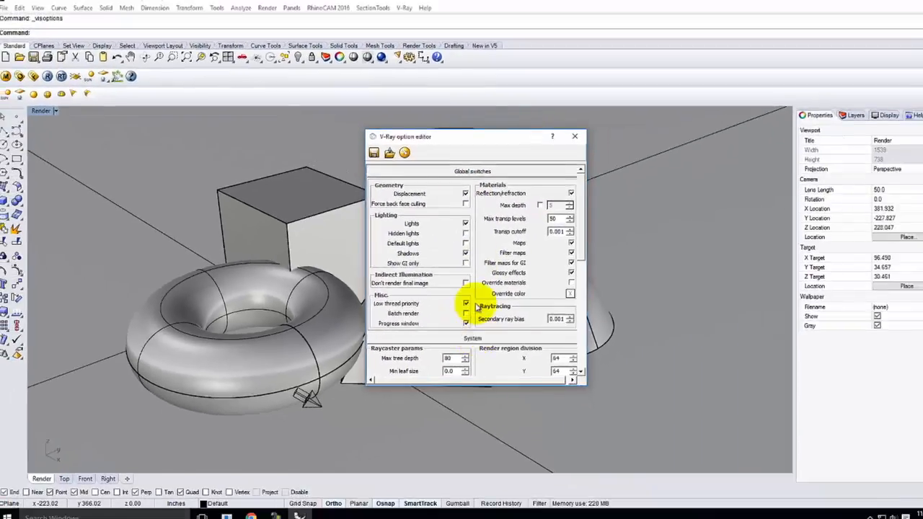
- Examine the System and Camera settings in the V-Ray option editor and collapse all expanded sections
scroll(632, 350, down, 5)
scroll(467, 316, down, 1)
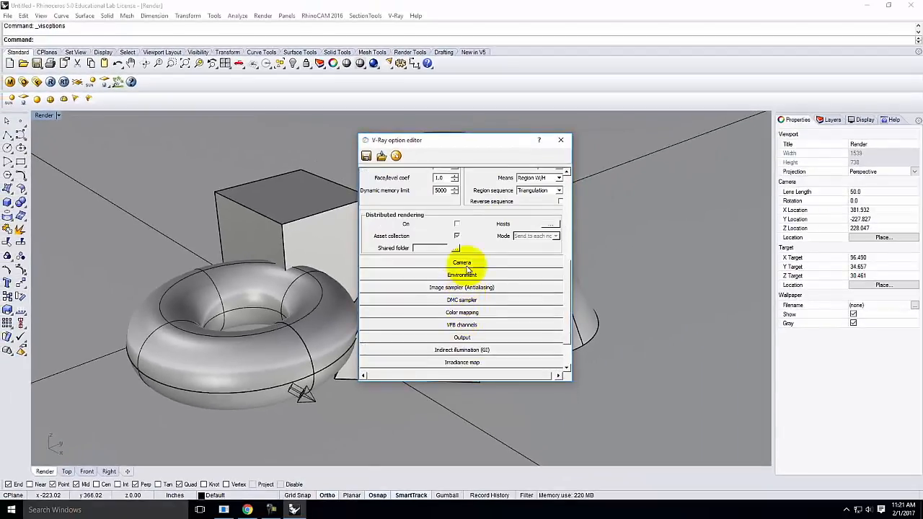
click(465, 262)
scroll(467, 306, down, 3)
scroll(467, 307, down, 4)
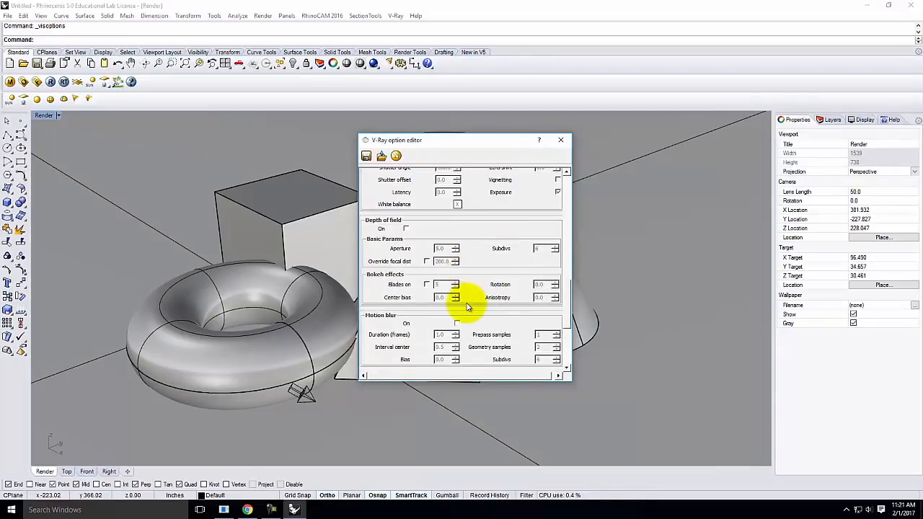
scroll(467, 243, up, 5)
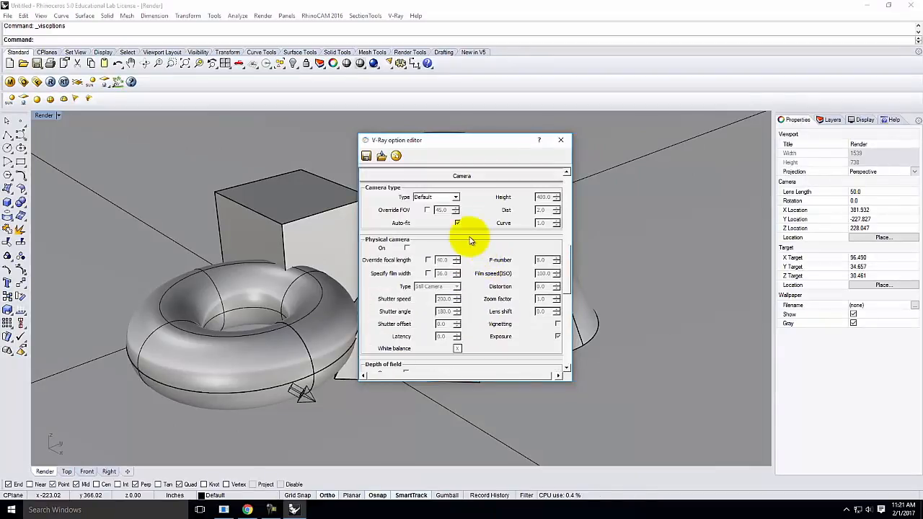
scroll(476, 237, up, 1)
click(469, 236)
scroll(477, 227, up, 3)
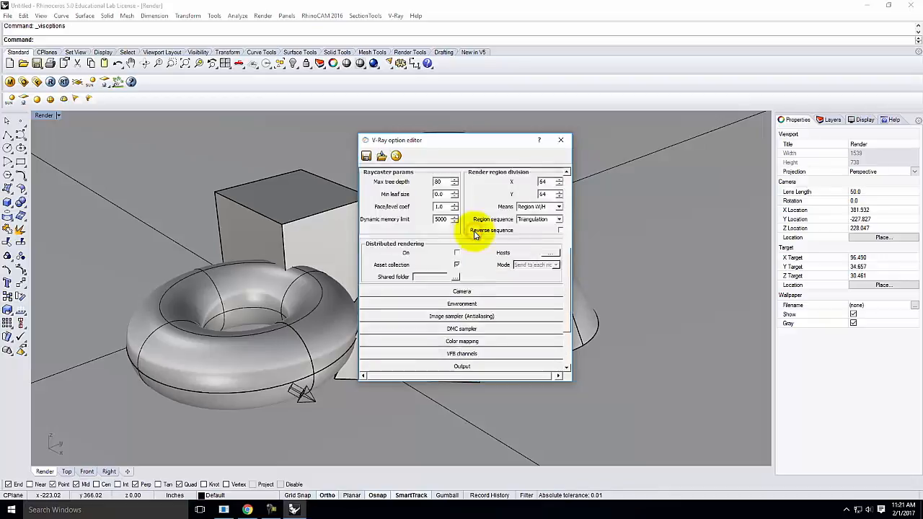
click(470, 191)
scroll(472, 216, up, 4)
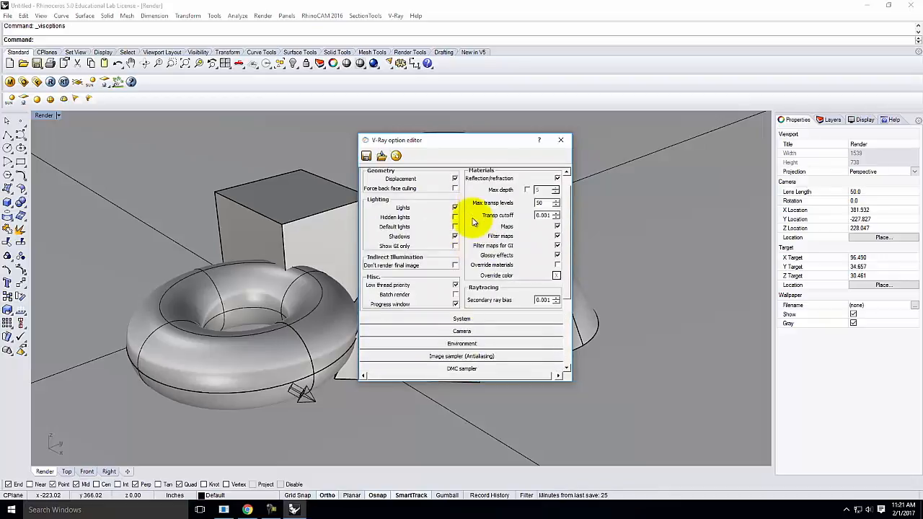
click(474, 174)
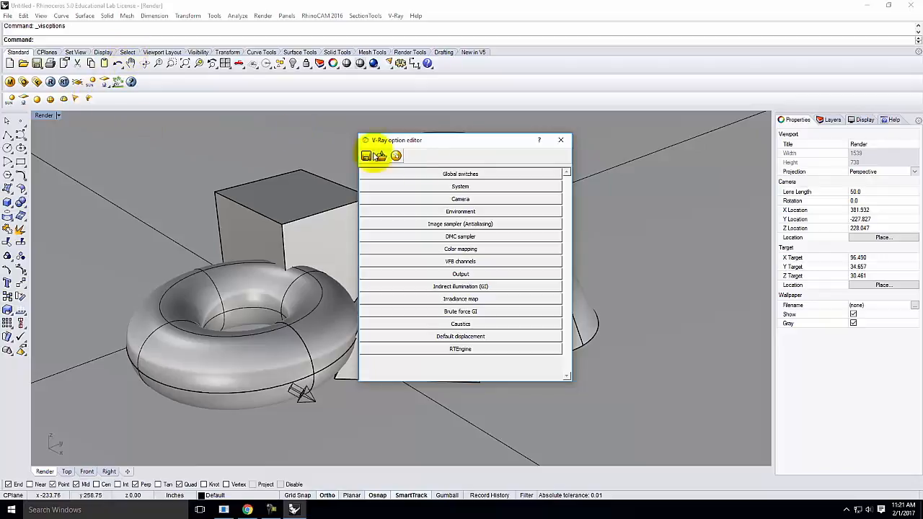
- Review the geometry, lighting and material options under Global switches and collapse the section again
click(455, 175)
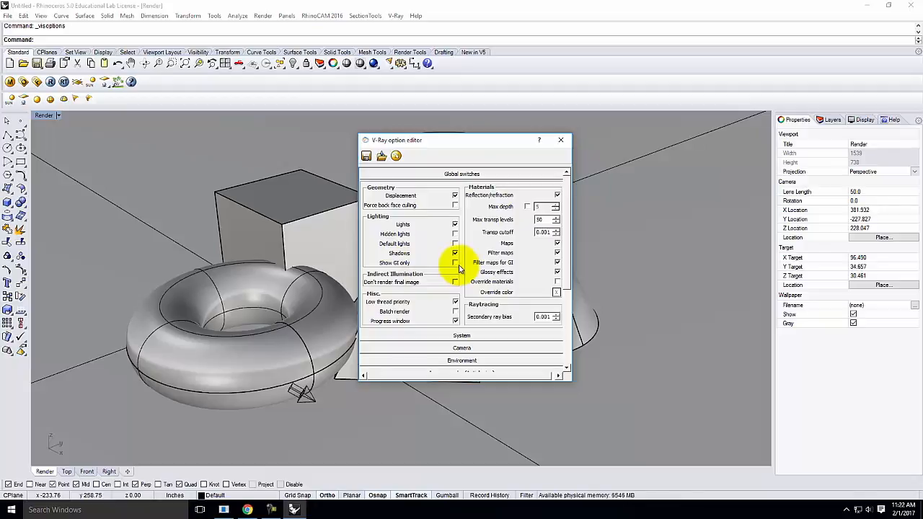
mouse_move(459, 268)
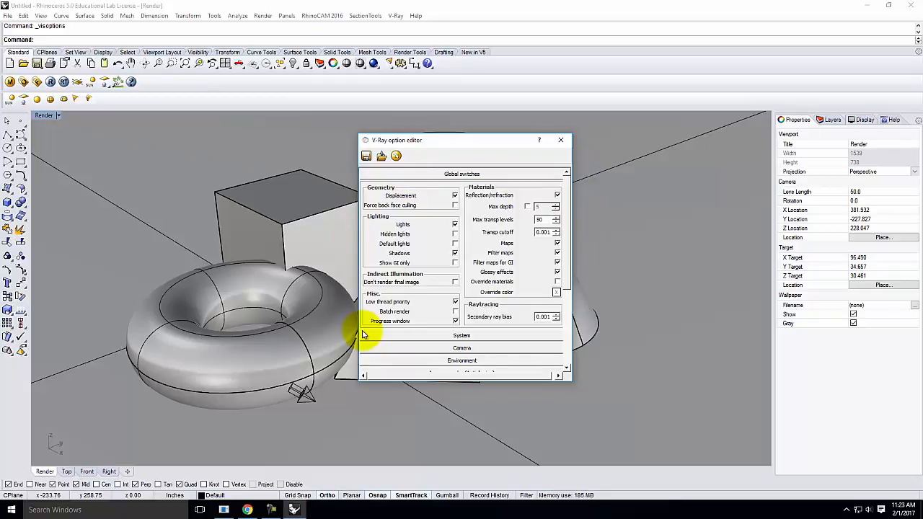
click(462, 174)
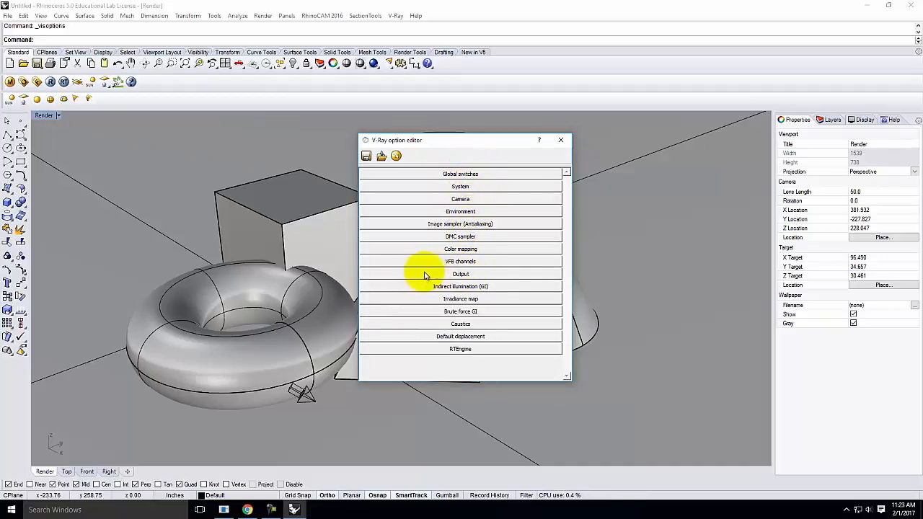
- Match the V-Ray output size to the current view's aspect ratio and close the option editor
click(490, 277)
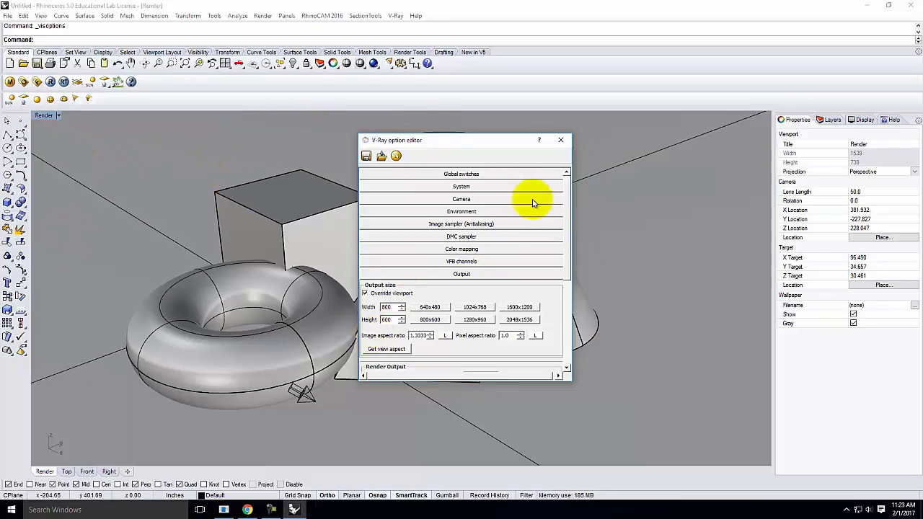
click(402, 351)
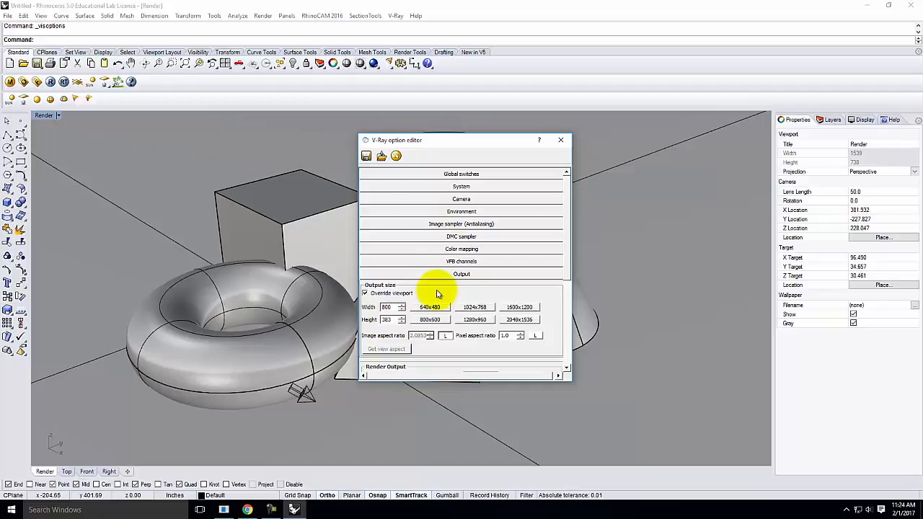
click(475, 275)
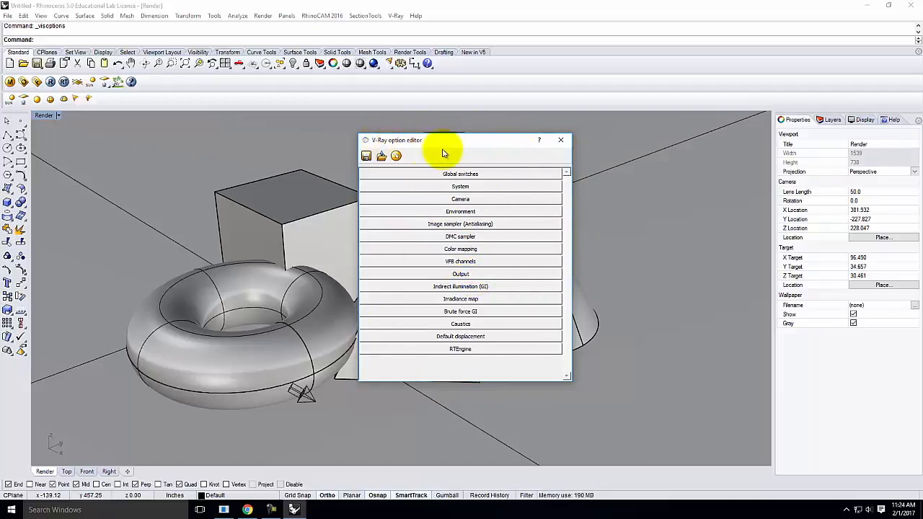
click(560, 140)
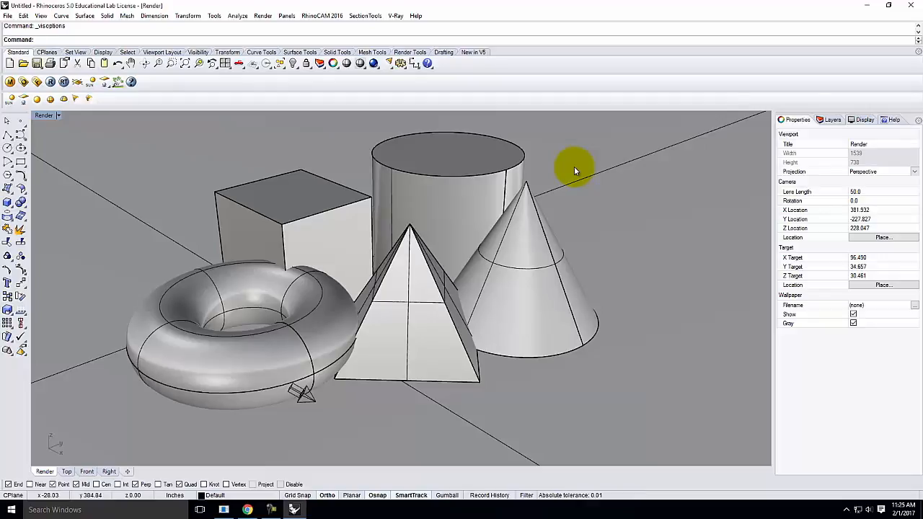
- Open the V-Ray material editor over the viewport and create a new Standard material under Scene Materials
click(10, 82)
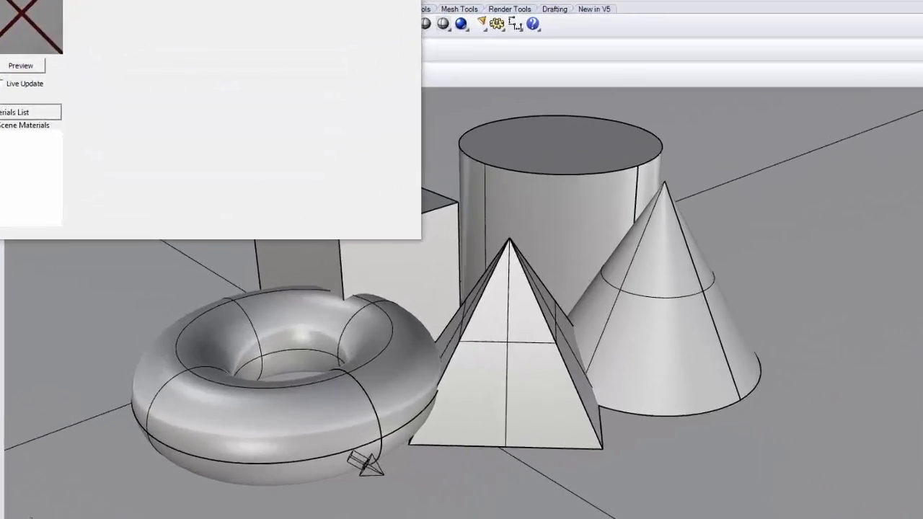
drag(85, 10, 258, 130)
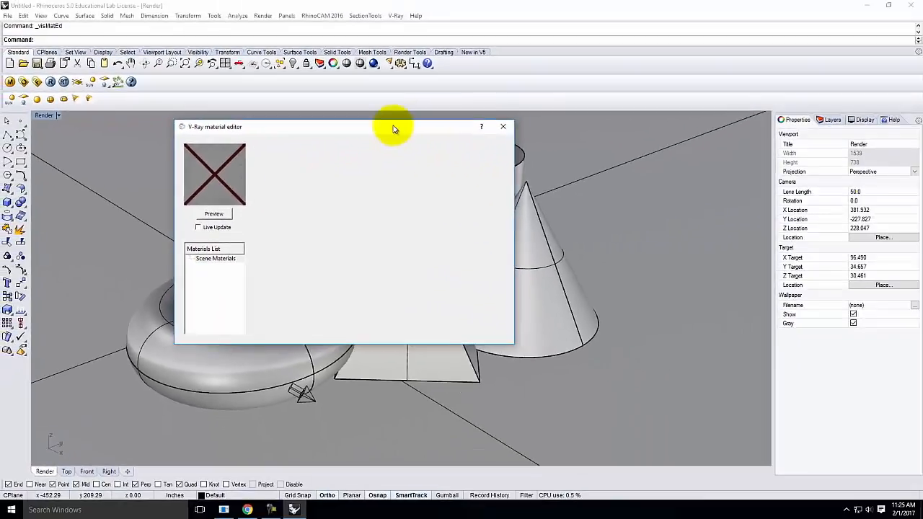
drag(537, 100, 548, 110)
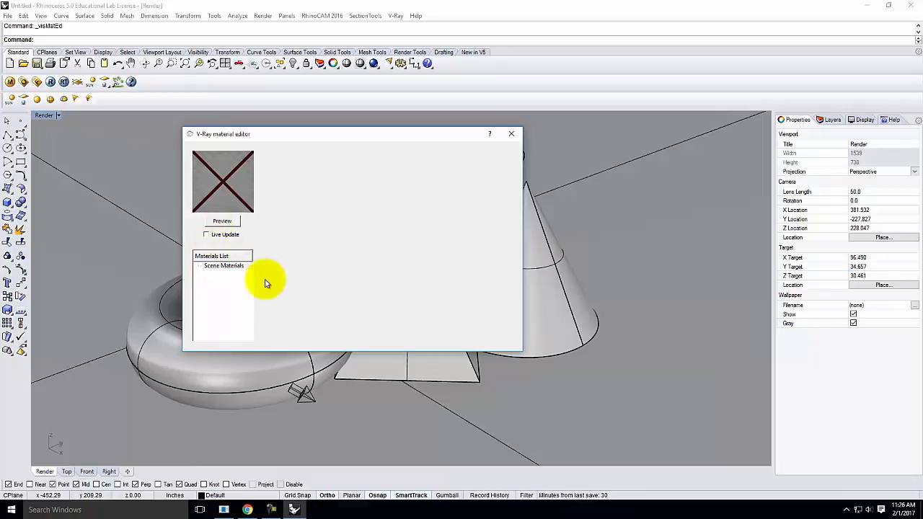
click(233, 268)
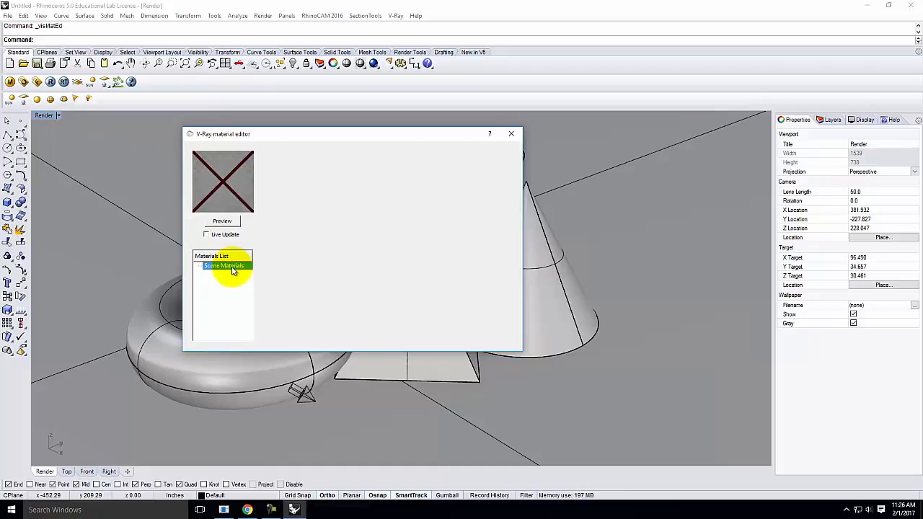
right_click(233, 271)
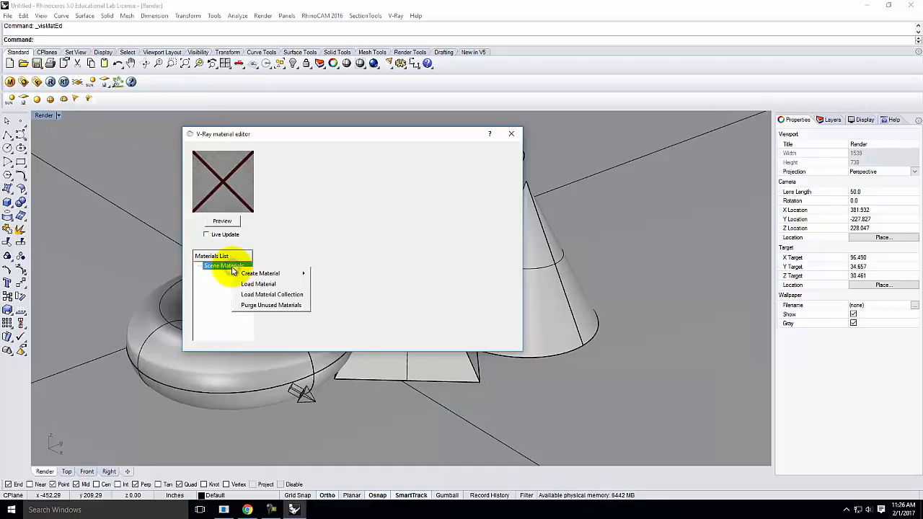
mouse_move(252, 275)
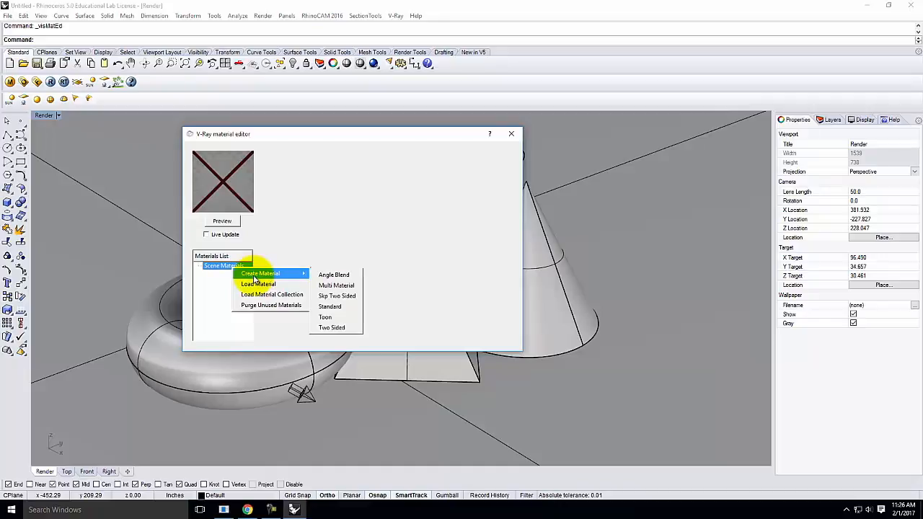
click(329, 312)
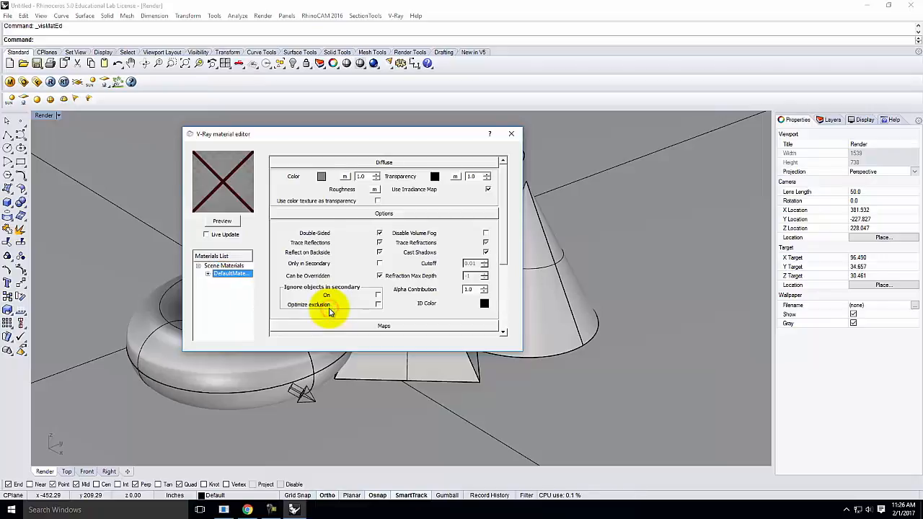
- Rename the new Standard material under Scene Materials as Red
click(214, 267)
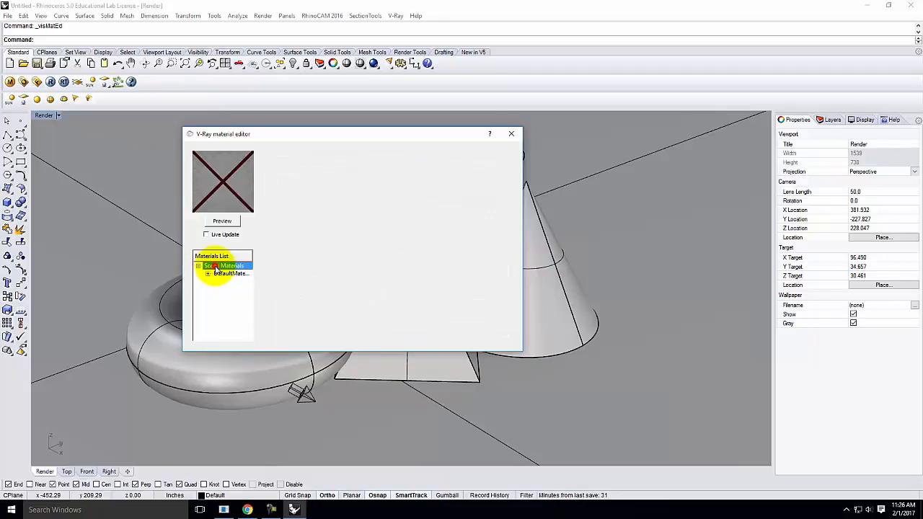
click(225, 275)
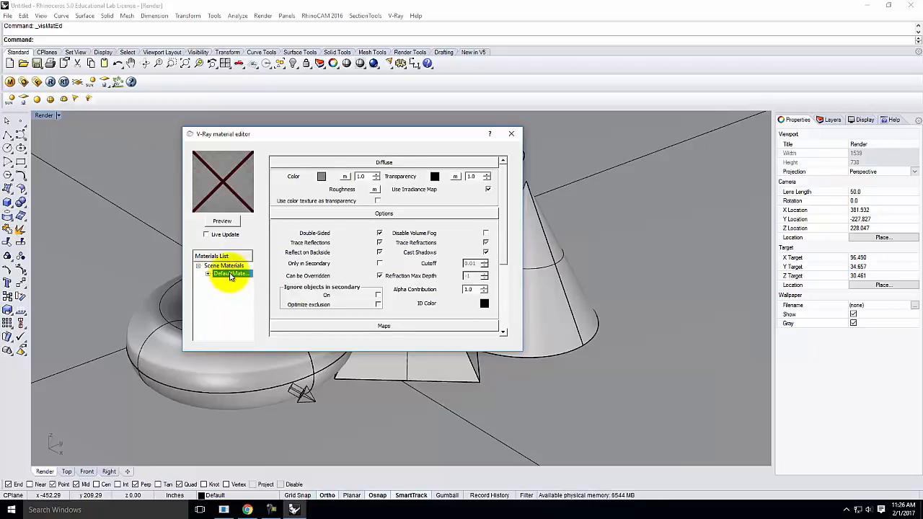
double_click(229, 274)
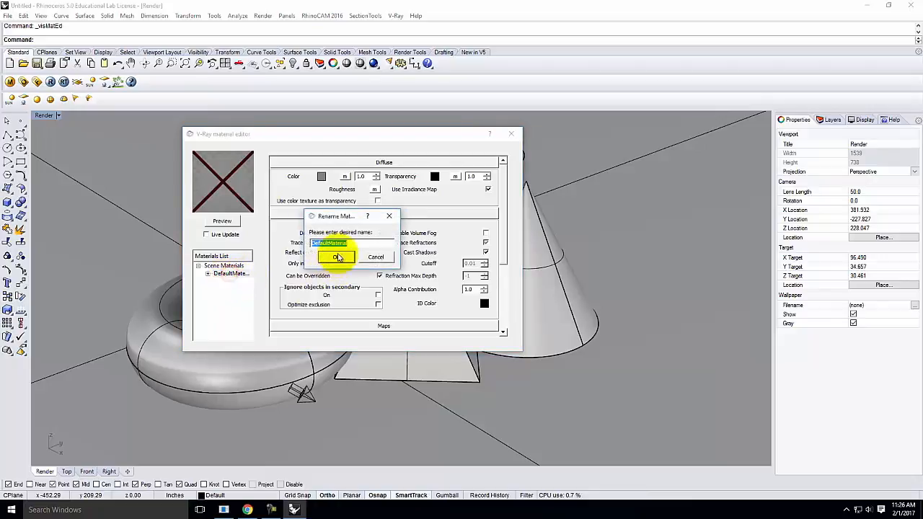
text(Red)
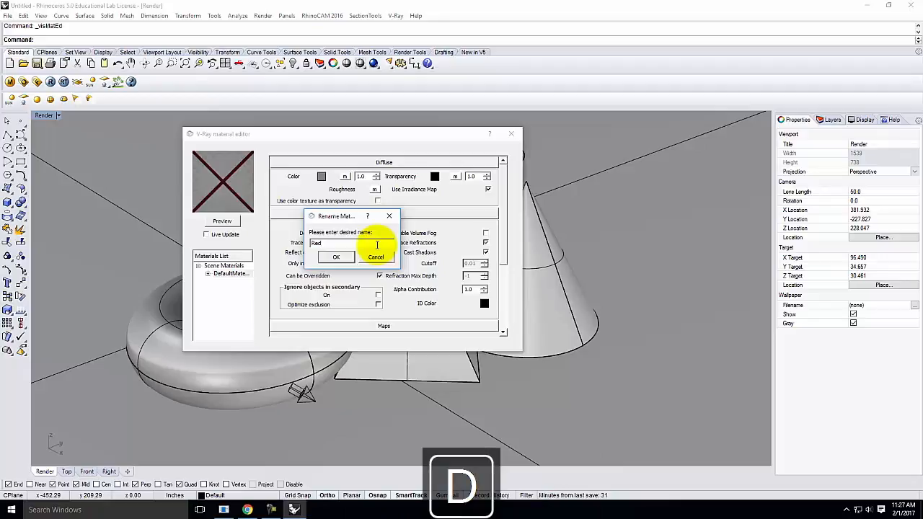
click(338, 257)
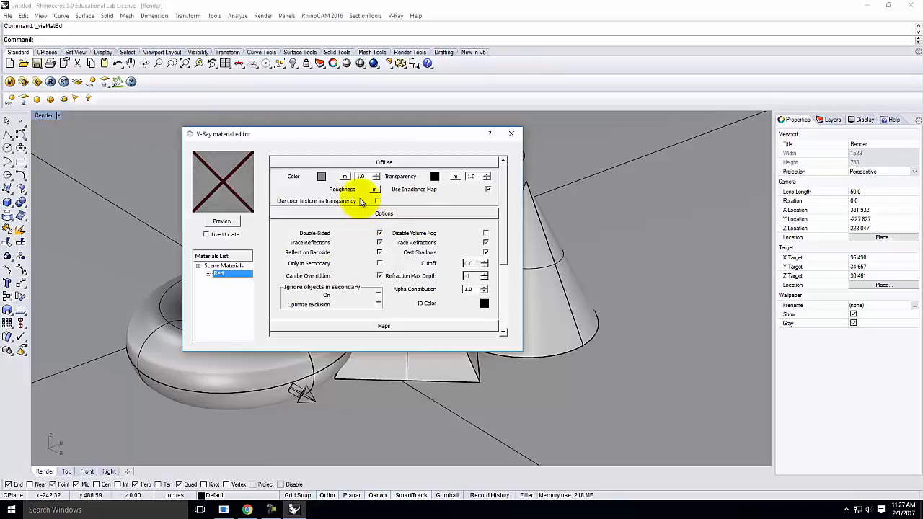
- Review the Red material's Diffuse, Options and Maps sections, leaving only the Diffuse section expanded
click(360, 162)
click(362, 175)
click(362, 188)
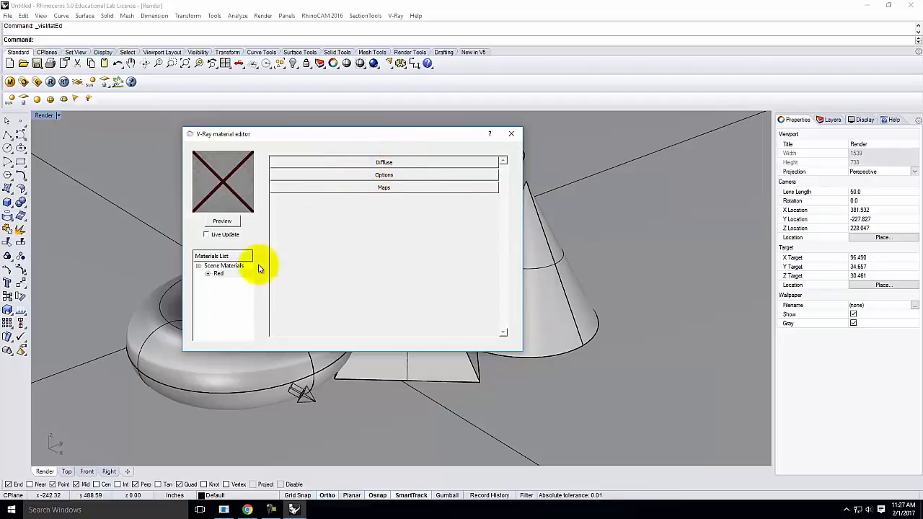
click(224, 276)
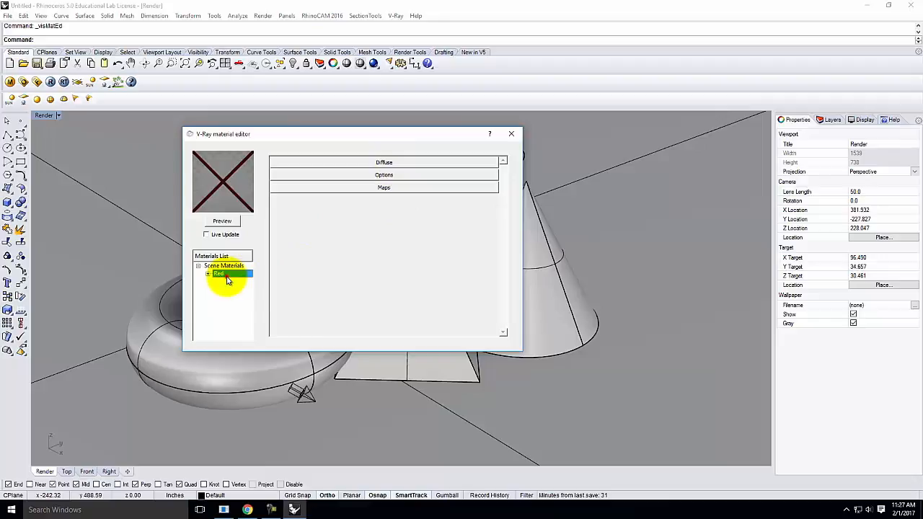
click(363, 163)
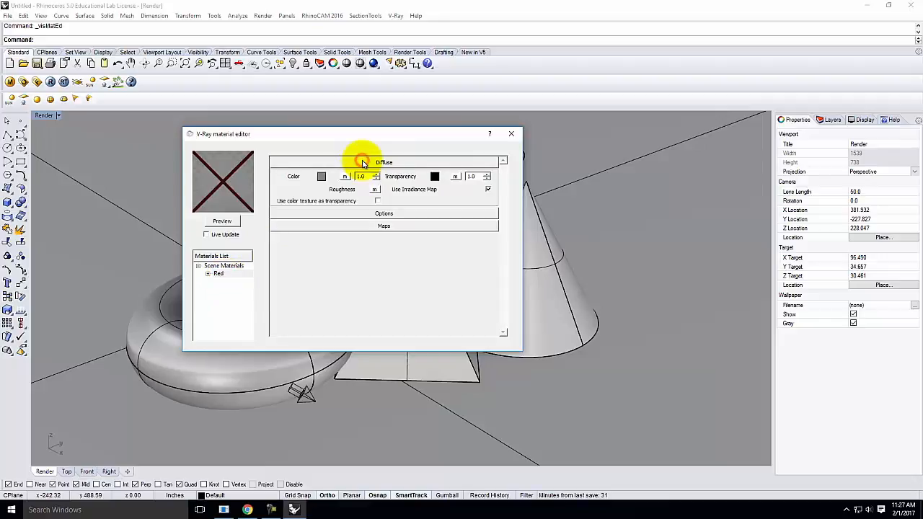
click(365, 213)
click(365, 213)
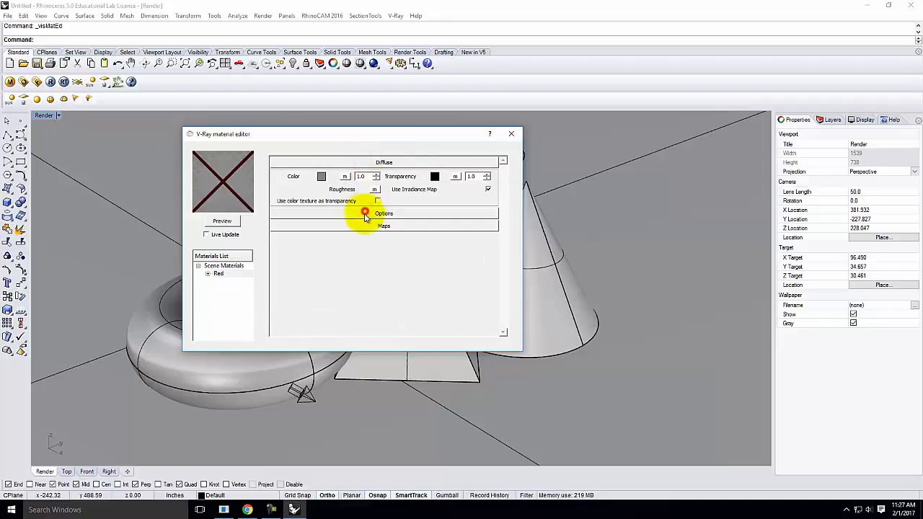
click(365, 227)
click(366, 228)
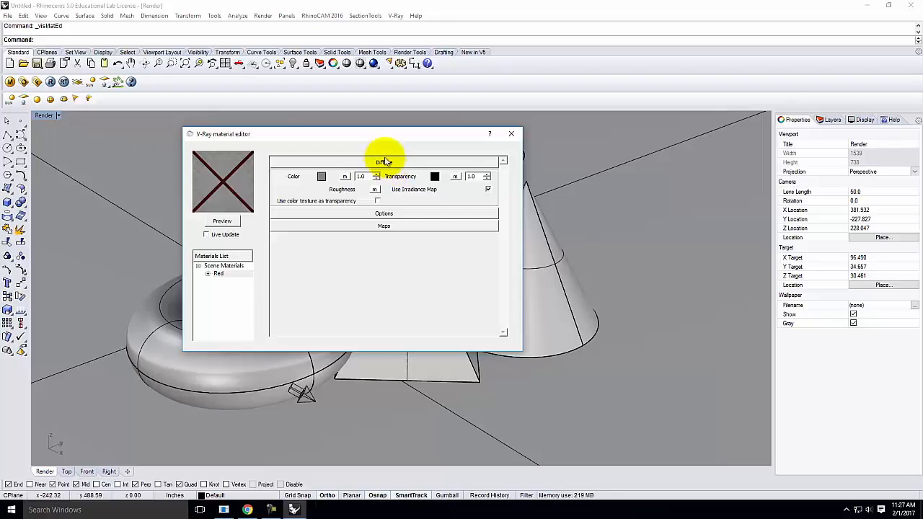
- Set the Red material's diffuse color to the predefined Red and render the material preview
click(324, 179)
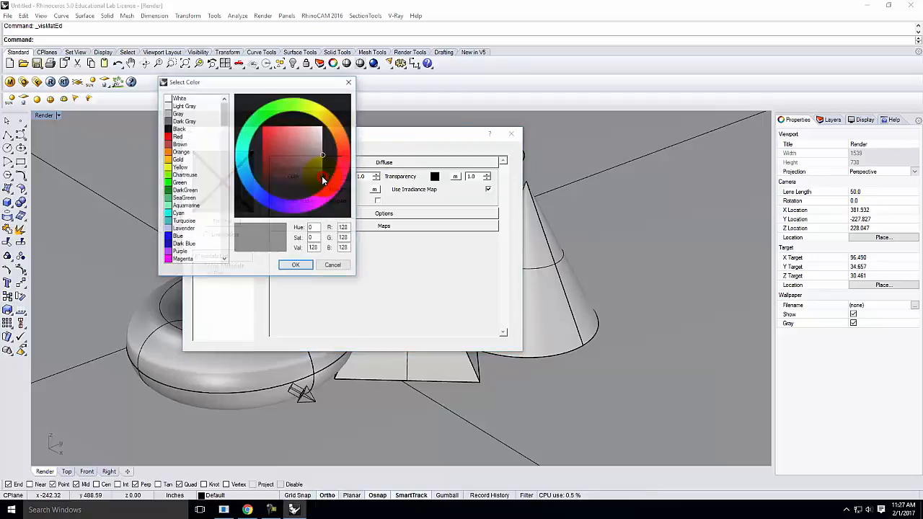
click(177, 136)
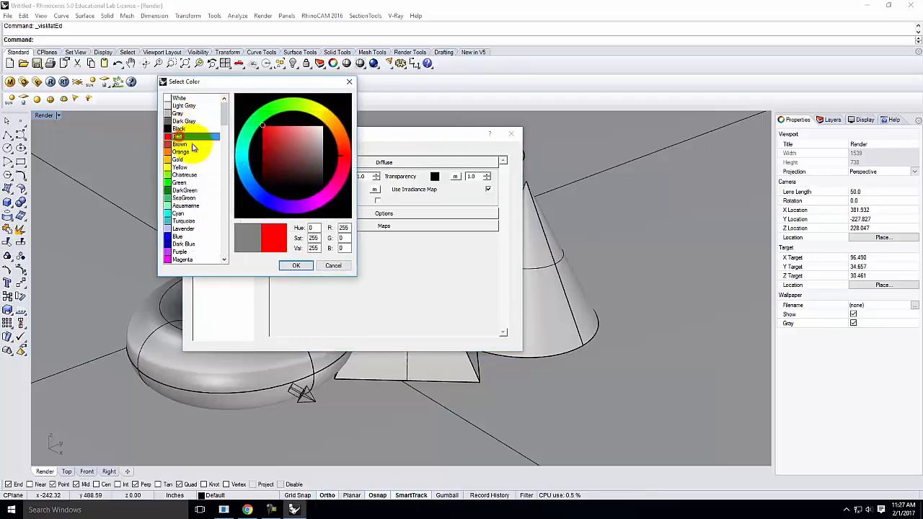
click(301, 266)
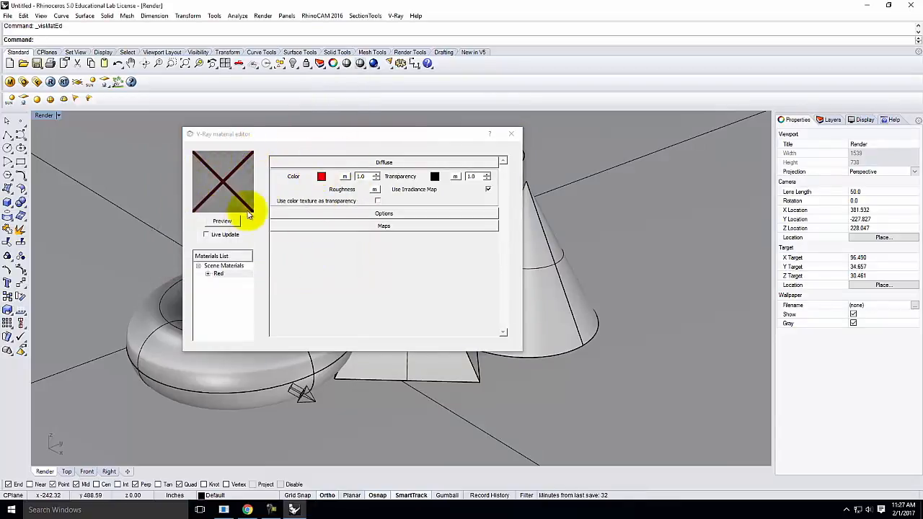
click(223, 222)
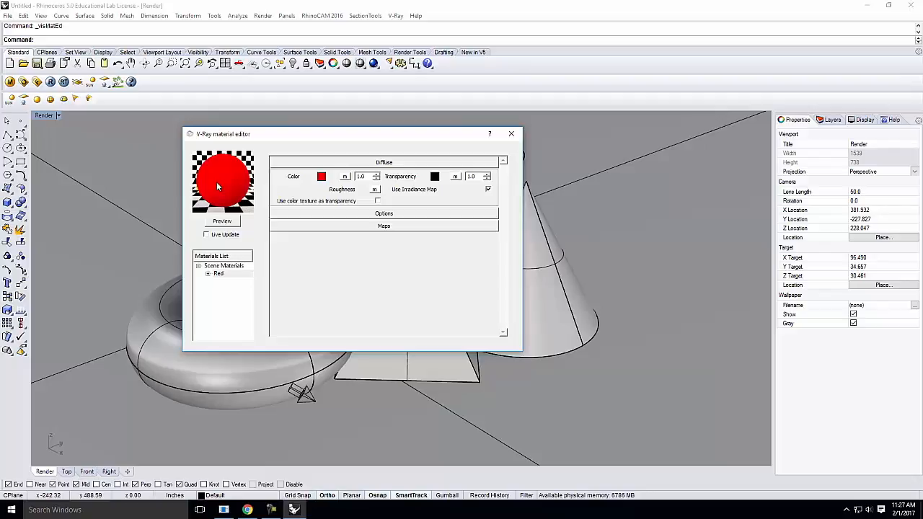
- Move the material editor off the torus, apply the Red material to the torus and close the editor
drag(282, 137, 439, 147)
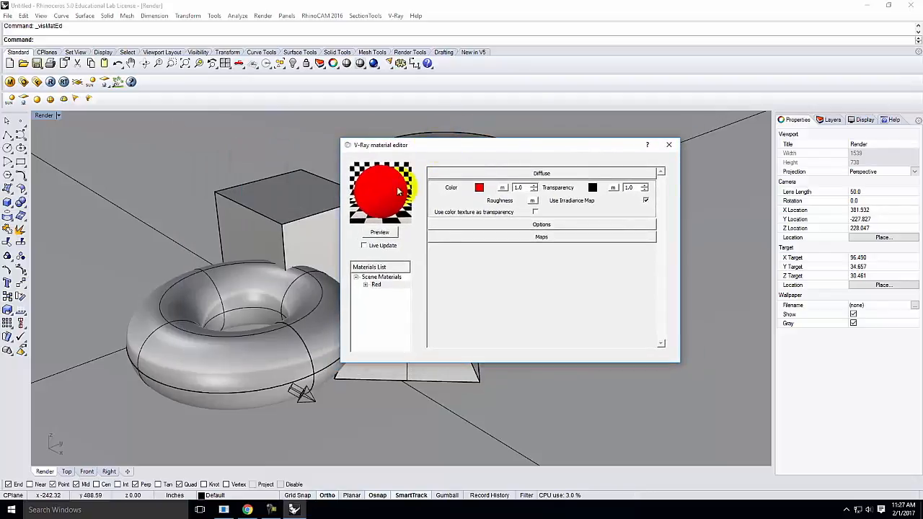
click(237, 282)
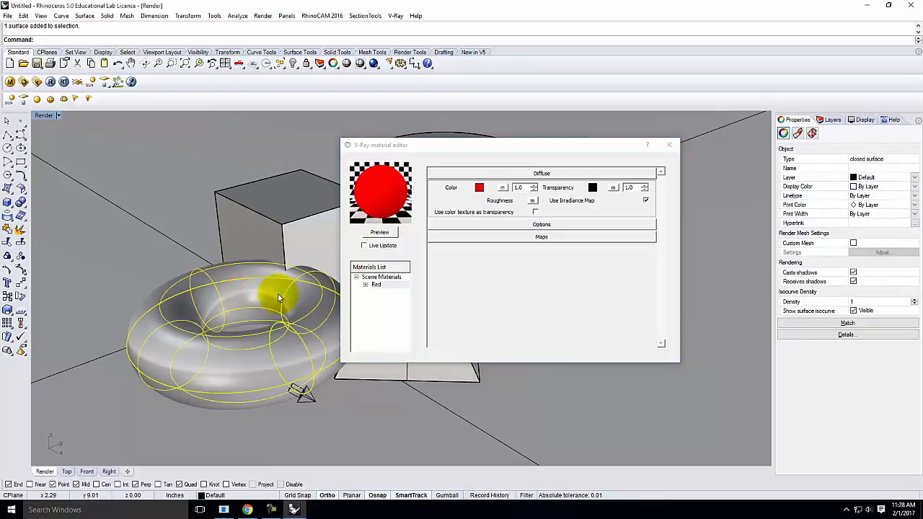
right_click(382, 286)
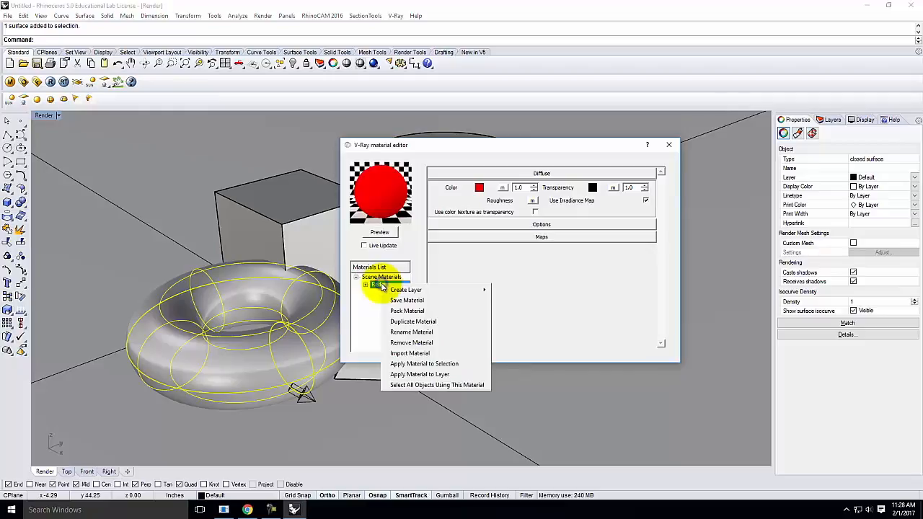
click(421, 364)
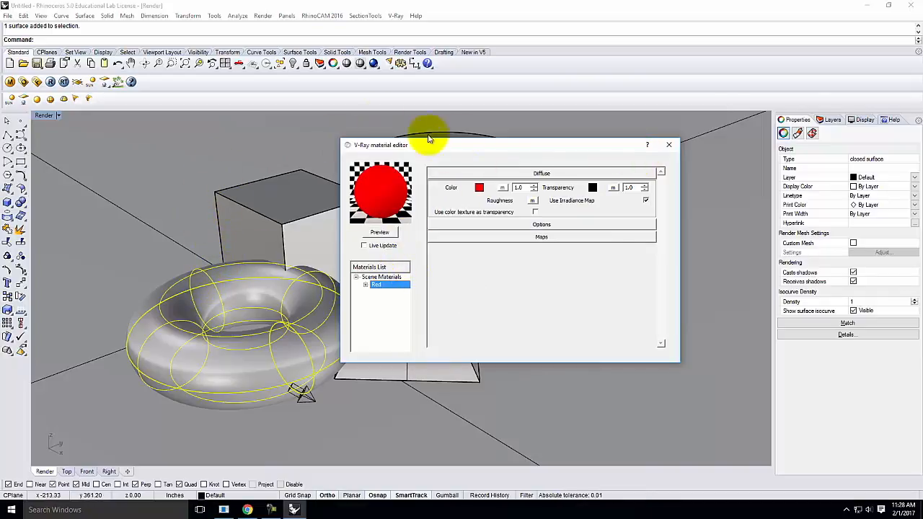
click(668, 147)
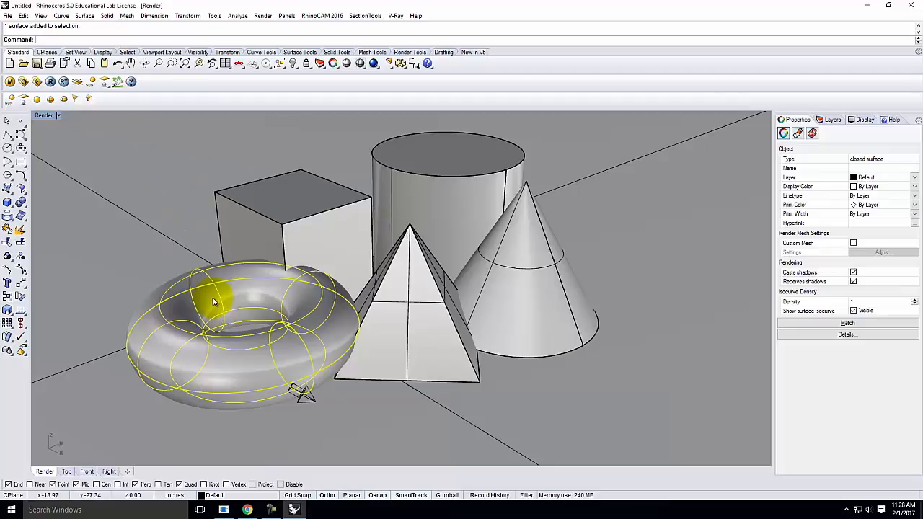
- Switch the Render viewport to the Rendered display mode and reselect the torus
click(60, 115)
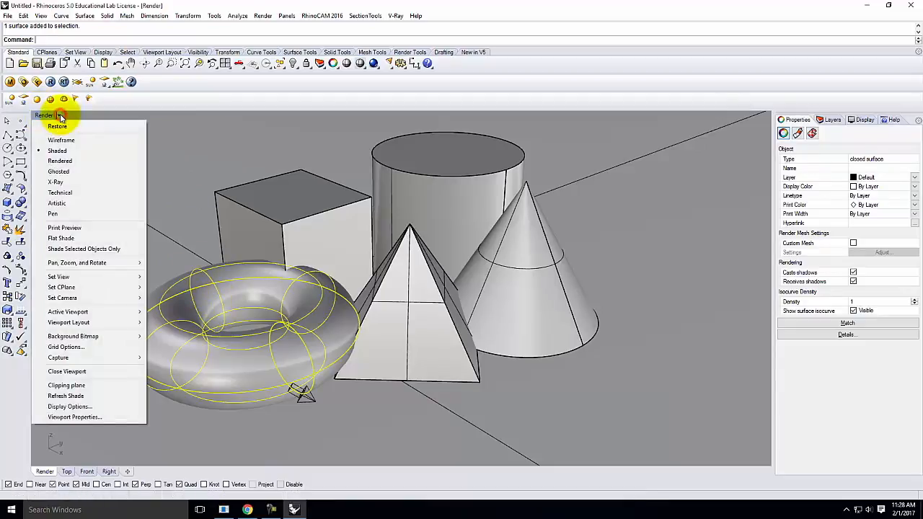
click(62, 161)
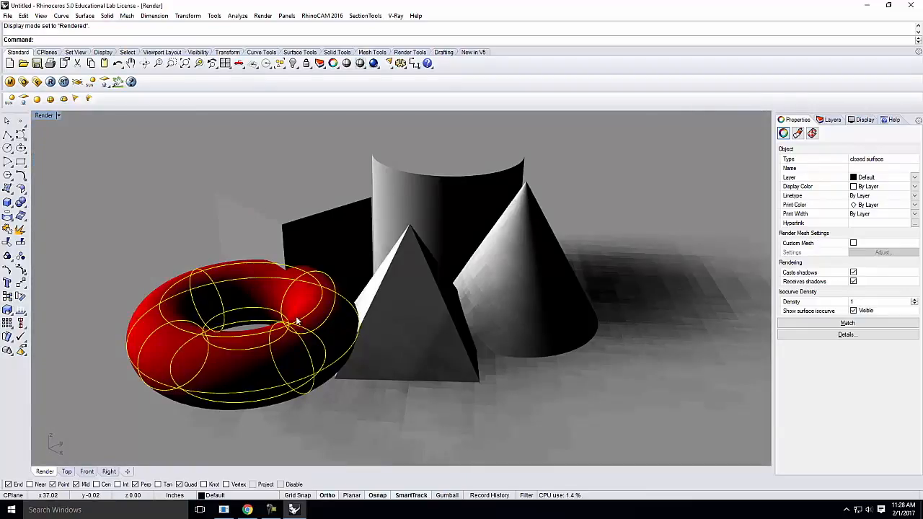
click(178, 232)
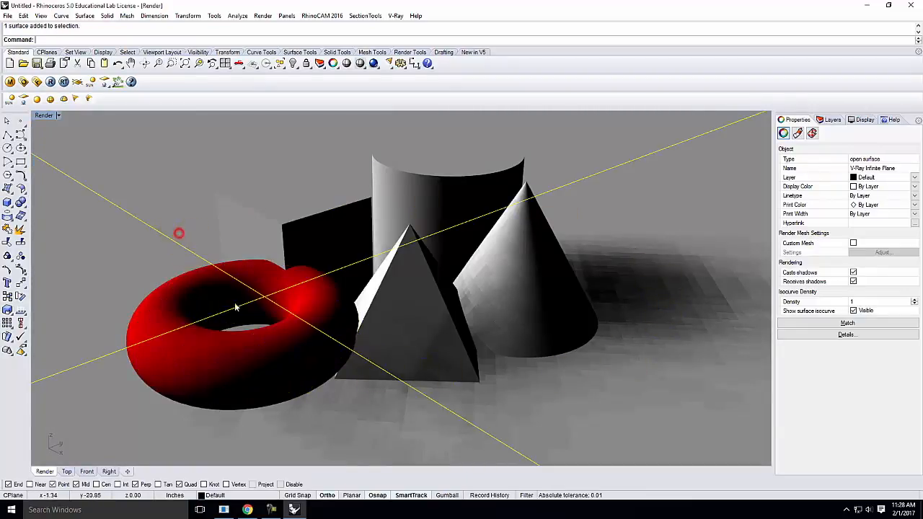
click(183, 292)
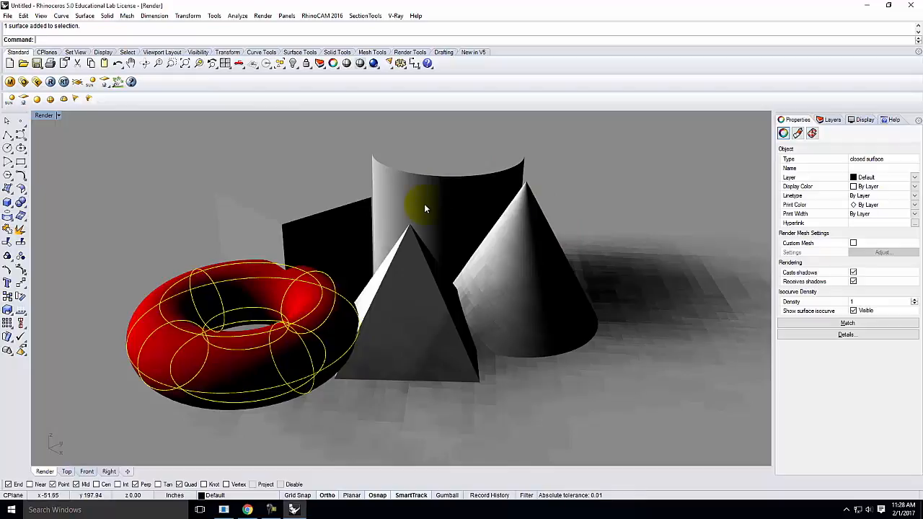
- Reopen the V-Ray material editor and create another Standard material under Scene Materials
click(10, 82)
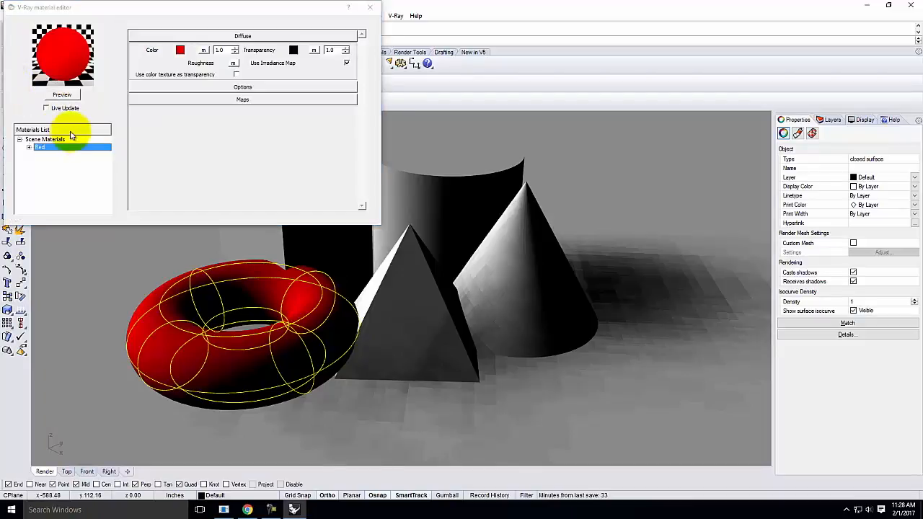
click(49, 139)
click(49, 139)
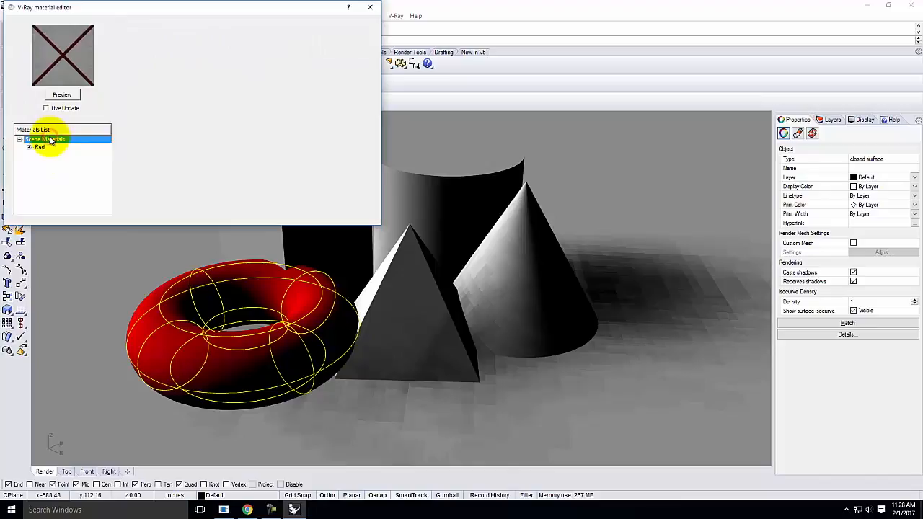
right_click(50, 141)
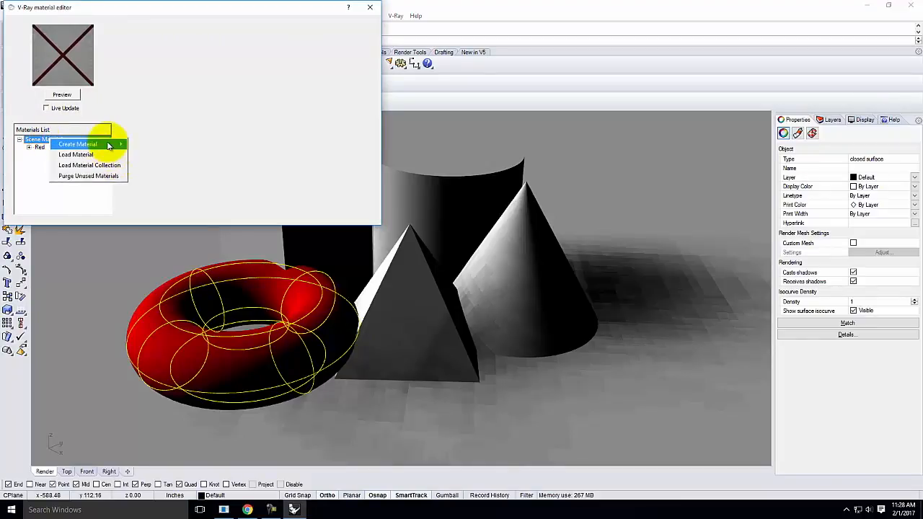
mouse_move(108, 146)
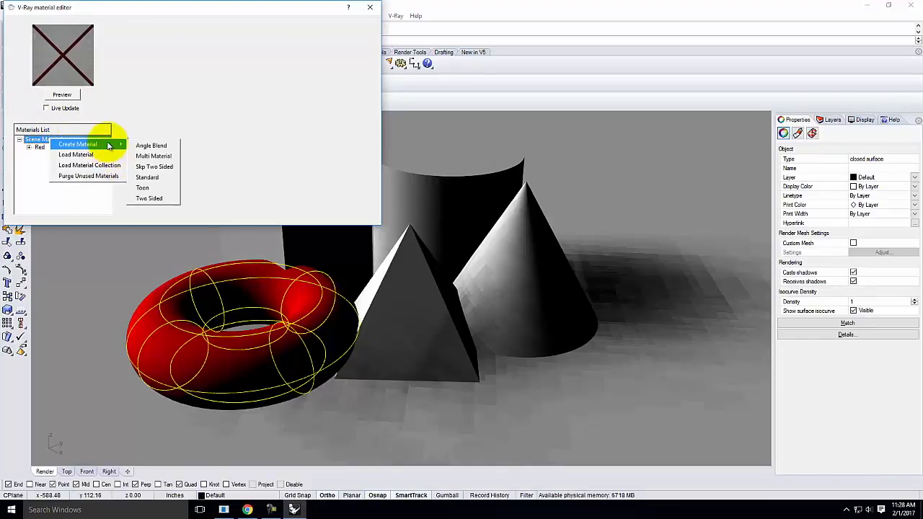
click(148, 176)
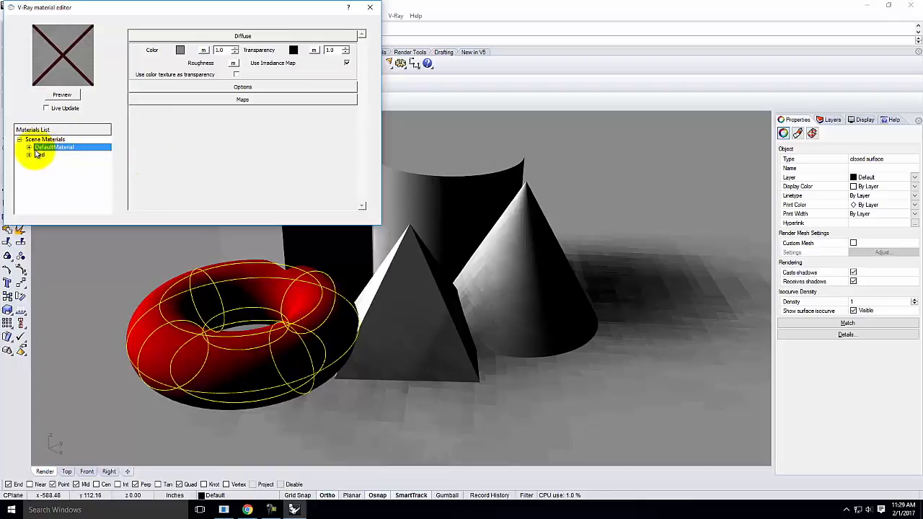
- Rename the second new material, DefaultMaterial, as Blue
right_click(58, 153)
click(66, 159)
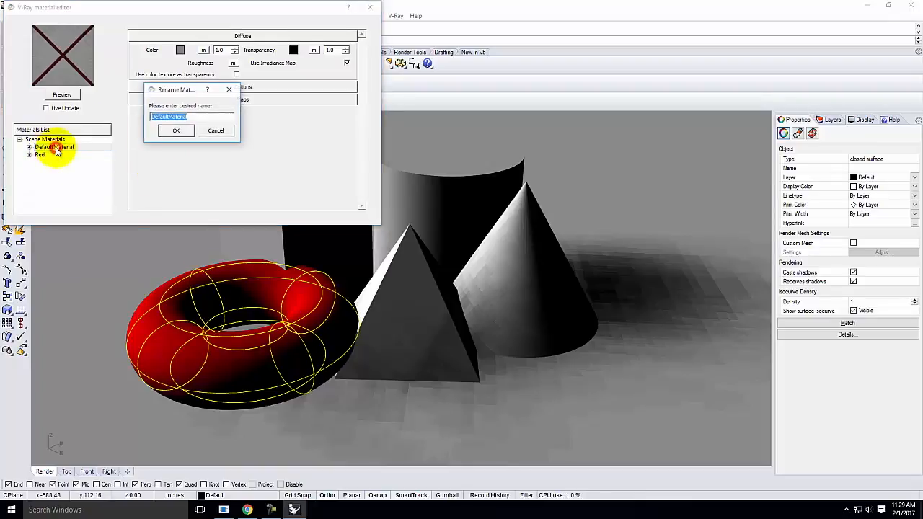
text(Blue)
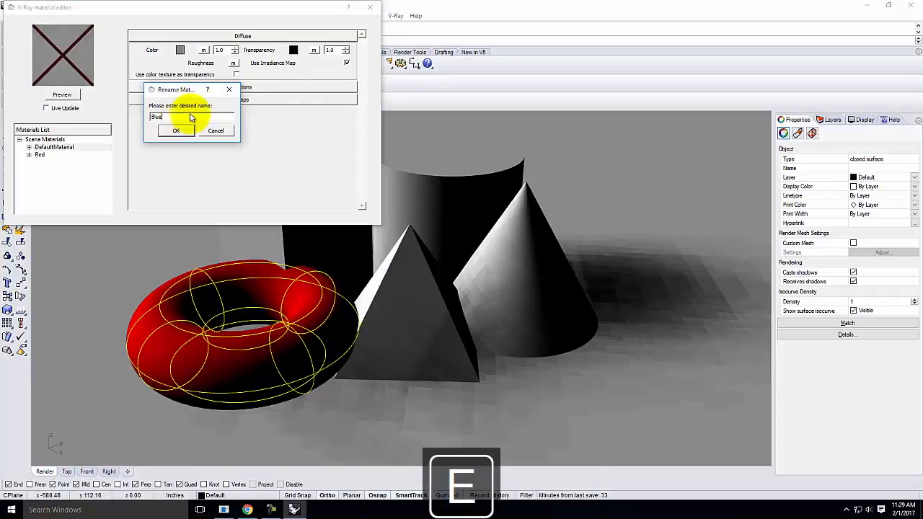
click(179, 129)
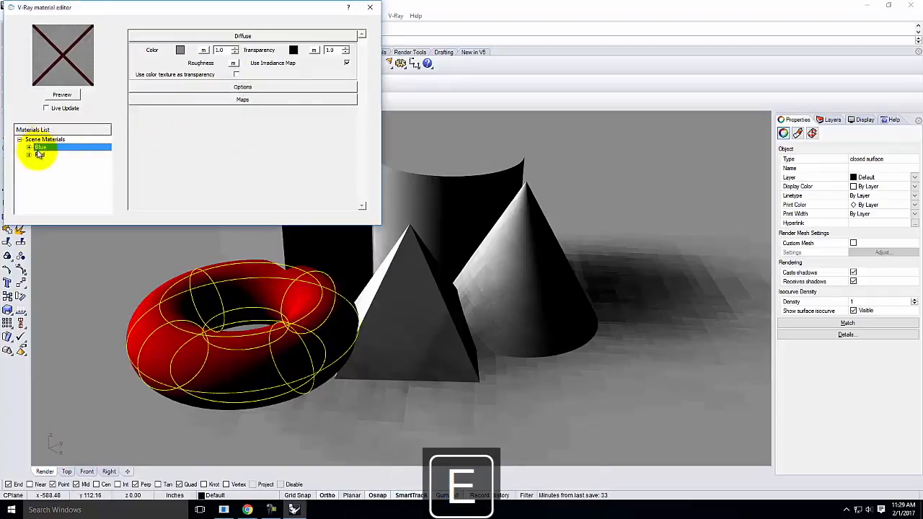
- Set the Blue material's diffuse color to the predefined blue shade with RGB 63, 63, 255 and render its preview
click(180, 50)
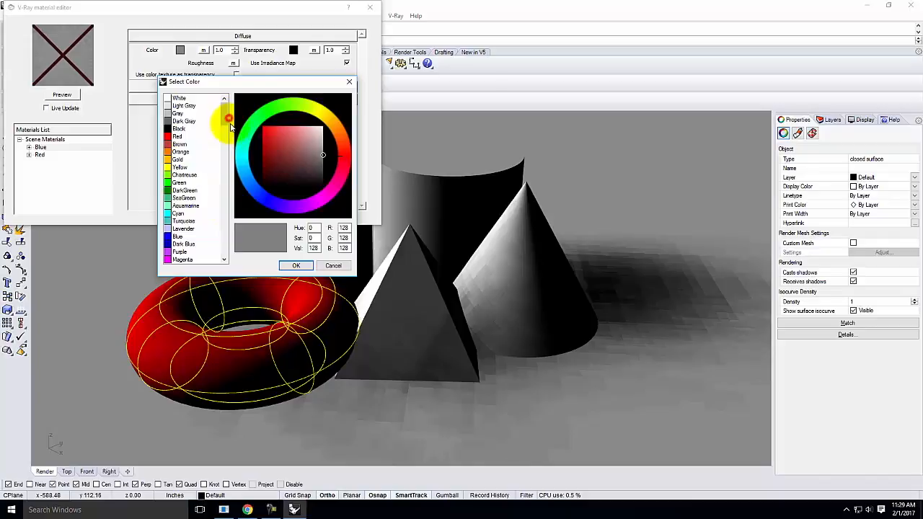
drag(224, 115, 225, 160)
click(176, 151)
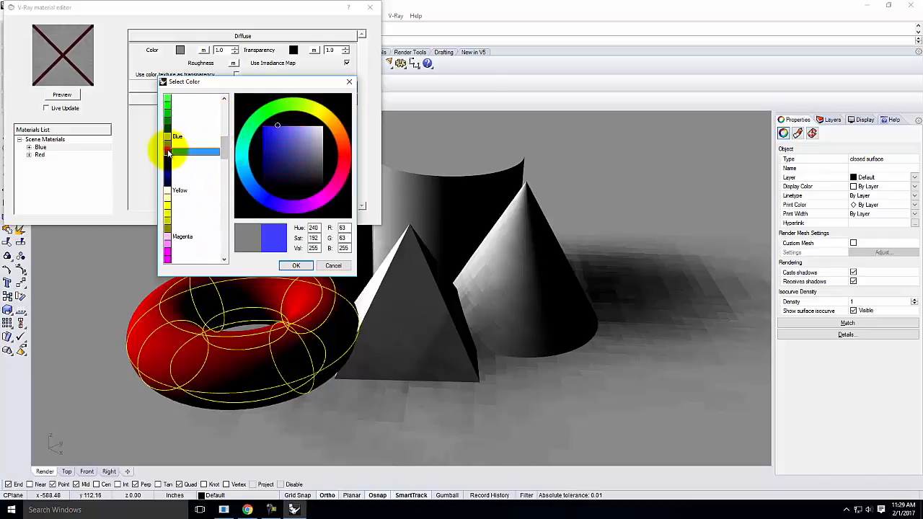
click(296, 266)
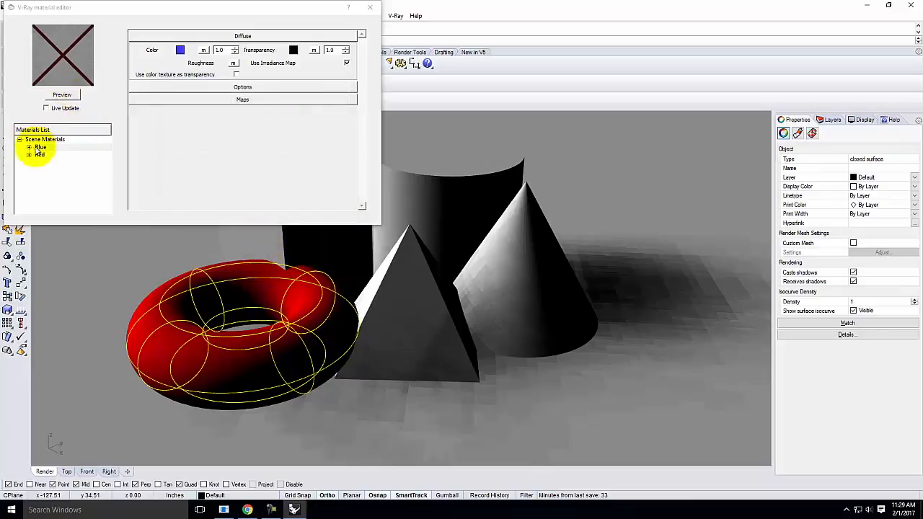
click(62, 95)
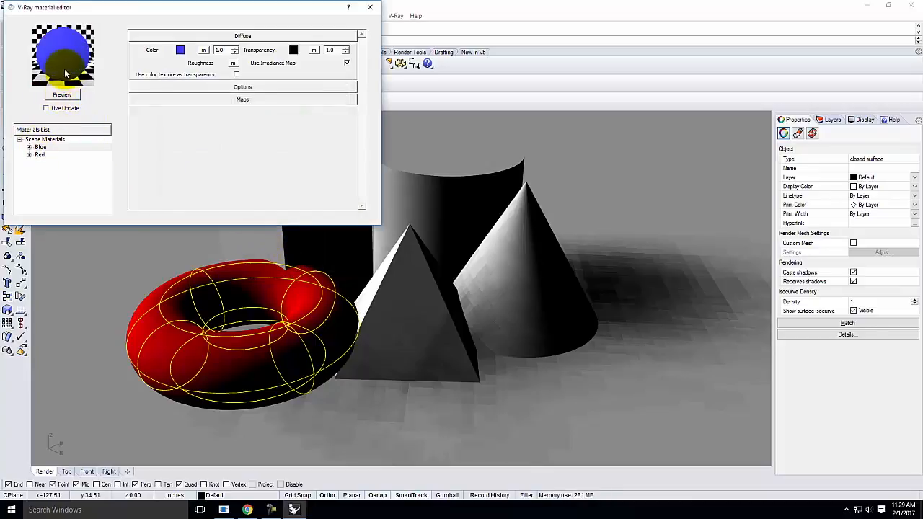
- Move the material editor clear of the box, select the box and apply the Blue material to it
drag(249, 9, 685, 196)
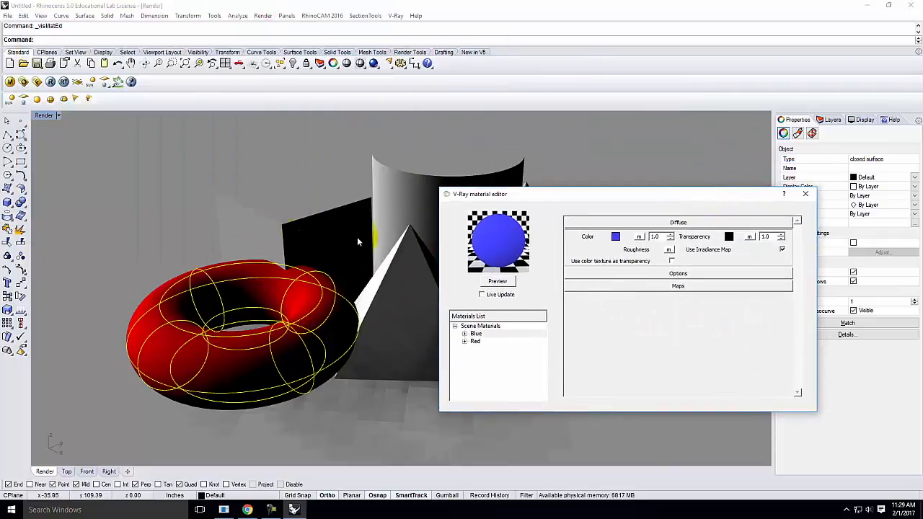
click(335, 229)
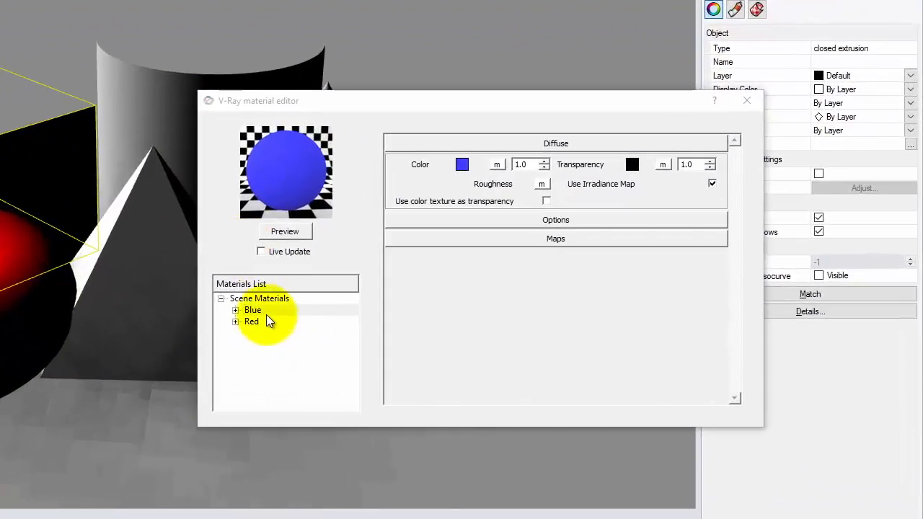
right_click(264, 312)
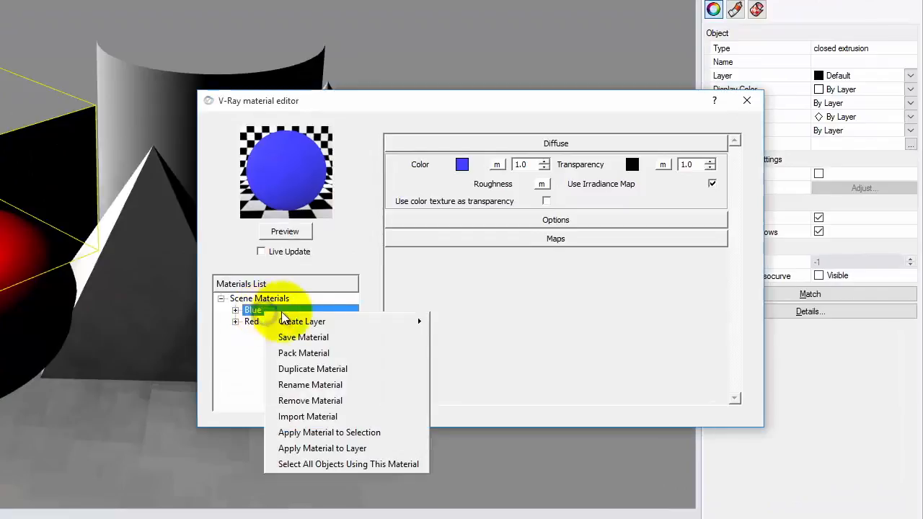
click(326, 432)
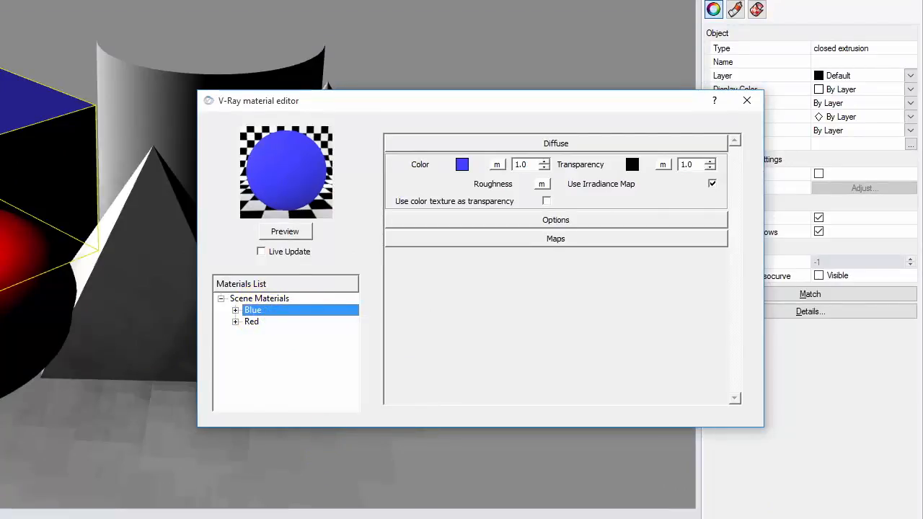
click(104, 425)
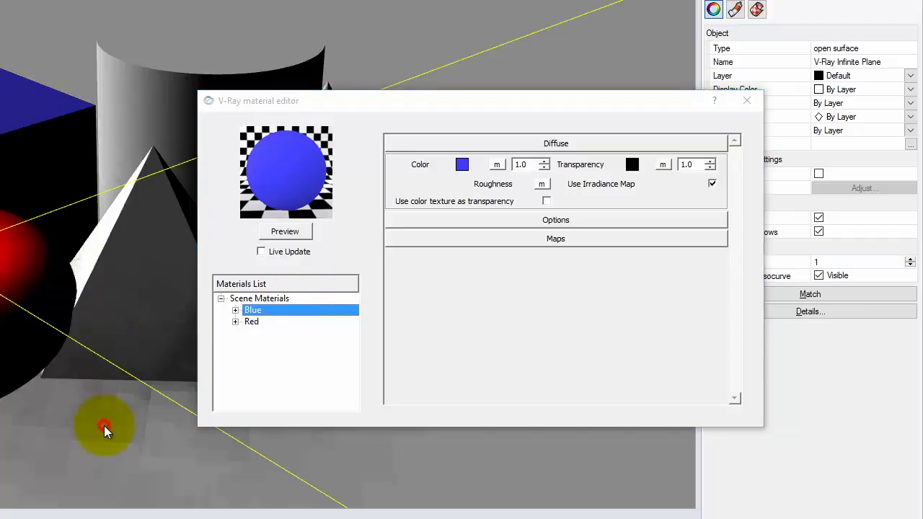
- Create a third Standard material under Scene Materials and rename it Green
click(268, 299)
right_click(252, 299)
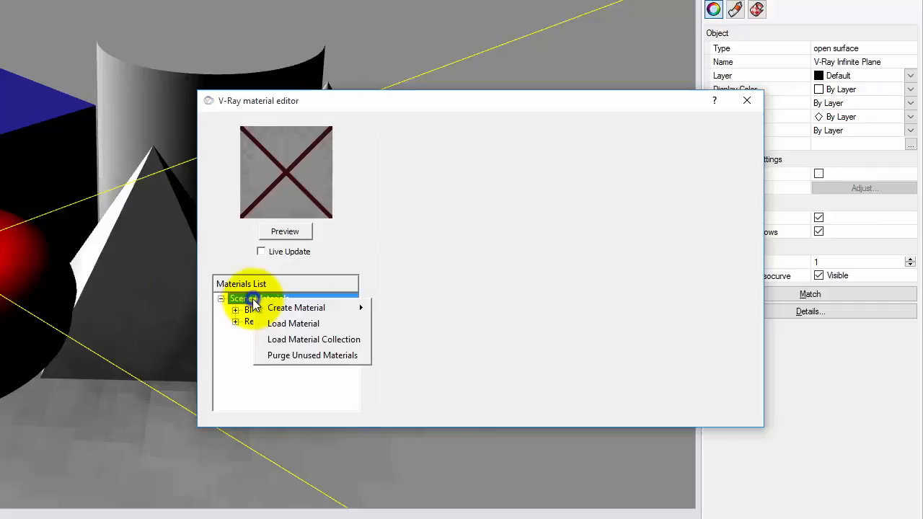
mouse_move(298, 310)
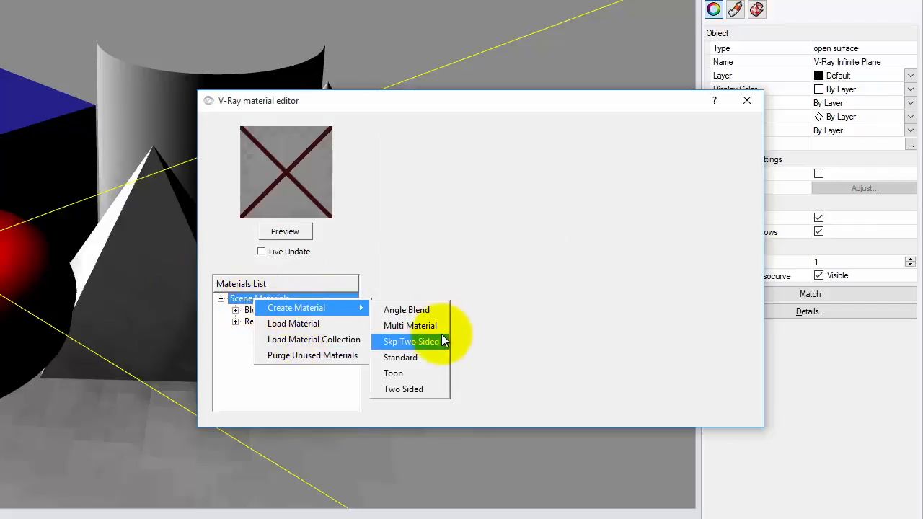
click(425, 355)
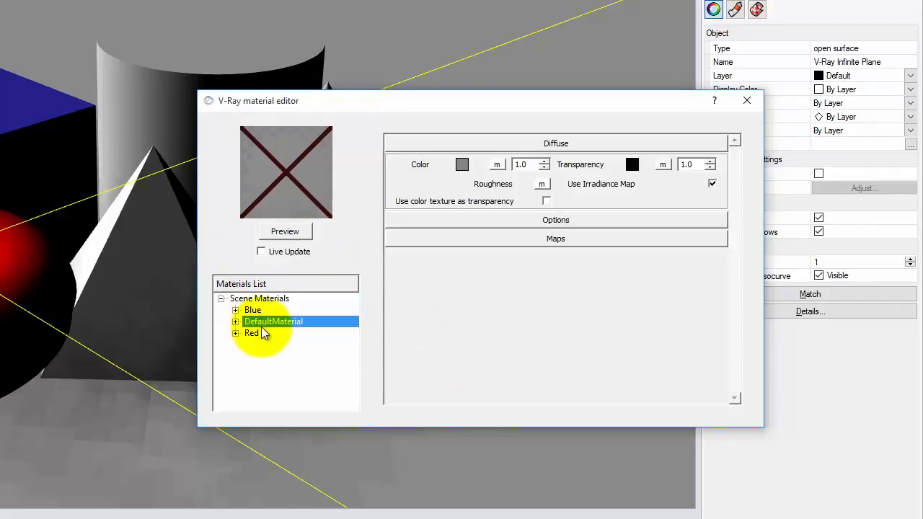
double_click(266, 321)
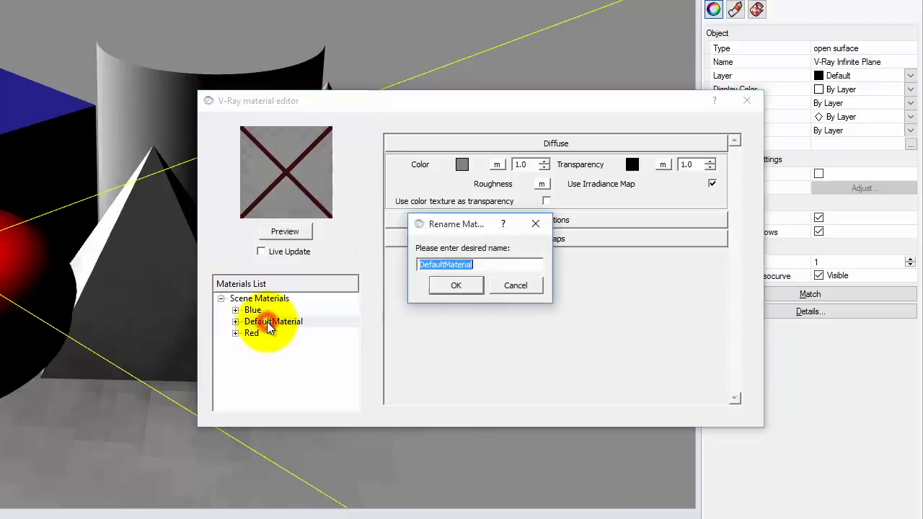
text(Green)
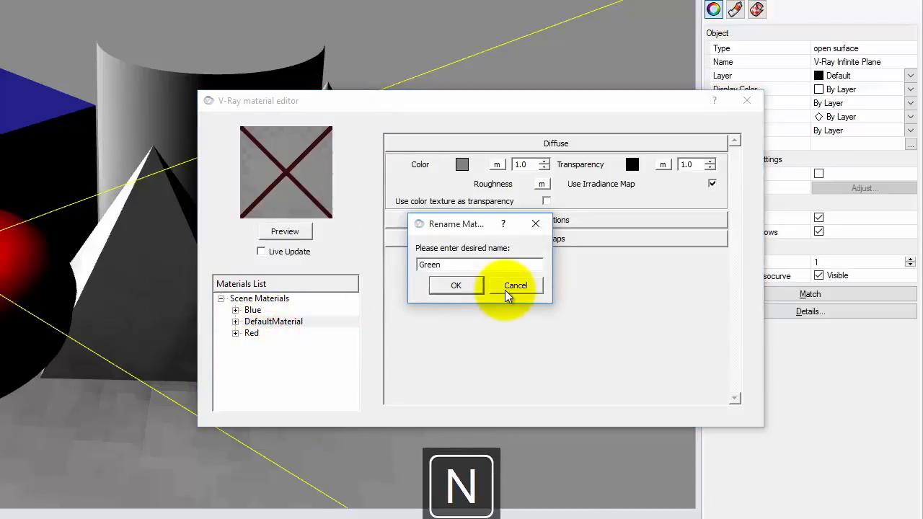
click(477, 286)
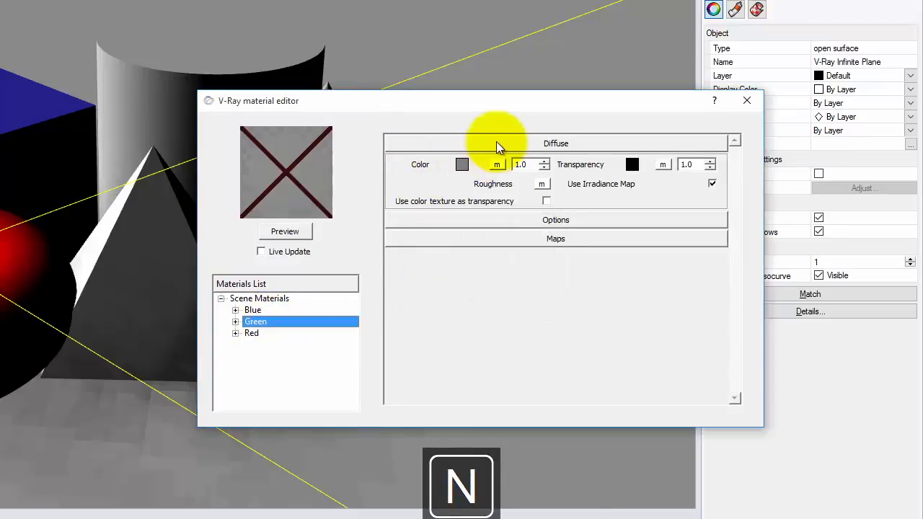
- Set the Green material's diffuse color to RGB 0, 127, 0 and apply the material to the pyramid
click(462, 165)
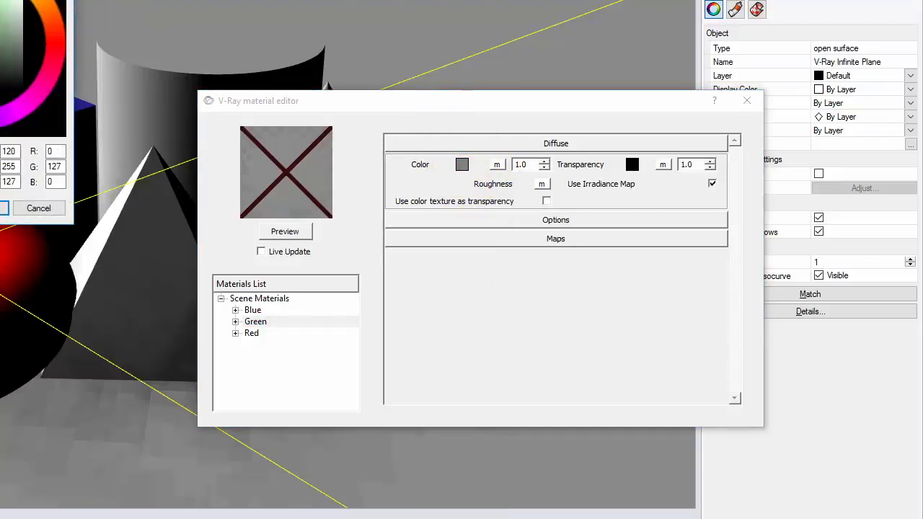
click(4, 207)
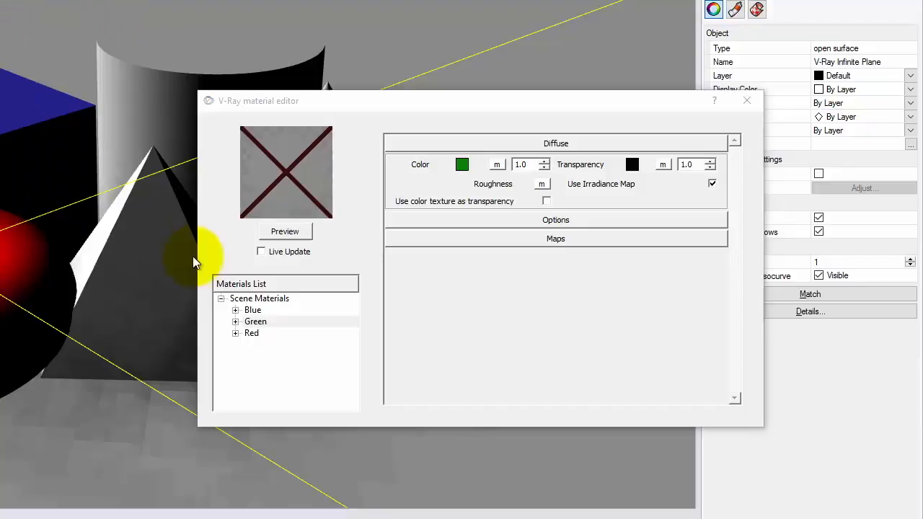
click(112, 257)
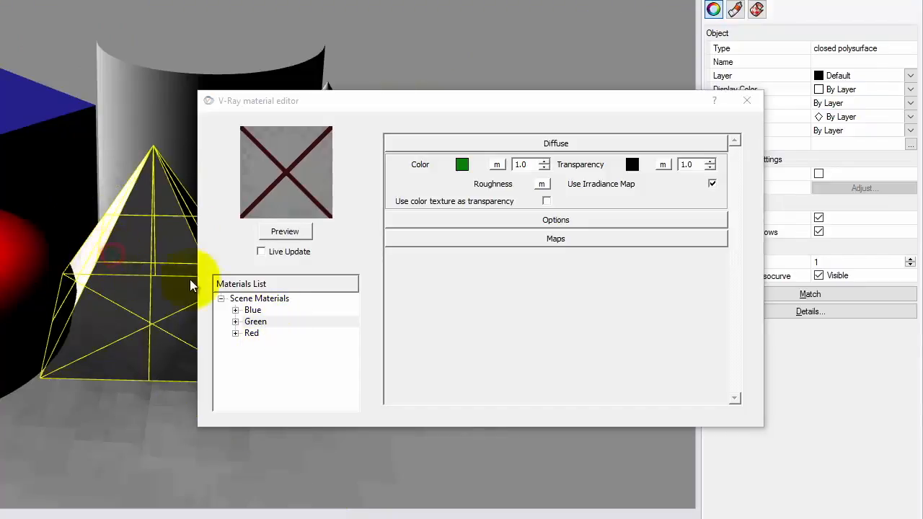
right_click(263, 323)
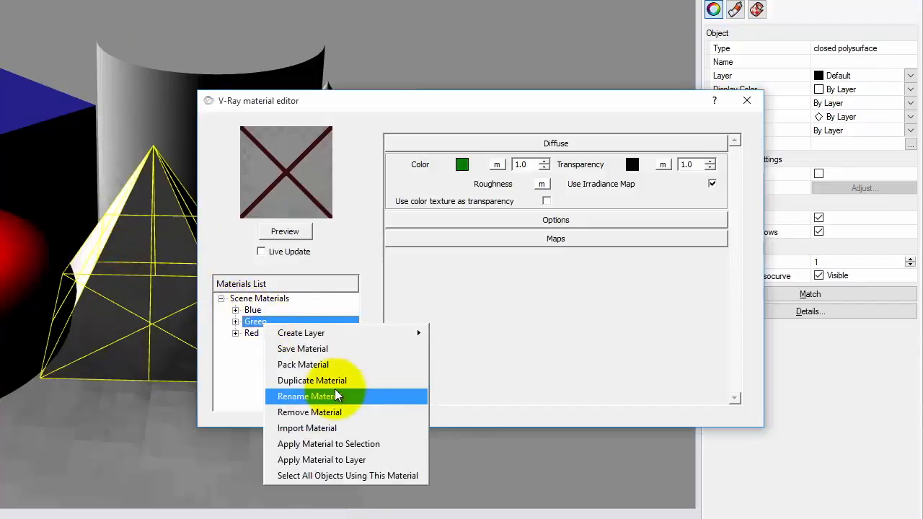
click(347, 445)
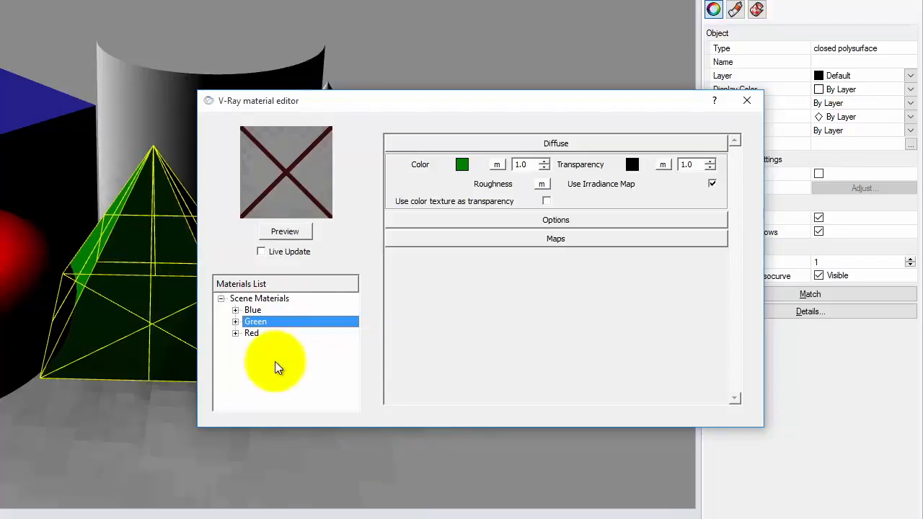
- Create a fourth Standard material under Scene Materials and rename it Orange
drag(368, 106, 509, 124)
click(403, 318)
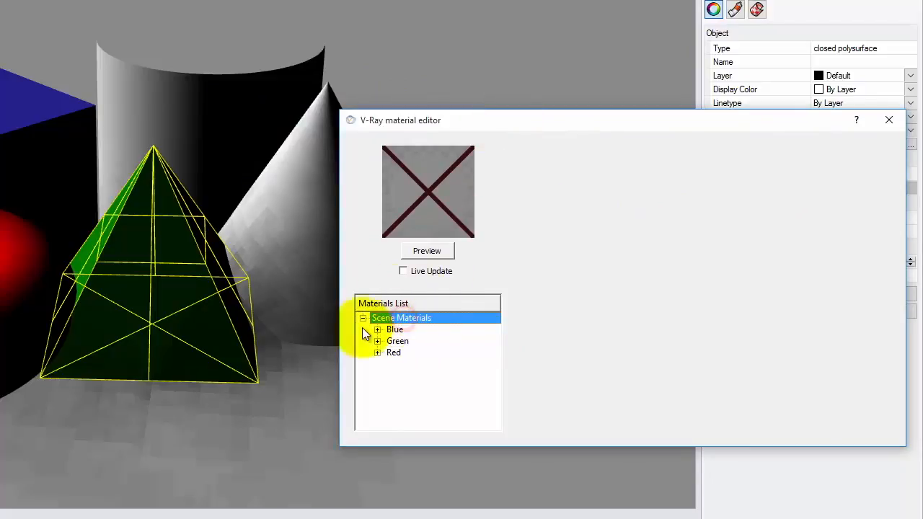
right_click(398, 321)
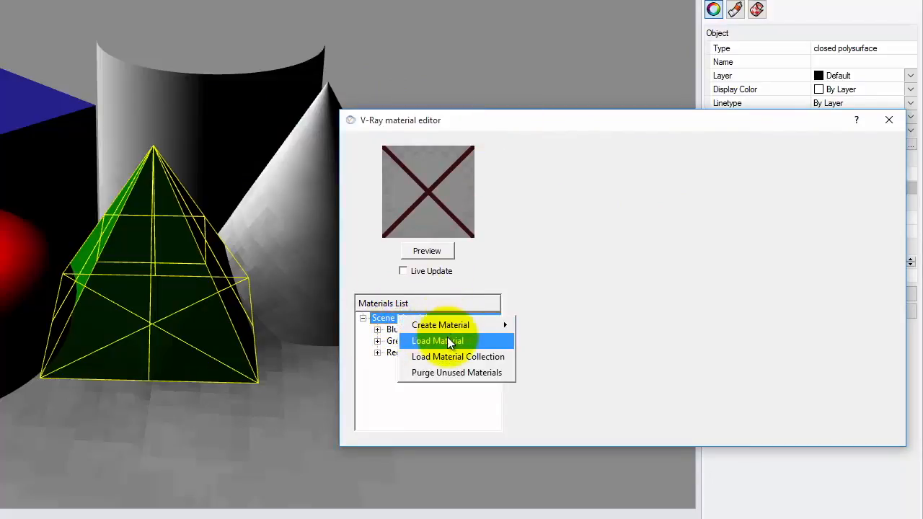
mouse_move(452, 325)
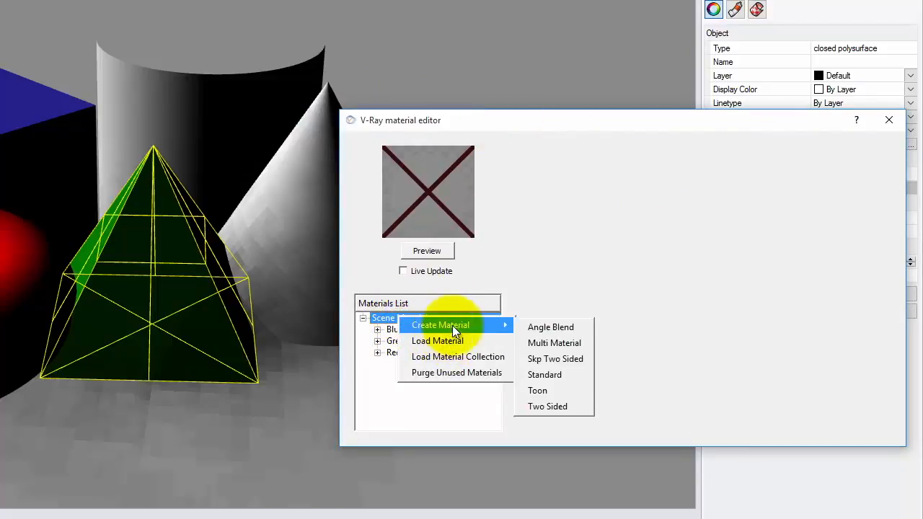
click(545, 370)
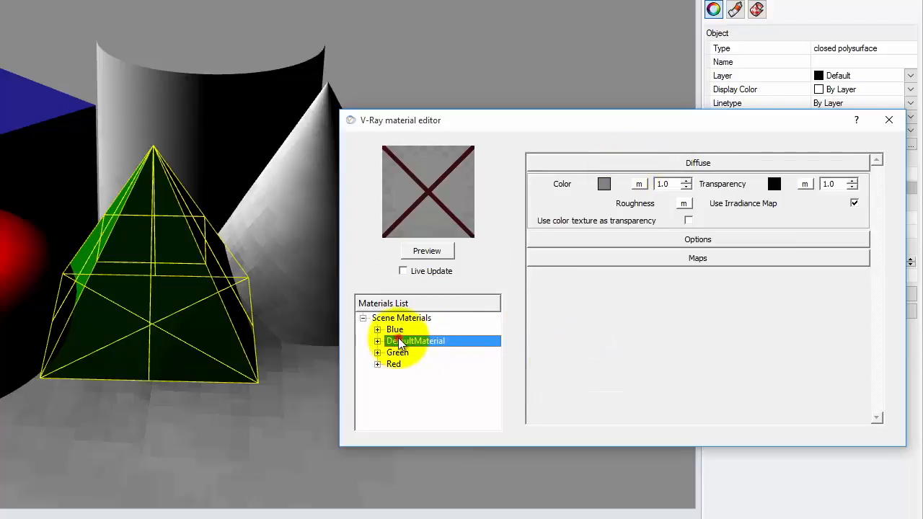
double_click(414, 340)
text(O)
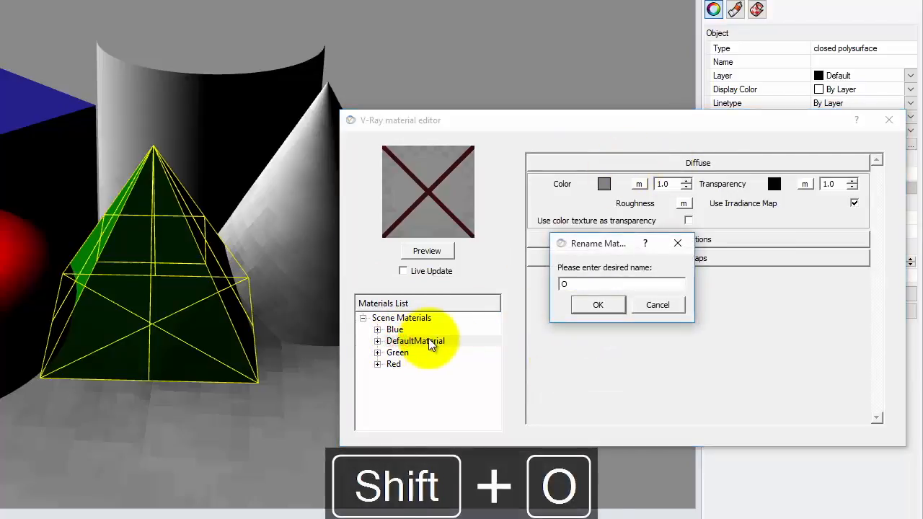
text(range)
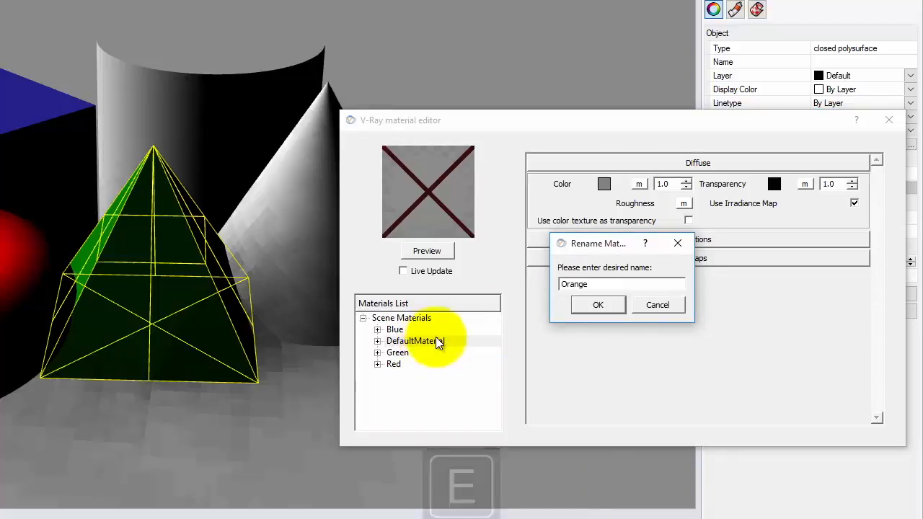
click(598, 305)
- Set the Orange material's diffuse color to RGB 255, 127, 0 and apply the material to the cylinder
click(603, 184)
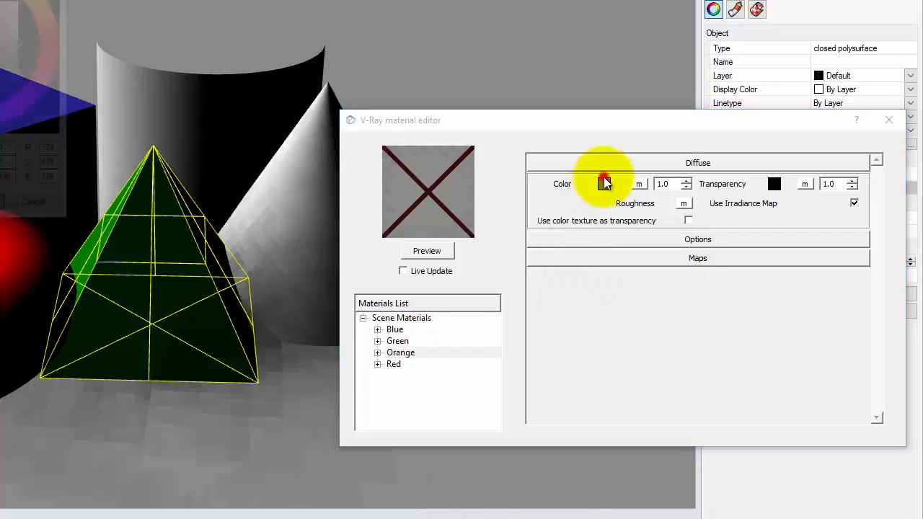
click(40, 7)
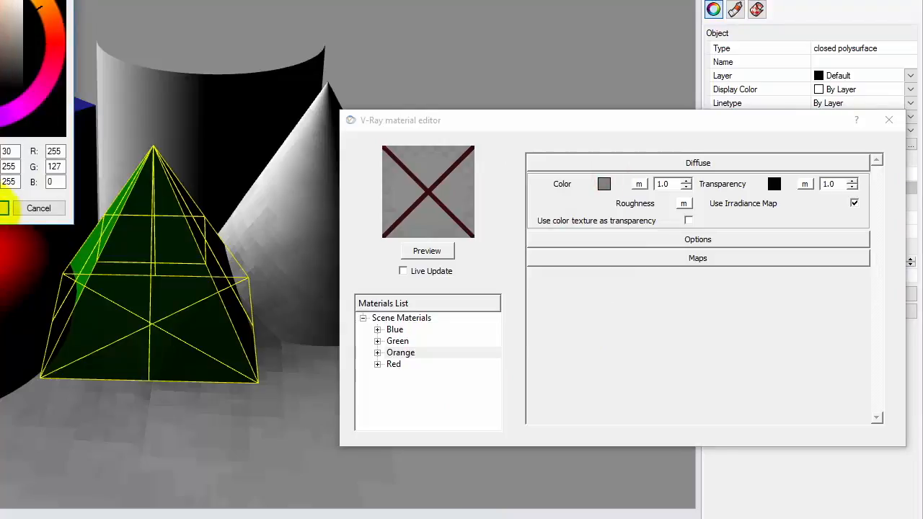
click(3, 208)
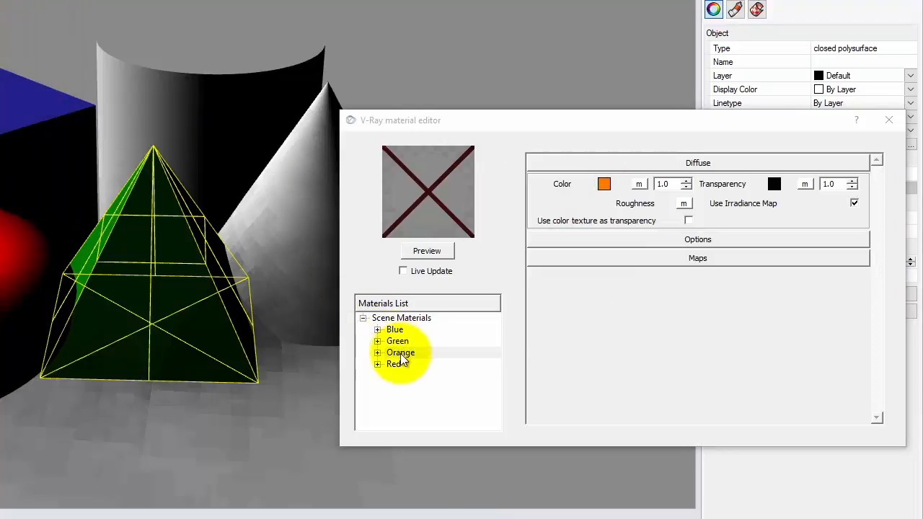
click(216, 121)
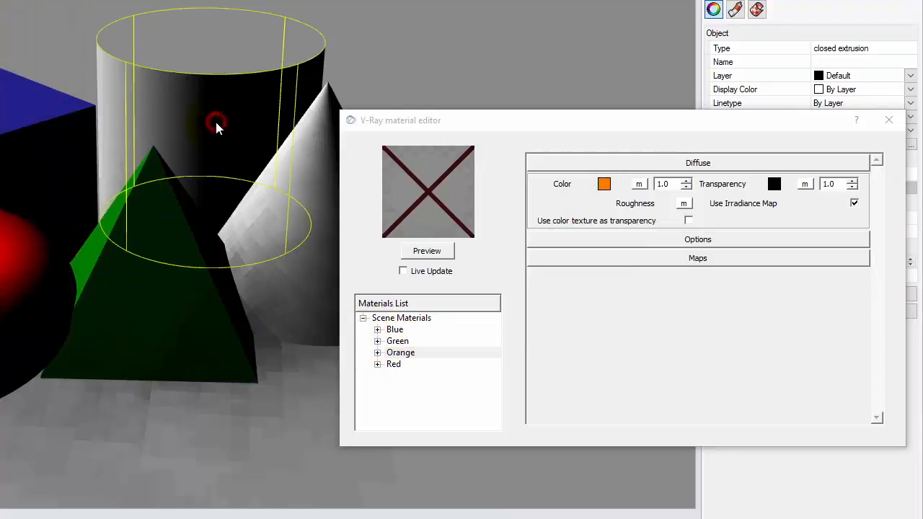
right_click(398, 356)
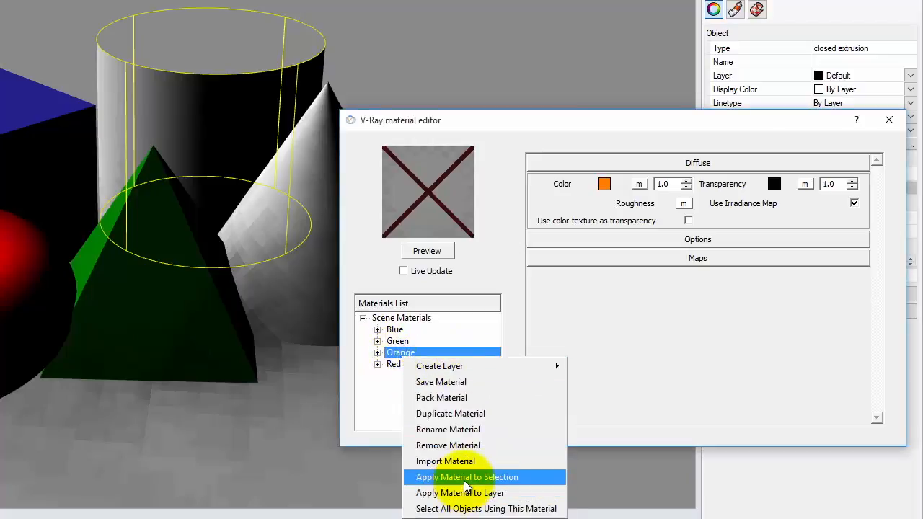
click(465, 482)
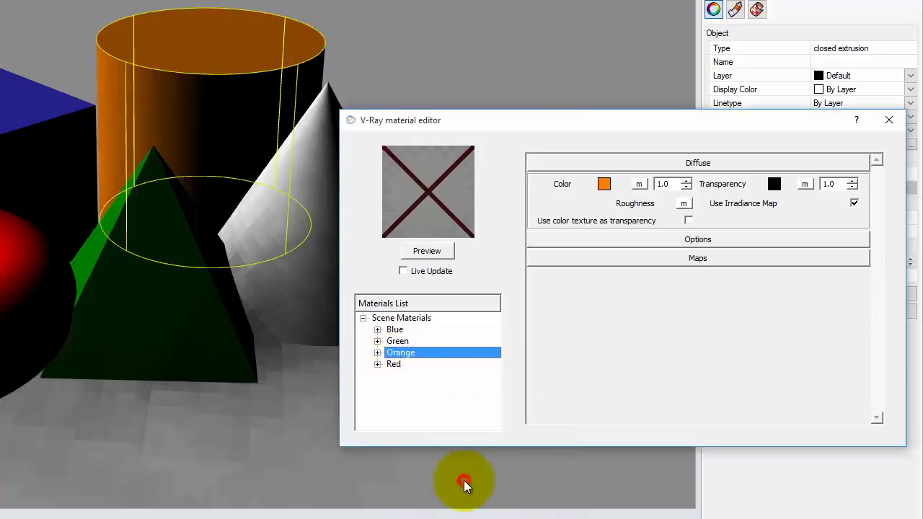
- Create a fifth Standard material under Scene Materials and rename it Pink
click(406, 319)
right_click(406, 320)
mouse_move(446, 330)
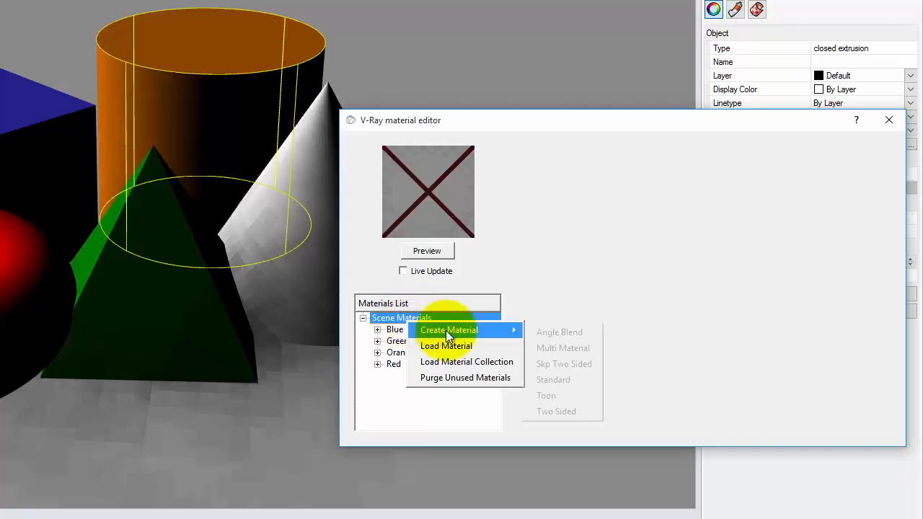
click(572, 384)
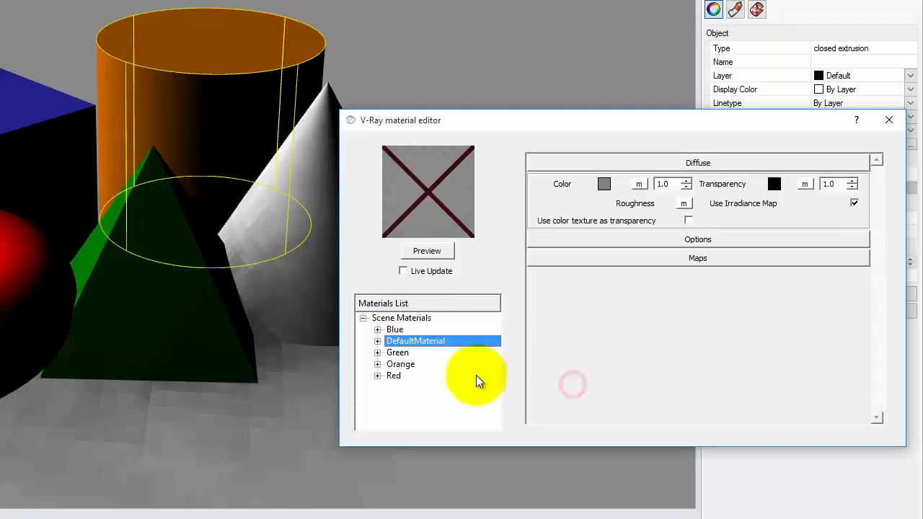
double_click(415, 340)
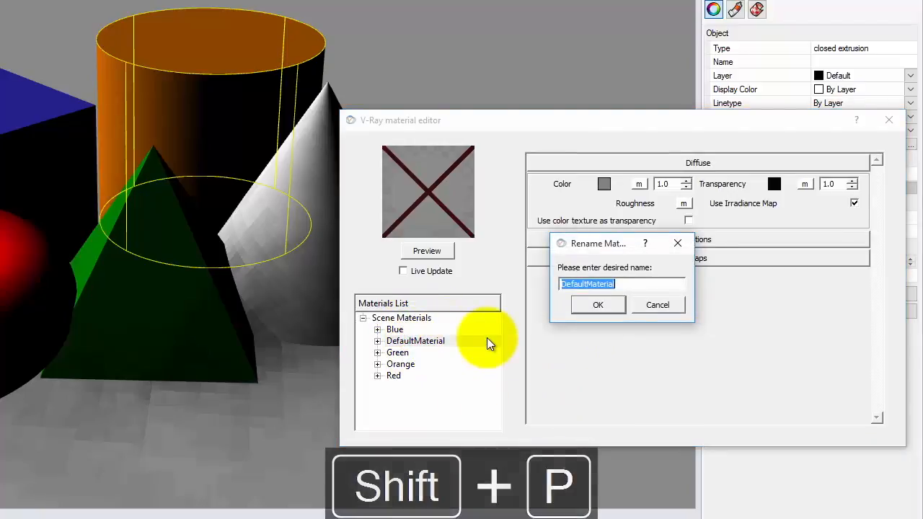
text(Pink)
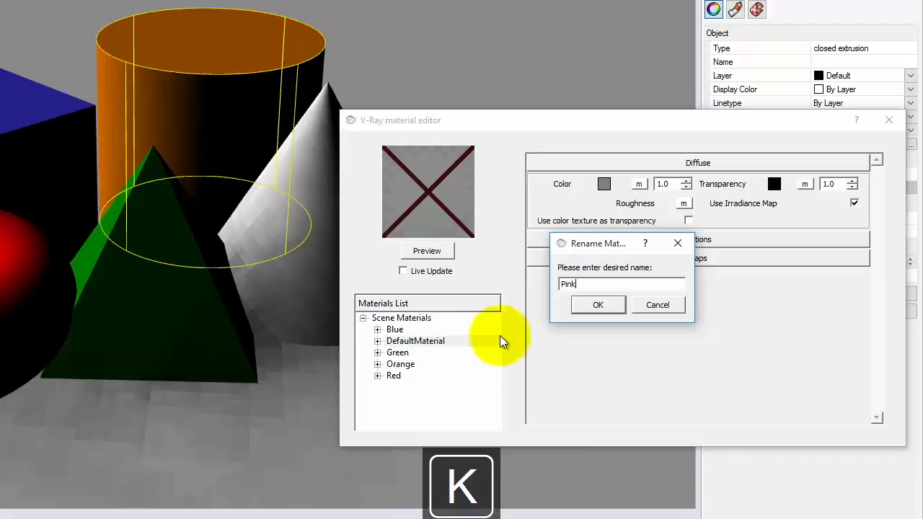
click(596, 305)
- Set the Pink material's diffuse color to RGB 255, 127, 255 and move the material editor away from the cone
click(605, 184)
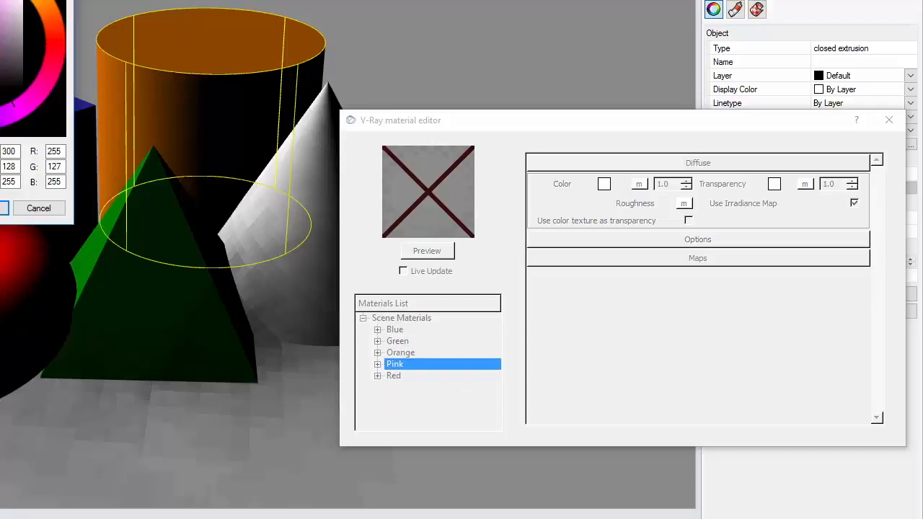
click(3, 208)
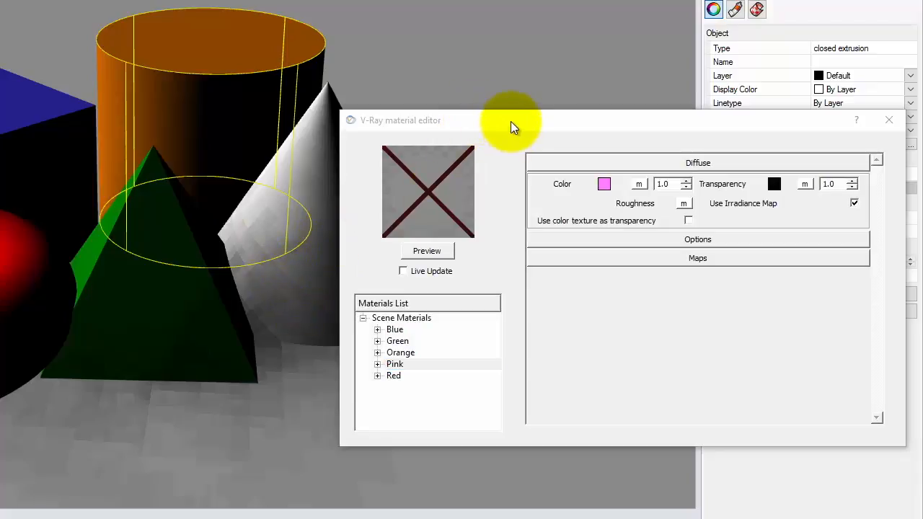
drag(510, 122, 512, 64)
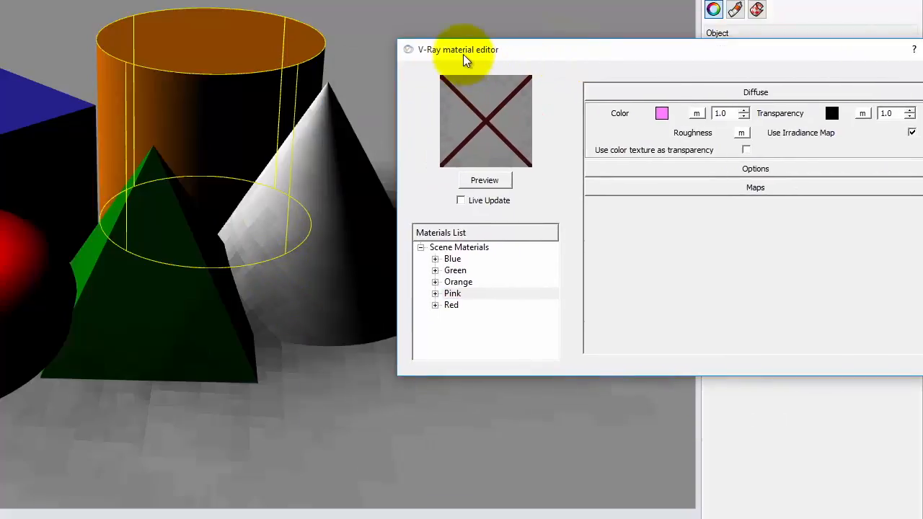
- Apply the Pink material to the cone and close the material editor
drag(578, 42, 72, 57)
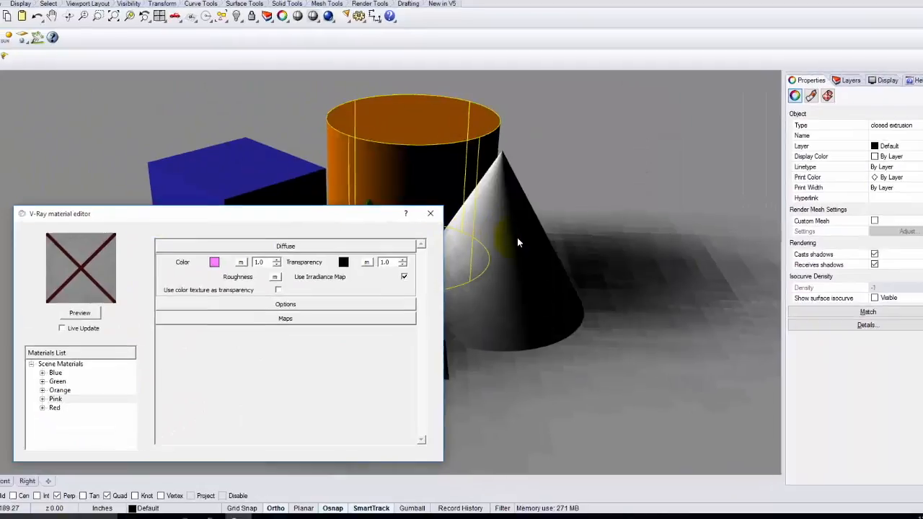
right_click(64, 401)
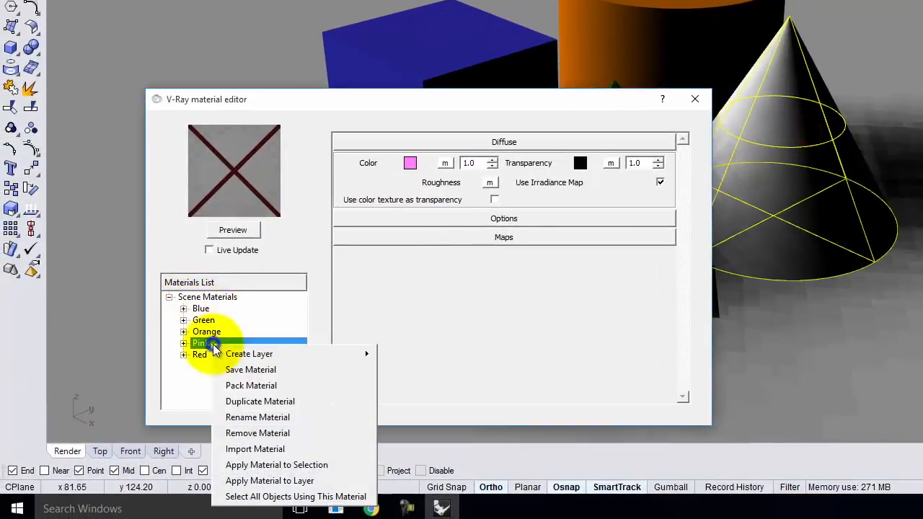
click(296, 466)
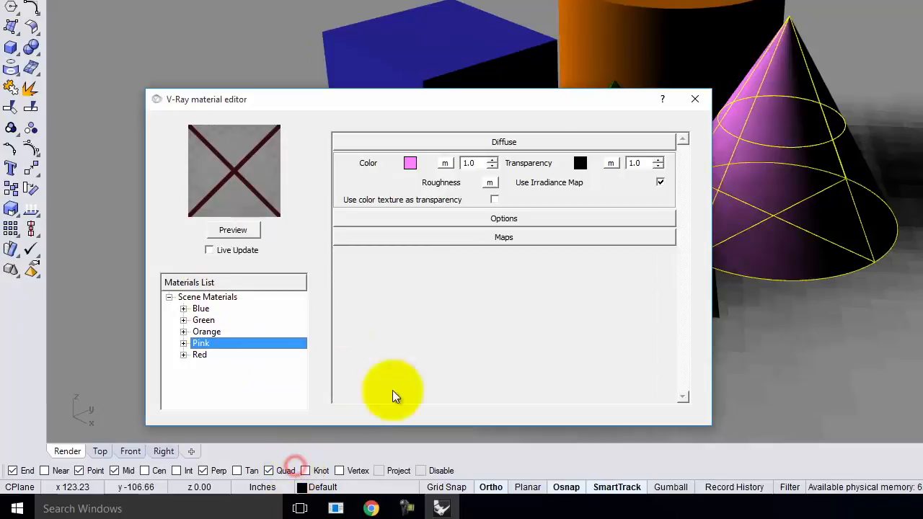
click(698, 100)
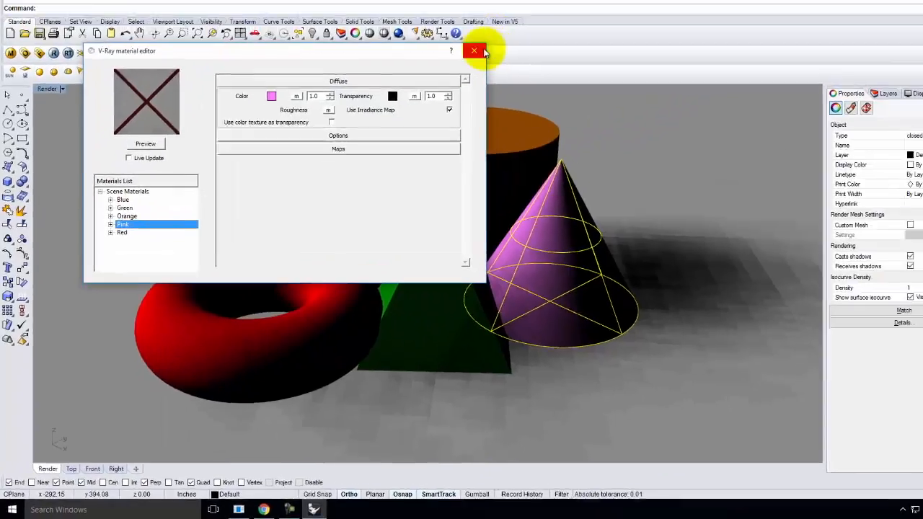
click(473, 45)
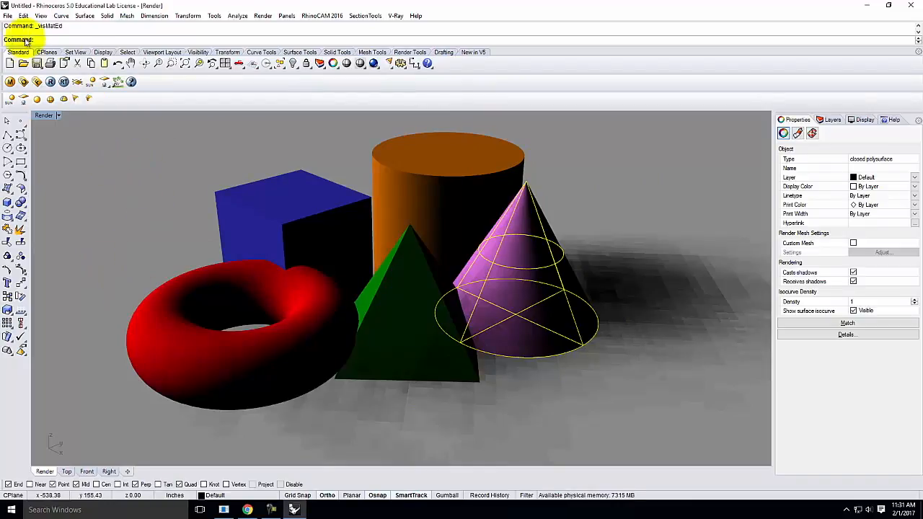
- Render the scene with V-Ray and reposition the frame buffer window to inspect the colored solids and their shadows
click(50, 83)
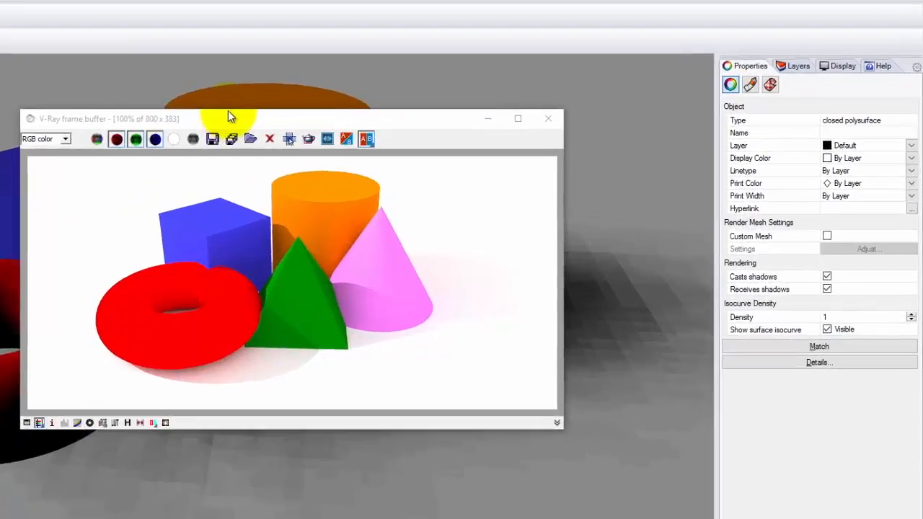
drag(416, 155, 760, 167)
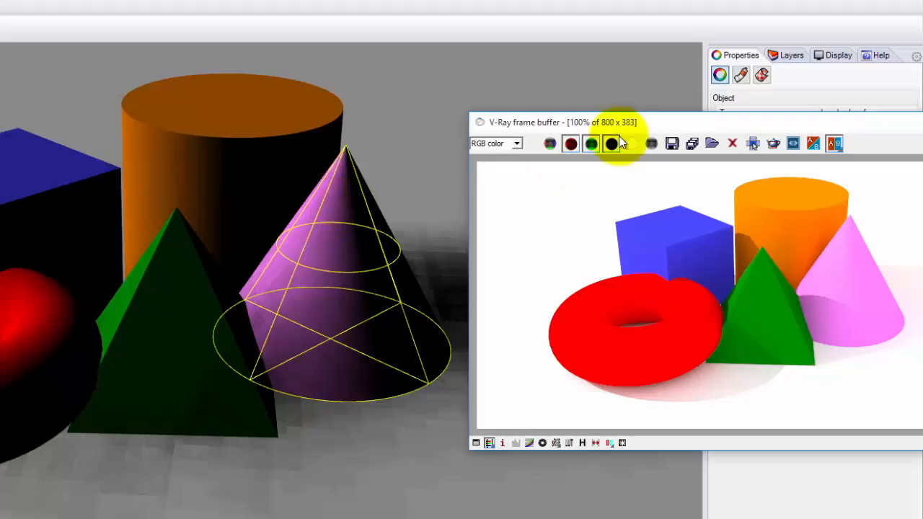
drag(620, 121, 165, 115)
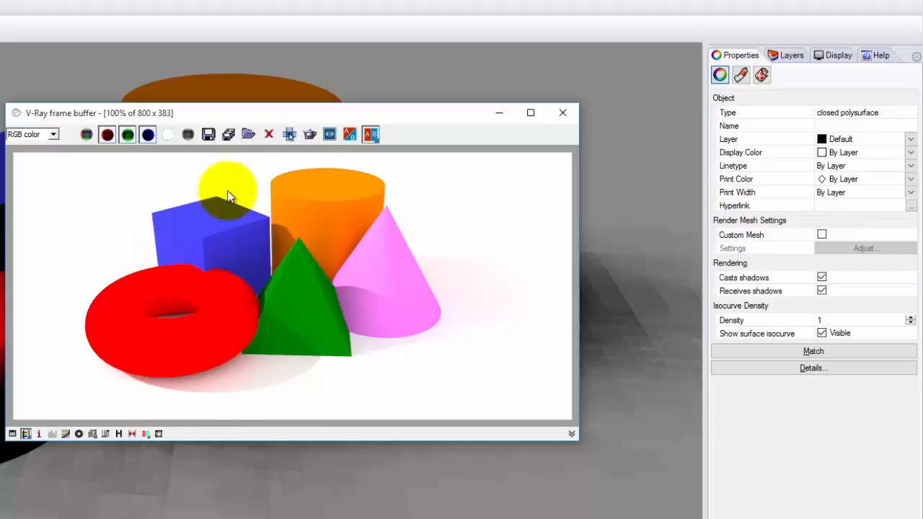
drag(244, 113, 233, 85)
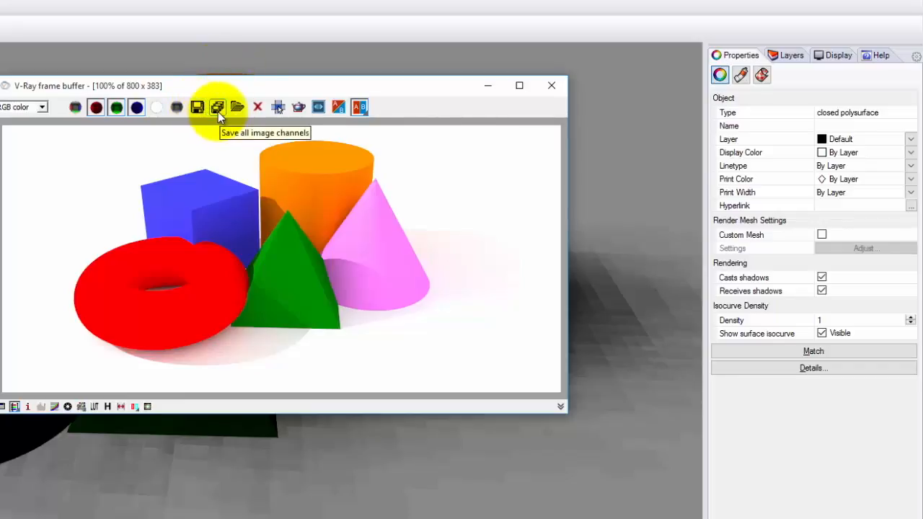
- Start saving the rendered image and browse to OneDrive's Live Demonstrations > Live - A136 Exercises > Ex204 folder
click(198, 107)
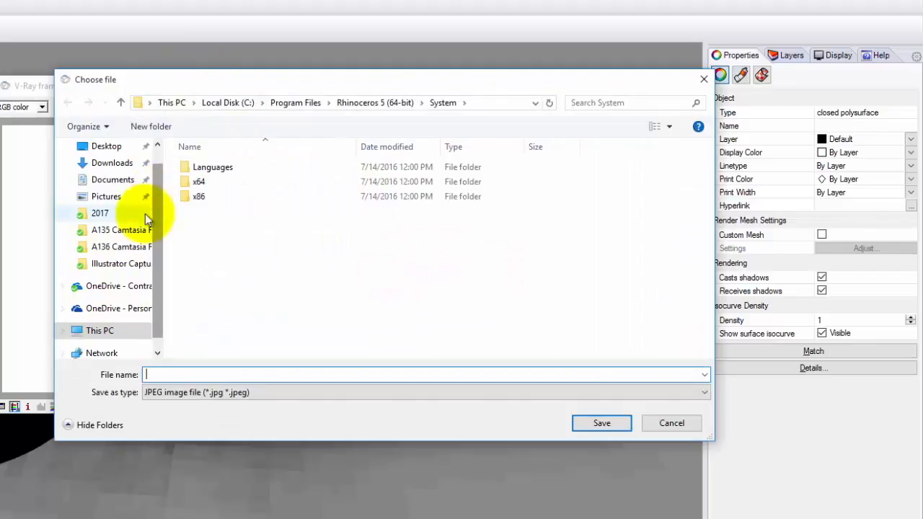
drag(155, 218, 155, 227)
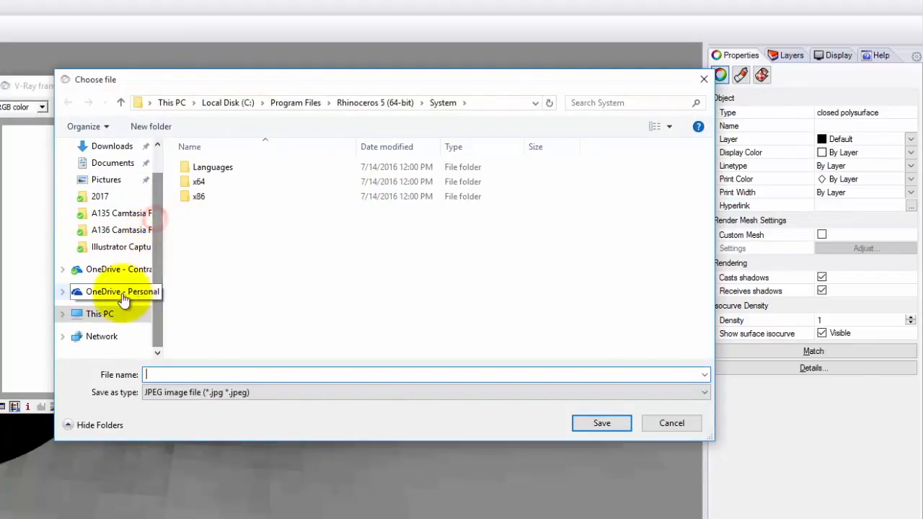
click(117, 270)
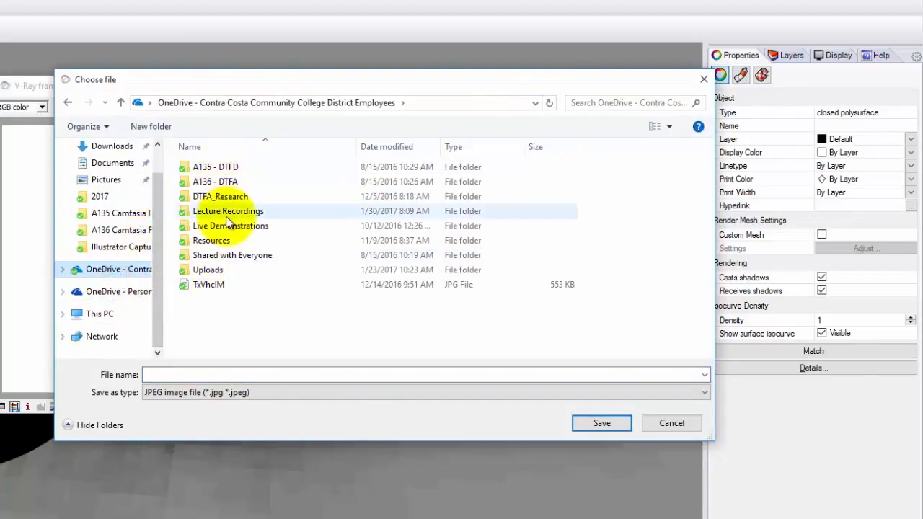
click(232, 226)
double_click(232, 226)
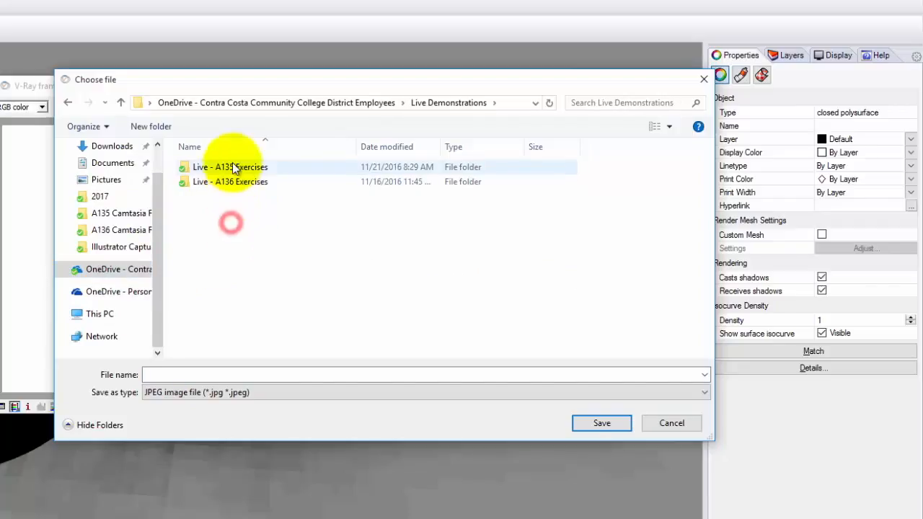
double_click(232, 181)
double_click(201, 198)
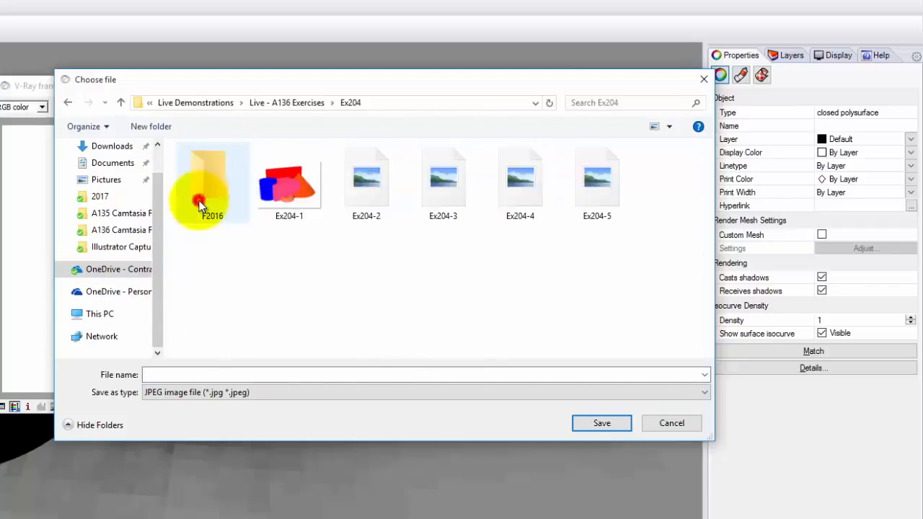
- Create a folder named S2017 inside Ex204 and open it as the save location
click(150, 127)
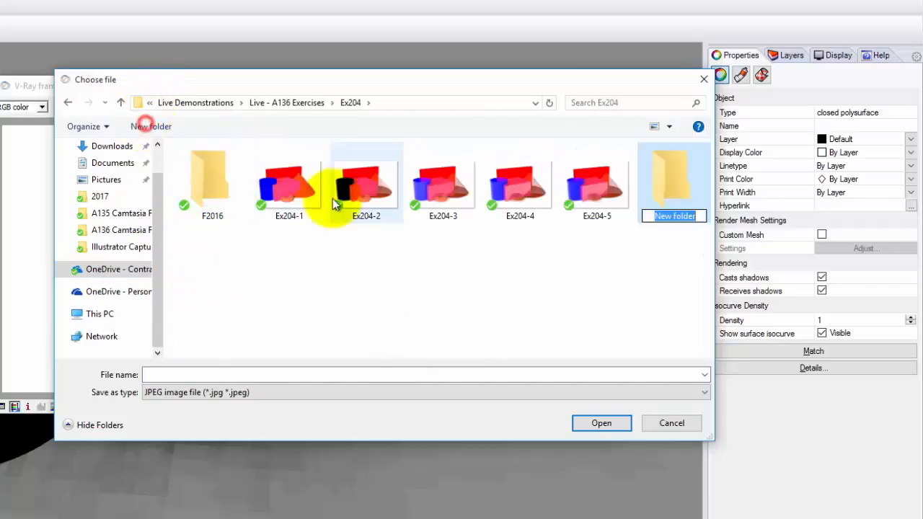
text(S2017)
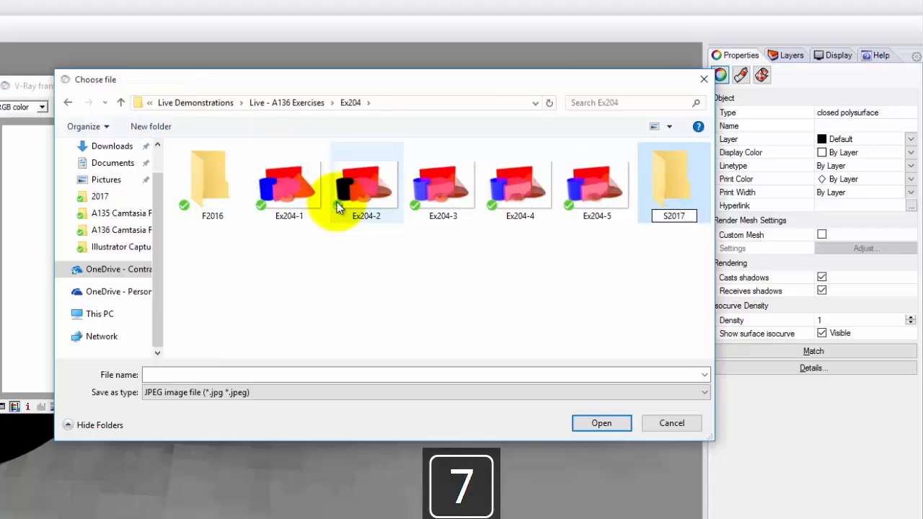
key(Return)
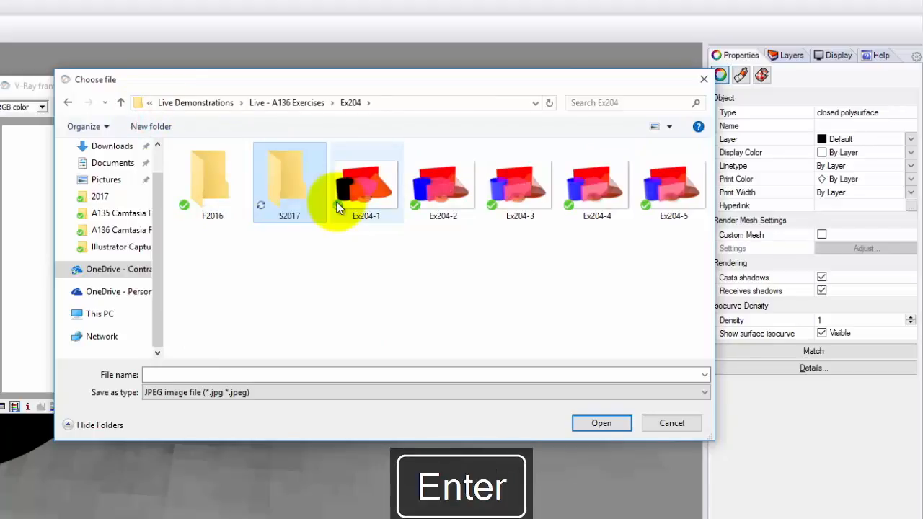
double_click(297, 184)
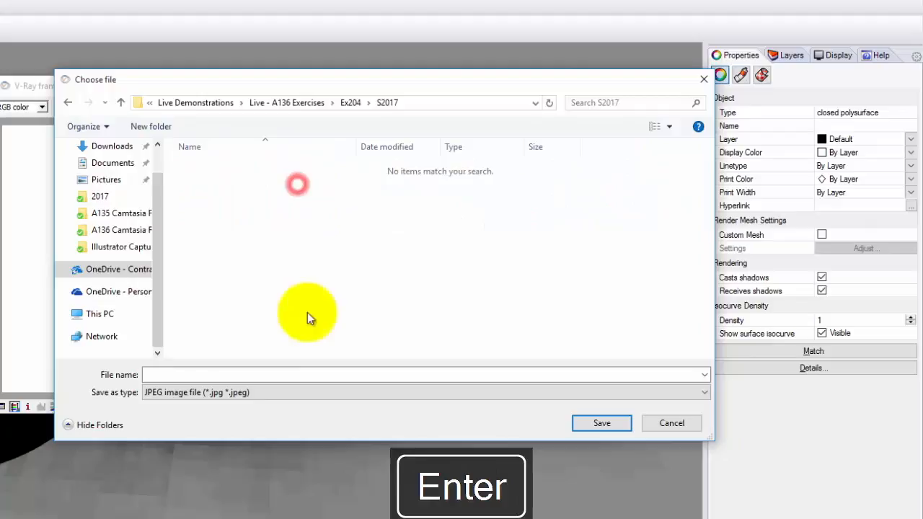
- Save the rendering as a JPEG named Render-01 and close the V-Ray frame buffer
click(235, 370)
text(Render)
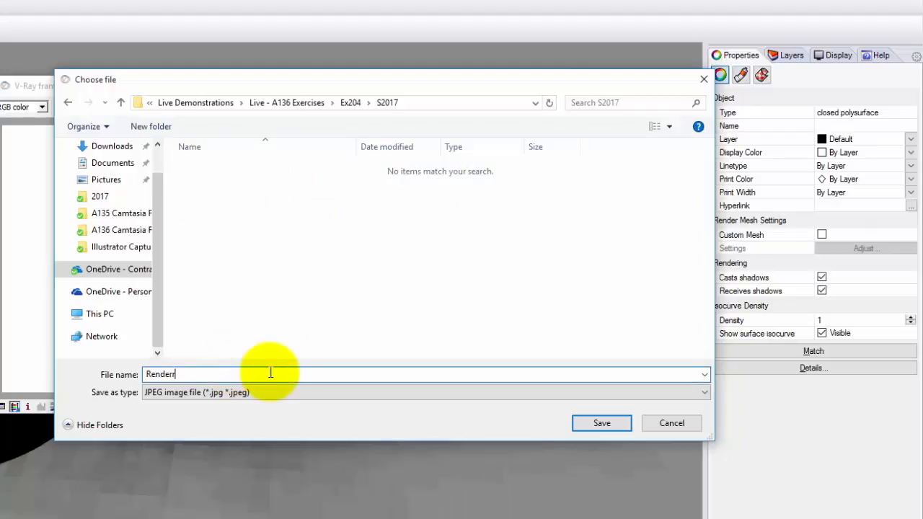
text(r)
key(BackSpace)
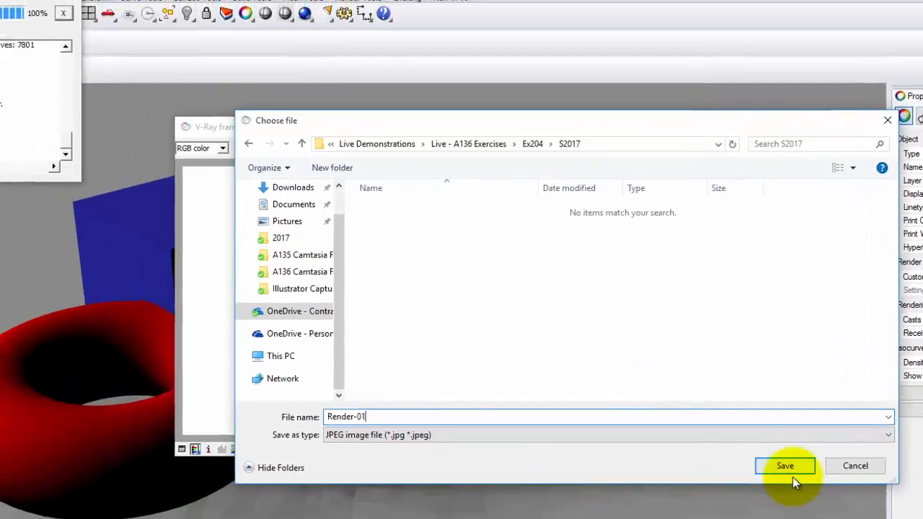
click(602, 423)
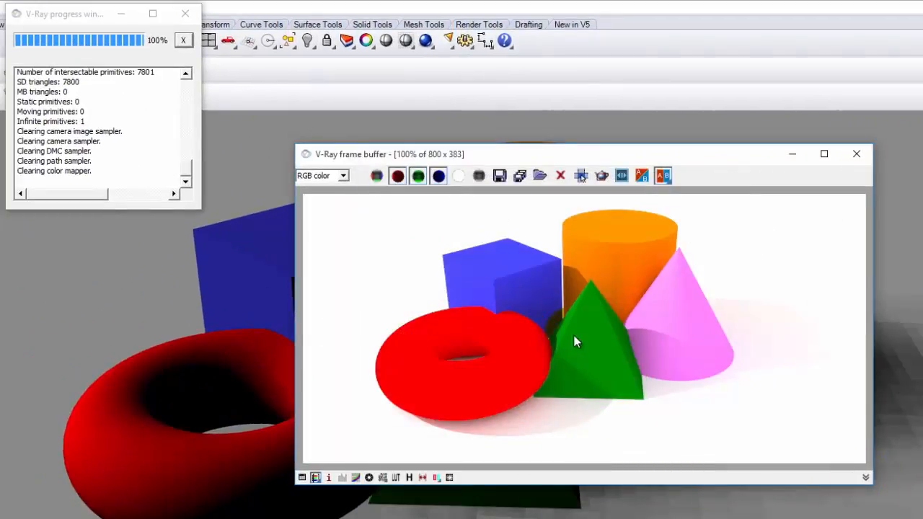
click(857, 154)
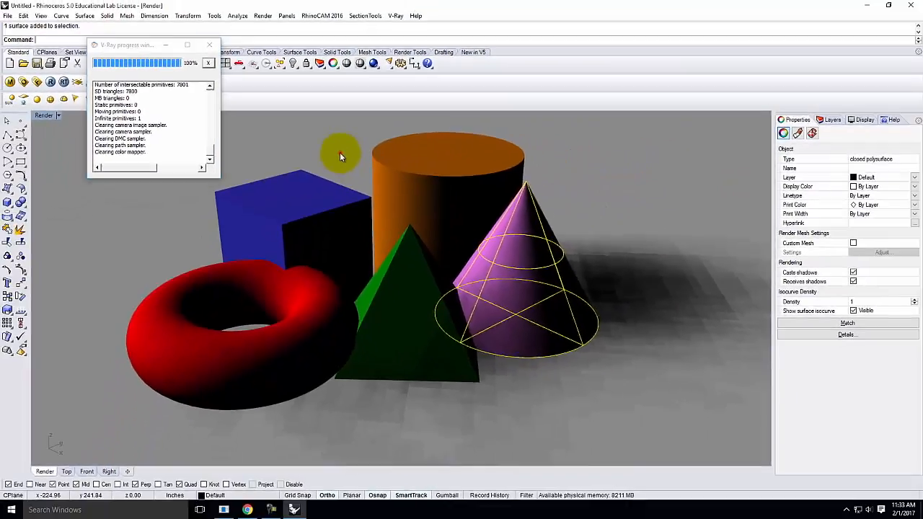
- Reopen the V-Ray material editor and place it clear of the torus
click(387, 236)
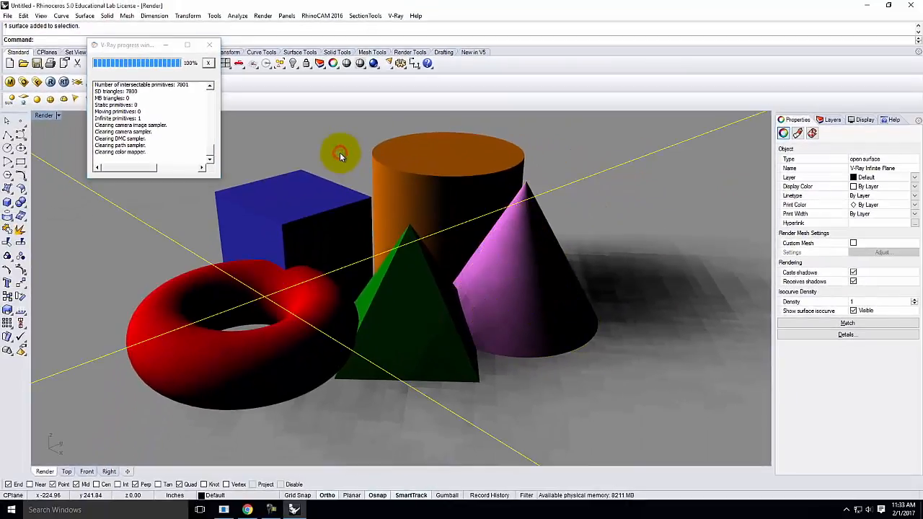
click(237, 374)
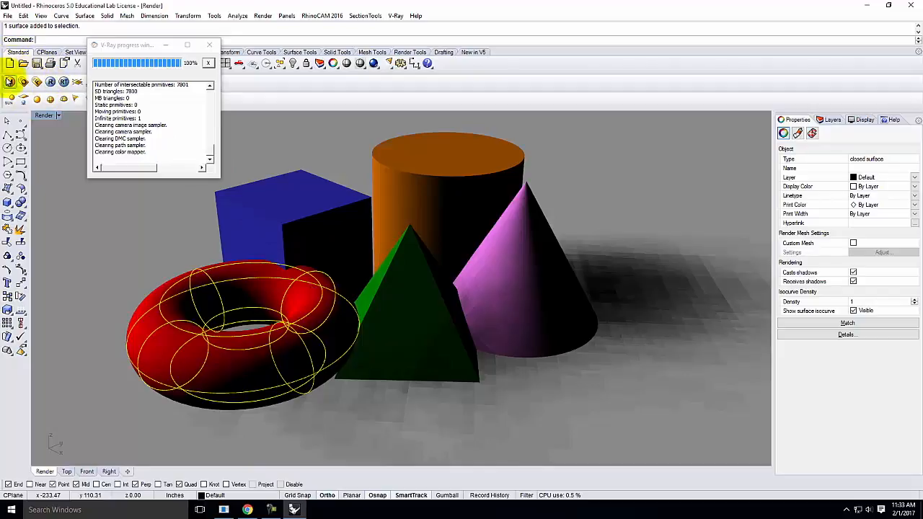
click(11, 84)
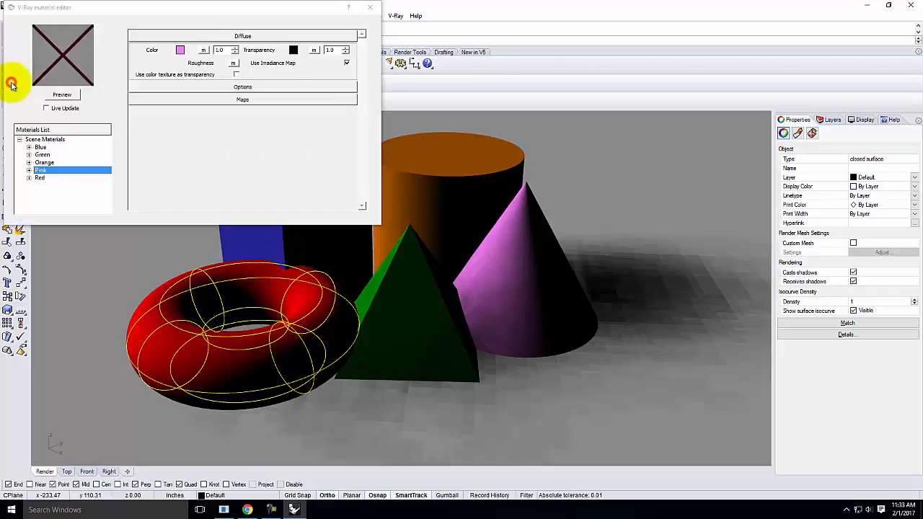
drag(140, 13, 413, 129)
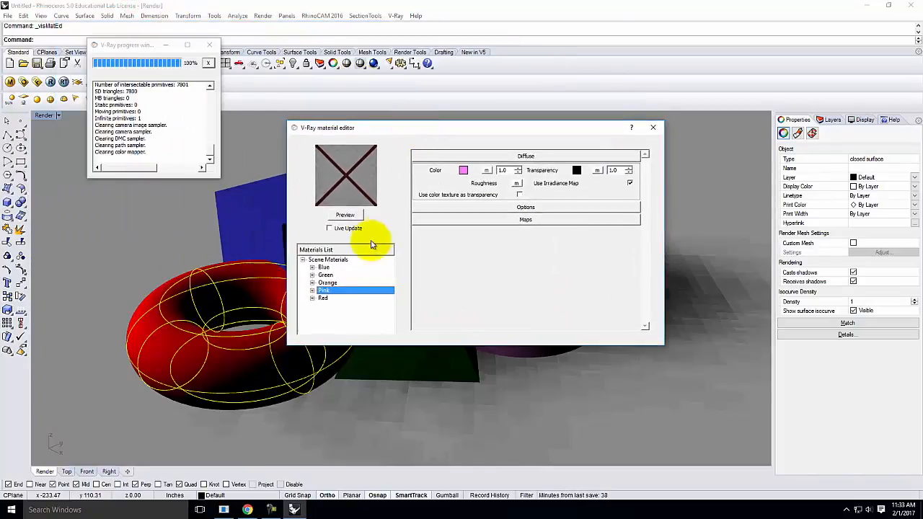
click(308, 420)
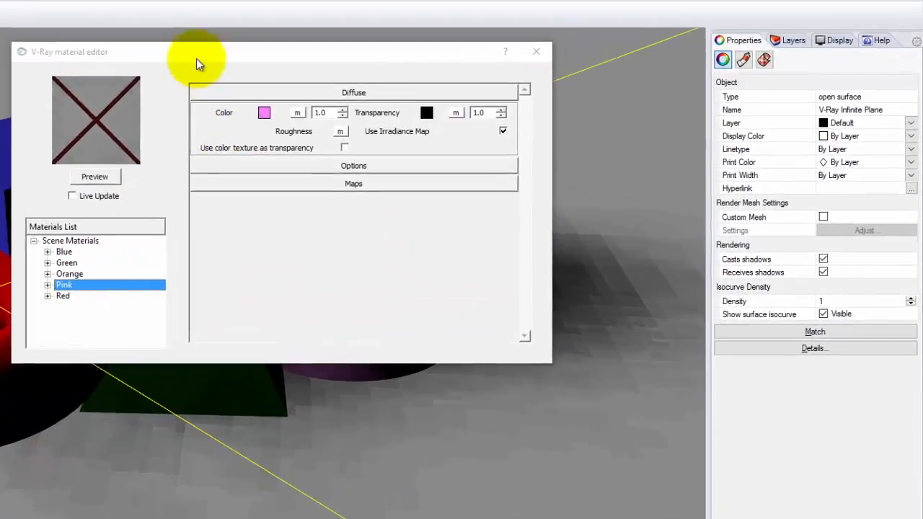
drag(414, 127, 444, 144)
drag(204, 69, 385, 99)
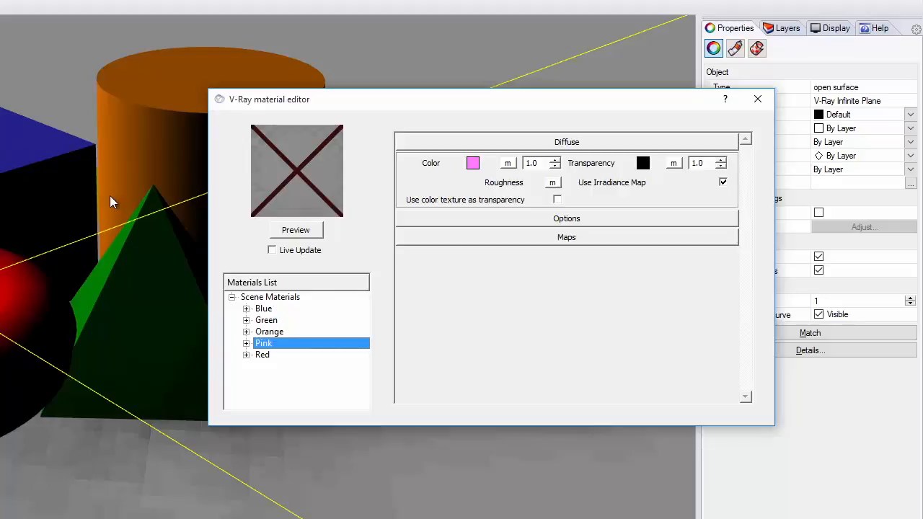
drag(301, 98, 147, 65)
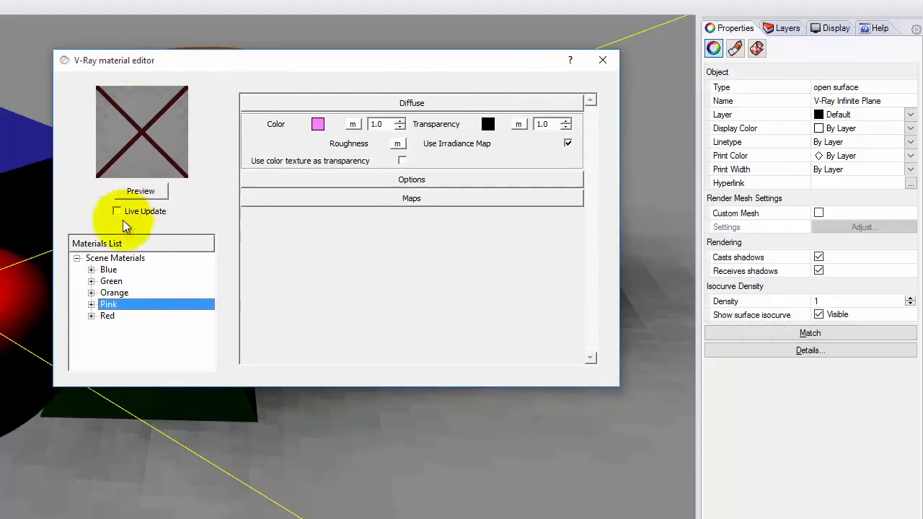
- Set the Red material's transparency color to Dark Gray, update its preview and move the editor aside to check the torus
click(118, 316)
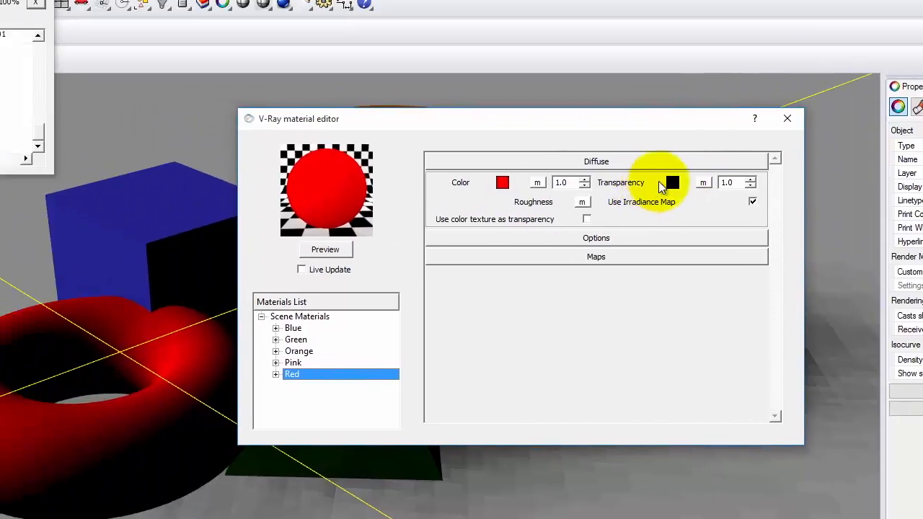
click(487, 124)
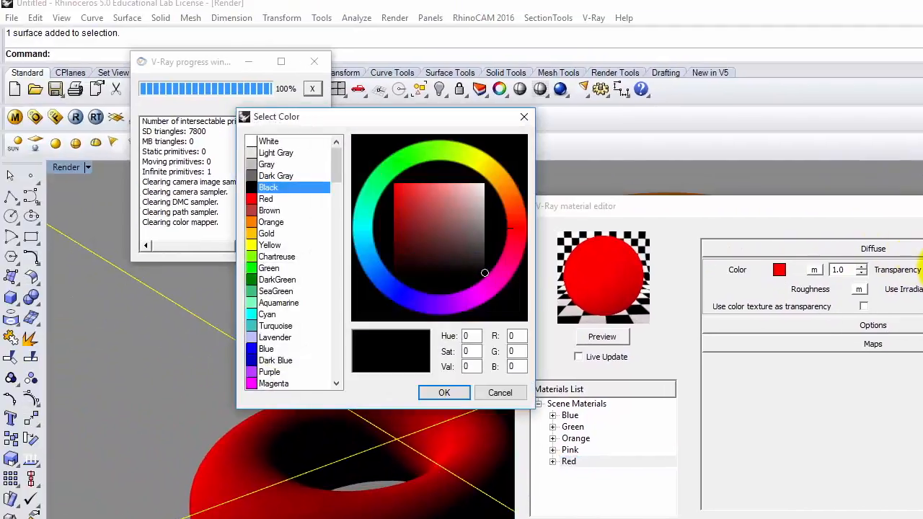
click(274, 175)
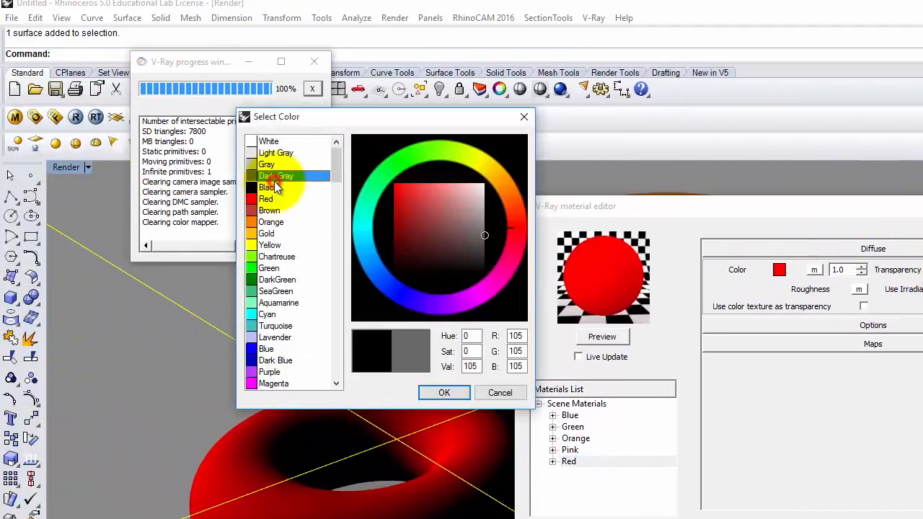
click(445, 393)
click(600, 210)
click(609, 339)
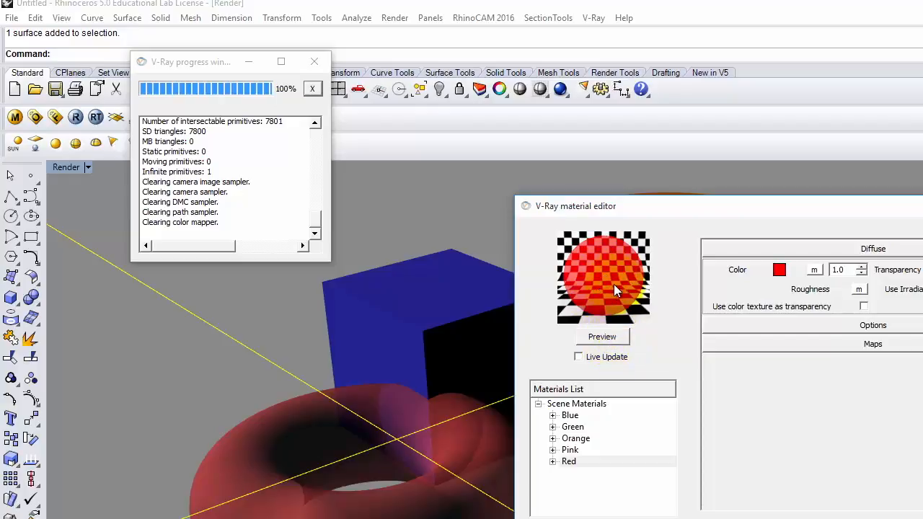
drag(652, 206, 916, 226)
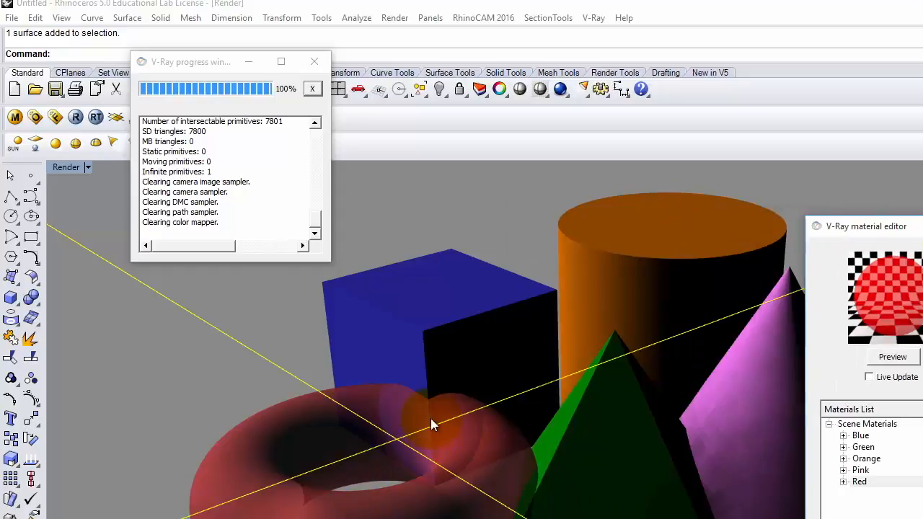
drag(912, 226, 785, 232)
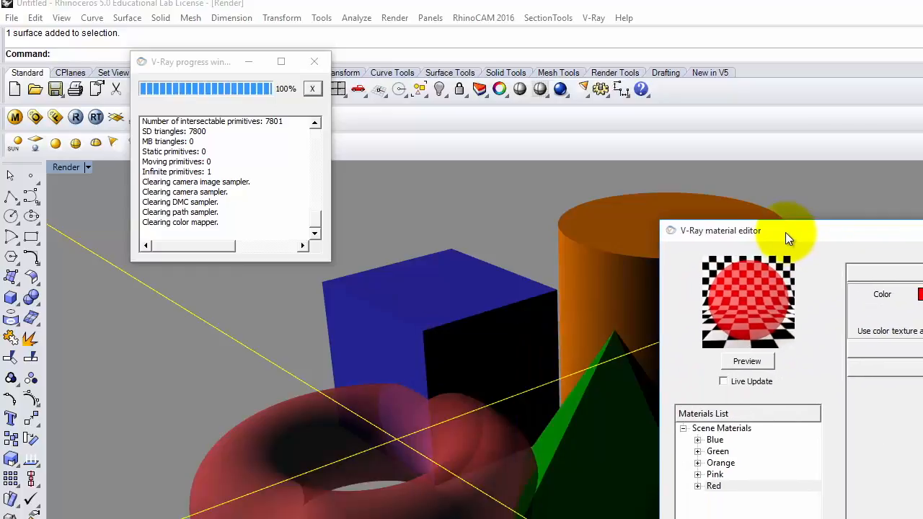
- Set the Green material's transparency color to Gray, update its preview, and close the material editor and V-Ray progress window
click(764, 452)
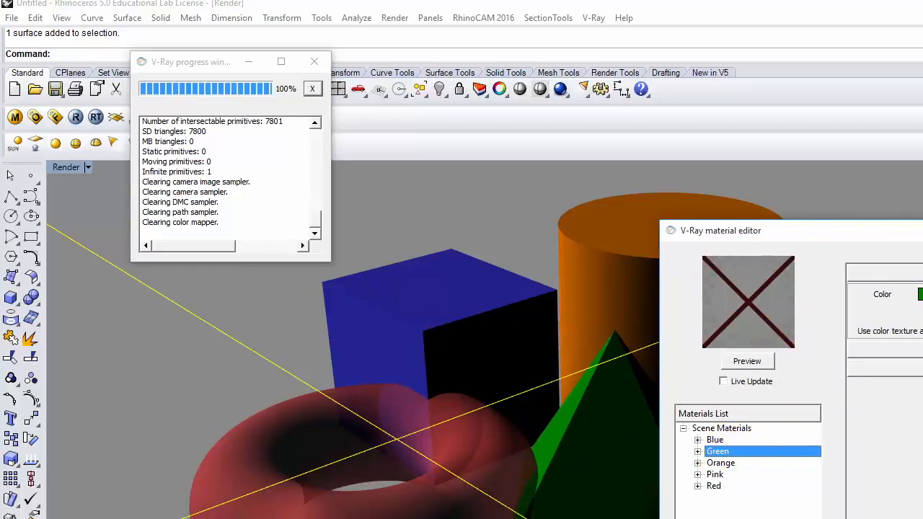
click(921, 294)
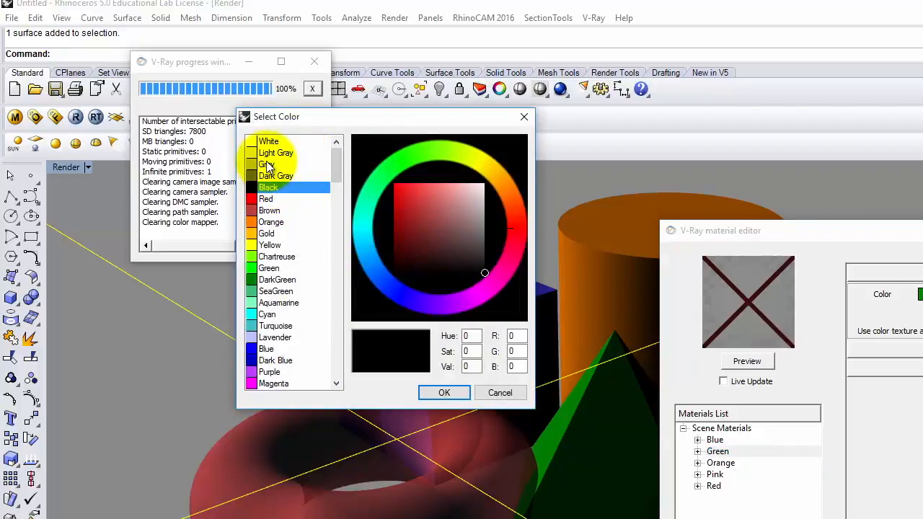
click(266, 164)
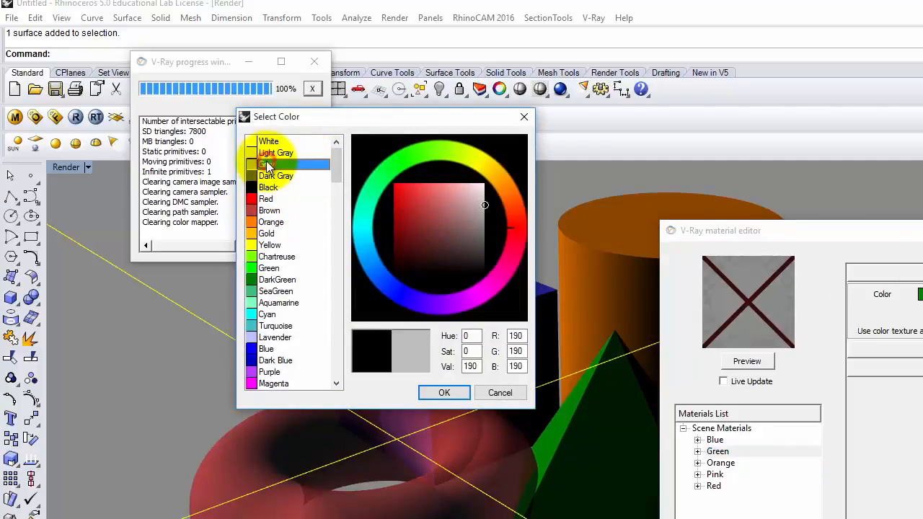
click(447, 393)
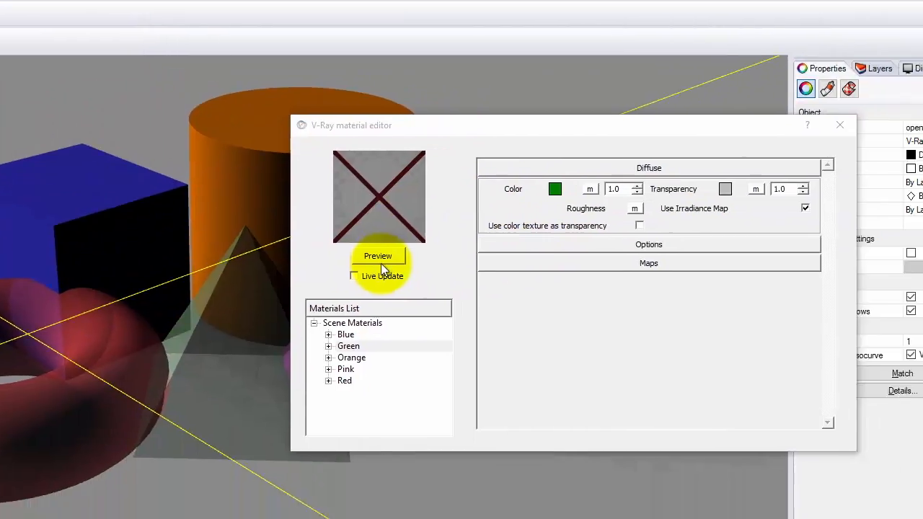
click(749, 368)
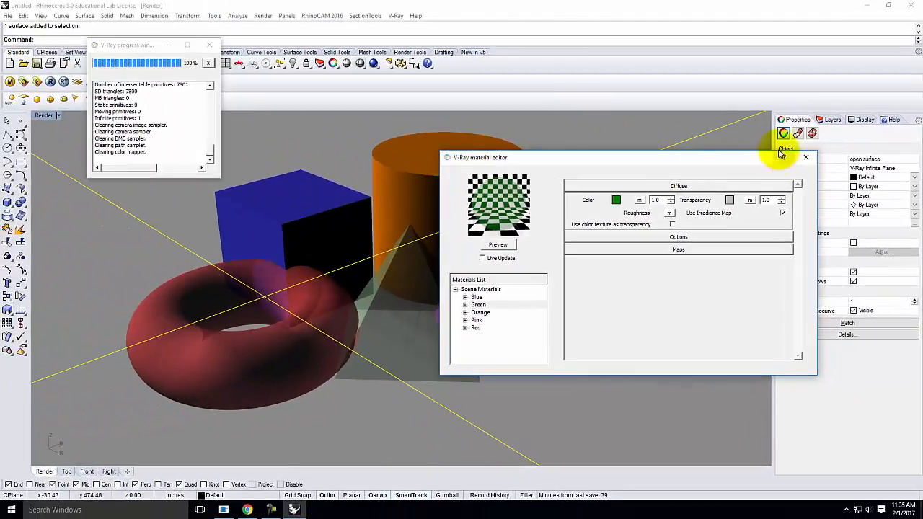
click(806, 157)
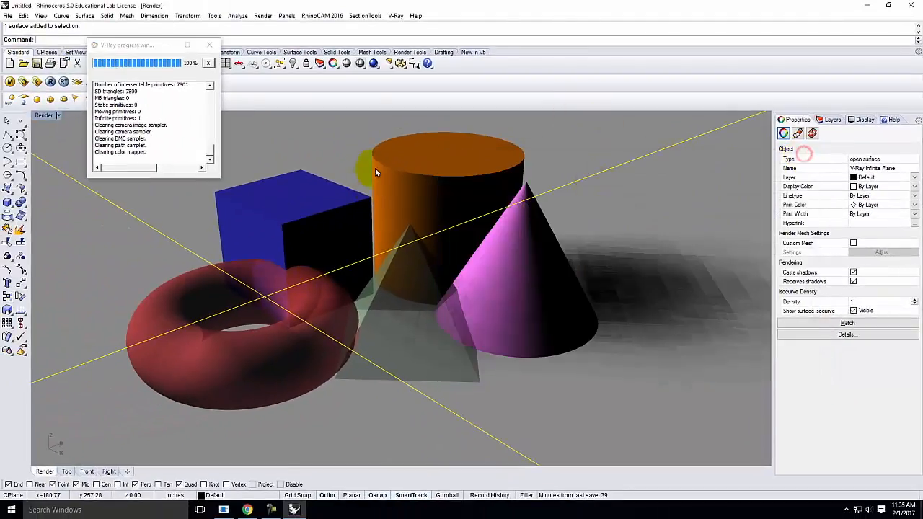
click(210, 45)
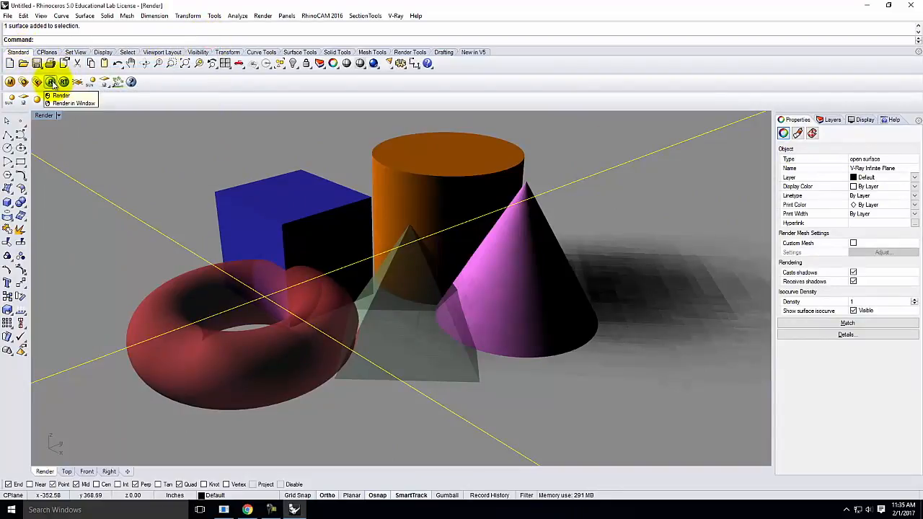
- Render the scene, examine the transparent pyramid's base up close, and close the frame buffer and progress window
click(51, 83)
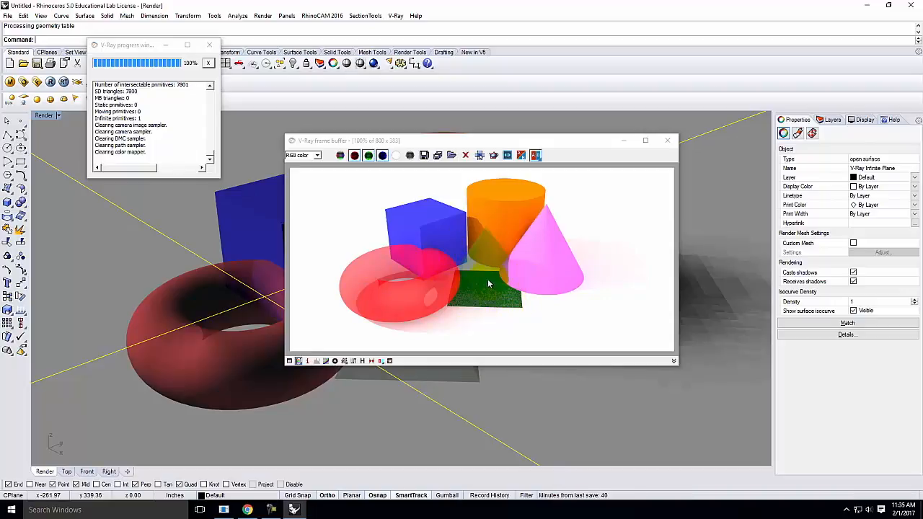
scroll(494, 298, up, 2)
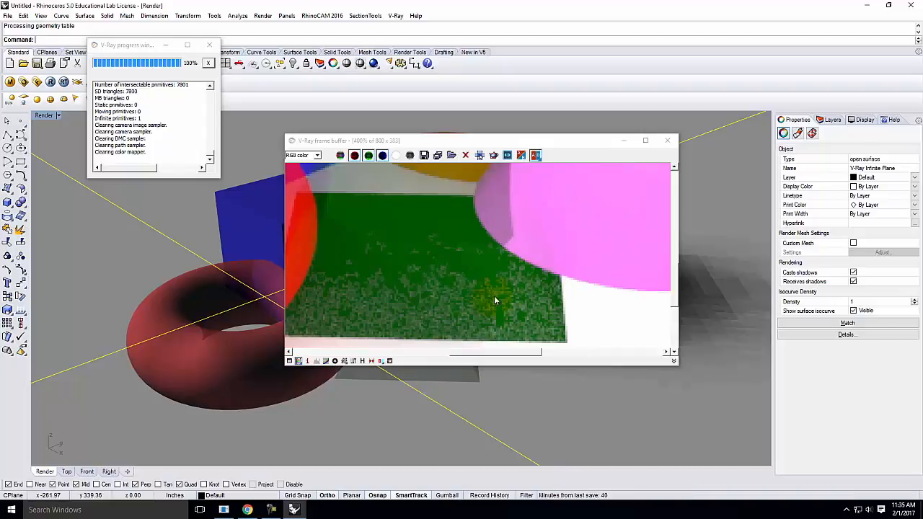
scroll(494, 297, down, 1)
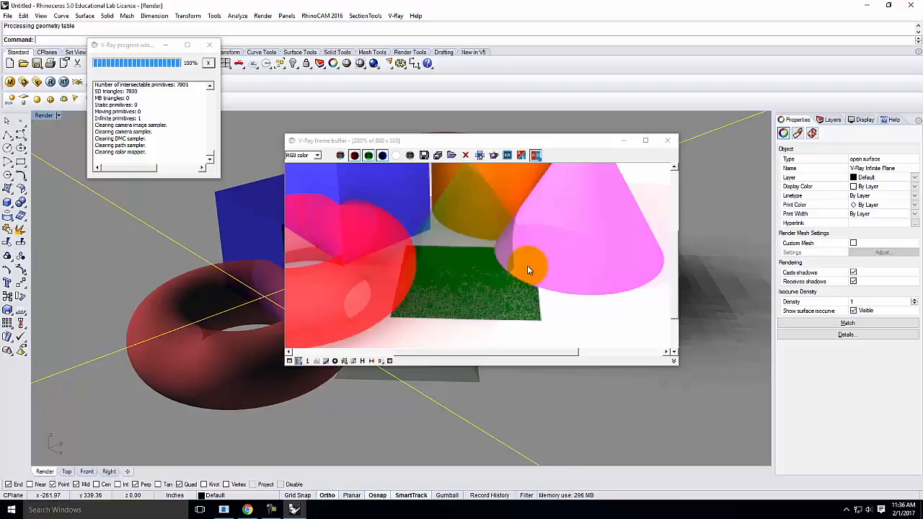
click(669, 140)
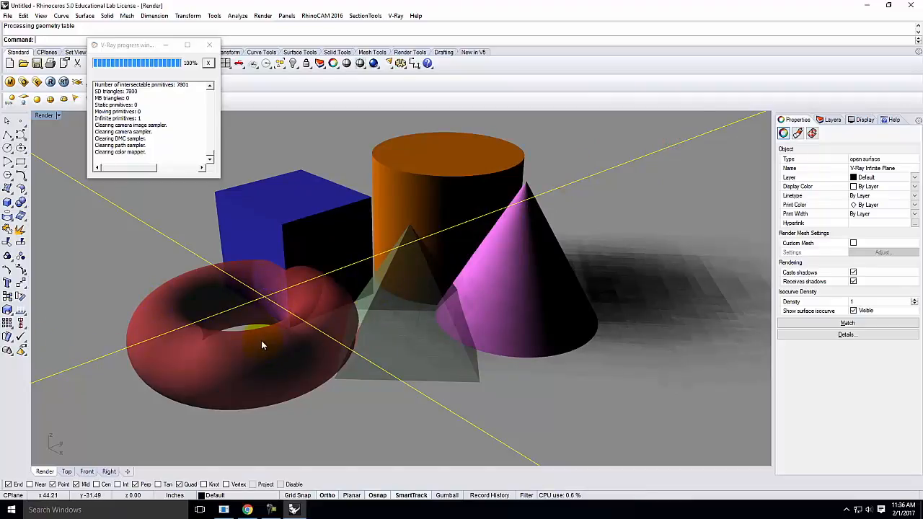
click(209, 45)
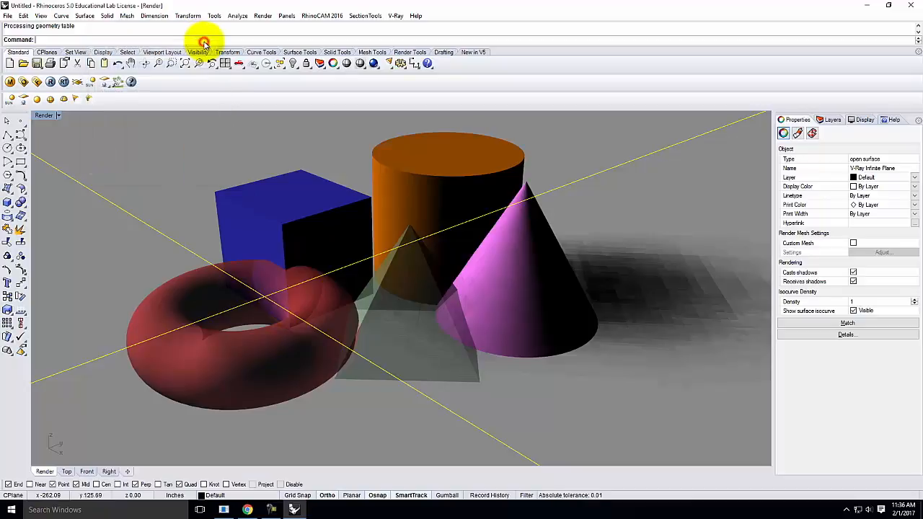
- Move the V-Ray infinite plane vertically to just below the solids' bases and check the gap in the Front view
text(Move)
key(Return)
text(v)
key(Return)
click(155, 239)
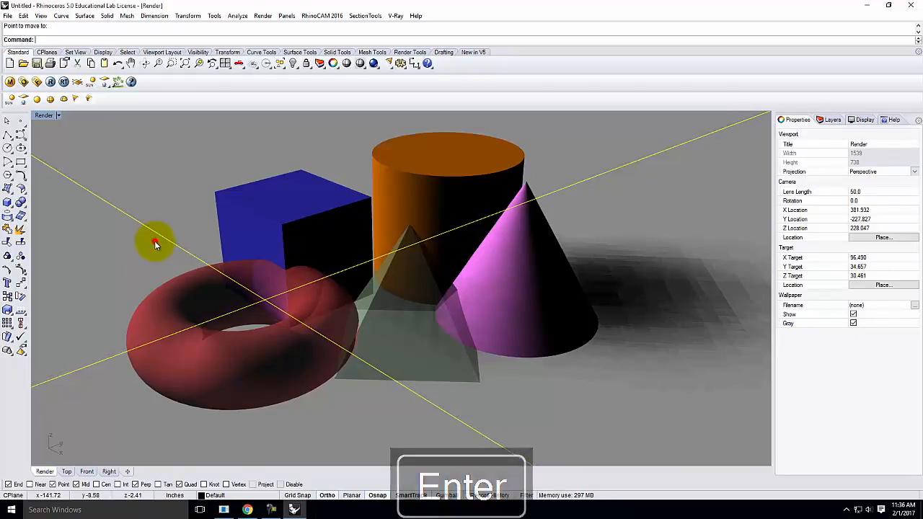
click(202, 302)
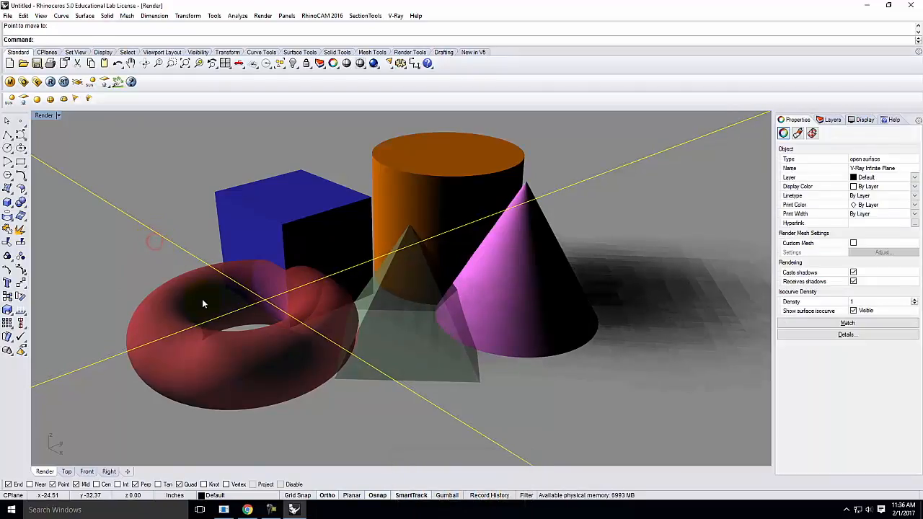
double_click(42, 114)
scroll(224, 356, up, 10)
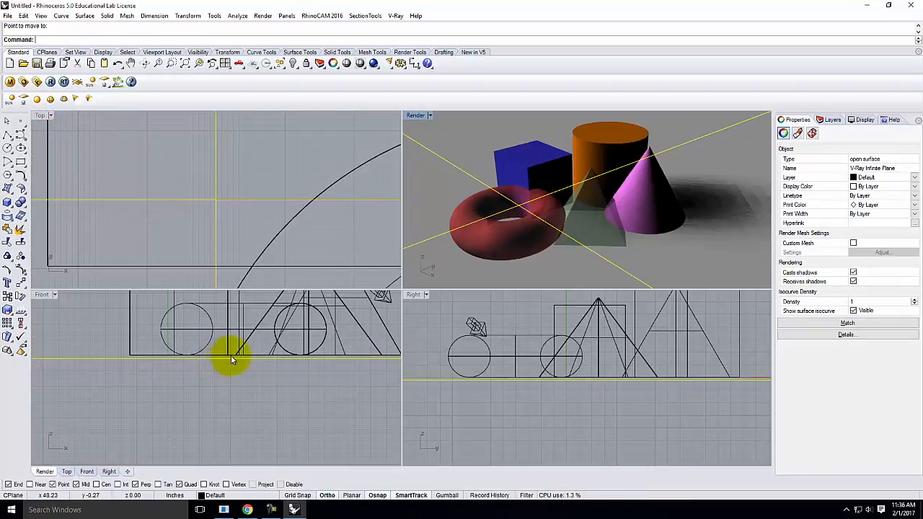
- Undo the last move and reposition the V-Ray infinite plane just below the objects' bases in the Front view
key(ctrl+z)
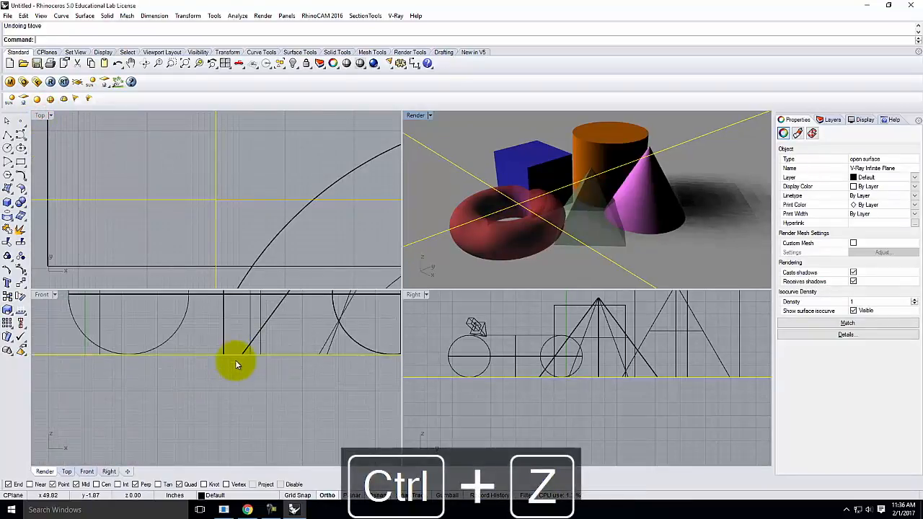
scroll(225, 359, down, 5)
drag(381, 364, 382, 368)
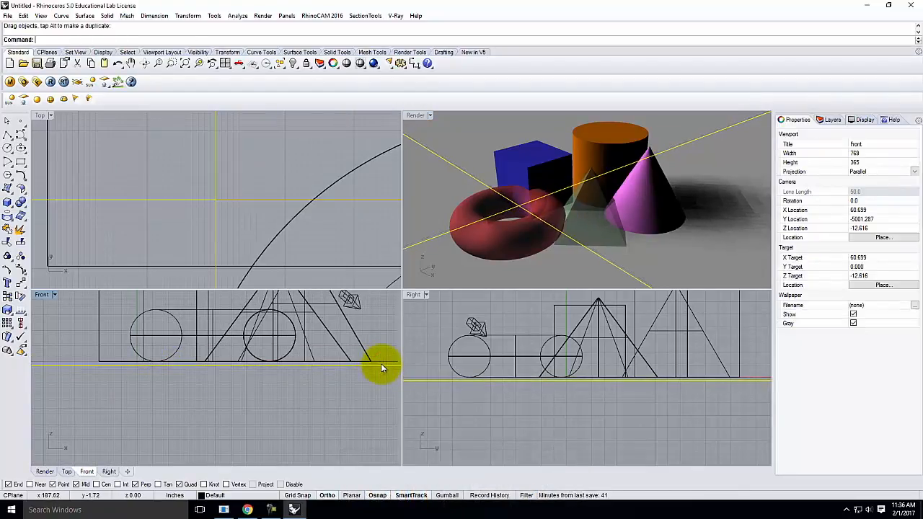
scroll(344, 382, up, 15)
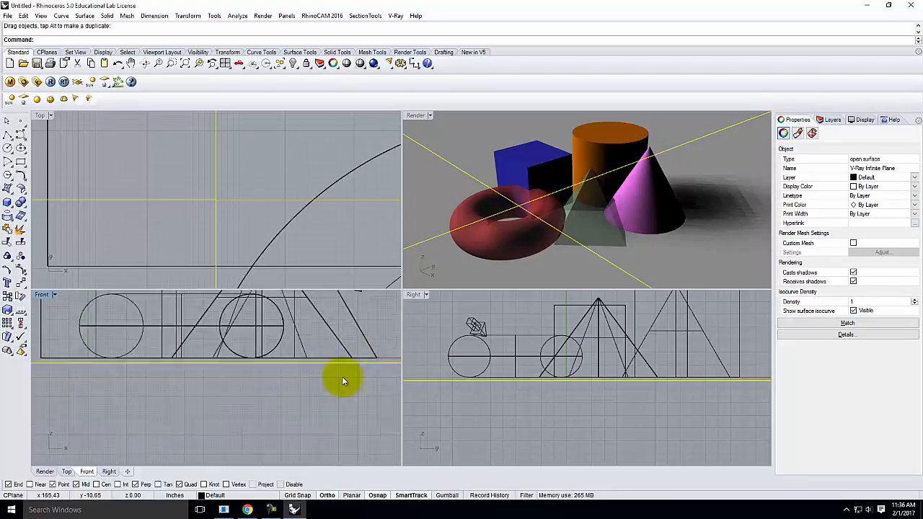
drag(320, 367, 320, 347)
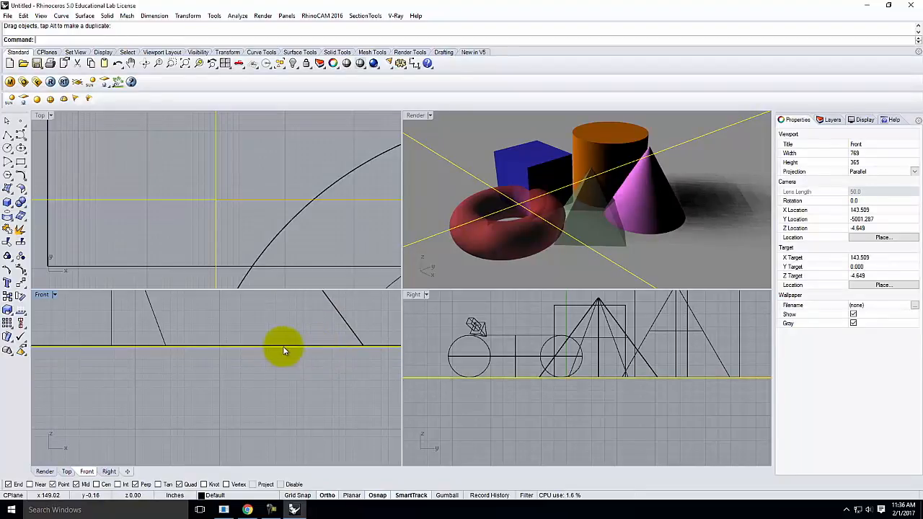
scroll(296, 346, up, 15)
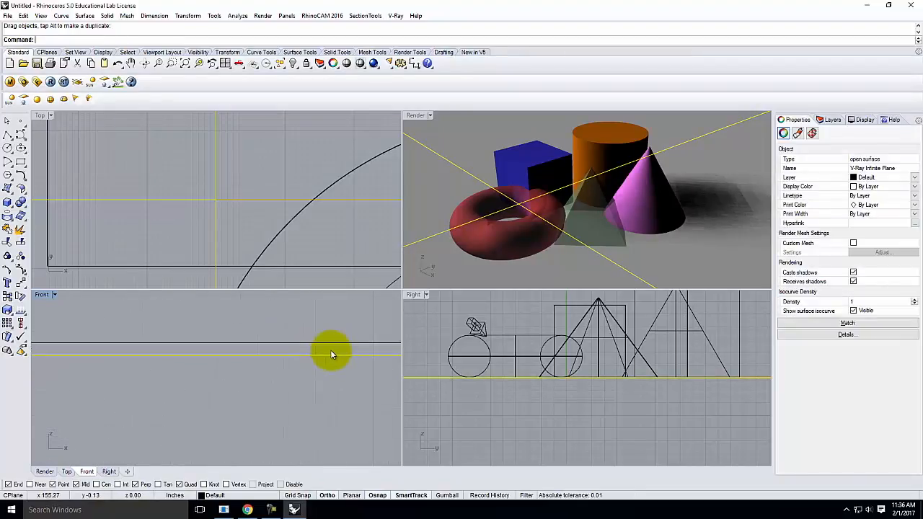
- Maximize the Render viewport, render the scene with V-Ray and show the rendered image at 100%
click(419, 116)
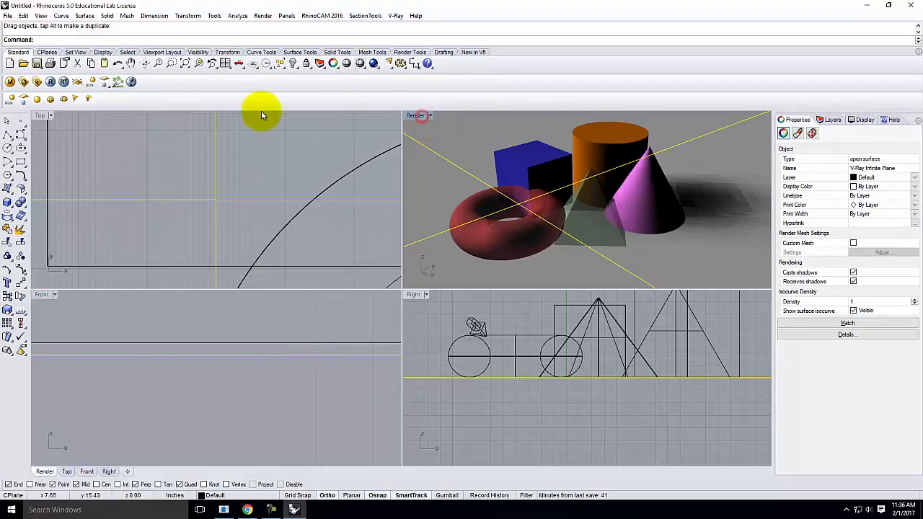
double_click(415, 115)
click(47, 81)
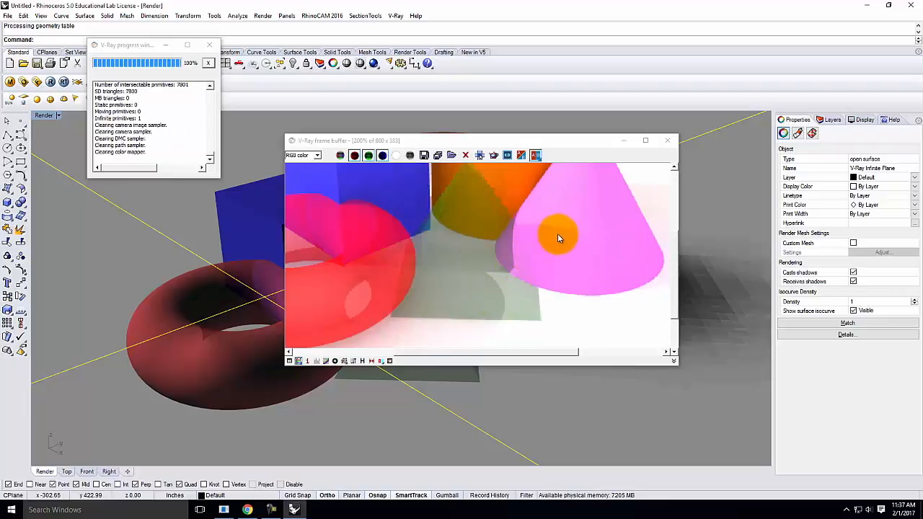
scroll(589, 245, down, 2)
scroll(586, 251, up, 1)
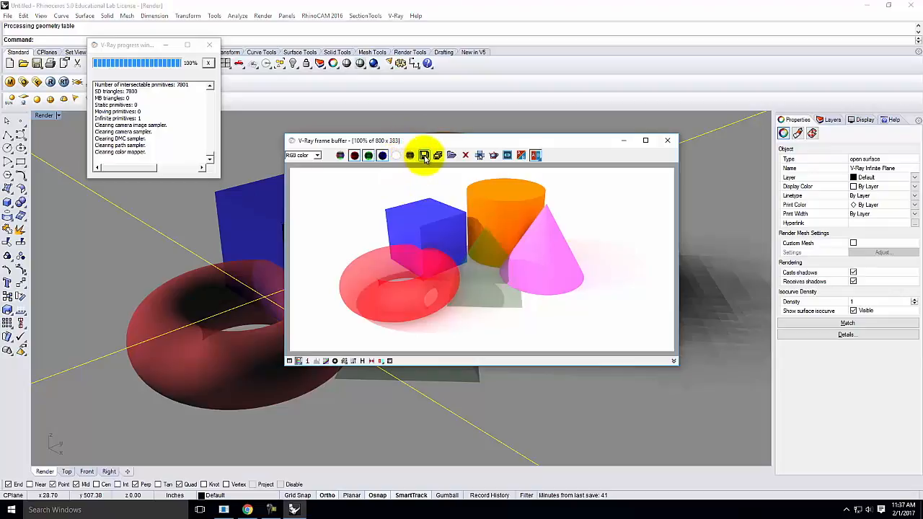
- Save the rendered image as the JPEG file Render-02 in the S2017 folder and close the frame buffer
click(425, 157)
click(436, 193)
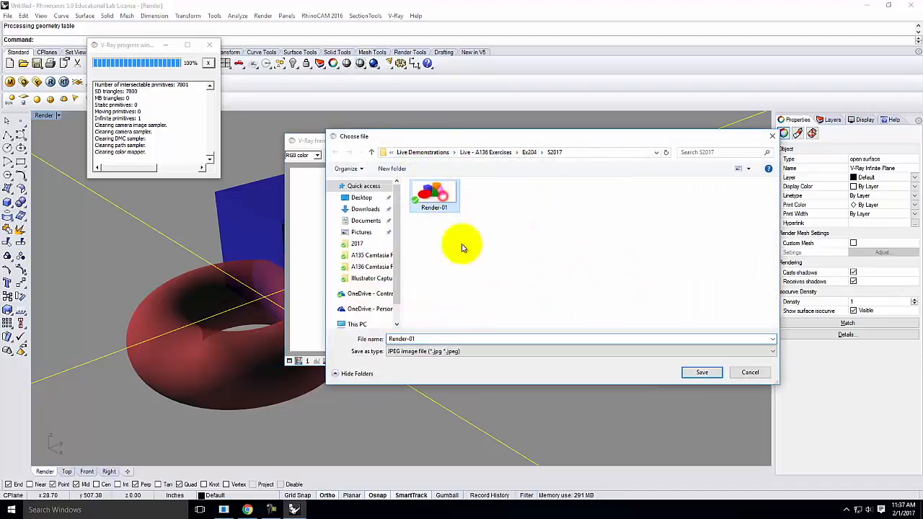
click(438, 339)
key(BackSpace)
text(2)
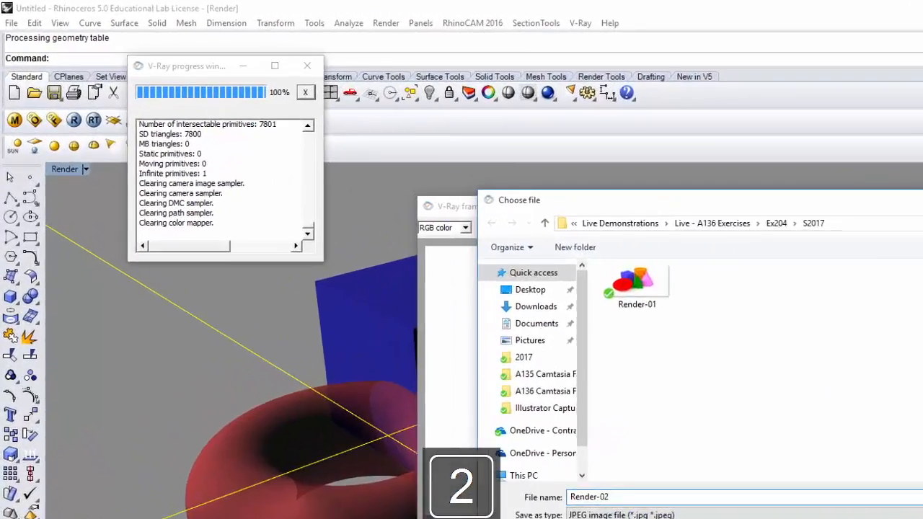
click(701, 372)
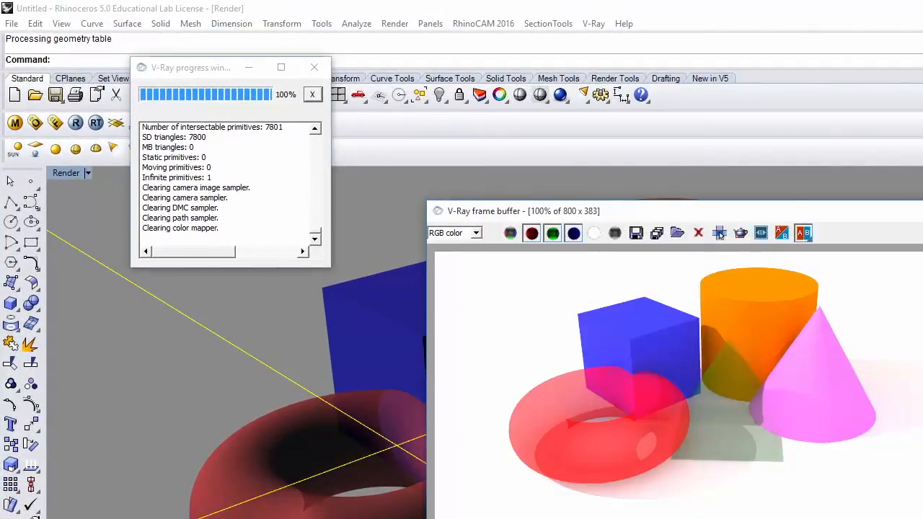
click(922, 211)
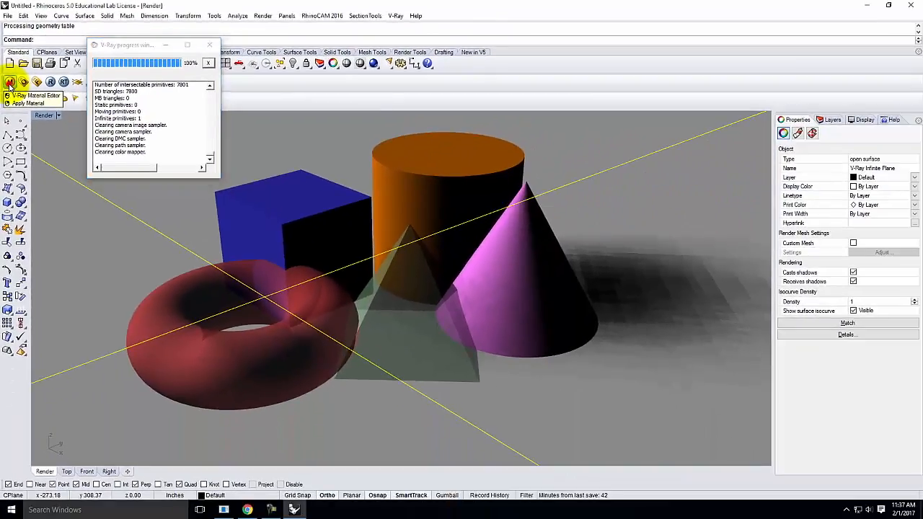
- Open the V-Ray material editor and add a Reflection layer to the Pink material
click(12, 96)
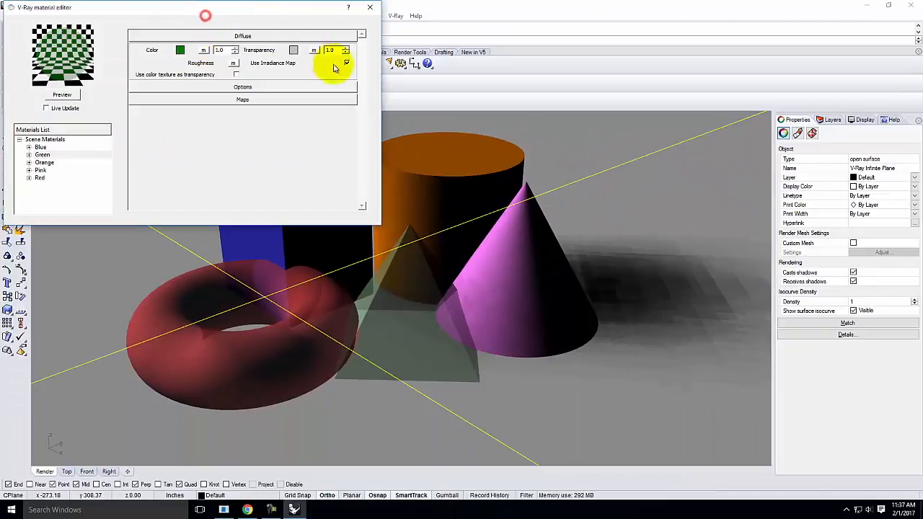
drag(235, 8, 613, 126)
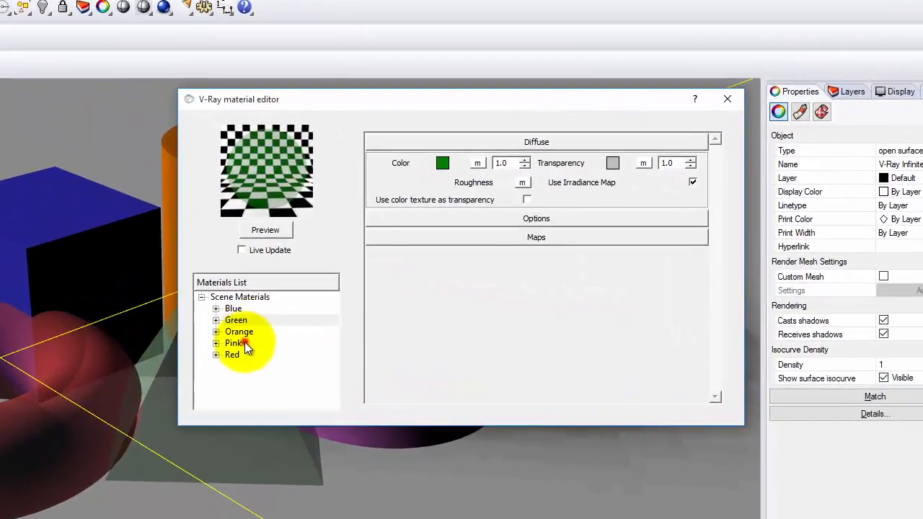
click(238, 344)
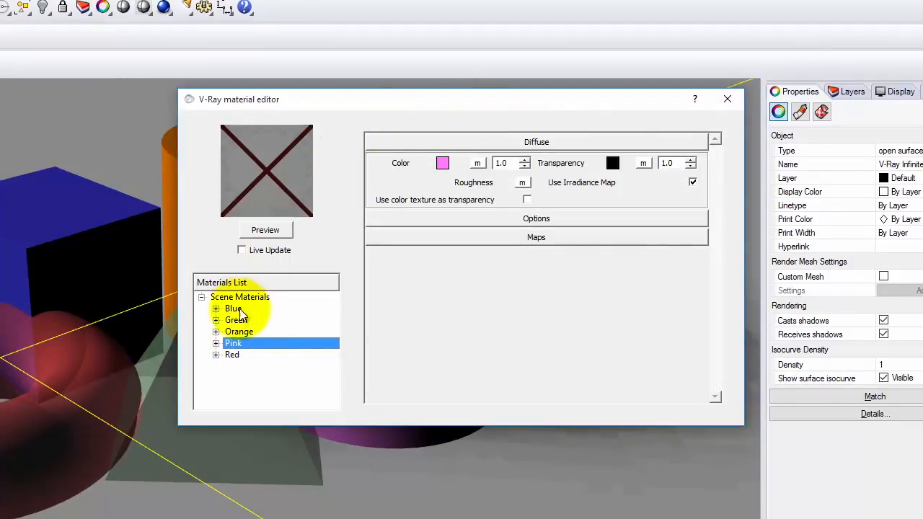
click(216, 344)
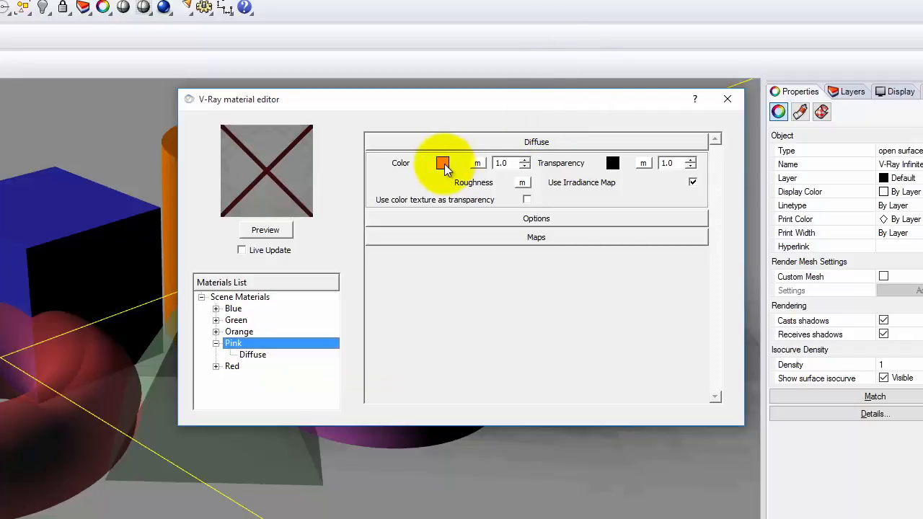
right_click(240, 346)
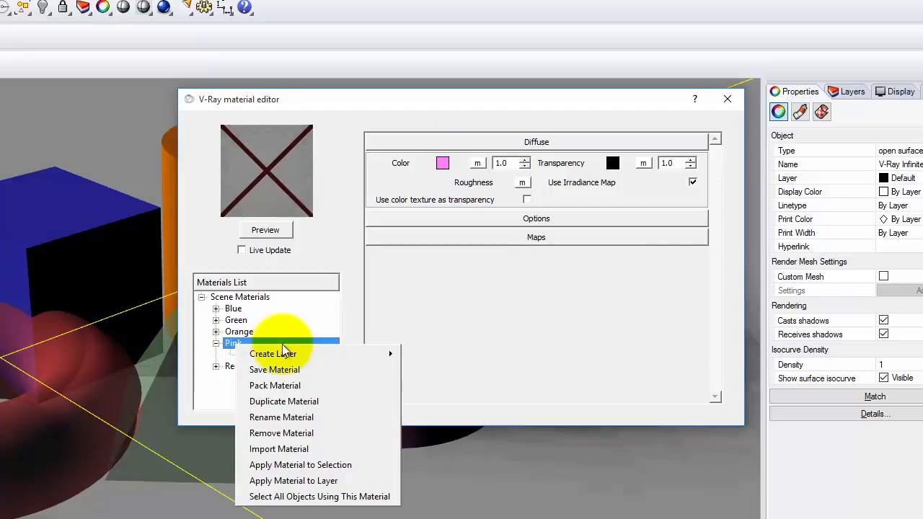
mouse_move(285, 353)
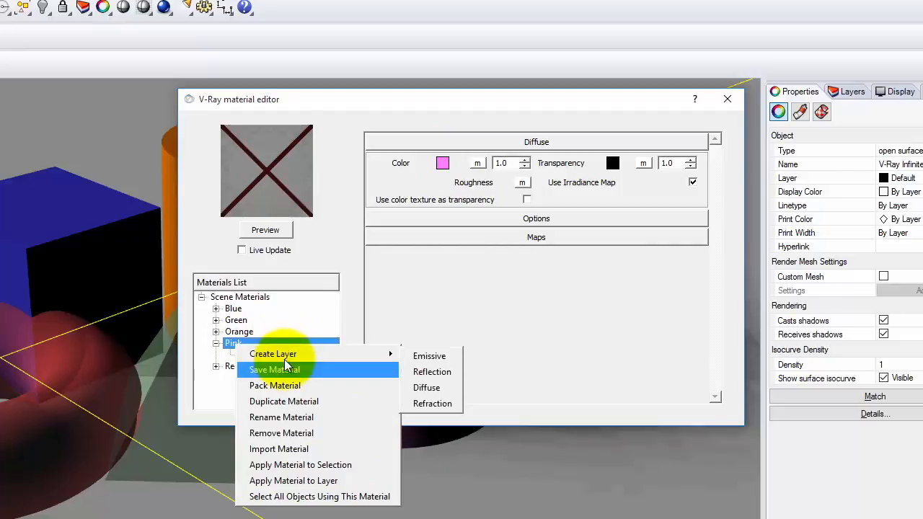
click(445, 373)
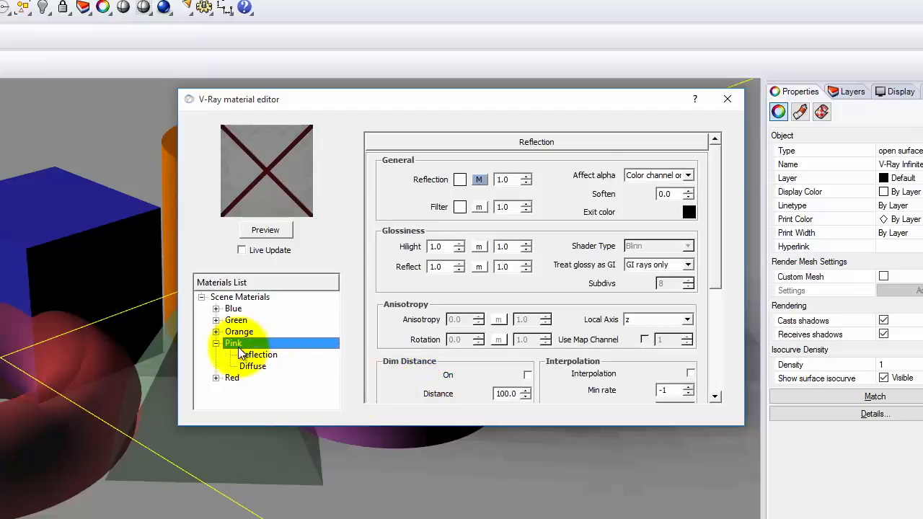
- Review the Pink material's Reflection and Diffuse layer settings and generate its preview
click(259, 356)
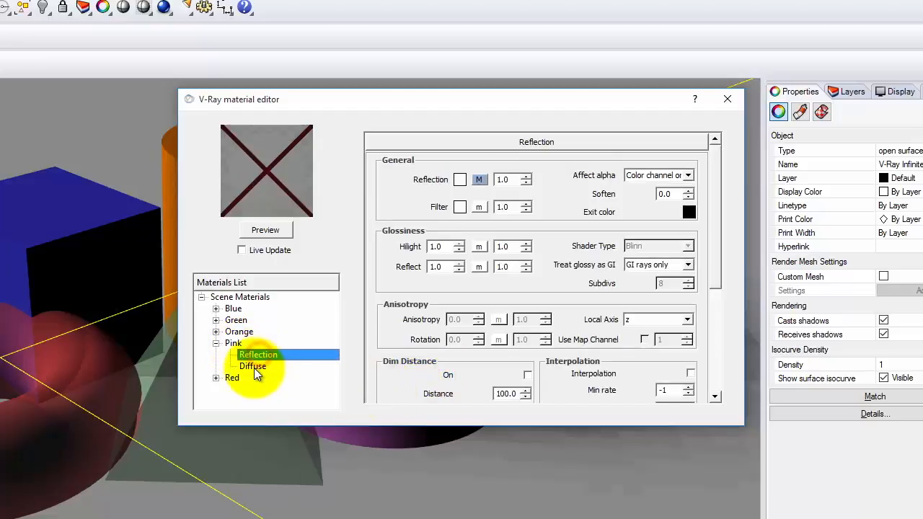
click(253, 367)
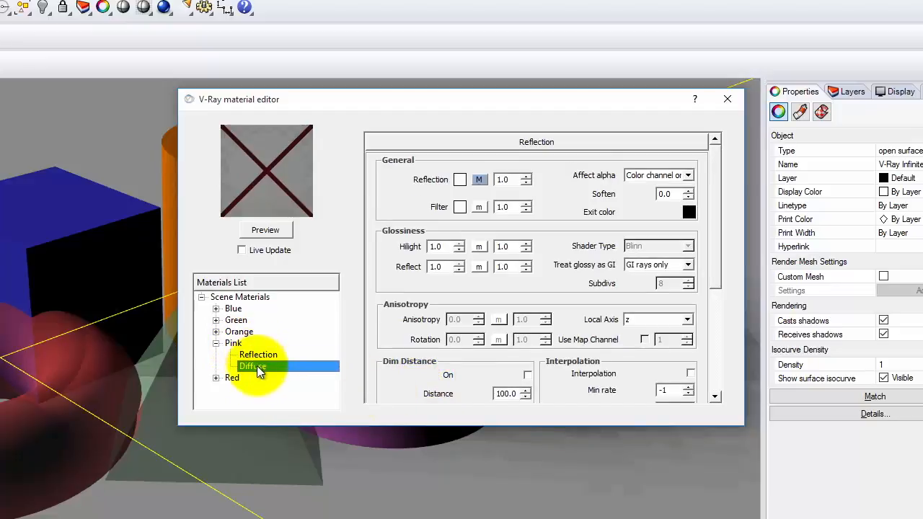
click(233, 343)
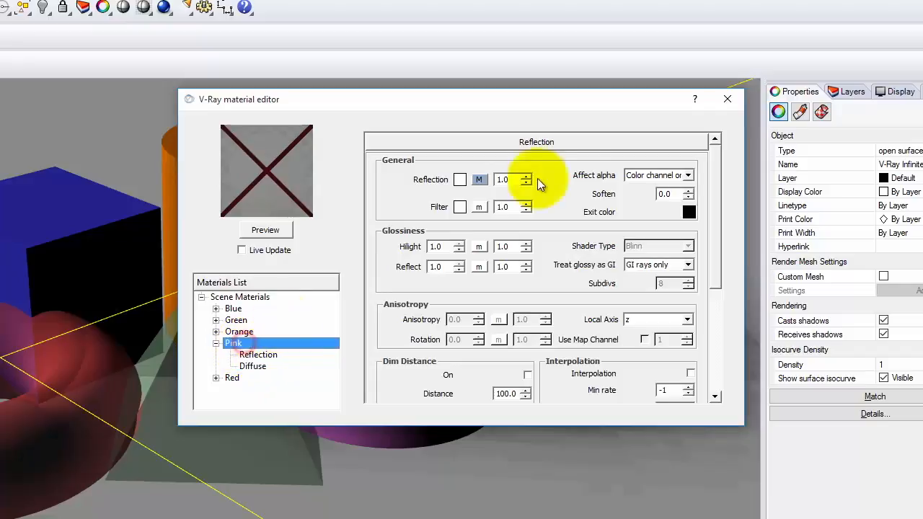
click(569, 142)
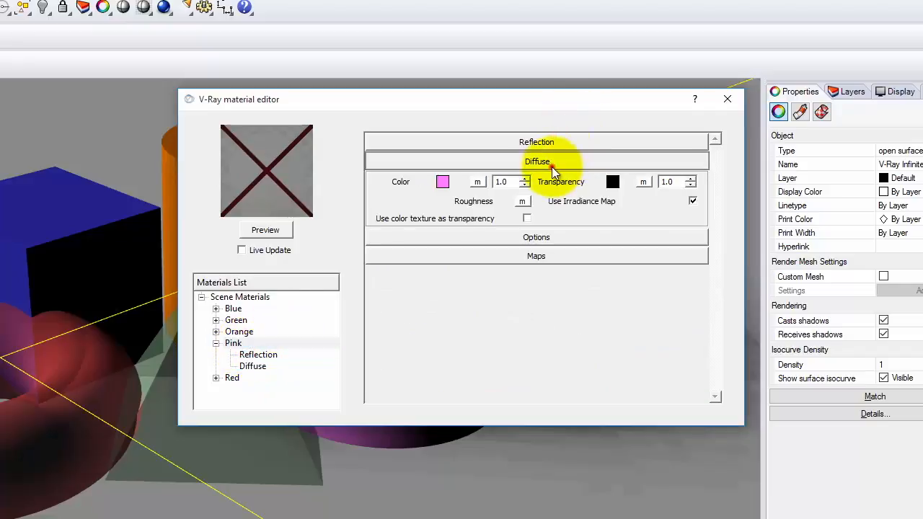
click(550, 163)
click(536, 143)
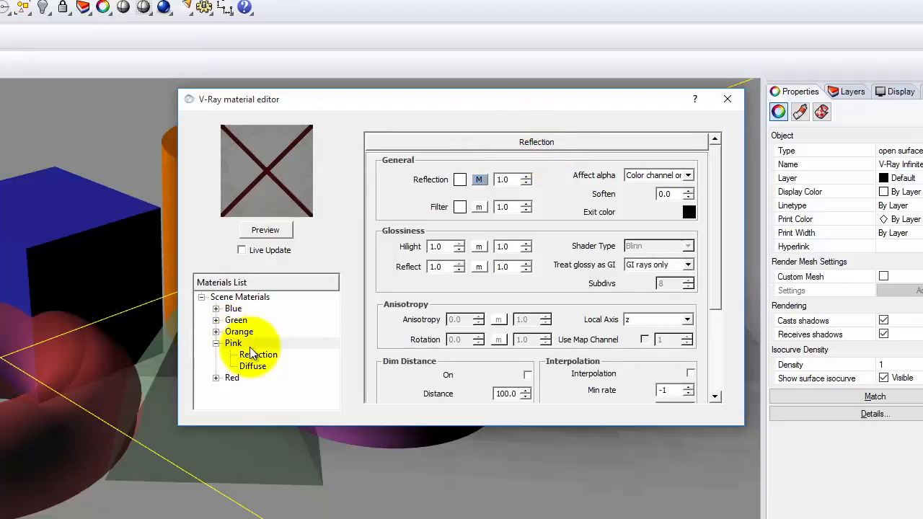
click(269, 229)
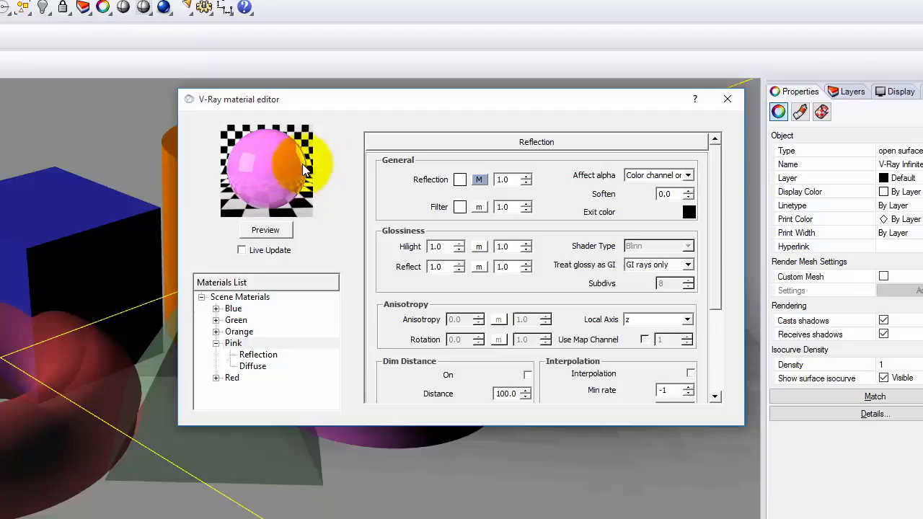
- Examine the IOR setting in the TexFresnel map of the Pink material's reflection
click(481, 179)
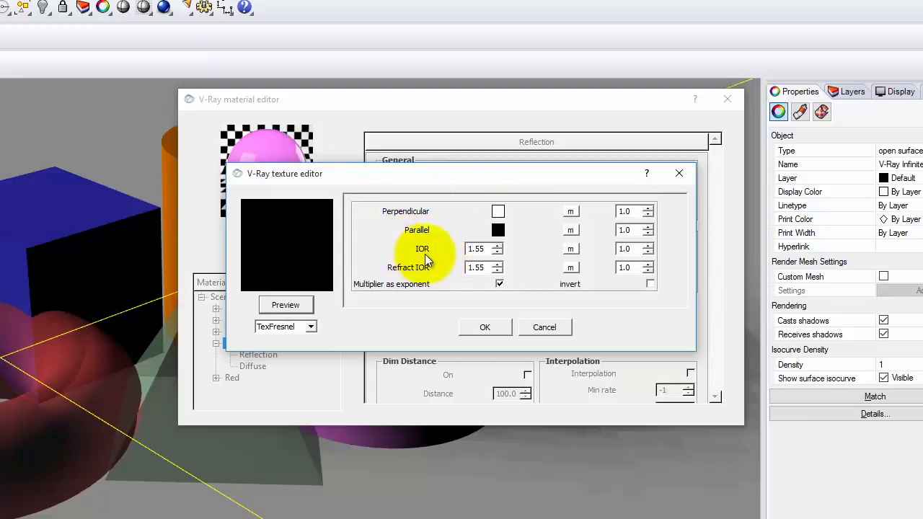
click(479, 249)
double_click(480, 249)
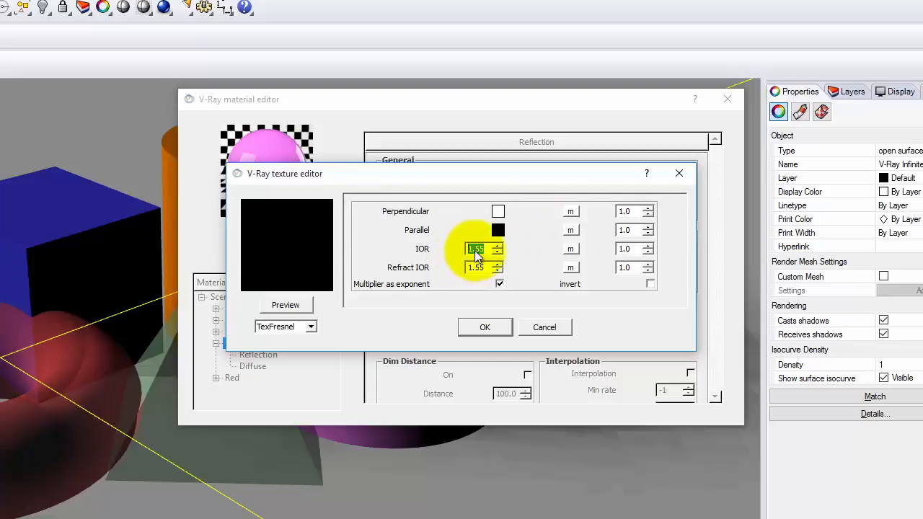
click(496, 330)
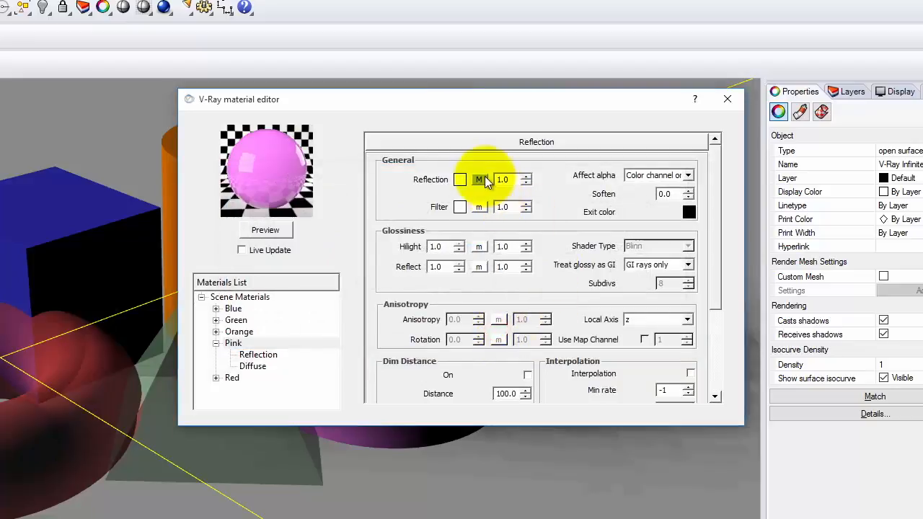
- Add a Reflection layer to the Blue material
click(240, 308)
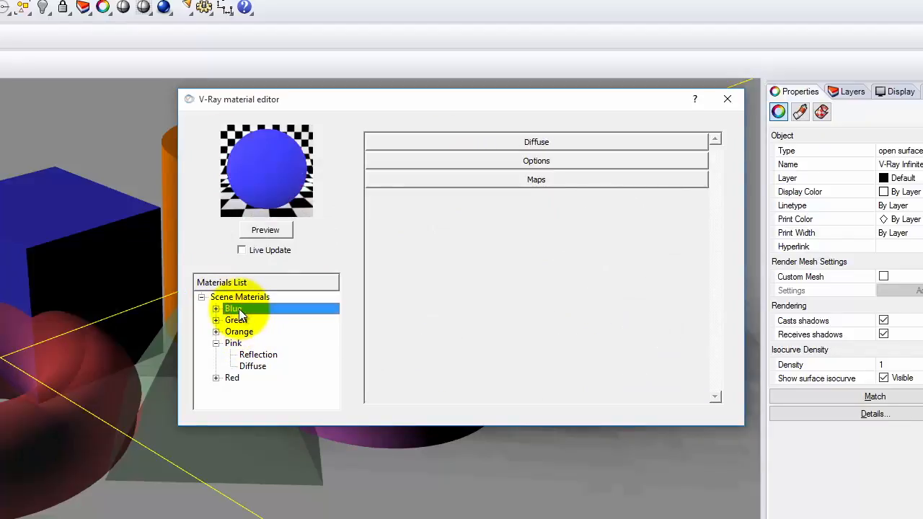
right_click(239, 309)
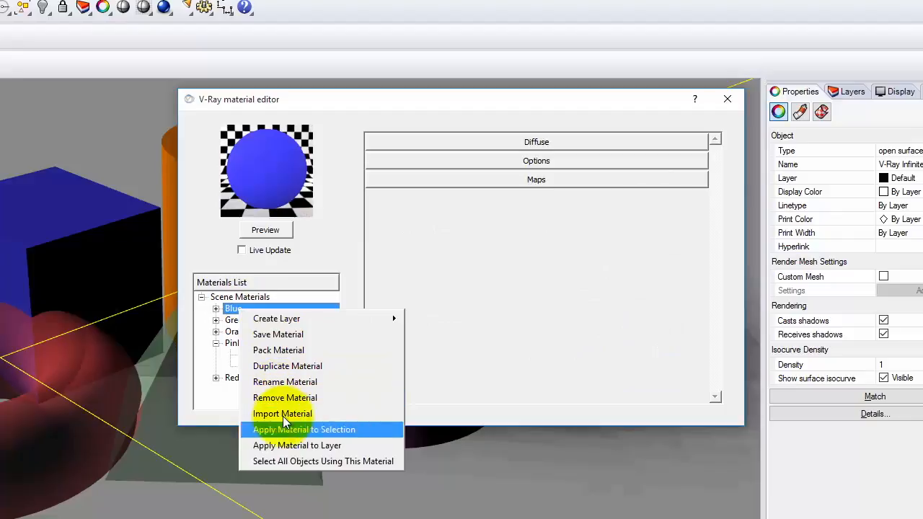
mouse_move(304, 317)
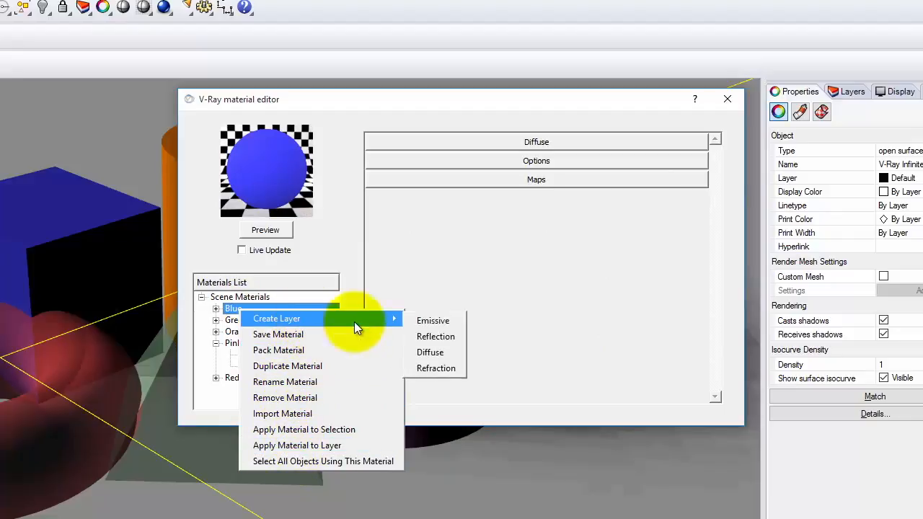
click(446, 340)
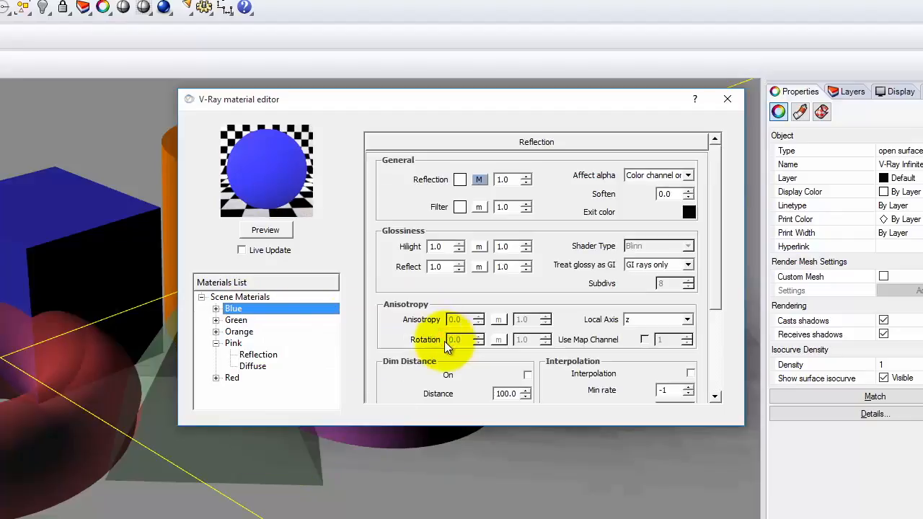
- Add a Reflection layer to the Red material
click(236, 377)
right_click(236, 377)
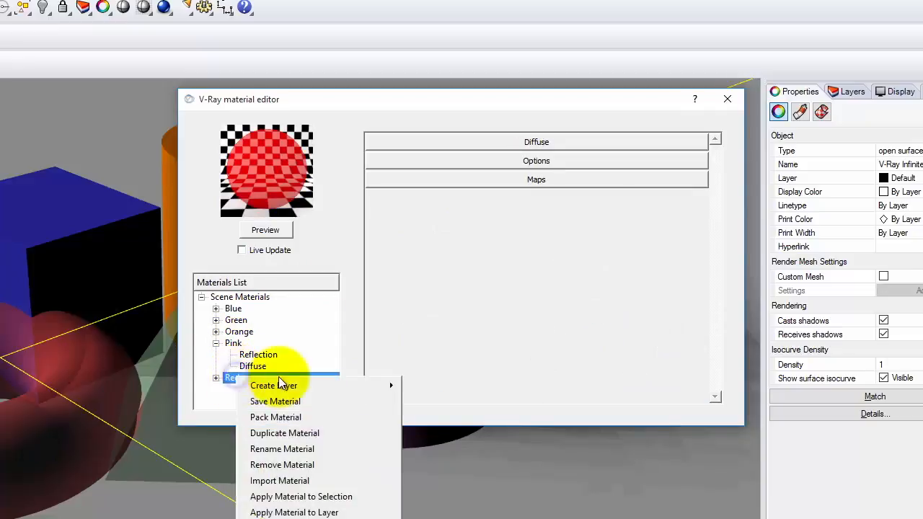
mouse_move(320, 391)
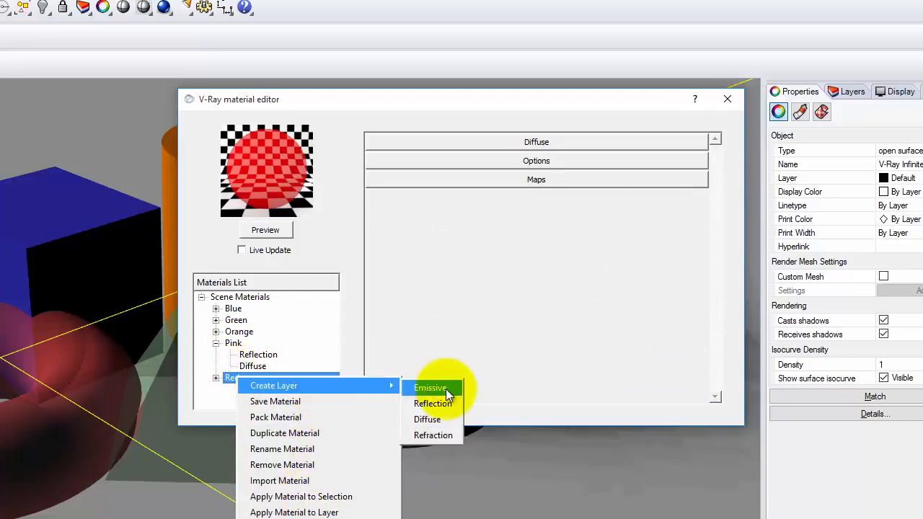
click(445, 400)
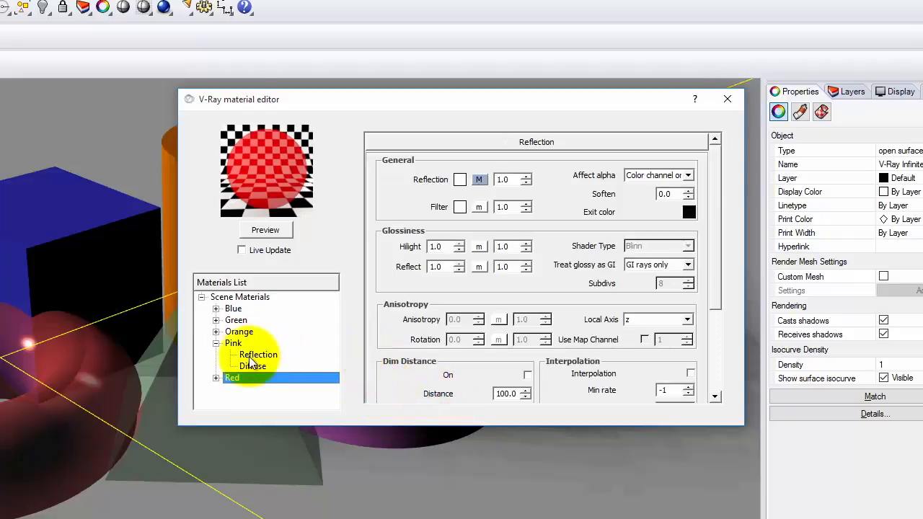
- Add a Reflection layer to the Green material, generate its preview and close the material editor
click(240, 321)
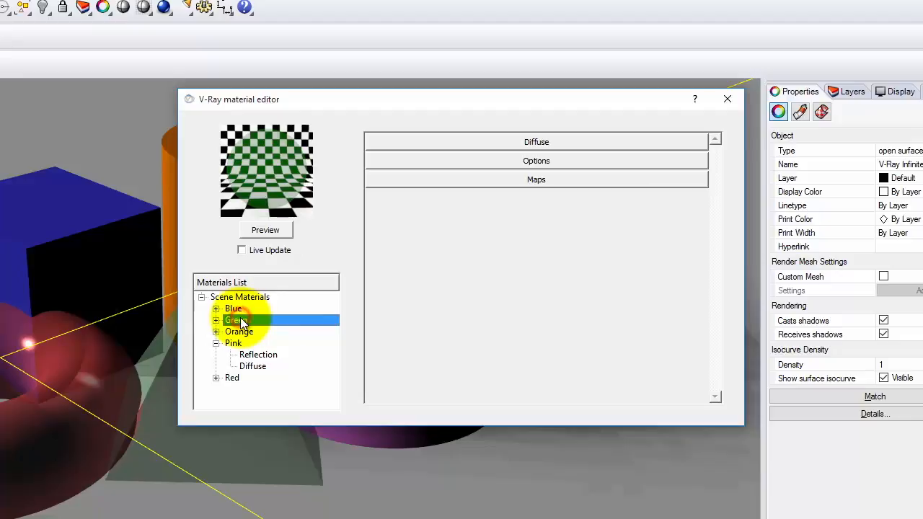
right_click(241, 319)
mouse_move(328, 326)
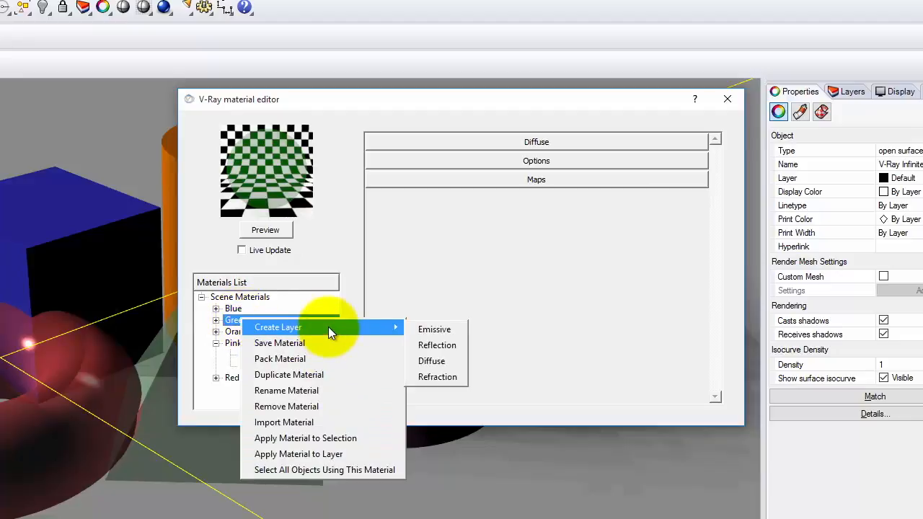
click(447, 344)
click(270, 229)
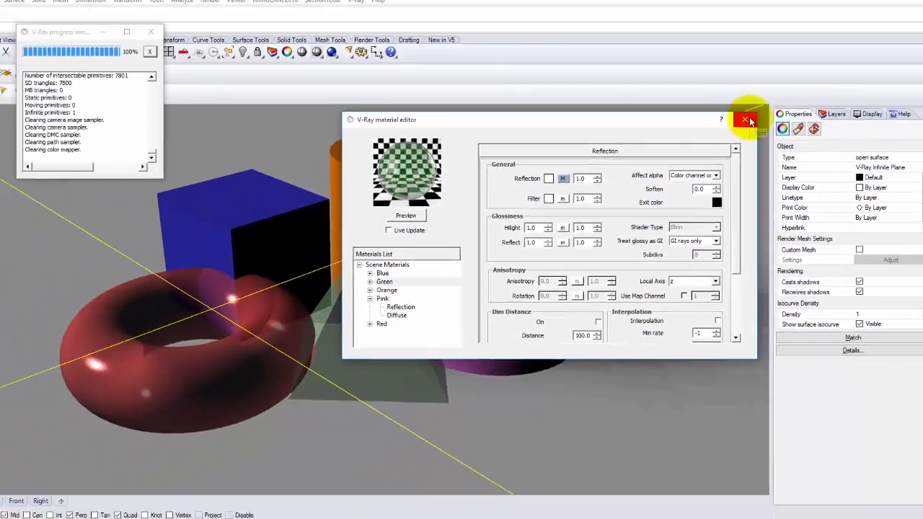
click(728, 99)
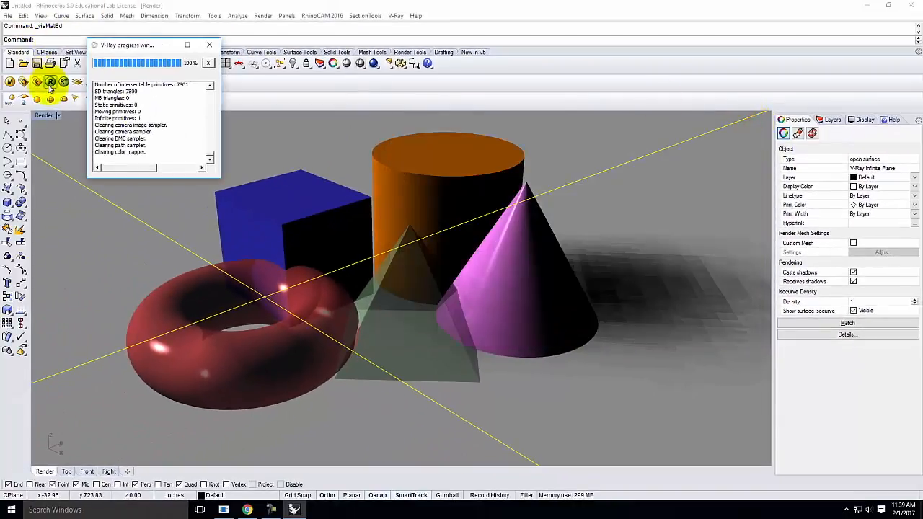
- Render the scene with V-Ray and save the image as the JPEG file Render-03 in the S2017 folder
click(50, 81)
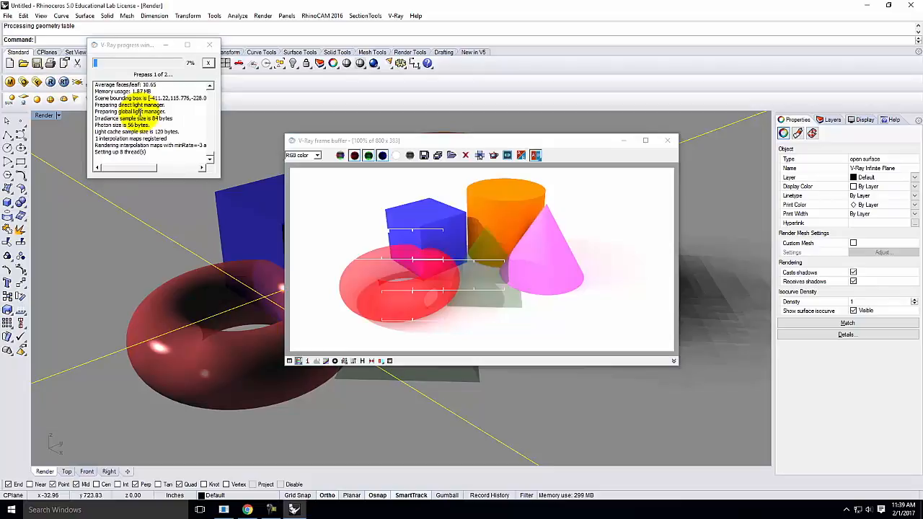
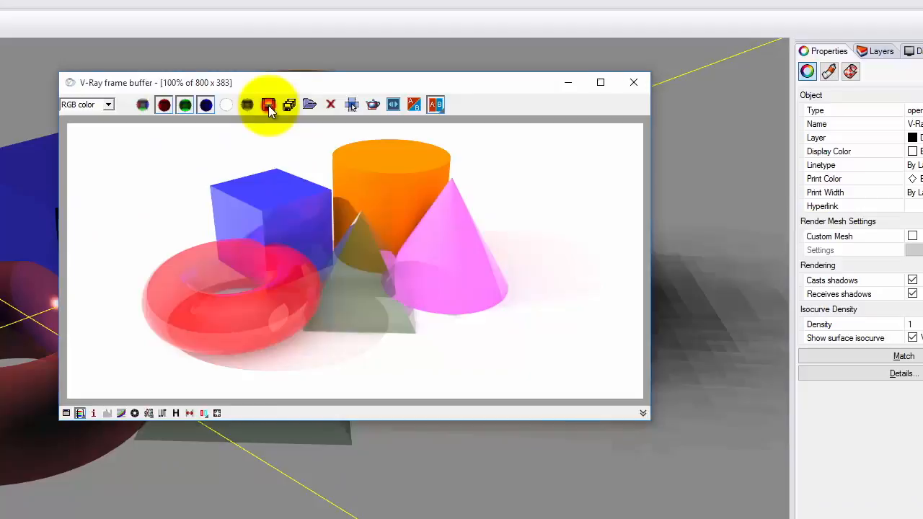
click(274, 107)
click(375, 191)
click(272, 380)
double_click(272, 379)
click(273, 379)
key(BackSpace)
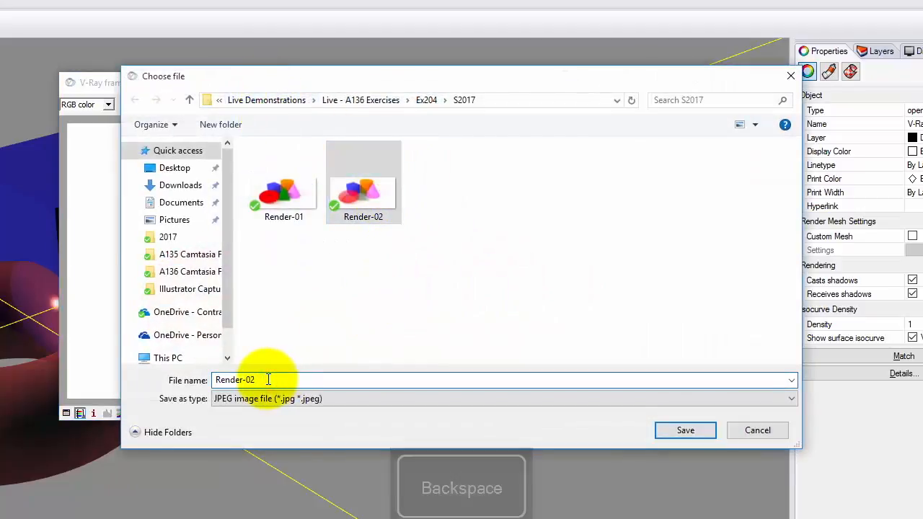
text(3)
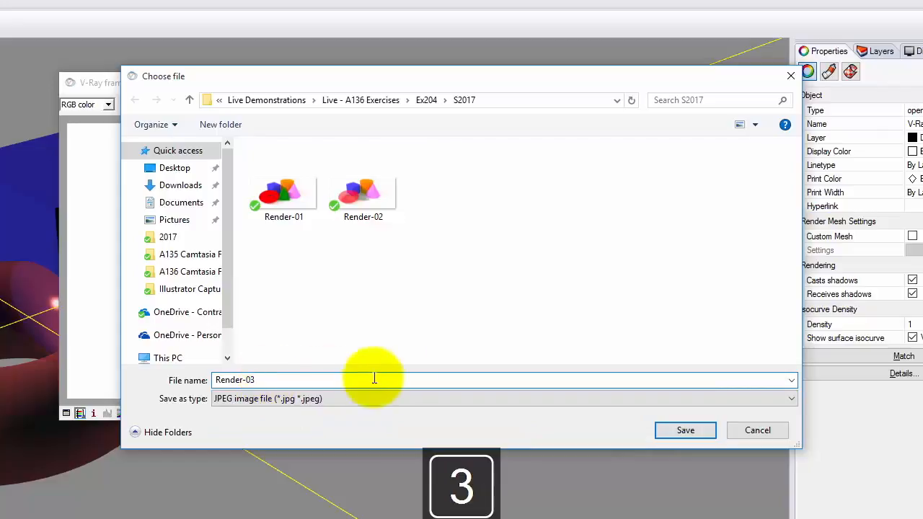
click(675, 427)
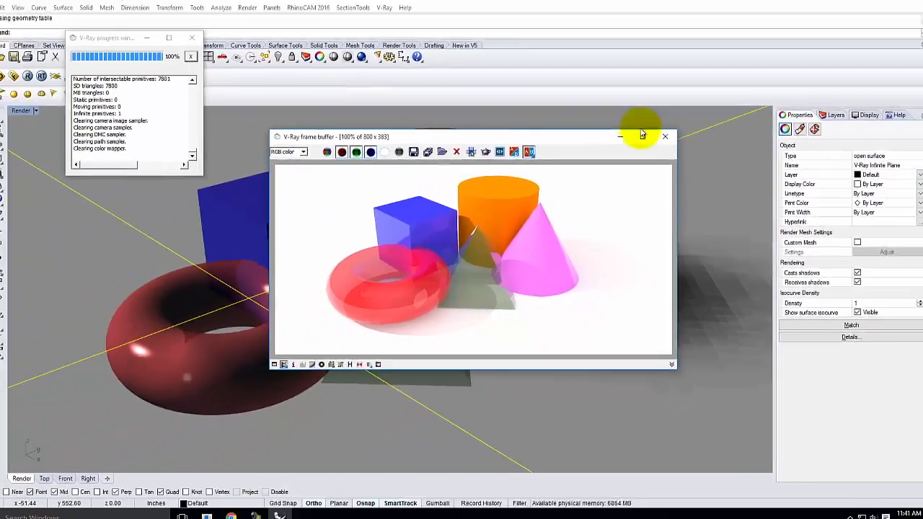
click(634, 82)
- Open the TexFresnel map of the Pink material's reflection with its IOR value ready for editing
click(10, 84)
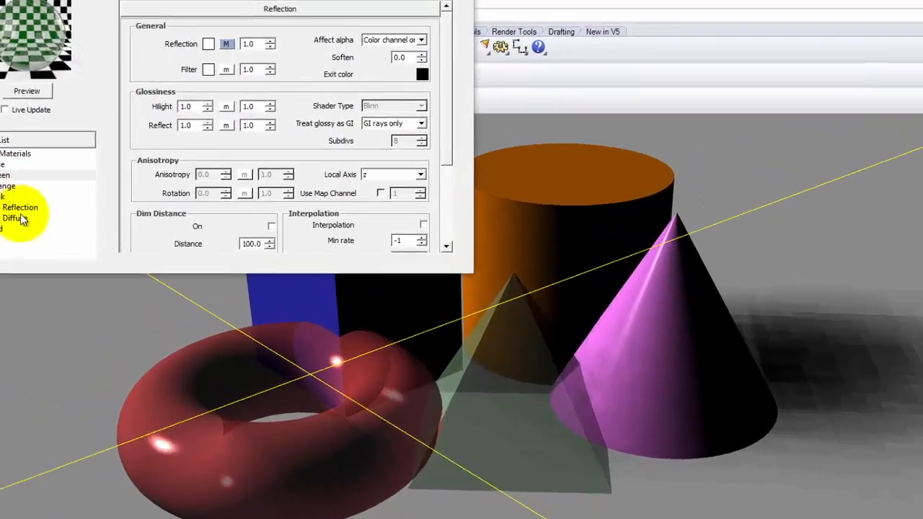
click(23, 208)
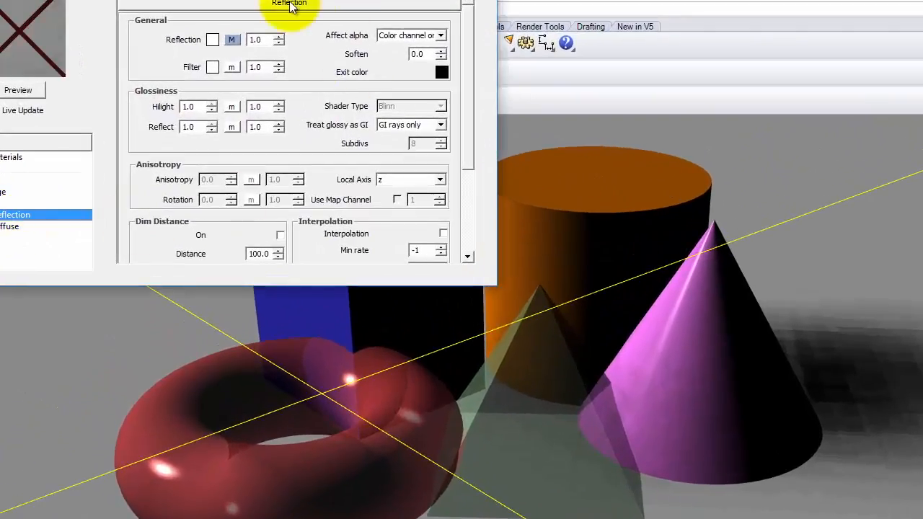
click(233, 39)
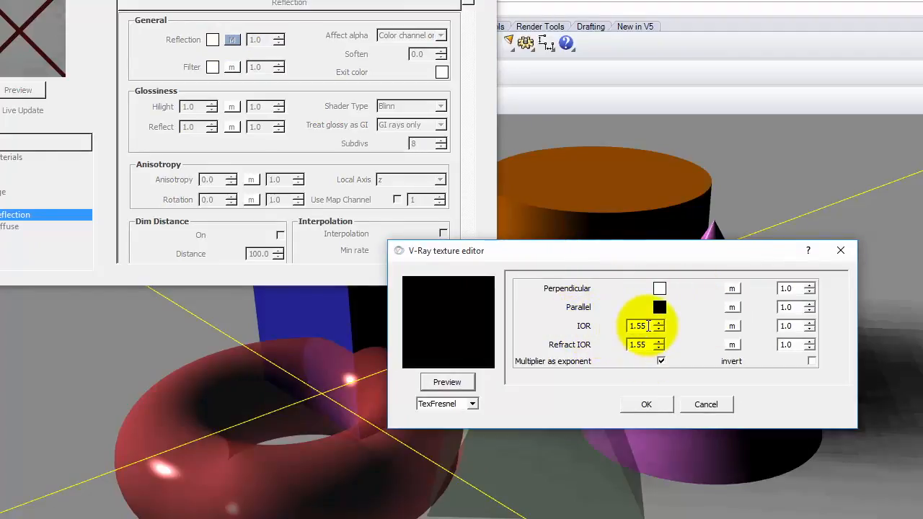
drag(648, 326, 606, 326)
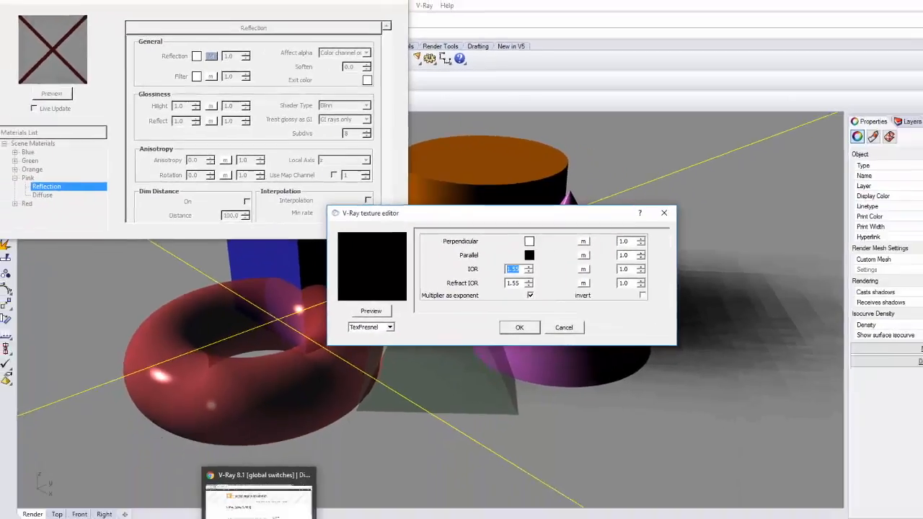
- Switch to Chrome and review the V-Ray 8.4 material reflection layers tutorial, including its notes on IOR and Reflection Glossiness
click(248, 510)
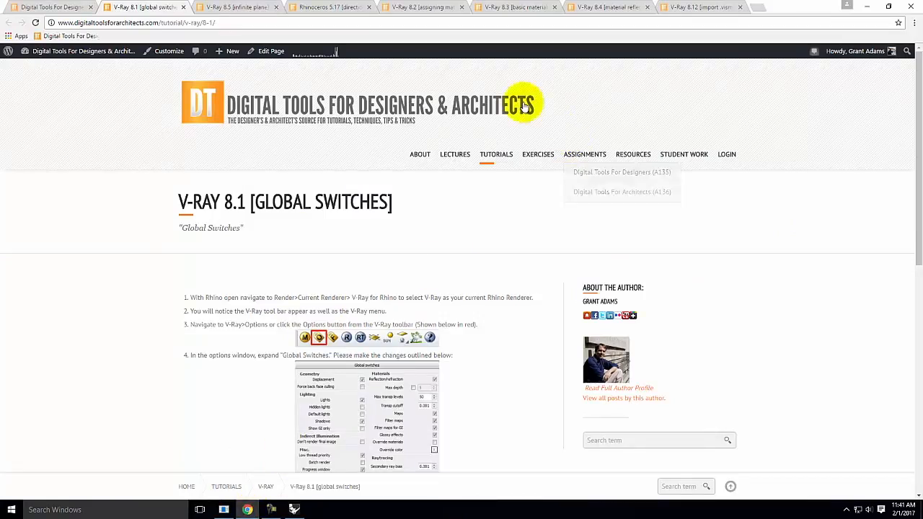
click(502, 7)
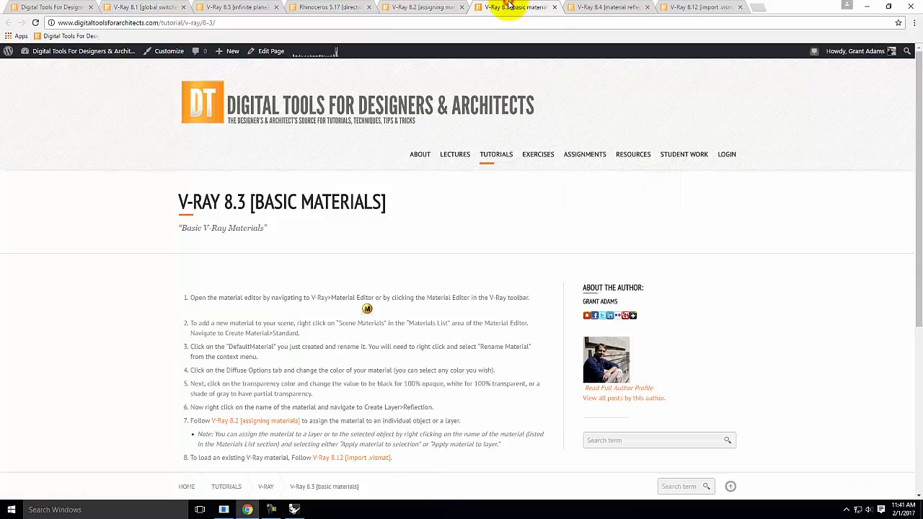
click(596, 6)
scroll(488, 237, down, 8)
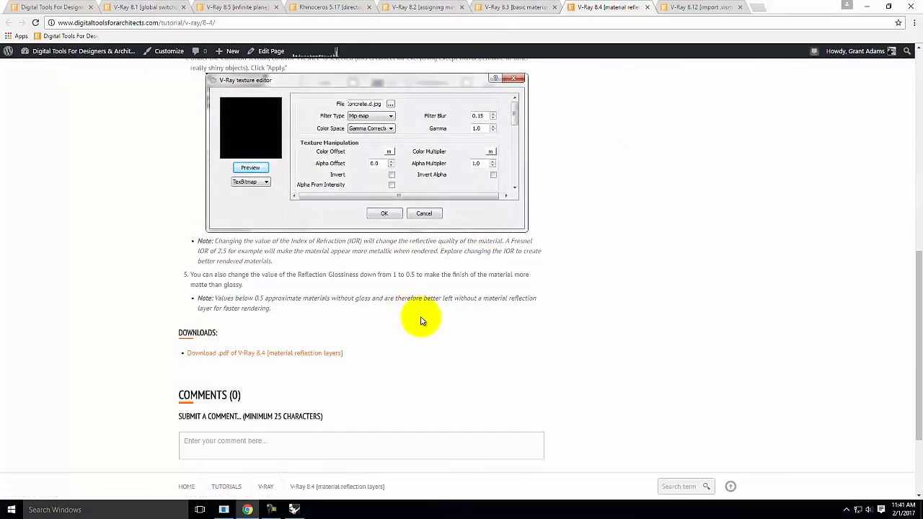
scroll(420, 318, up, 3)
scroll(422, 322, up, 5)
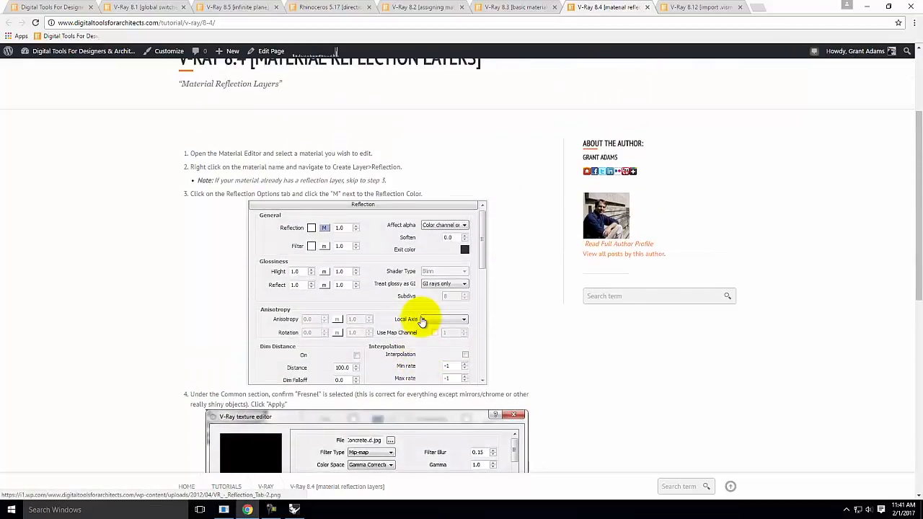
scroll(422, 320, down, 5)
scroll(423, 319, up, 4)
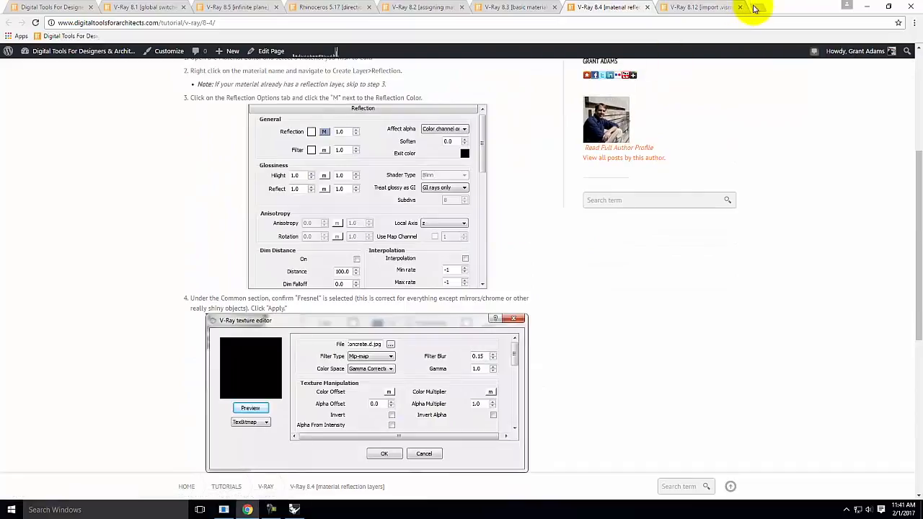
- Search the web for index of refraction, examine the typical material values in Wikipedia's Refractive index article, and return to Rhino
click(754, 8)
text(index of ref)
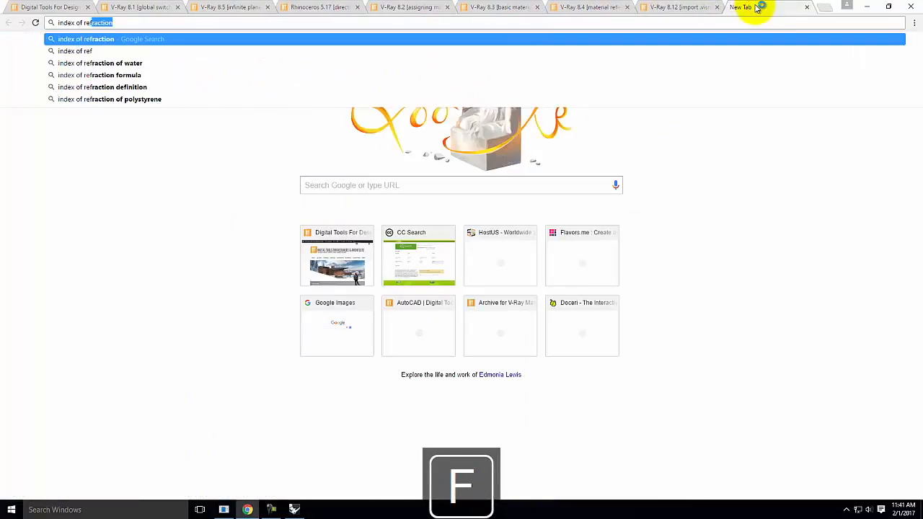
key(Return)
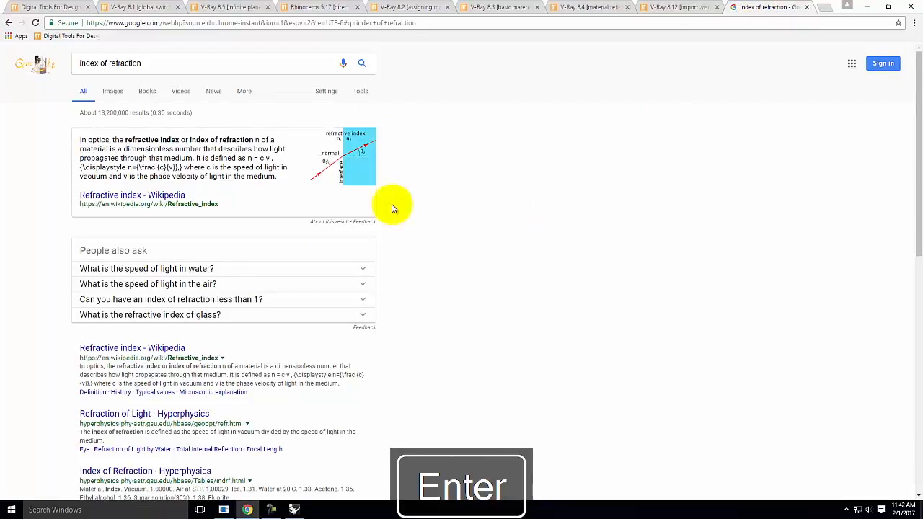
click(140, 196)
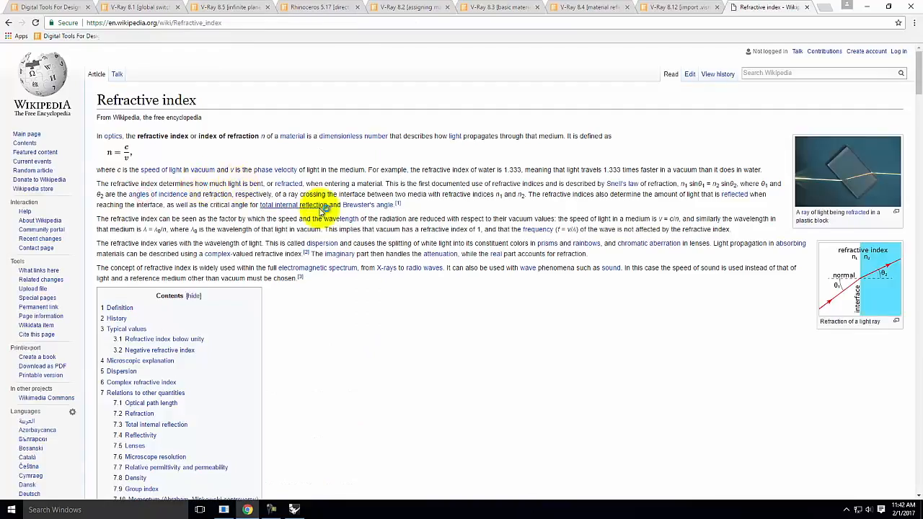
scroll(441, 292, down, 5)
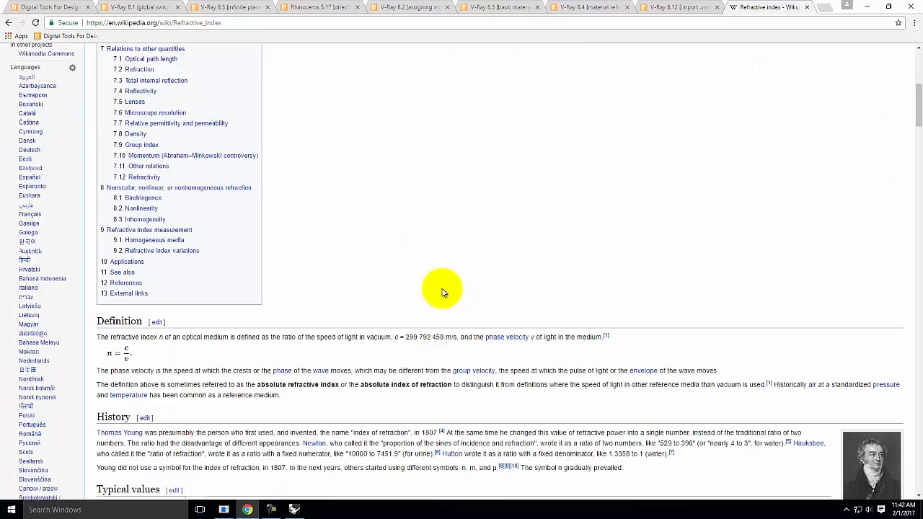
scroll(443, 292, down, 6)
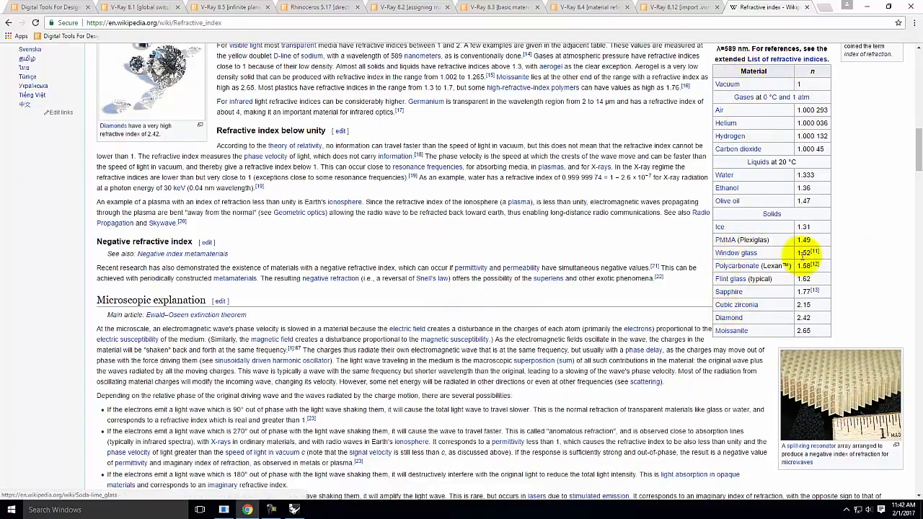
mouse_move(813, 257)
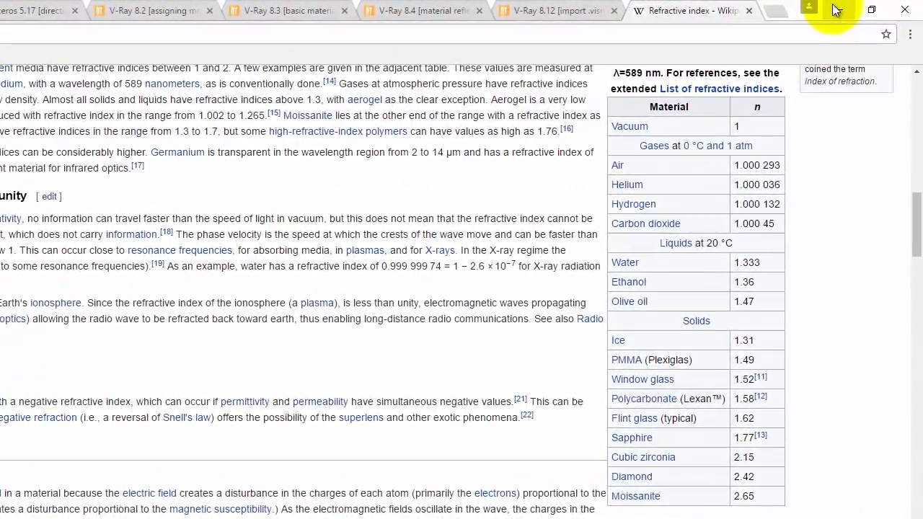
click(847, 8)
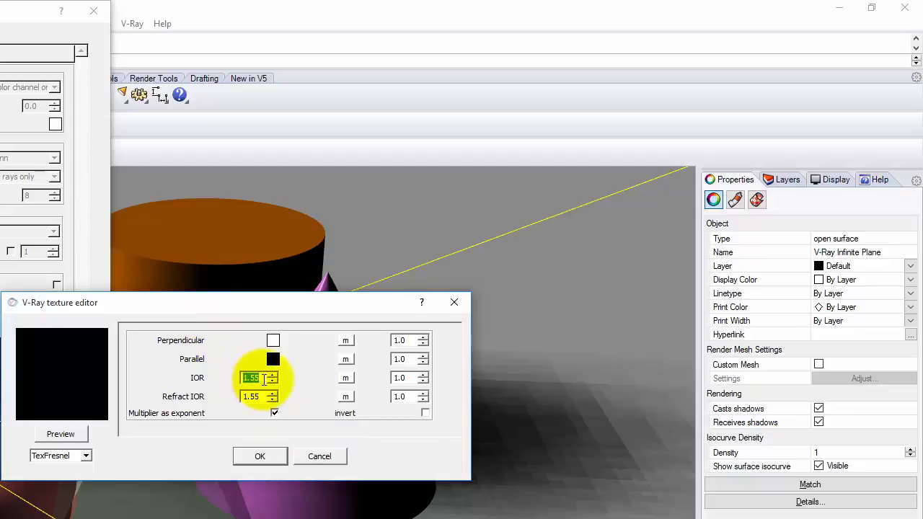
- Set the IOR of the Pink material's reflection map to 2.42 and generate the material's preview
key(Delete)
text(2.42)
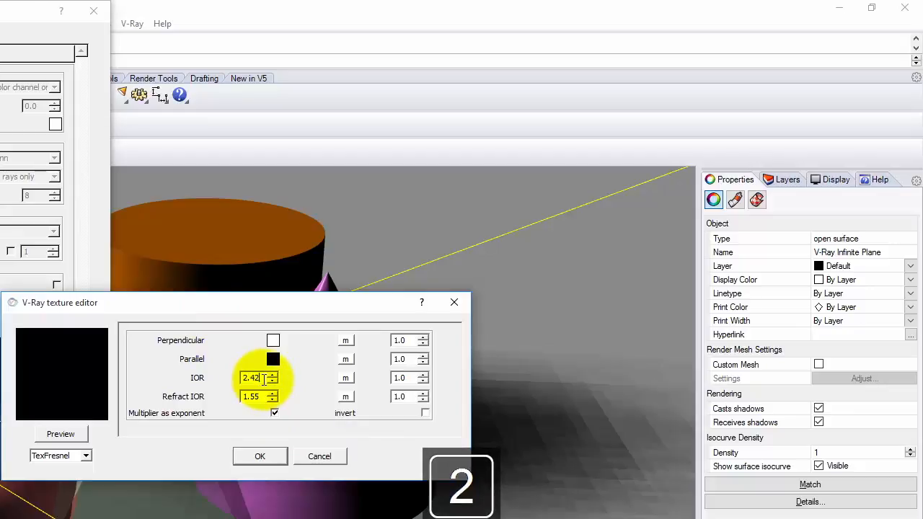
click(276, 458)
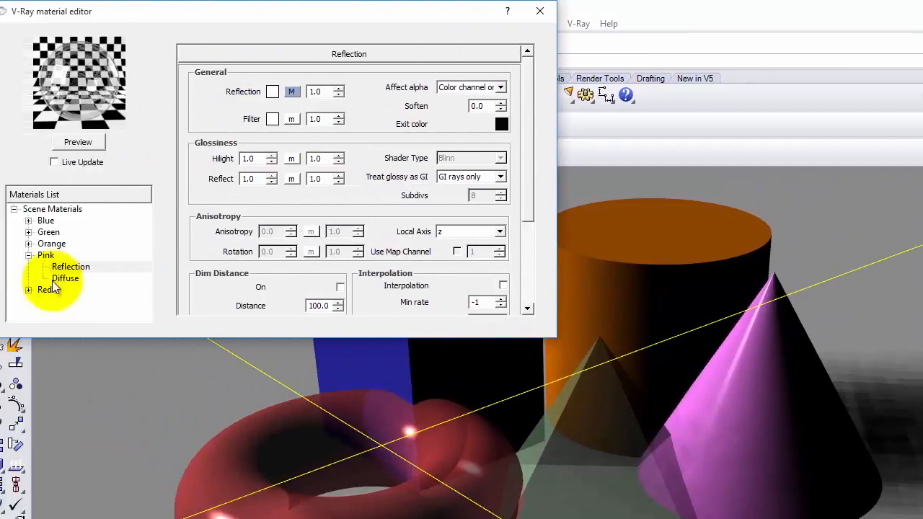
click(61, 256)
click(88, 145)
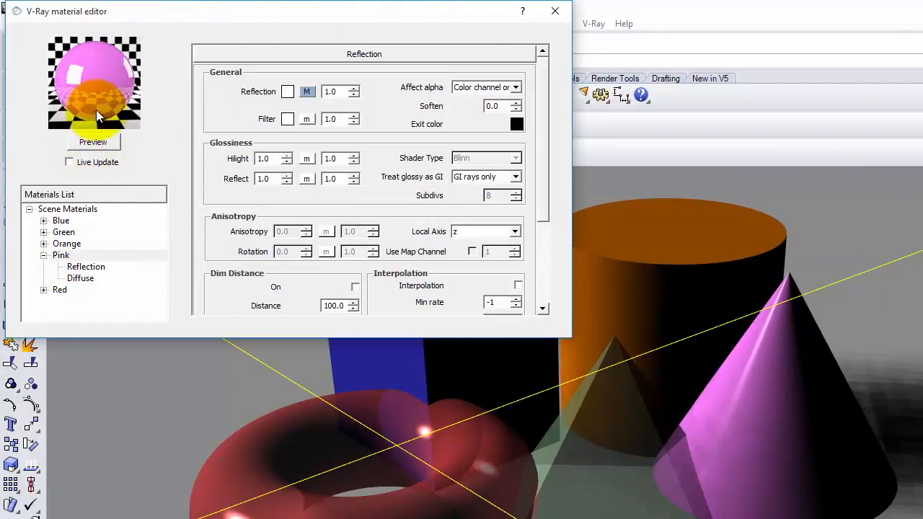
- Set the IOR in the Green material's TexFresnel reflection map to 1.52
click(64, 234)
click(298, 97)
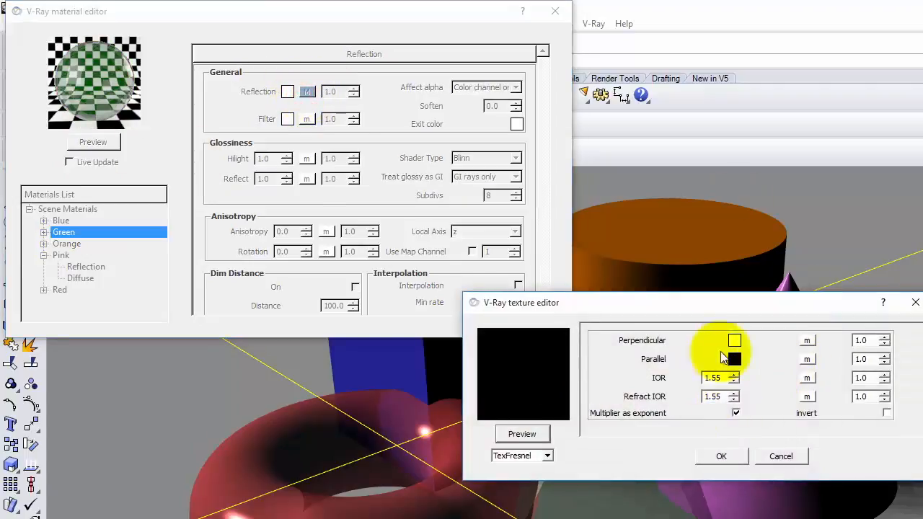
drag(723, 372, 660, 361)
key(Delete)
text(1.52)
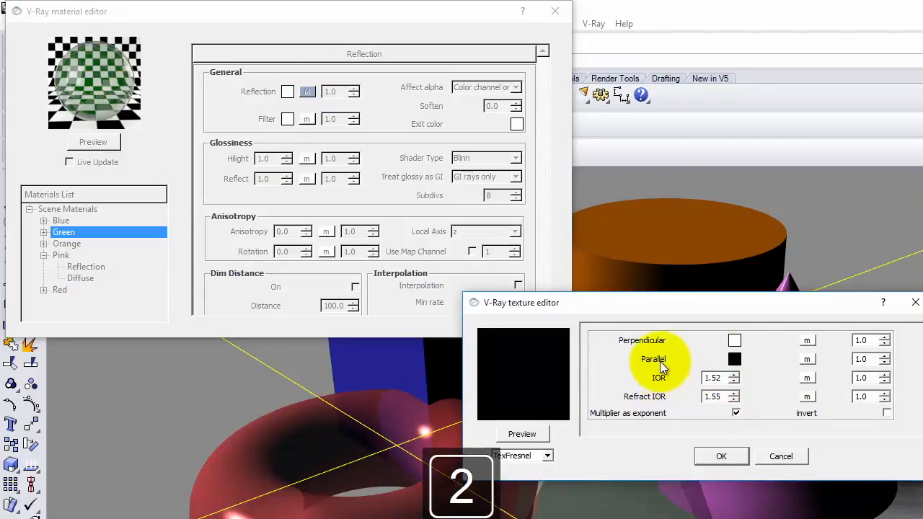
click(721, 455)
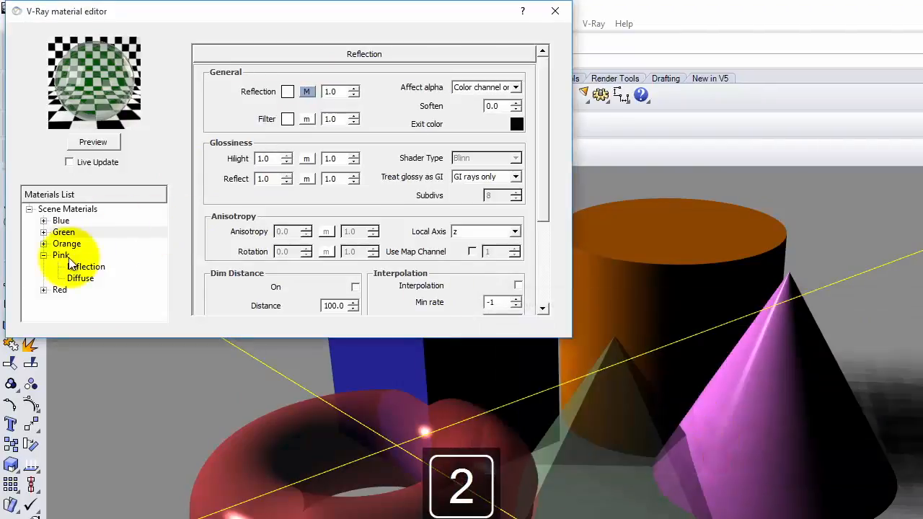
- Set the IOR in the Red material's TexFresnel reflection map to 0.75 and close the material editor
click(60, 289)
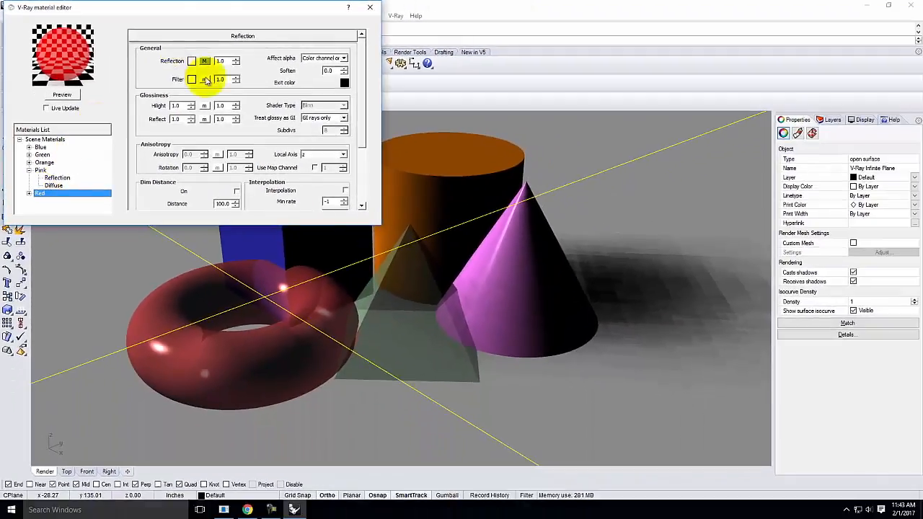
click(205, 61)
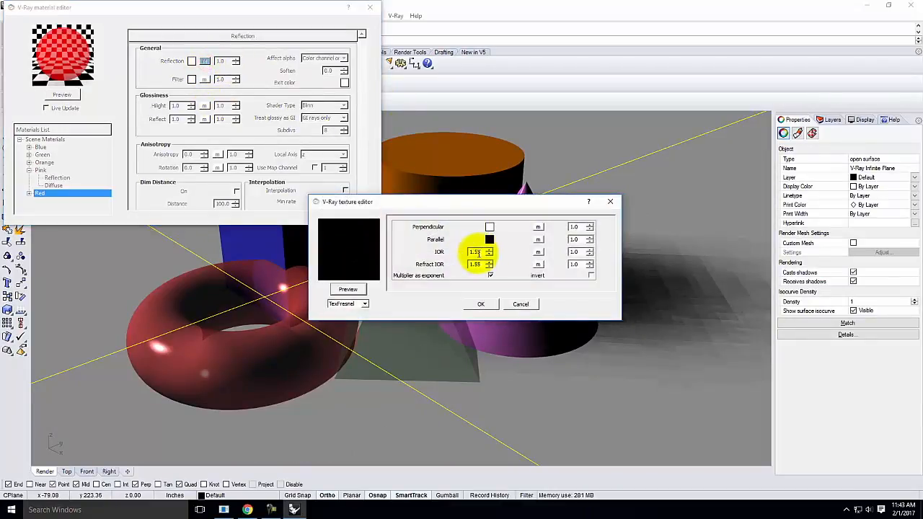
double_click(479, 251)
key(Delete)
text(0.75)
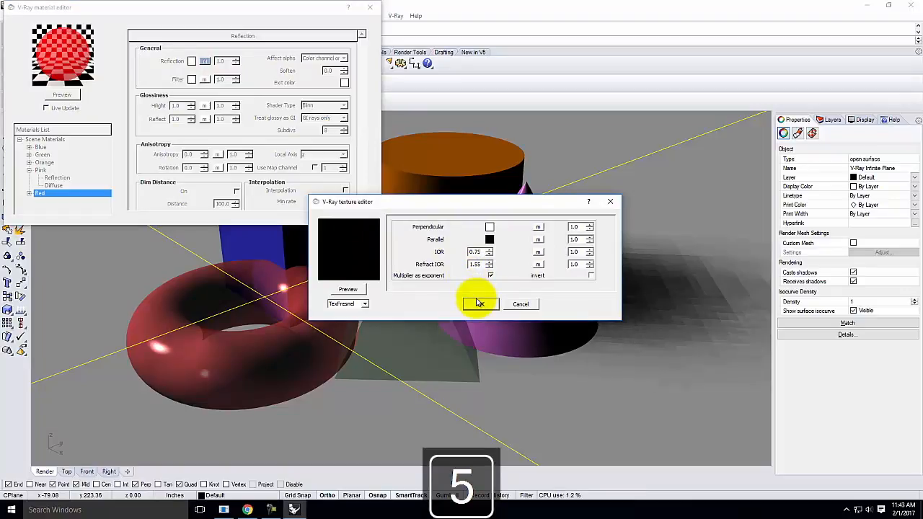
click(480, 303)
click(370, 8)
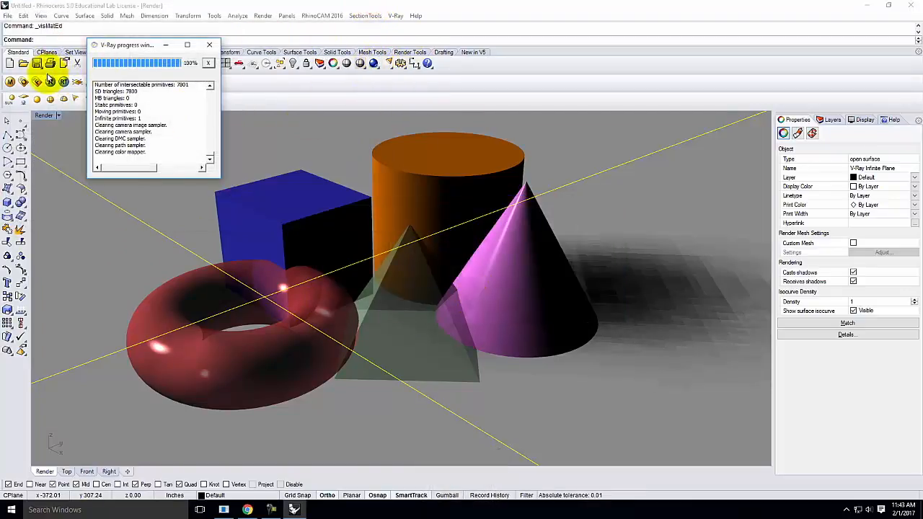
- Render the scene with V-Ray, save the image as JPEG Render-04 in the S2017 folder, and close the frame buffer
click(47, 80)
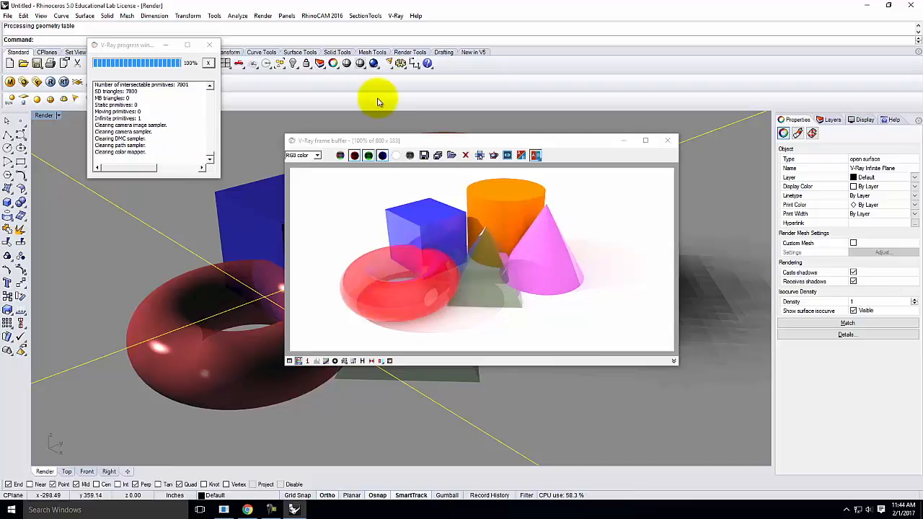
click(424, 156)
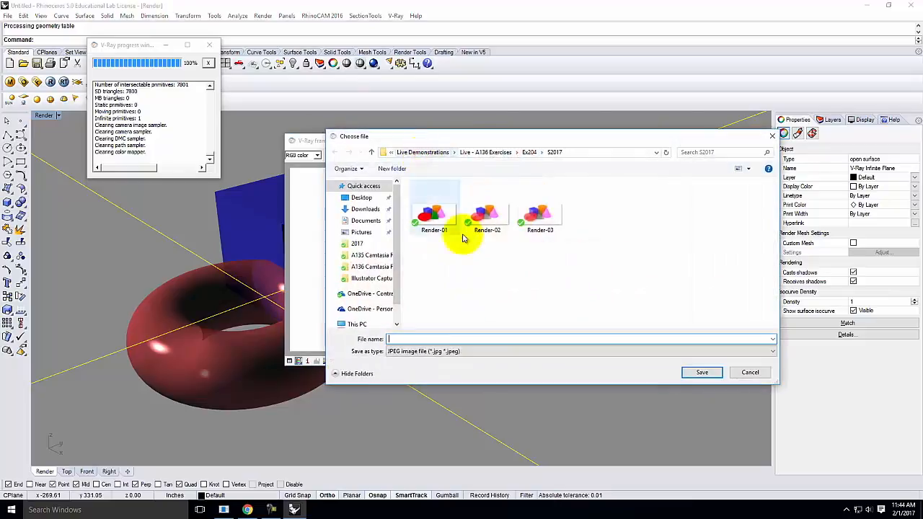
click(540, 220)
double_click(423, 339)
click(422, 339)
key(BackSpace)
text(4)
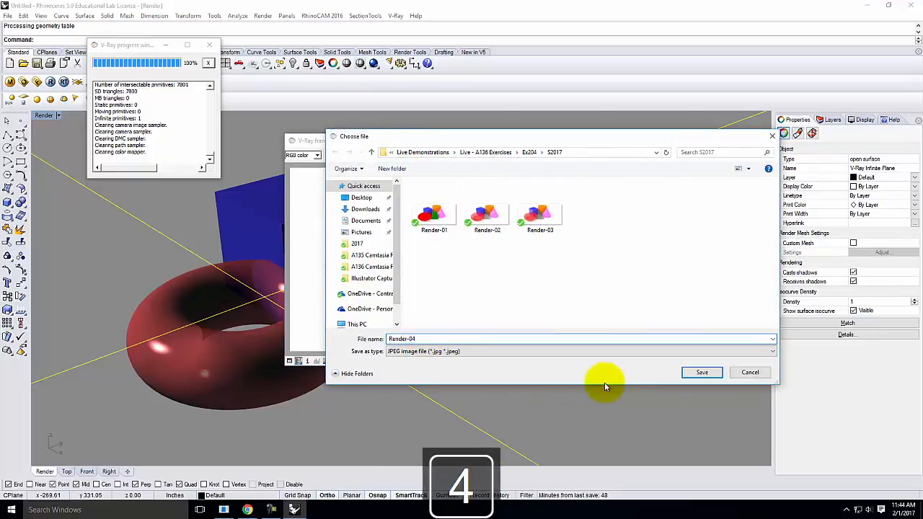
click(700, 372)
click(667, 140)
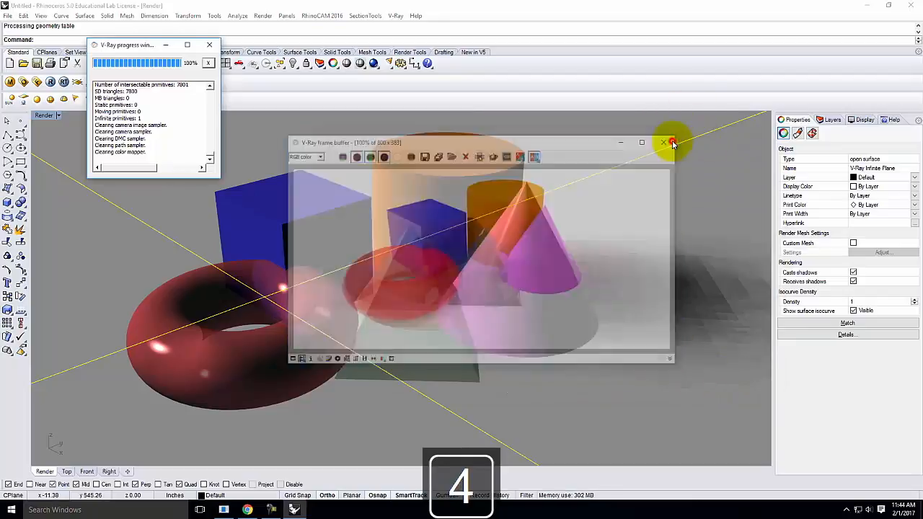
click(232, 361)
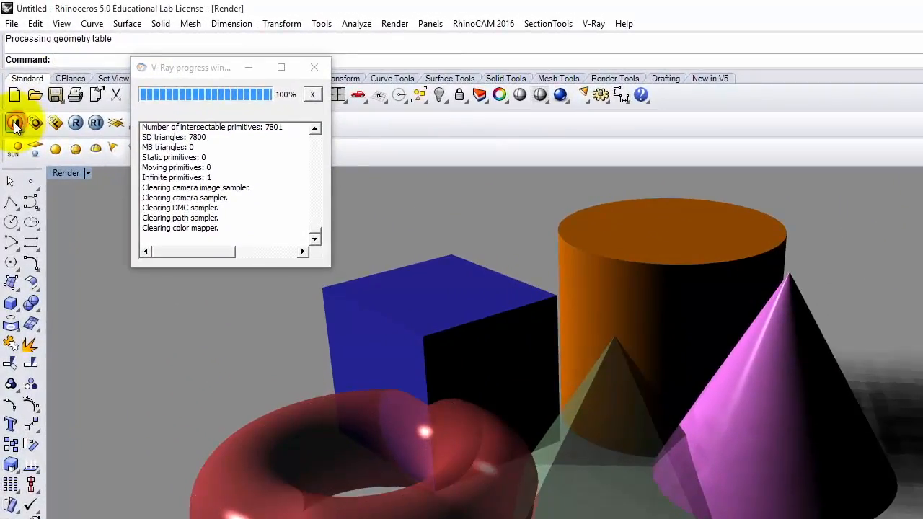
- Set the Red material's reflection-layer Reflect glossiness to 0.5 and generate its preview
click(16, 124)
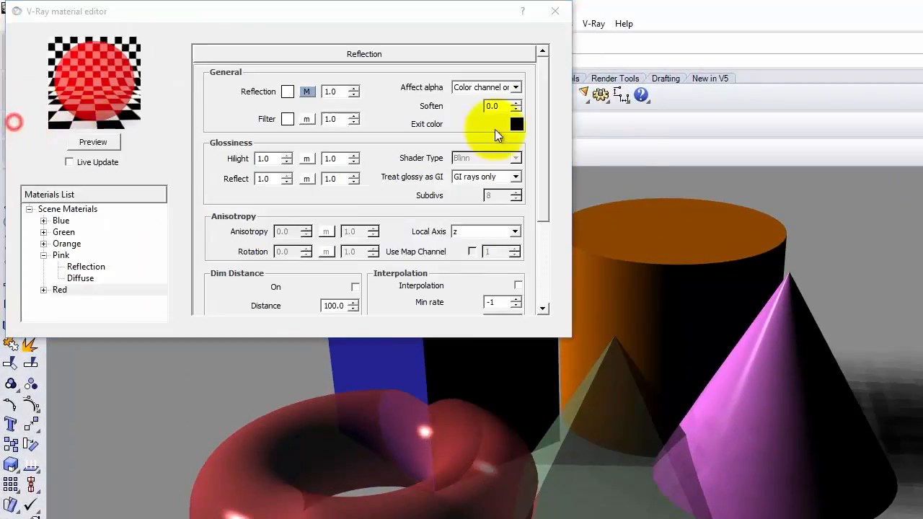
click(70, 291)
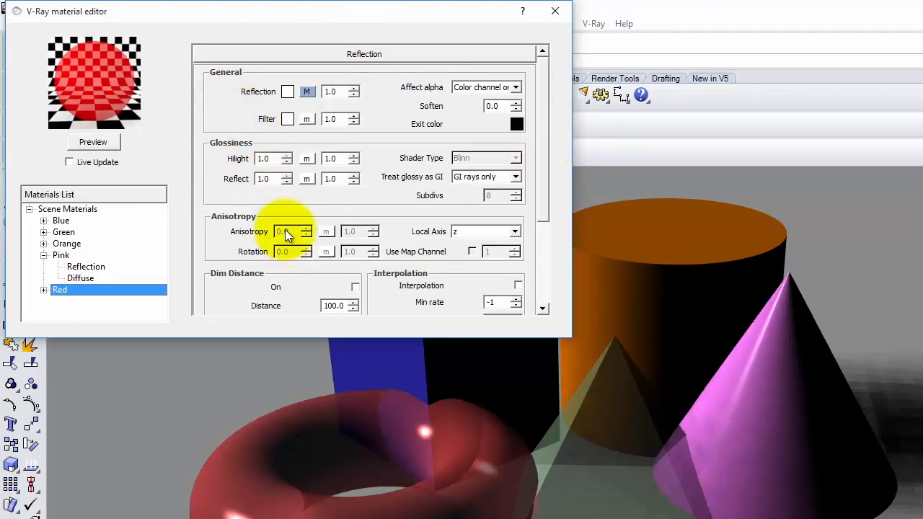
drag(539, 115, 540, 145)
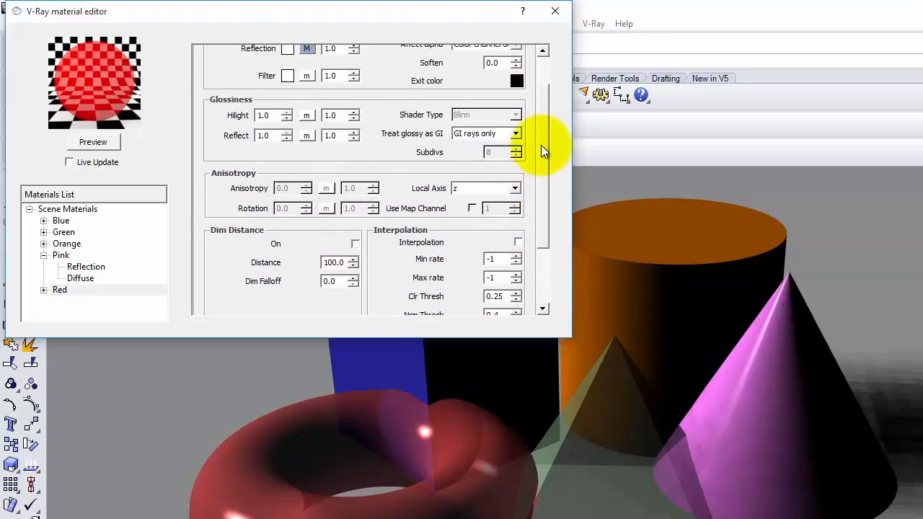
double_click(276, 135)
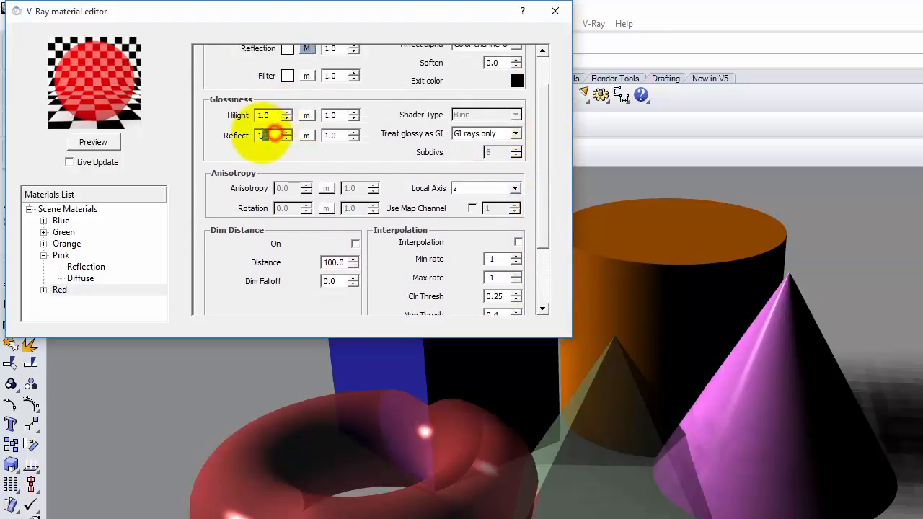
key(Delete)
text(0.5)
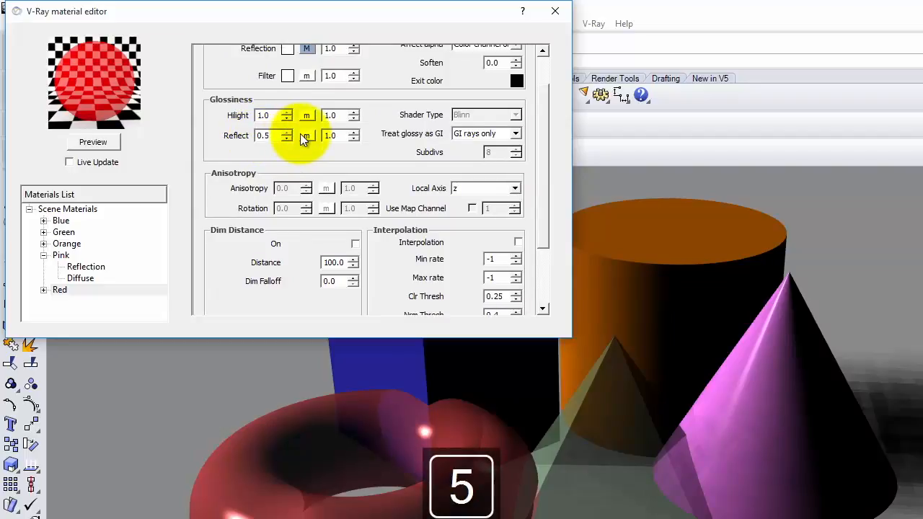
click(103, 142)
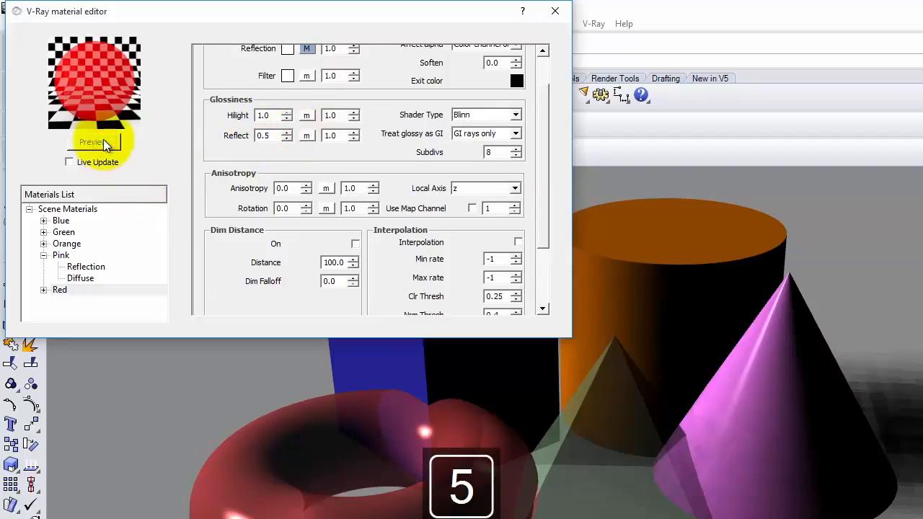
click(106, 140)
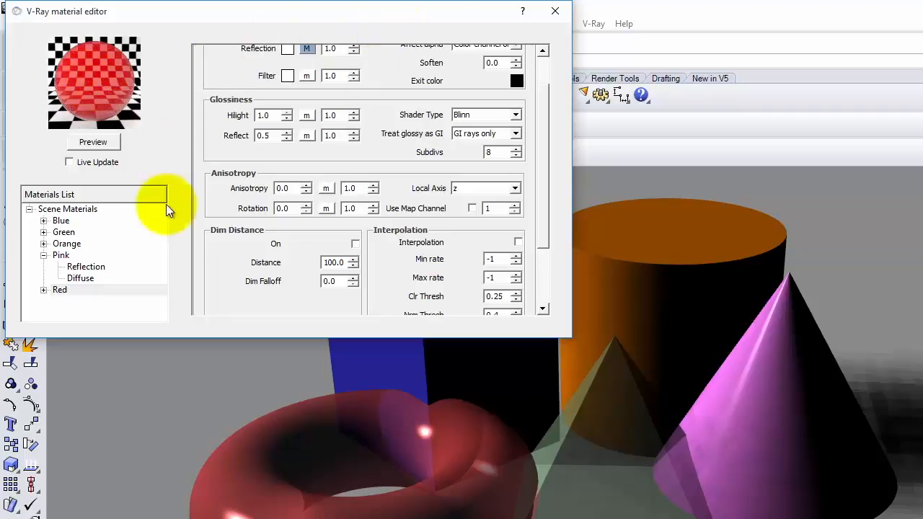
- Set the Blue material's Reflect glossiness to 0.75, generate its preview, and close the material editor
click(71, 242)
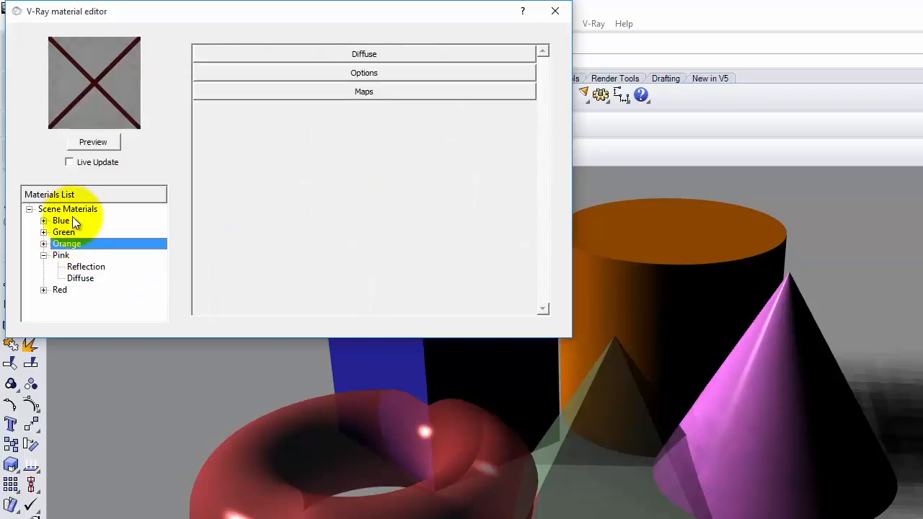
click(63, 220)
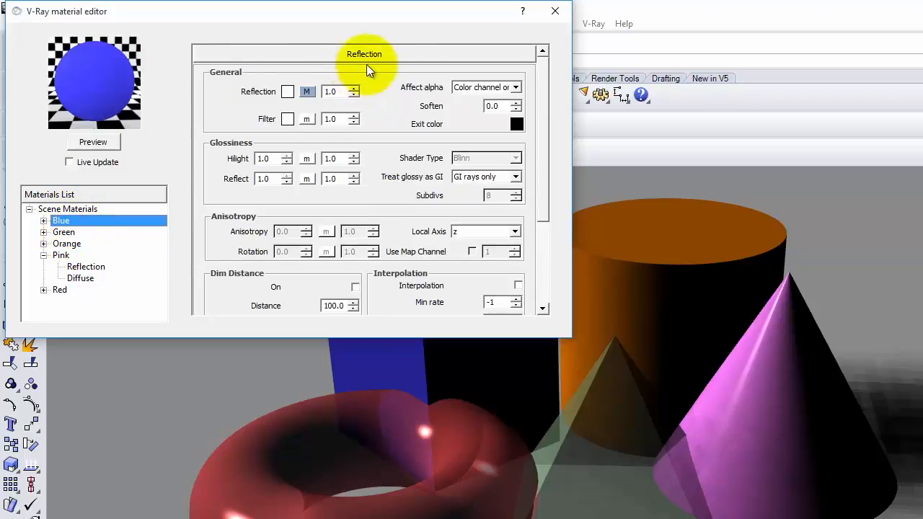
double_click(275, 179)
key(Delete)
text(0.75)
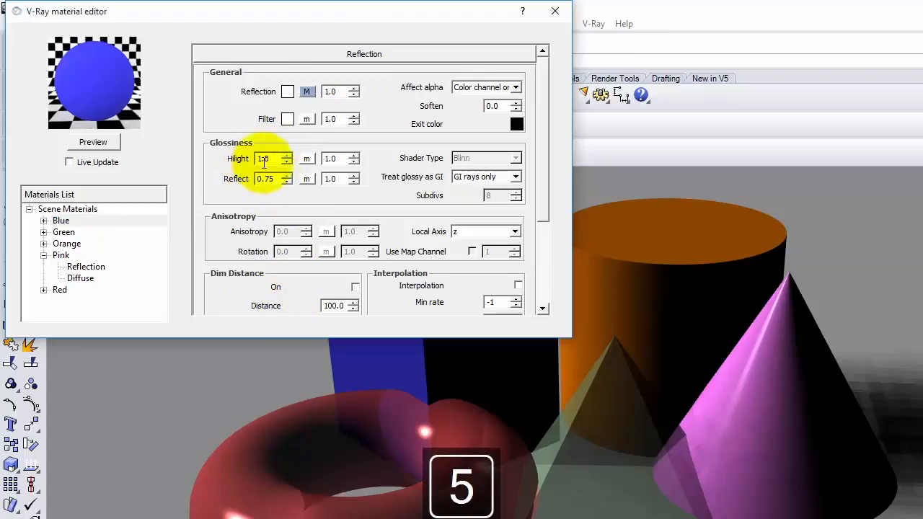
click(94, 139)
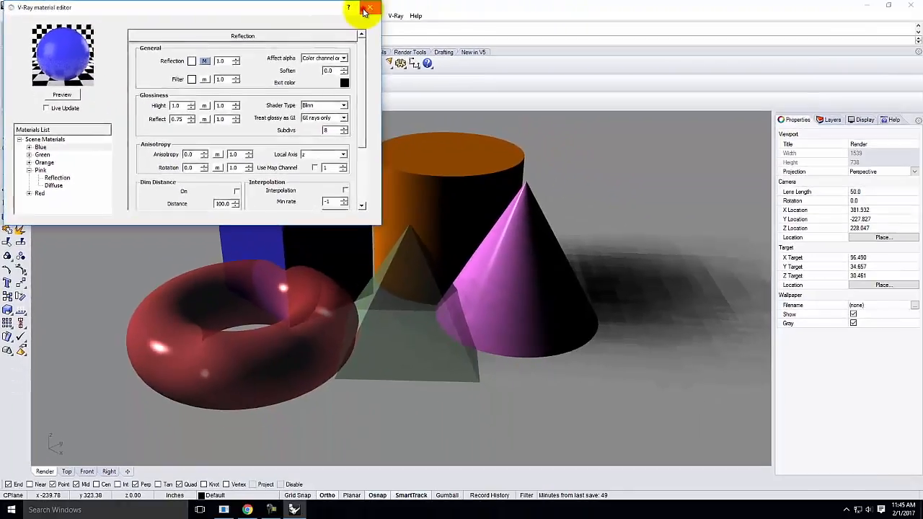
click(367, 9)
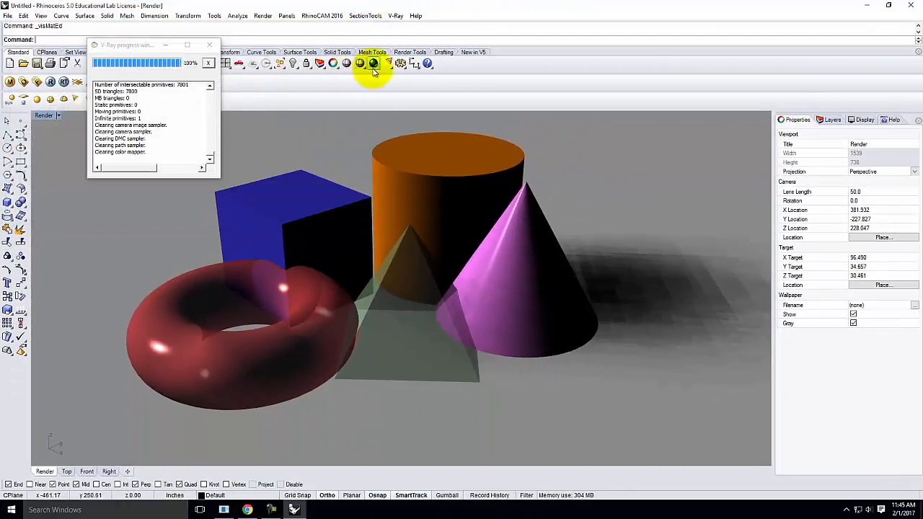
- Render the scene with V-Ray and save the image as JPEG Render-05 in the S2017 folder
click(50, 81)
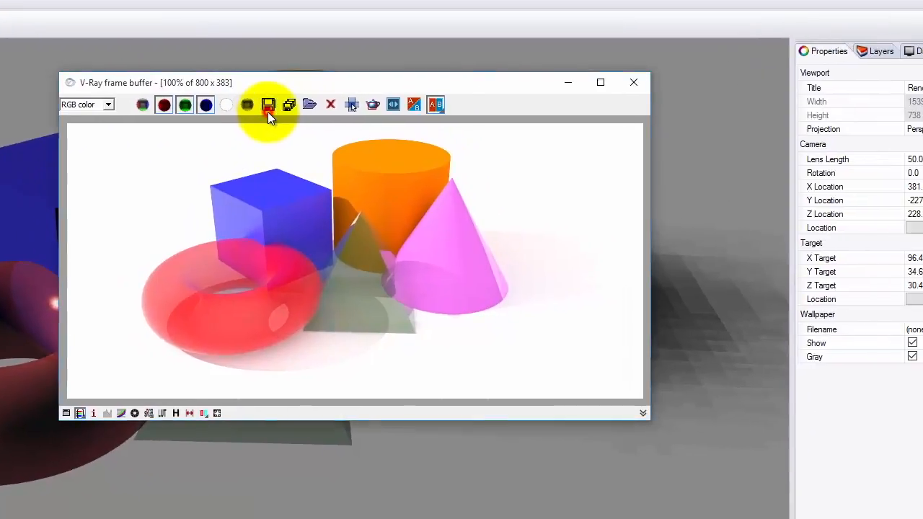
click(268, 110)
click(534, 209)
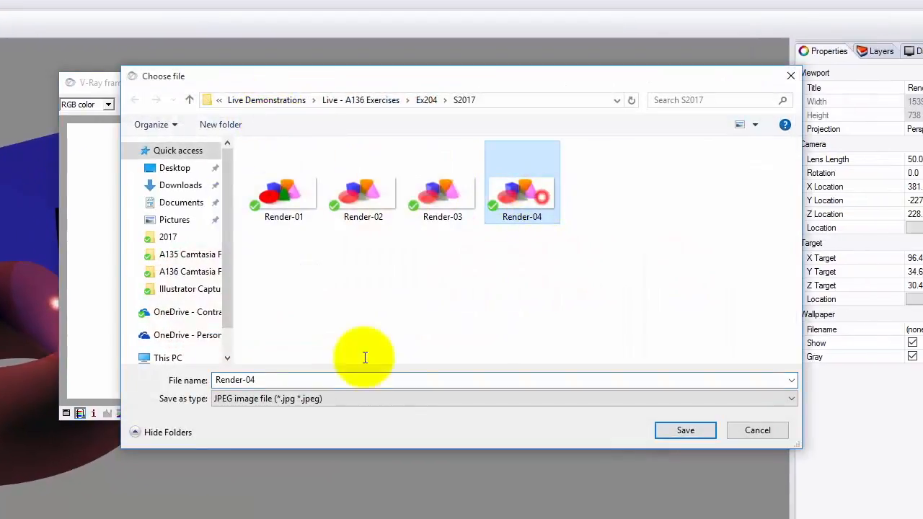
click(292, 377)
click(291, 379)
key(BackSpace)
text(5)
click(691, 433)
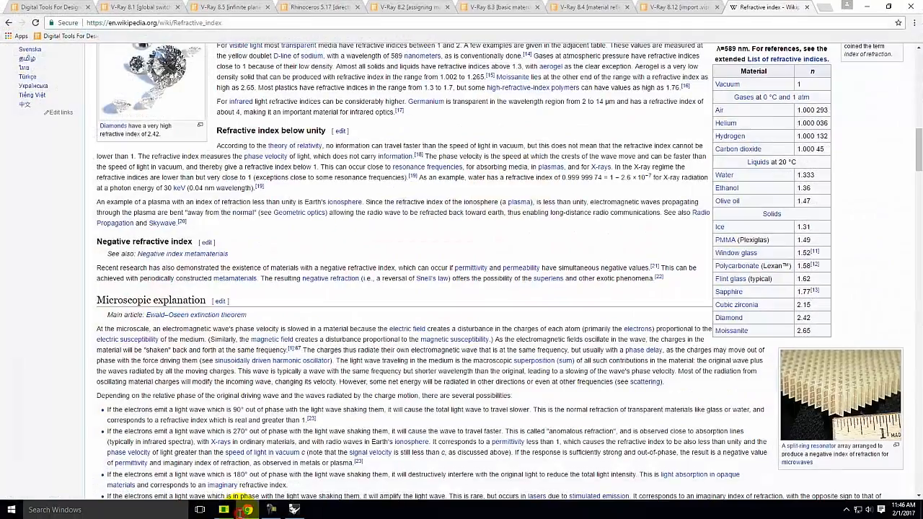
- Open the Downloadable Resource Packages page on the Digital Tools For Designers & Architects website in Chrome
scroll(692, 123, up, 4)
click(36, 7)
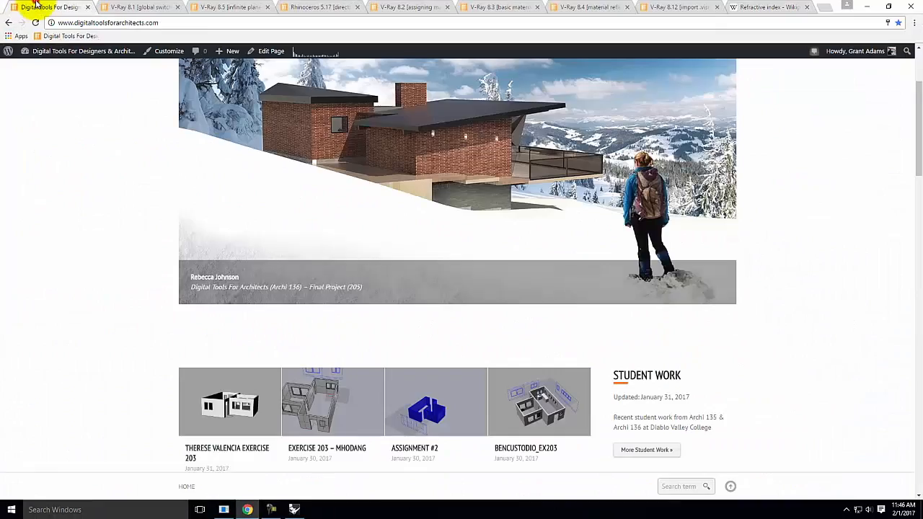
scroll(676, 216, up, 2)
mouse_move(636, 155)
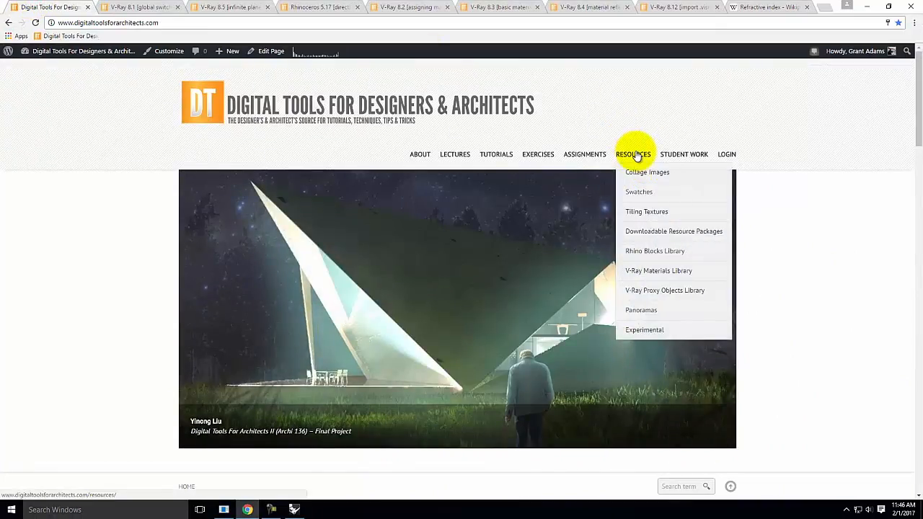
mouse_move(660, 273)
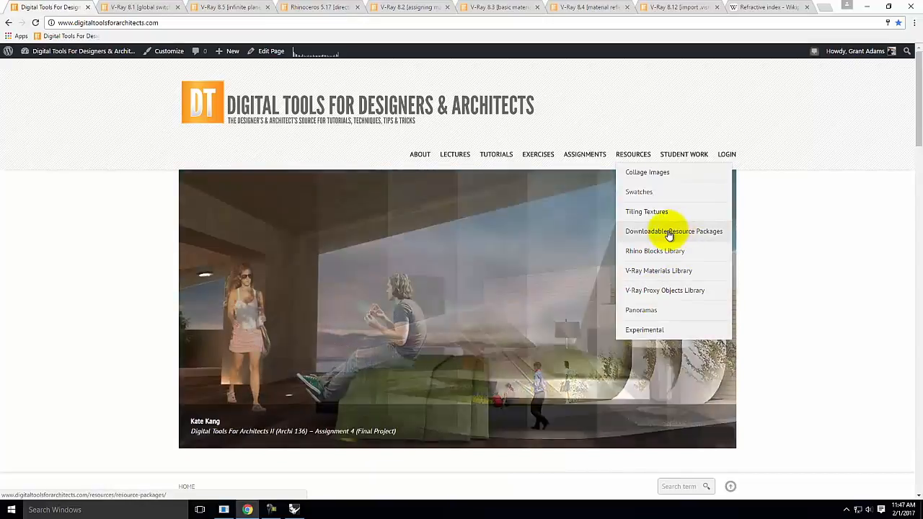
click(662, 232)
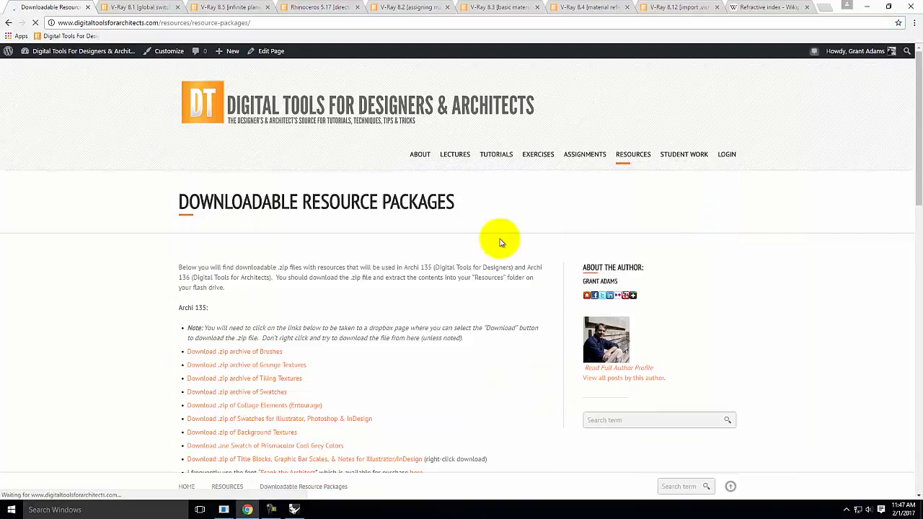
- Download the .zip archive of V-Ray Materials for Archi 136 from Dropbox without creating an account
scroll(498, 240, down, 3)
scroll(500, 242, down, 3)
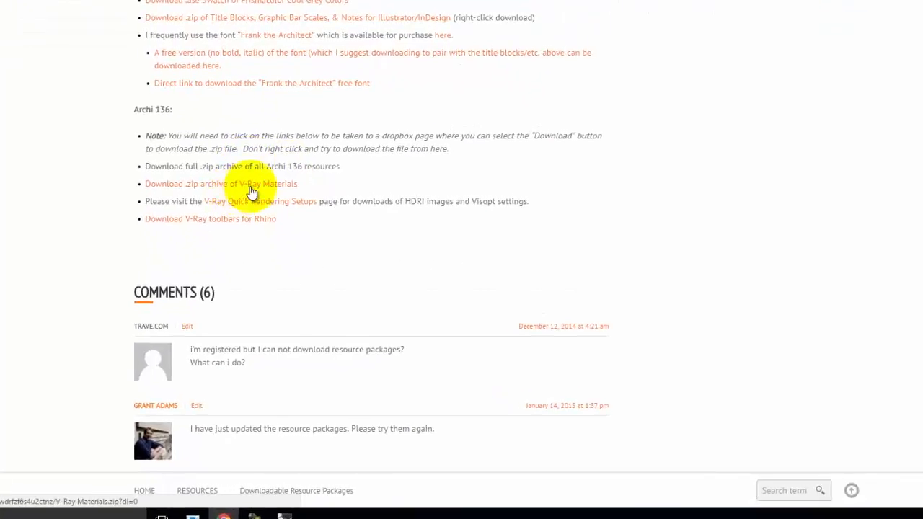
click(243, 139)
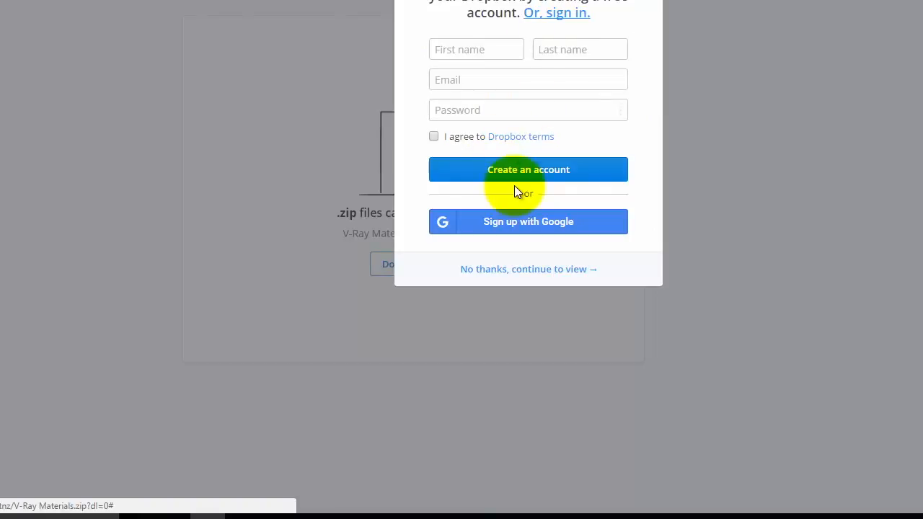
click(537, 272)
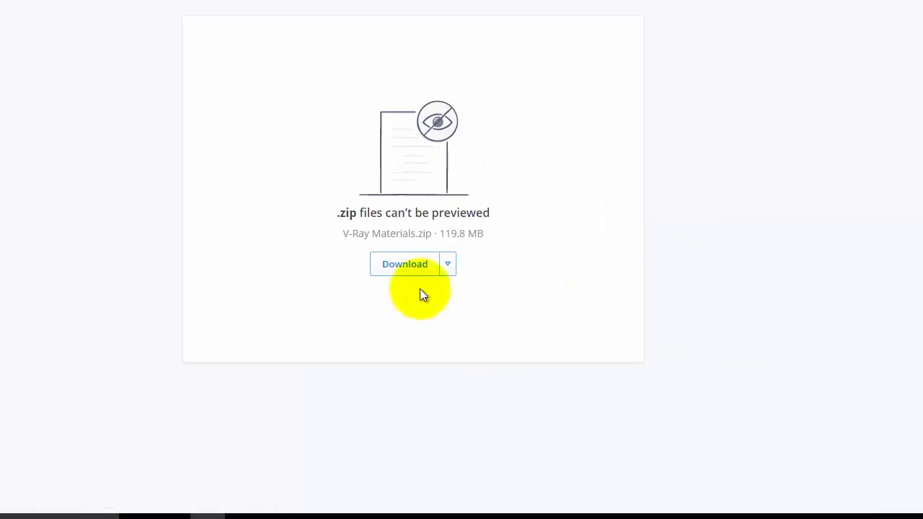
click(420, 267)
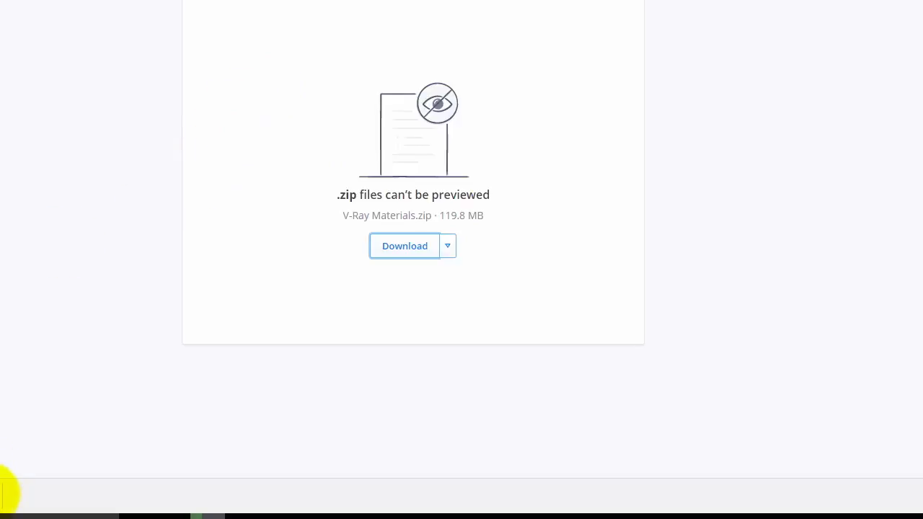
- Show the V-Ray Materials download in its folder and look through the files in Downloads
right_click(6, 494)
click(48, 447)
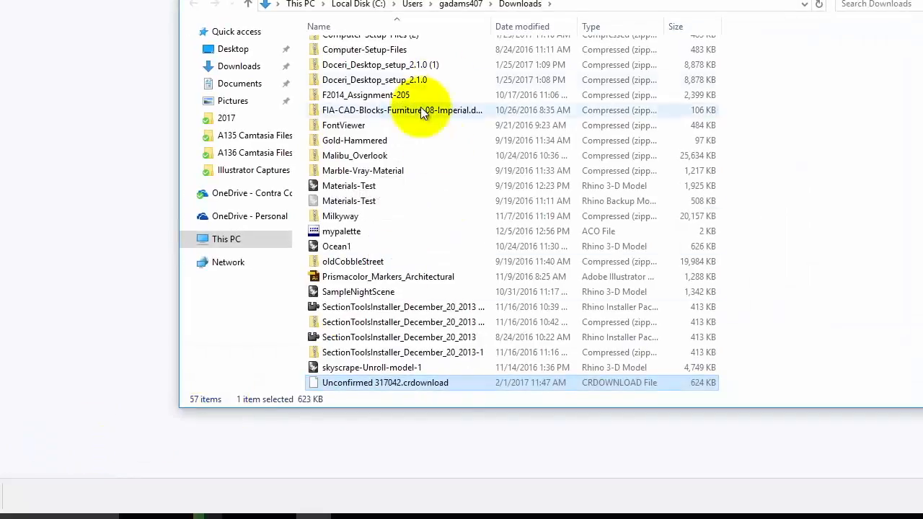
scroll(429, 274, up, 4)
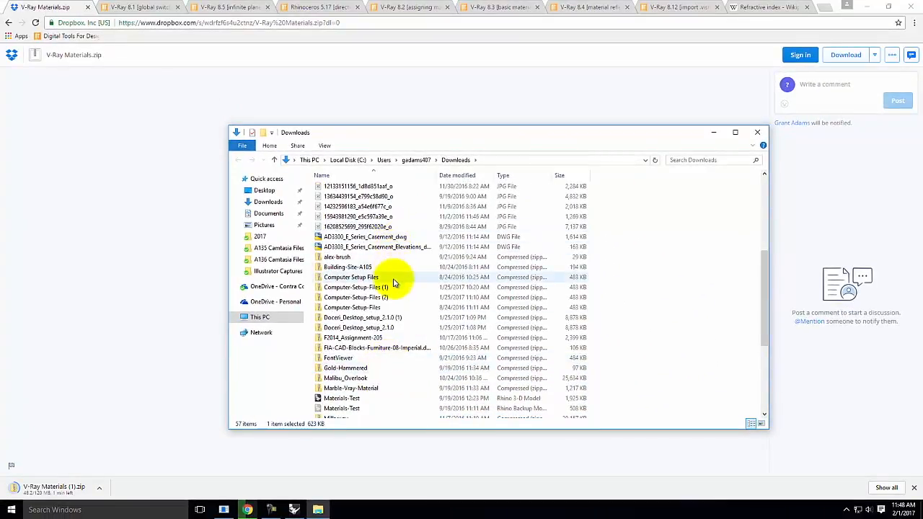
scroll(447, 338, down, 3)
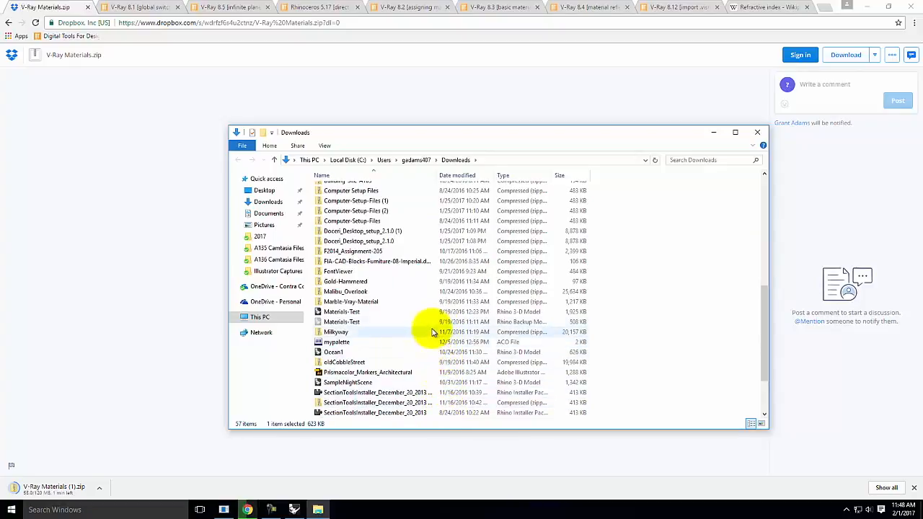
scroll(432, 328, up, 10)
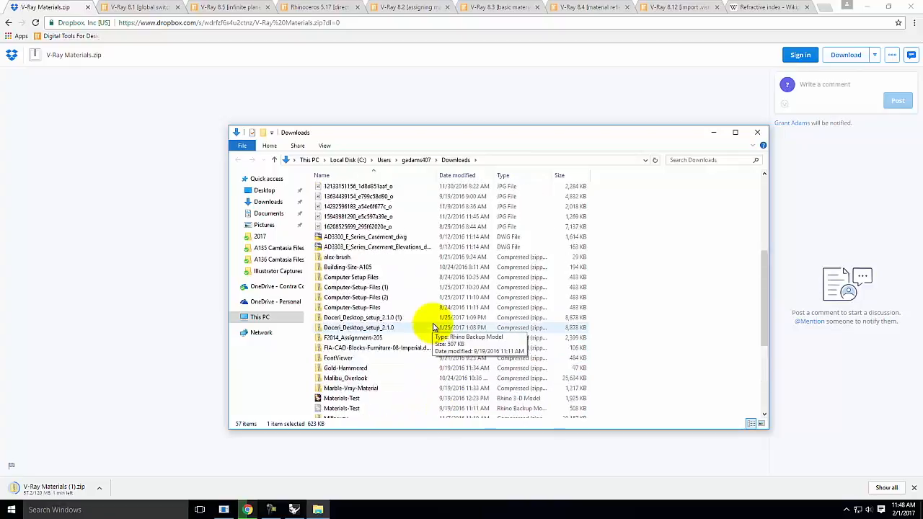
scroll(433, 328, down, 5)
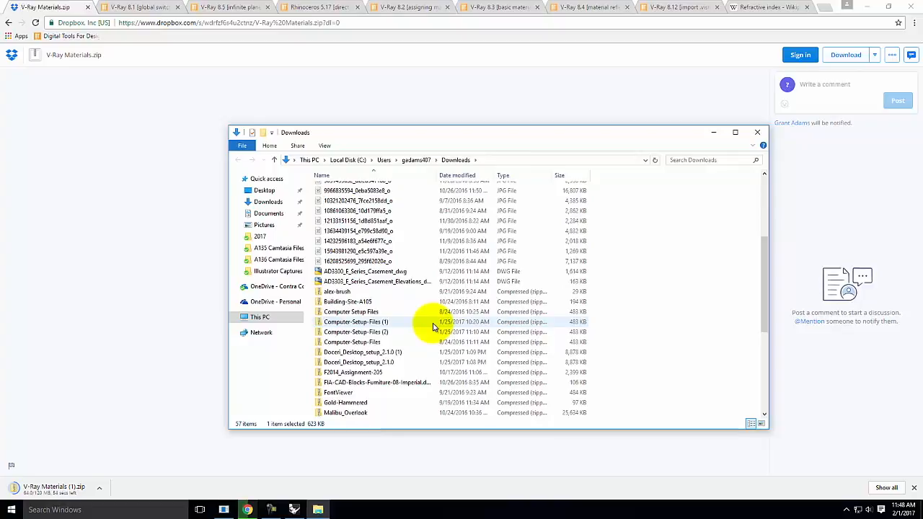
scroll(432, 328, down, 1)
scroll(432, 328, down, 1)
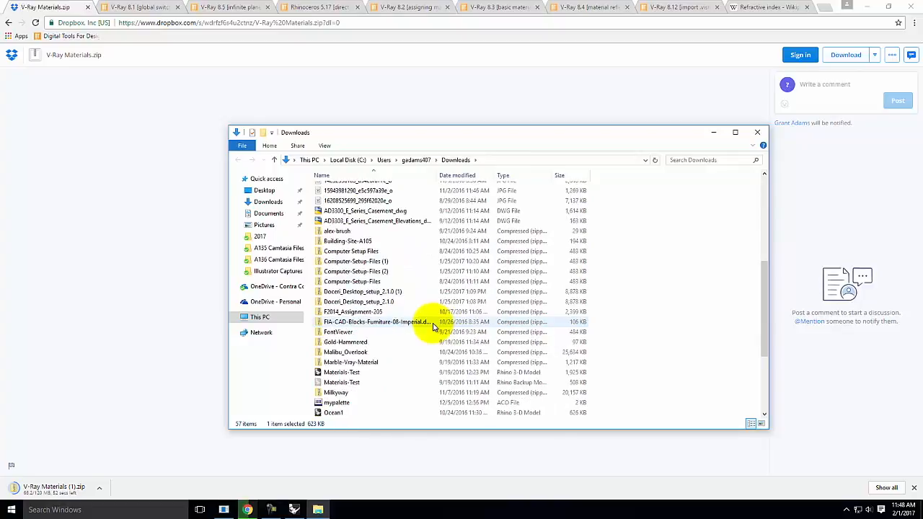
scroll(433, 328, down, 3)
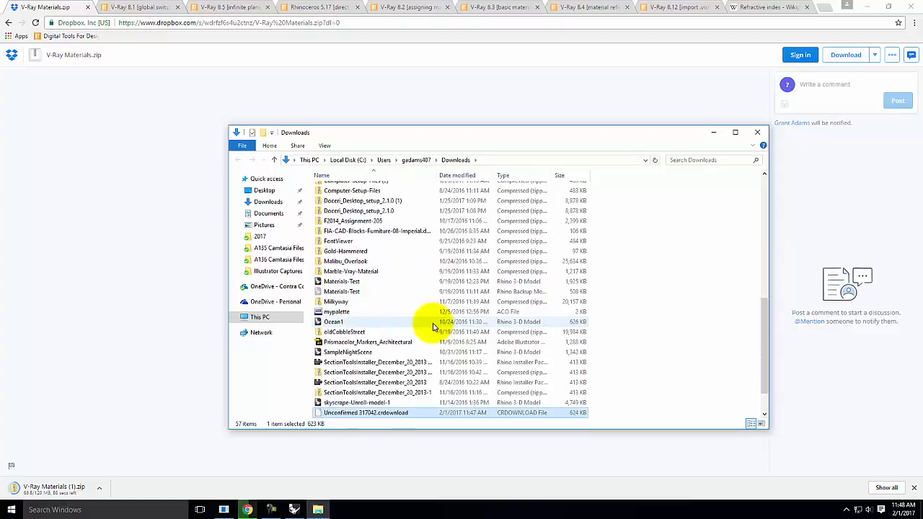
scroll(432, 328, down, 1)
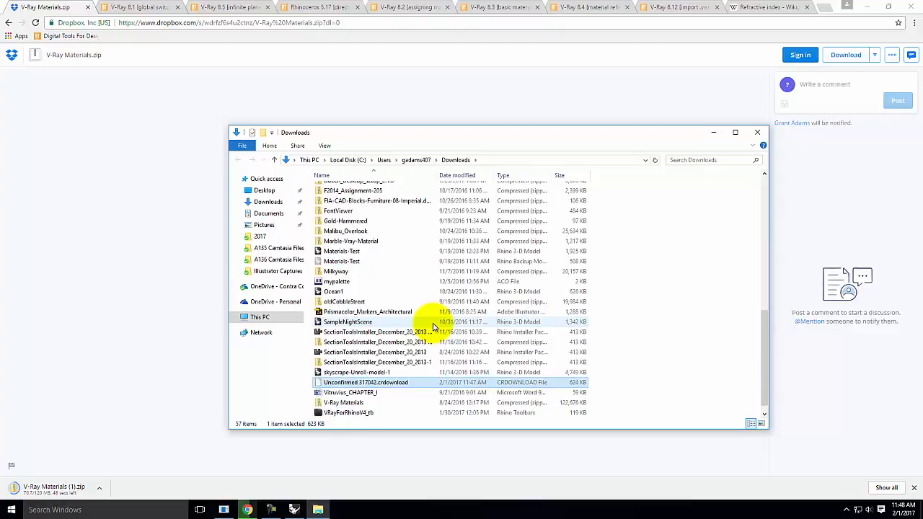
scroll(432, 328, down, 1)
click(375, 392)
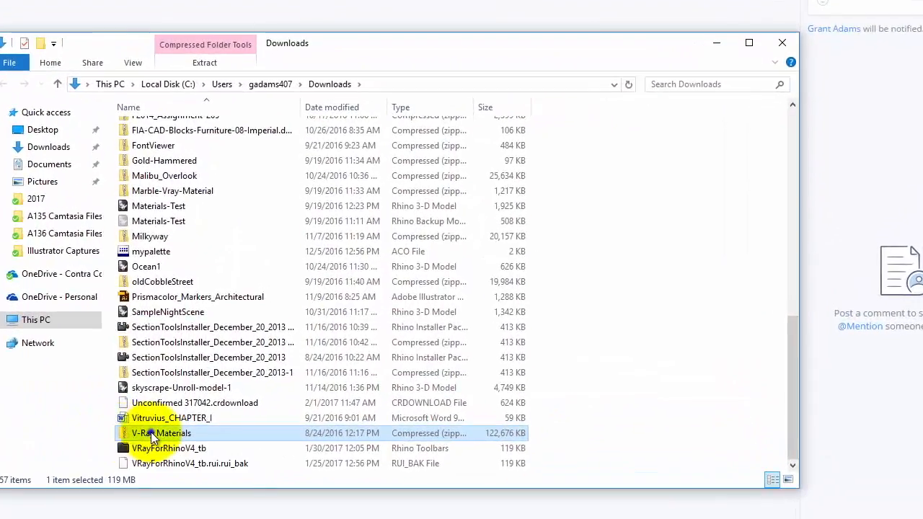
right_click(152, 433)
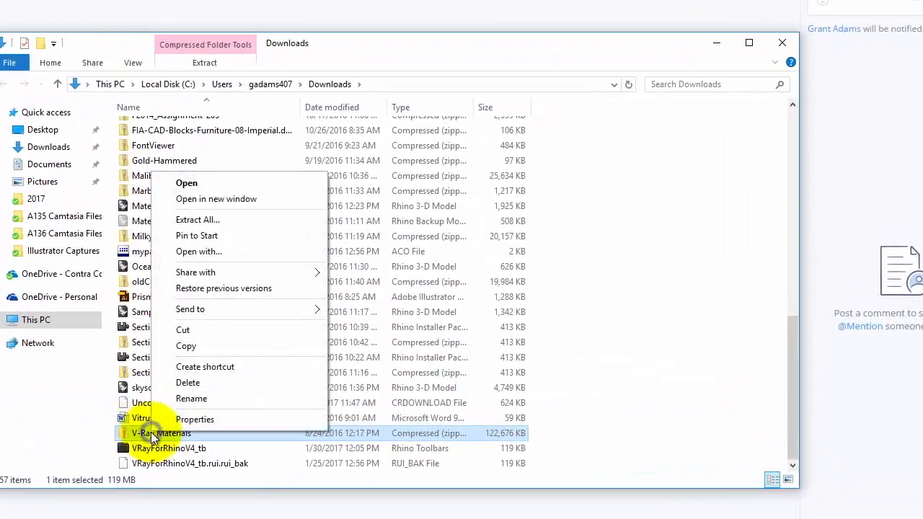
click(242, 219)
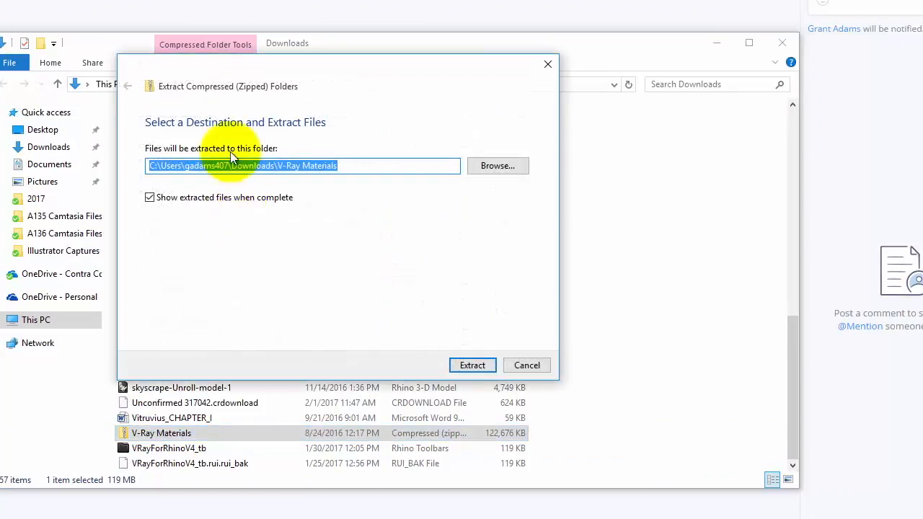
click(493, 167)
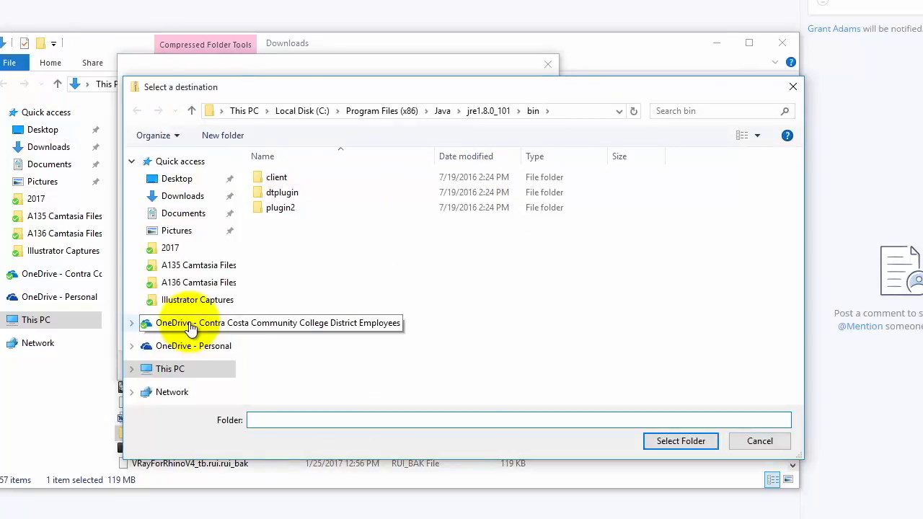
click(189, 324)
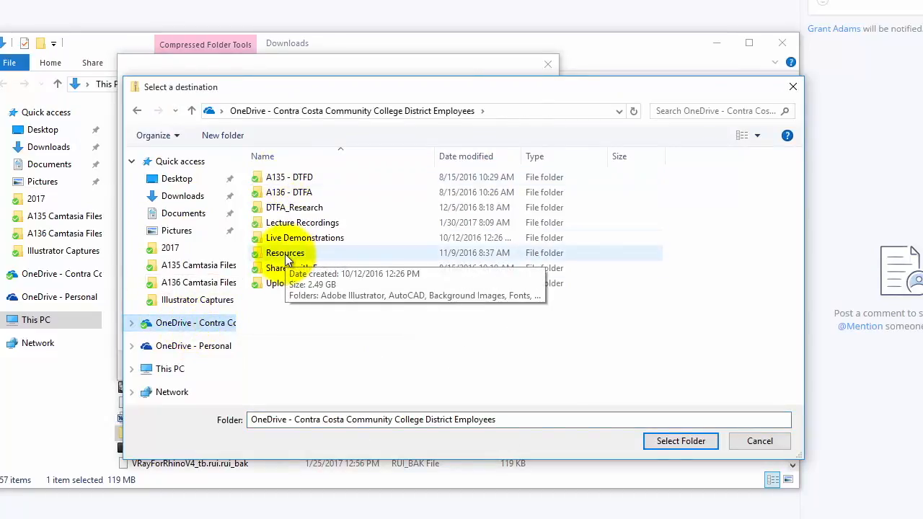
double_click(285, 254)
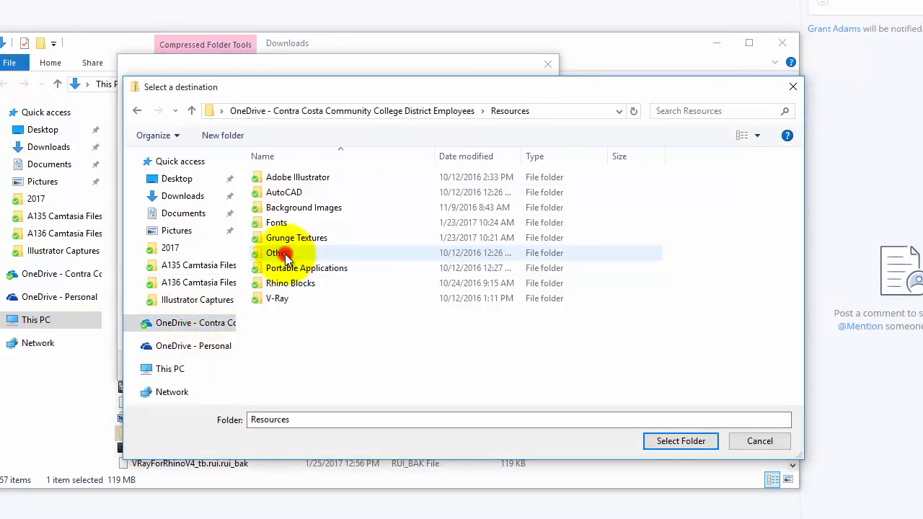
double_click(271, 300)
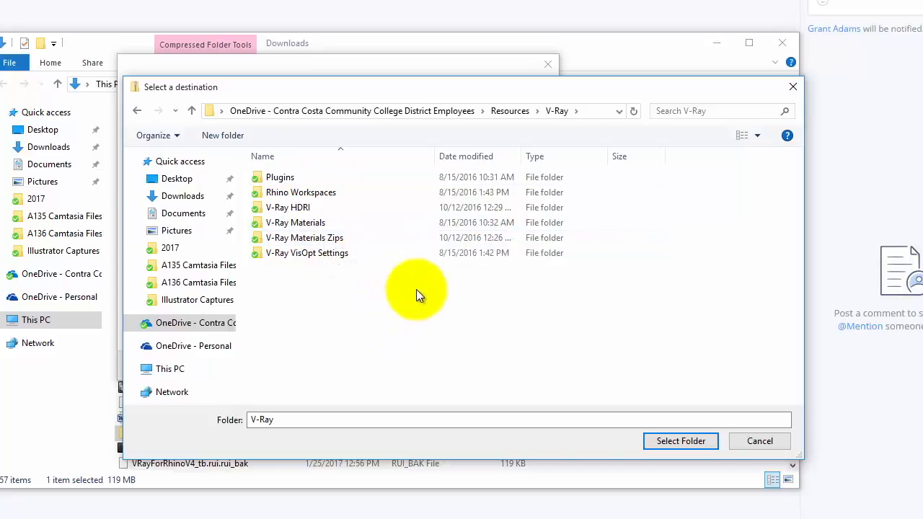
click(759, 441)
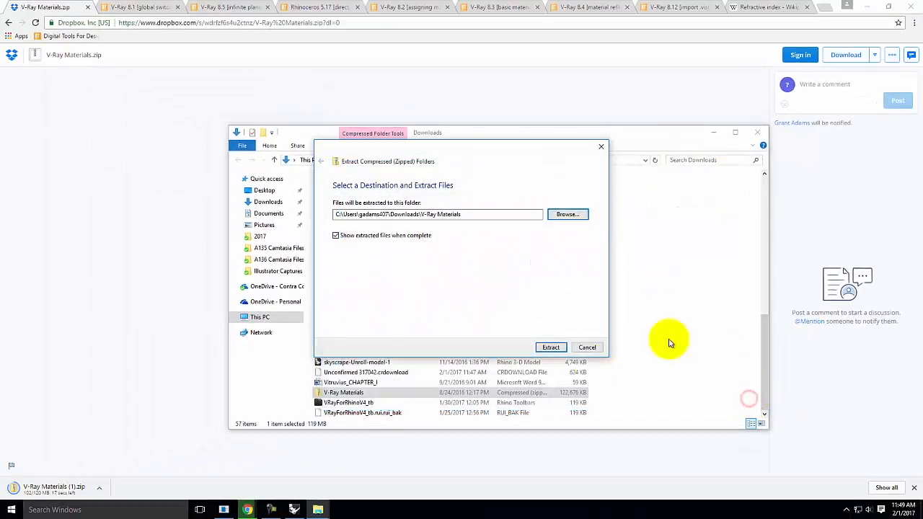
click(588, 348)
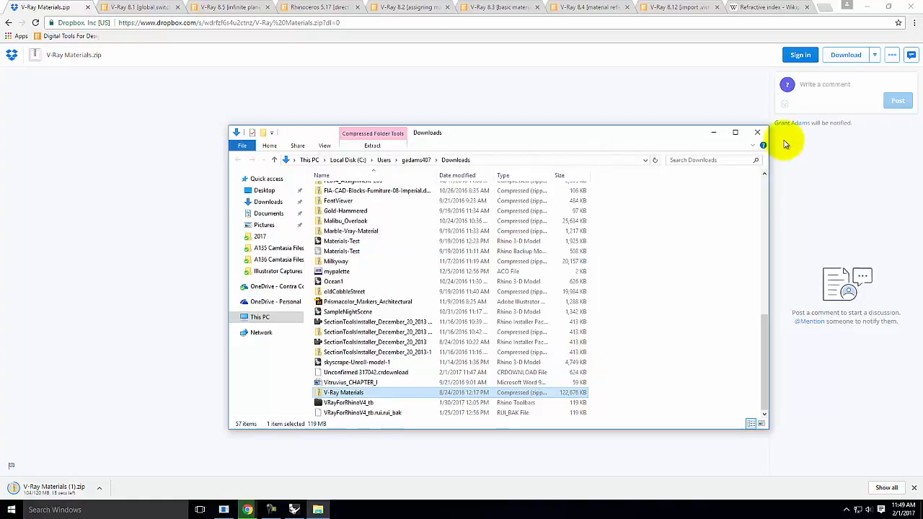
click(757, 132)
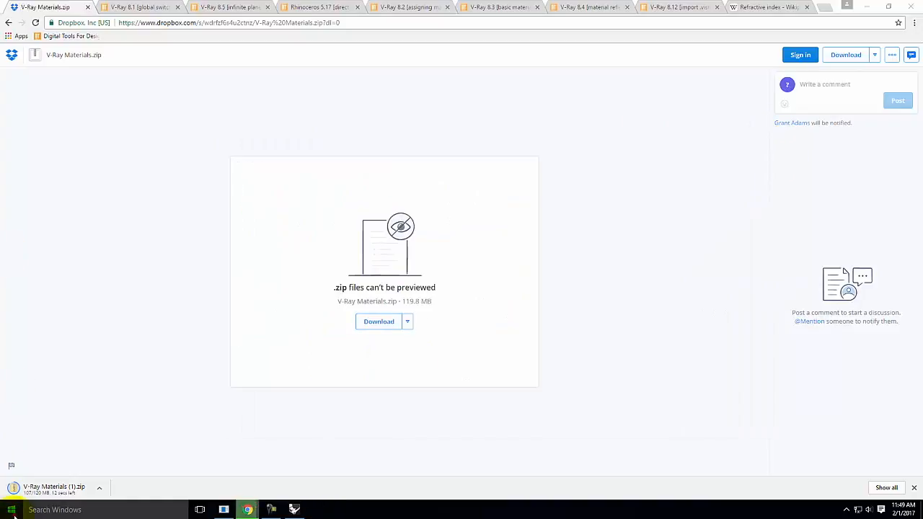
- Open the V-Ray Materials folder under Resources > V-Ray in the Contra Costa Community College District OneDrive in File Explorer
click(12, 510)
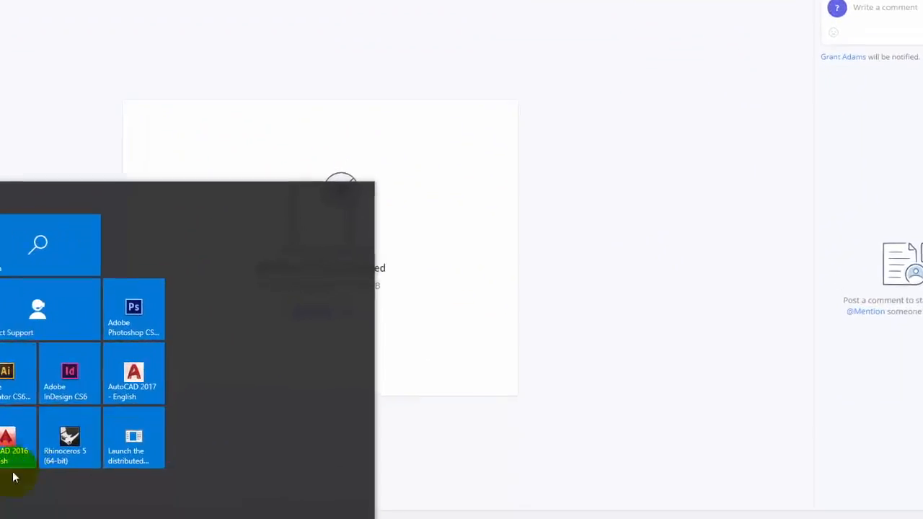
click(1, 477)
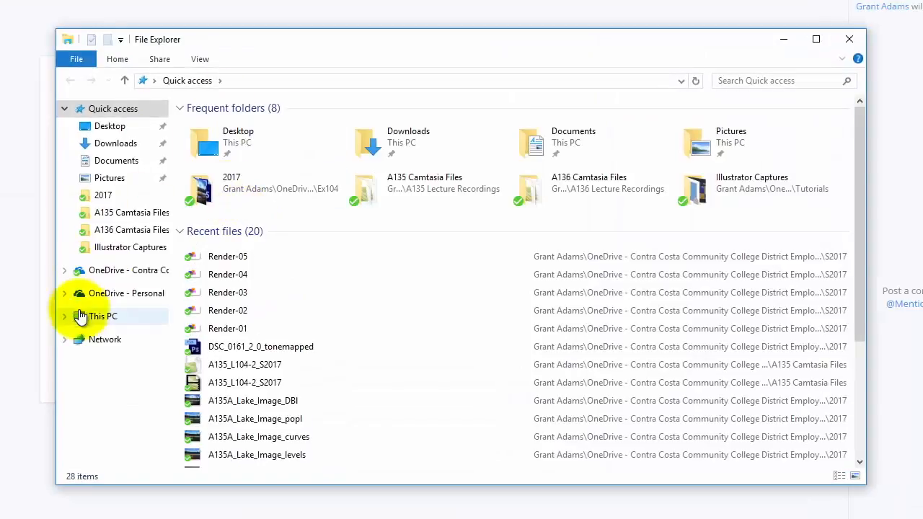
click(101, 271)
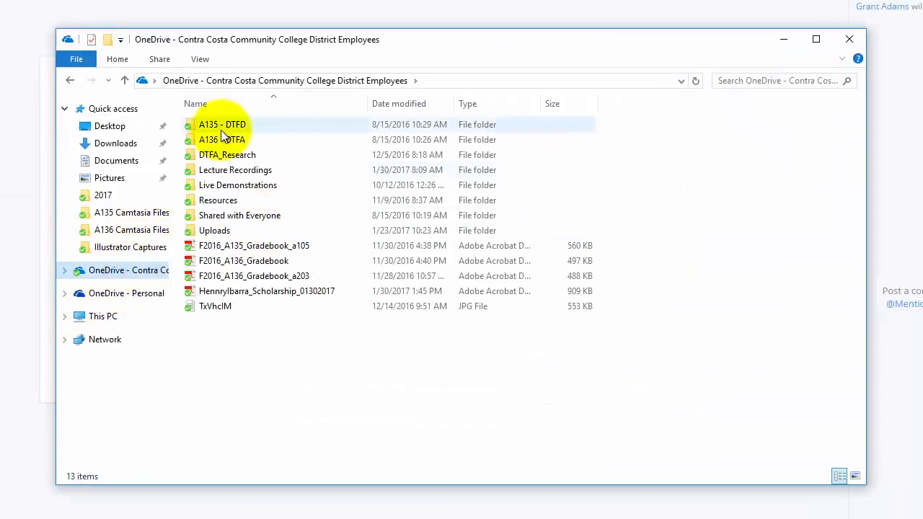
double_click(220, 200)
click(223, 246)
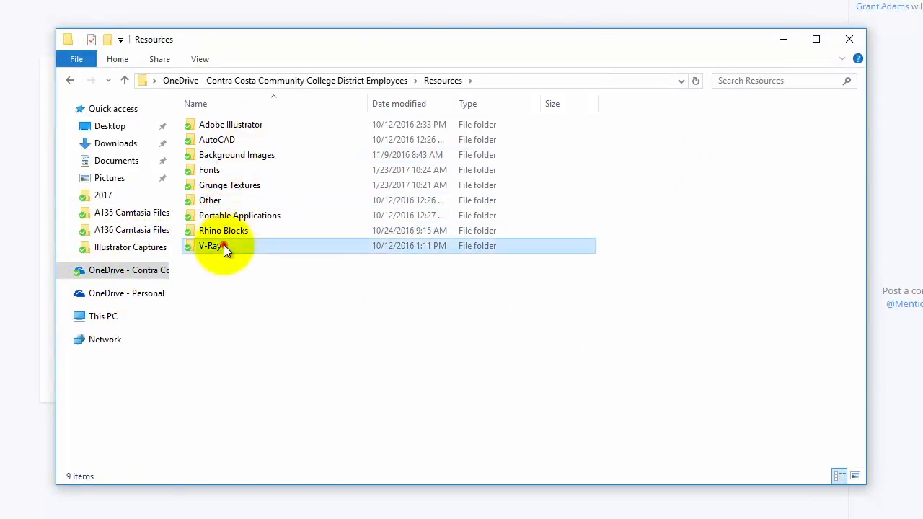
double_click(224, 246)
double_click(241, 169)
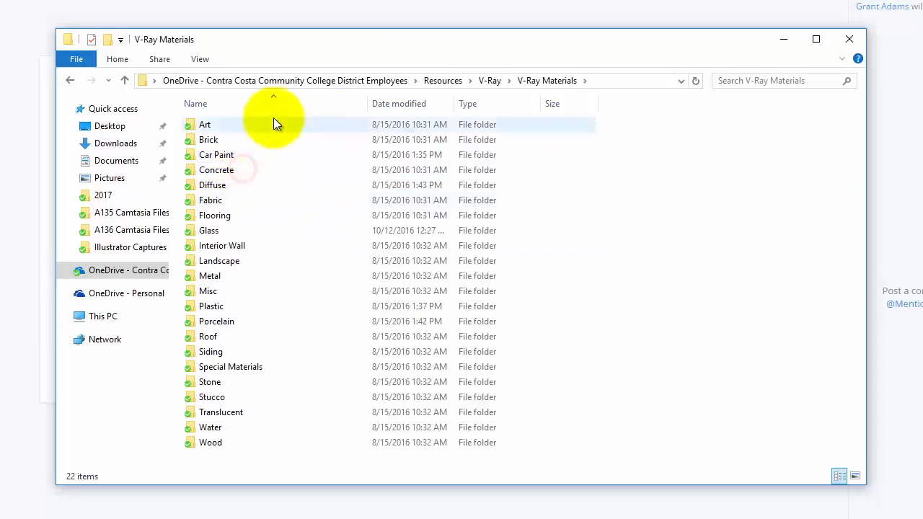
- Look over the material category folders such as Art, Flooring, Interior Wall, Metal and Siding, and put the File Explorer window away
click(240, 126)
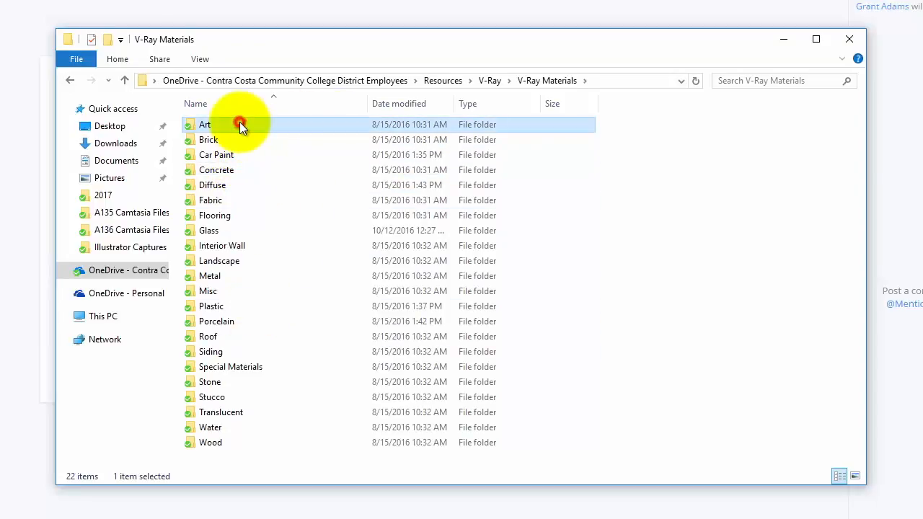
click(240, 216)
click(239, 250)
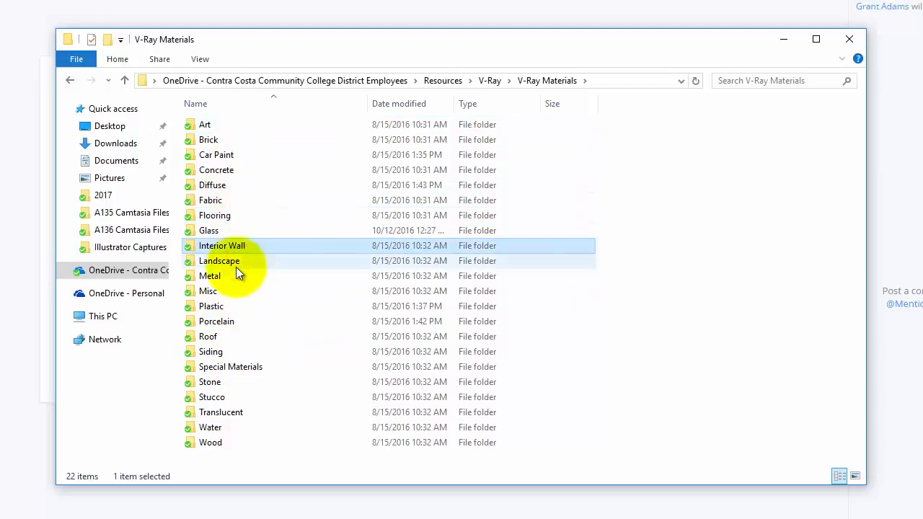
click(221, 278)
click(220, 351)
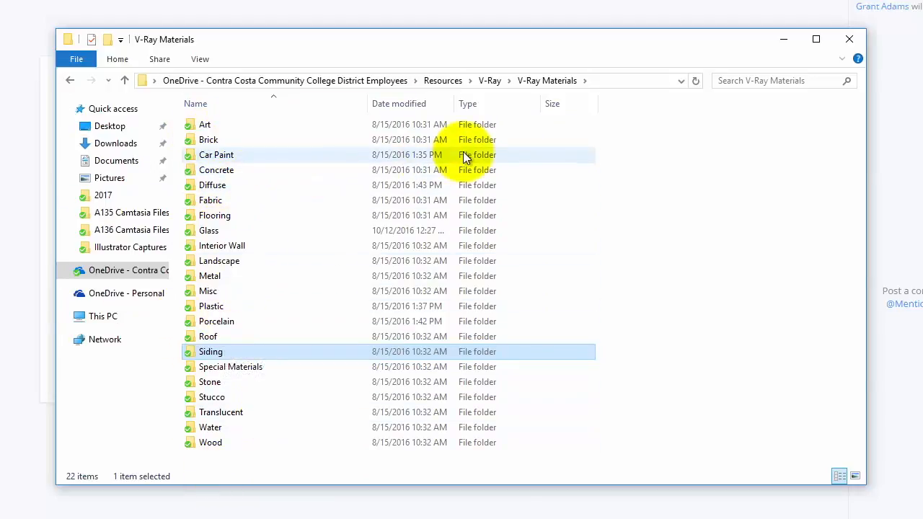
click(783, 39)
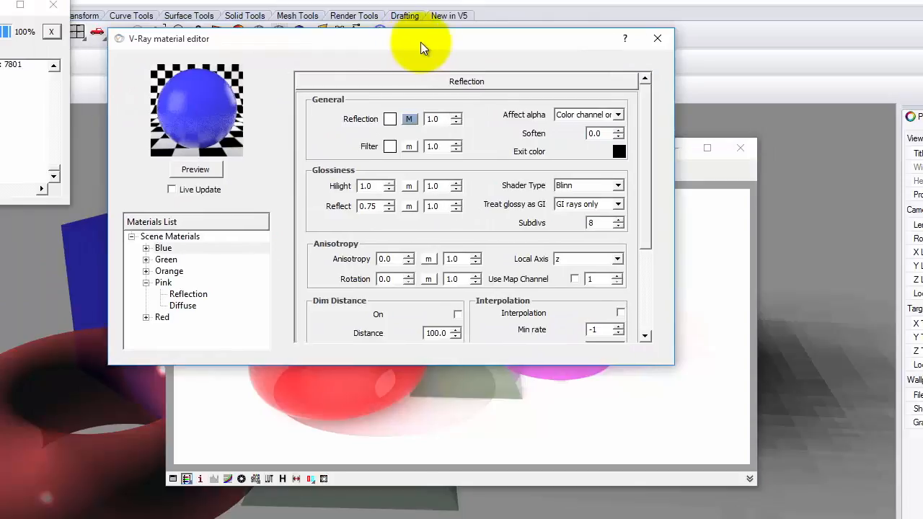
- In Rhino's V-Ray material editor, start loading a material into Scene Materials and browse to OneDrive's Resources > V-Ray > V-Ray Materials folder
click(145, 283)
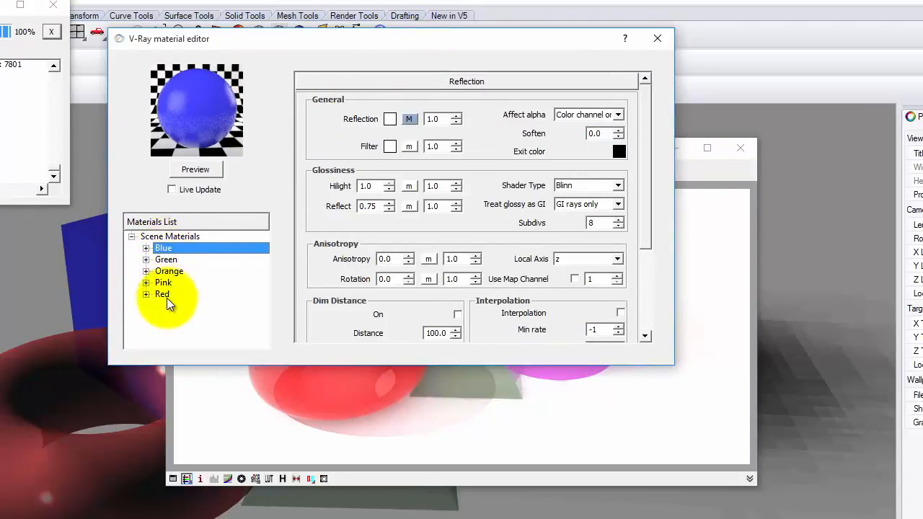
click(165, 236)
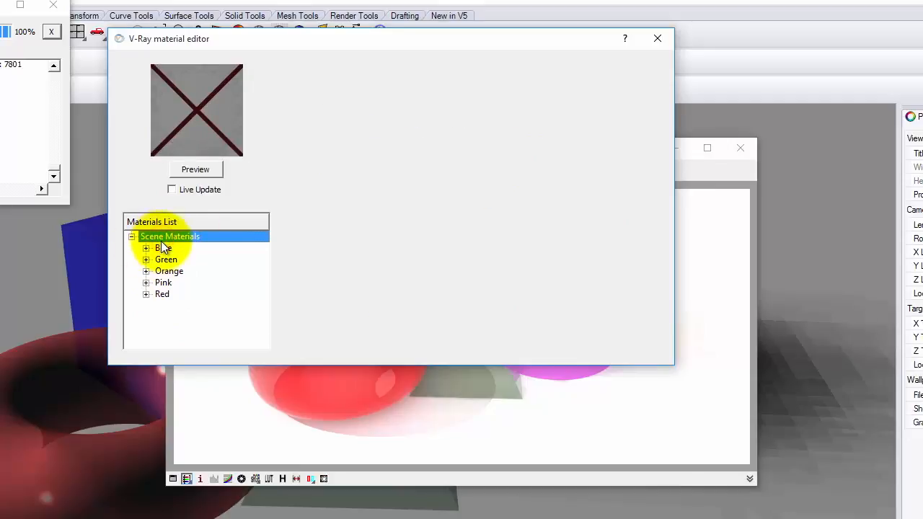
right_click(166, 236)
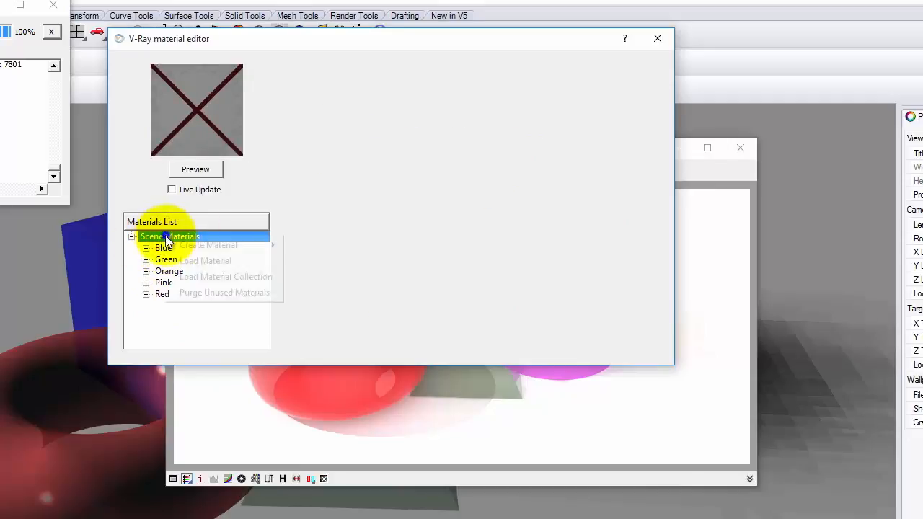
click(215, 261)
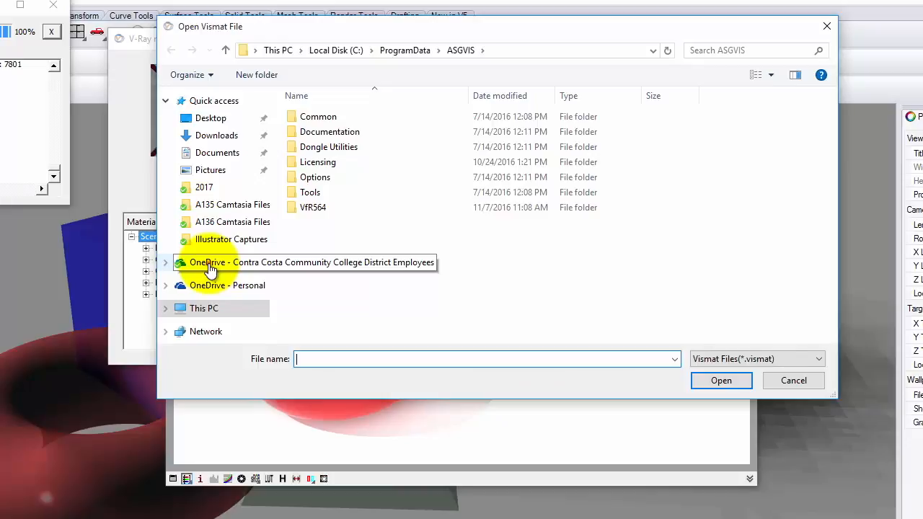
click(209, 264)
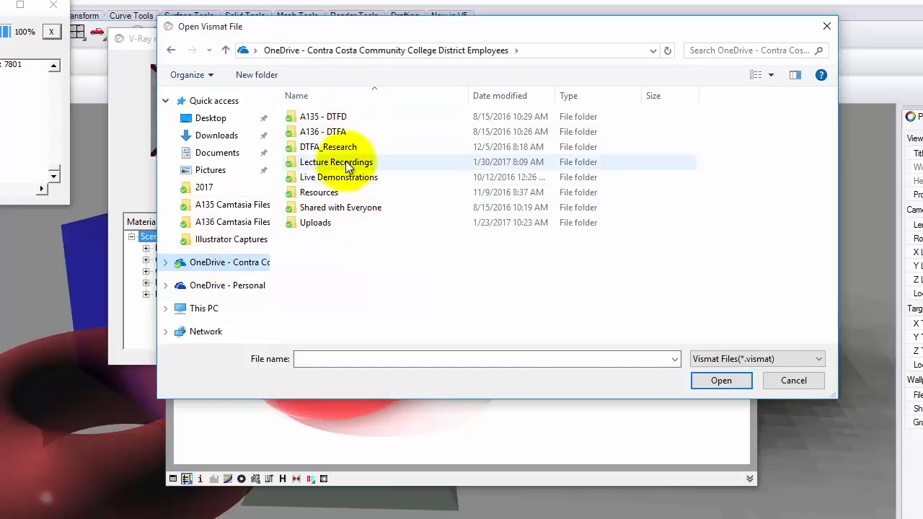
double_click(344, 193)
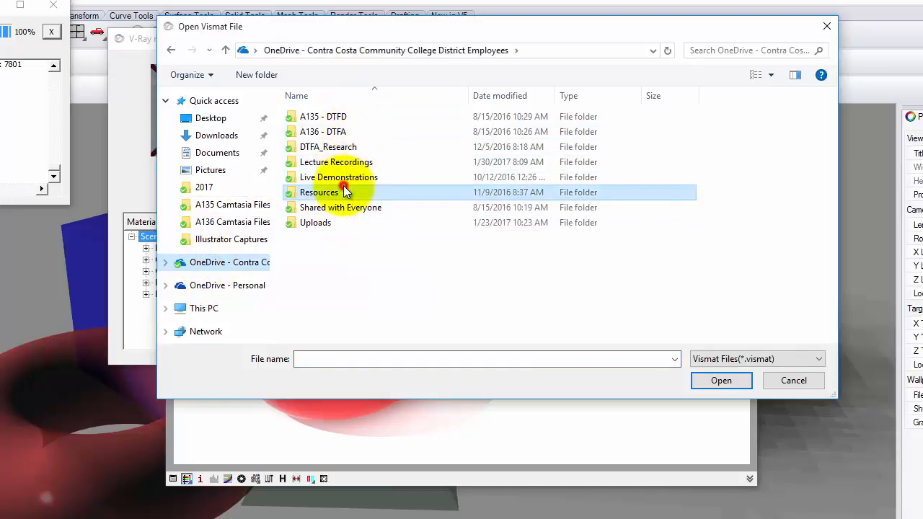
double_click(313, 237)
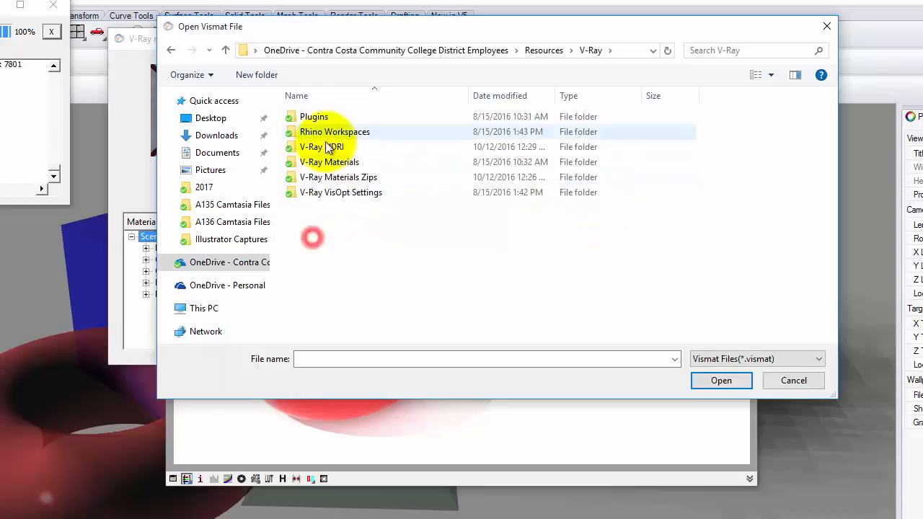
double_click(322, 162)
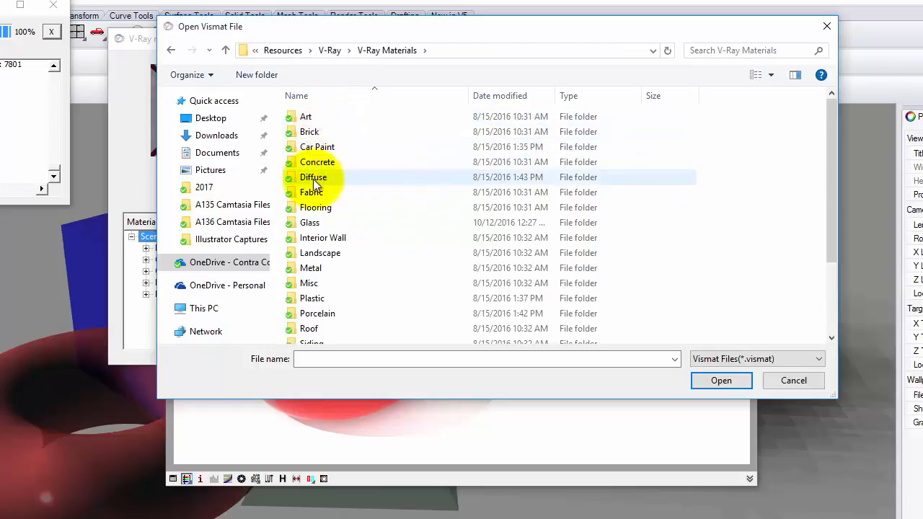
- Load Gold.vismat from the Metal > Gold folder into the scene and generate a preview of the Gold material
scroll(353, 289, down, 1)
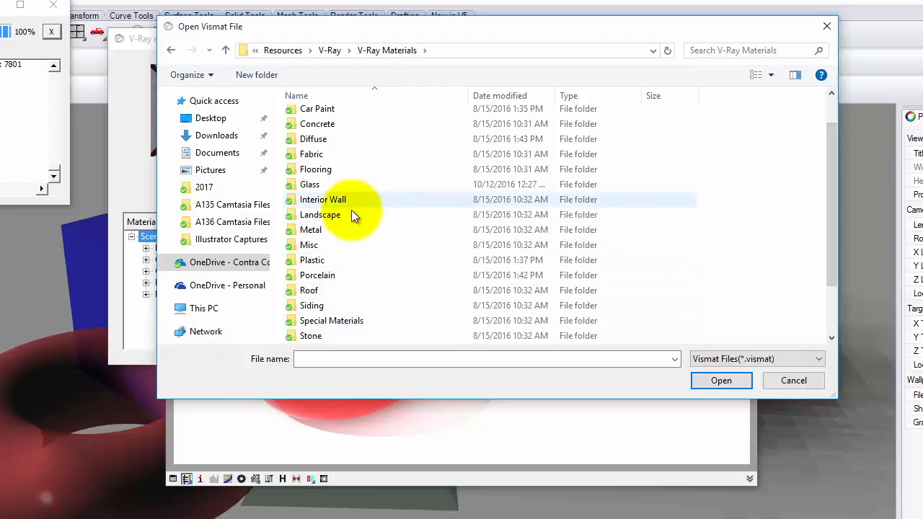
double_click(318, 231)
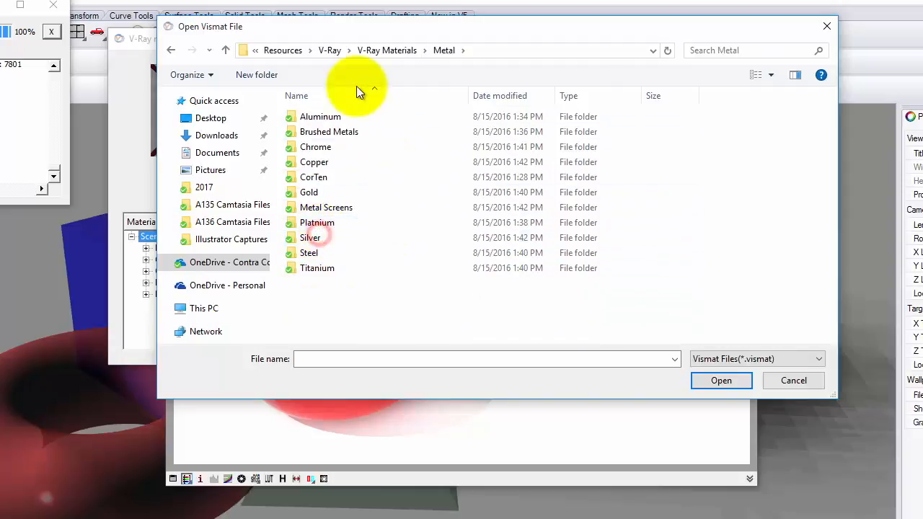
double_click(311, 193)
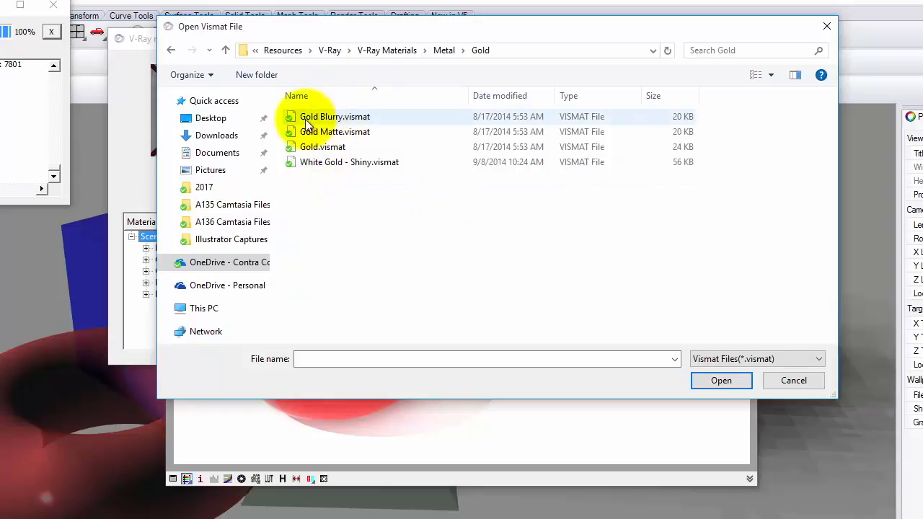
click(336, 149)
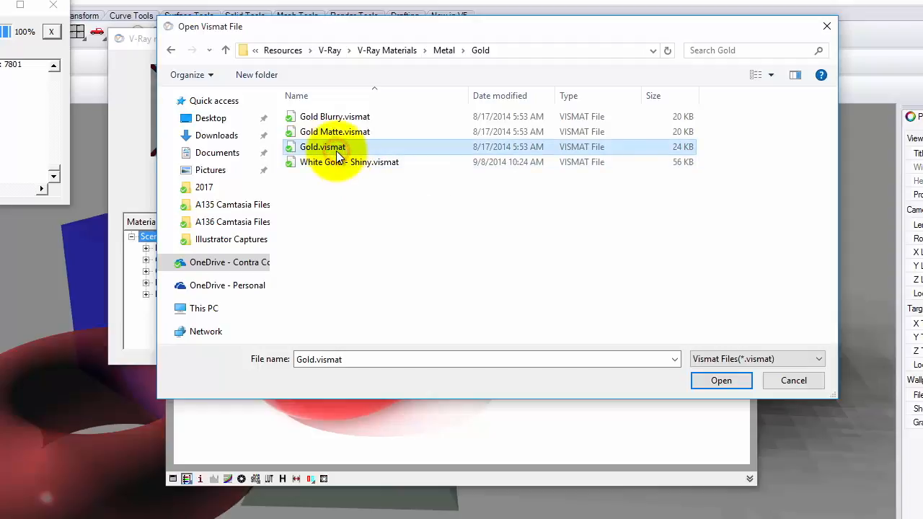
click(728, 378)
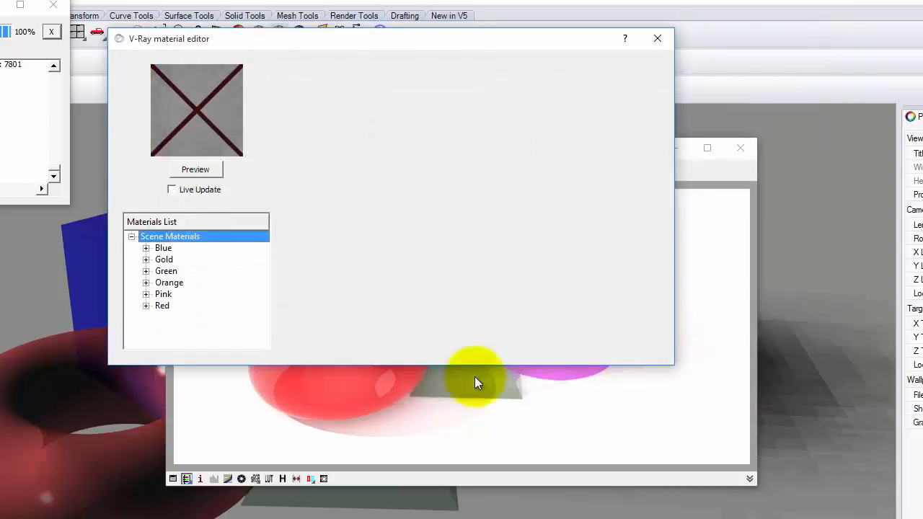
click(165, 259)
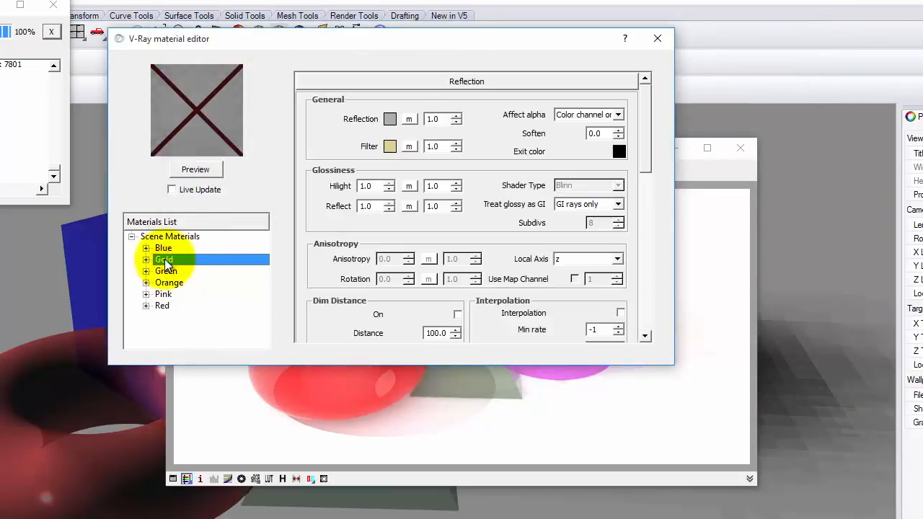
click(203, 169)
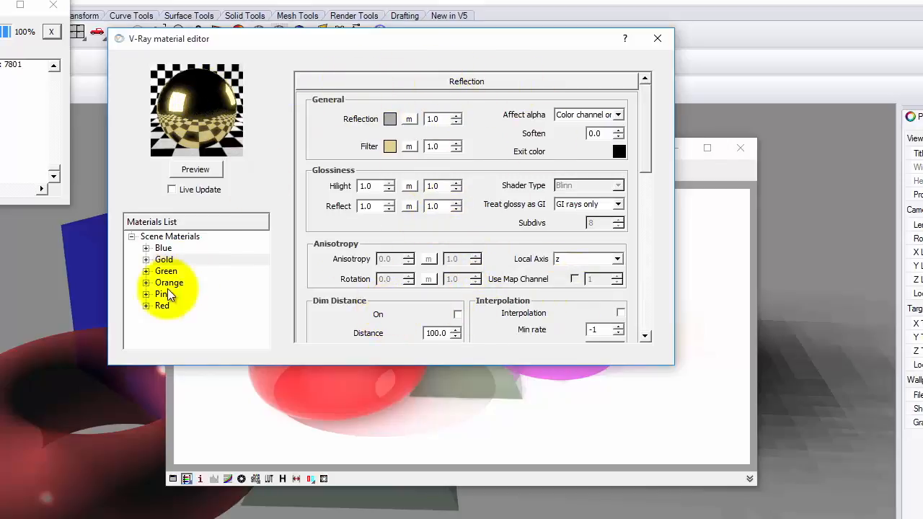
- Examine the Gold material's Reflection, Reflection1 and Diffuse layers and their reflection and glossiness settings
click(147, 259)
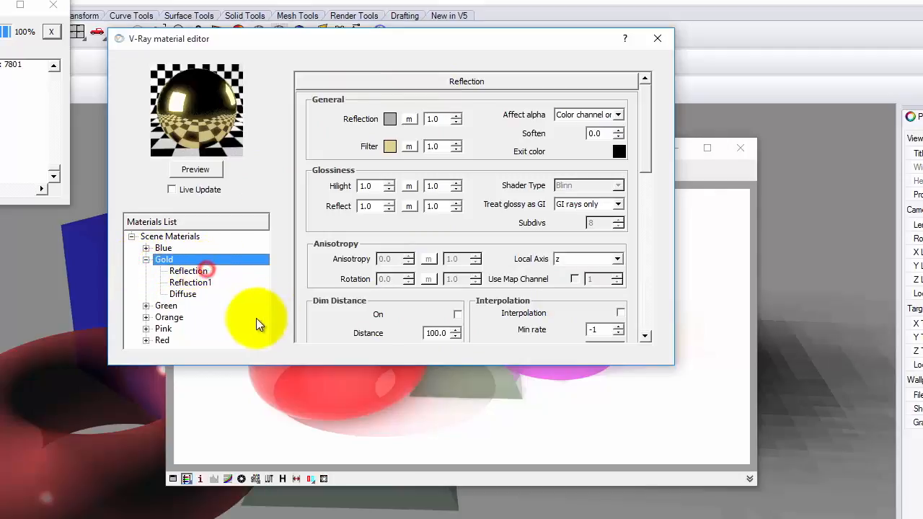
click(189, 272)
click(189, 283)
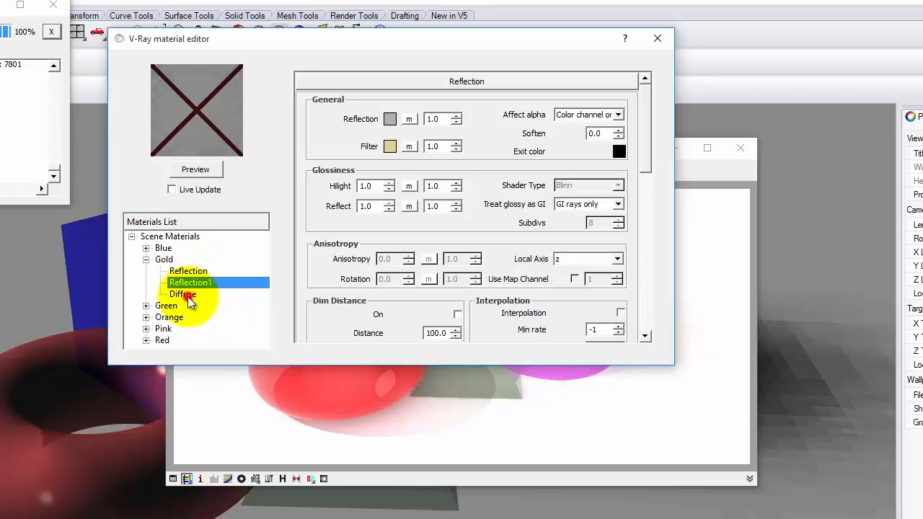
click(186, 294)
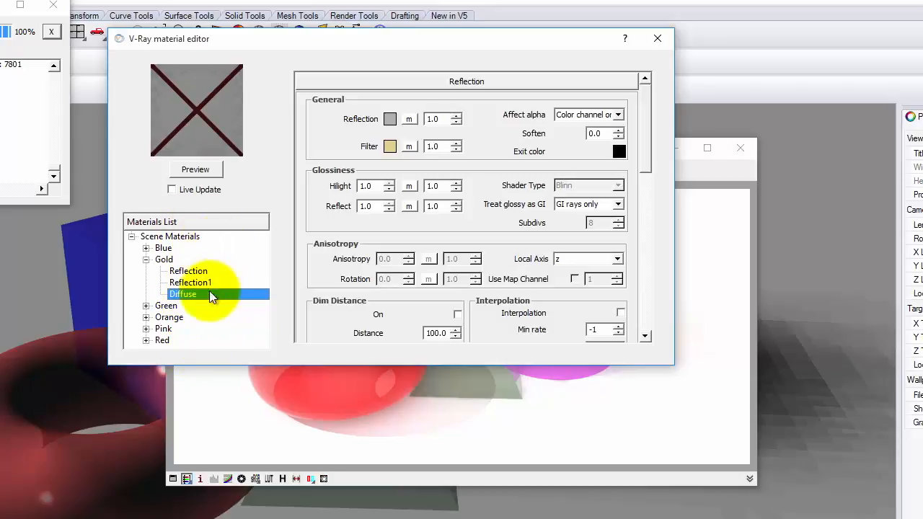
drag(640, 112, 642, 214)
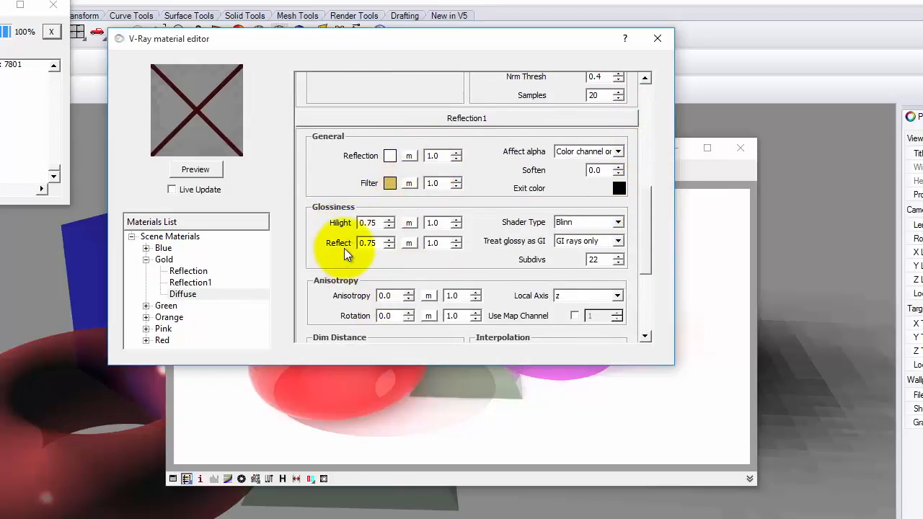
drag(645, 212, 655, 128)
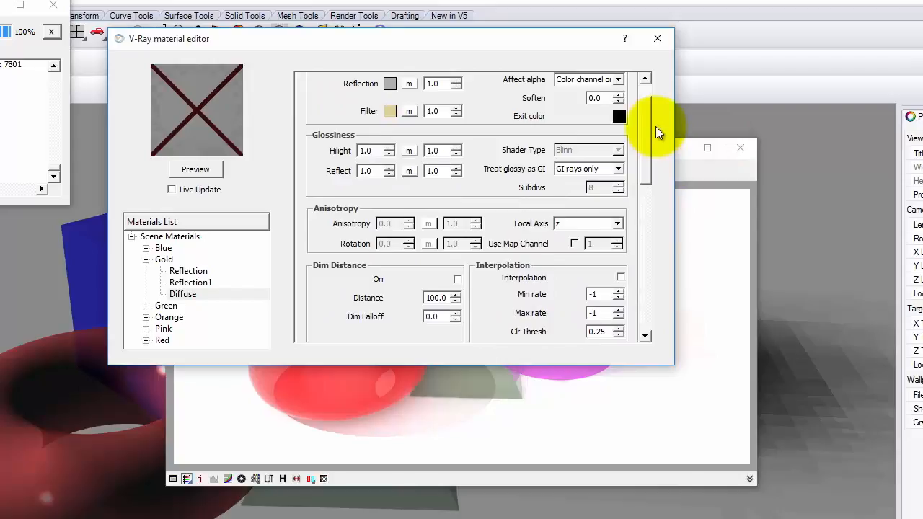
click(170, 259)
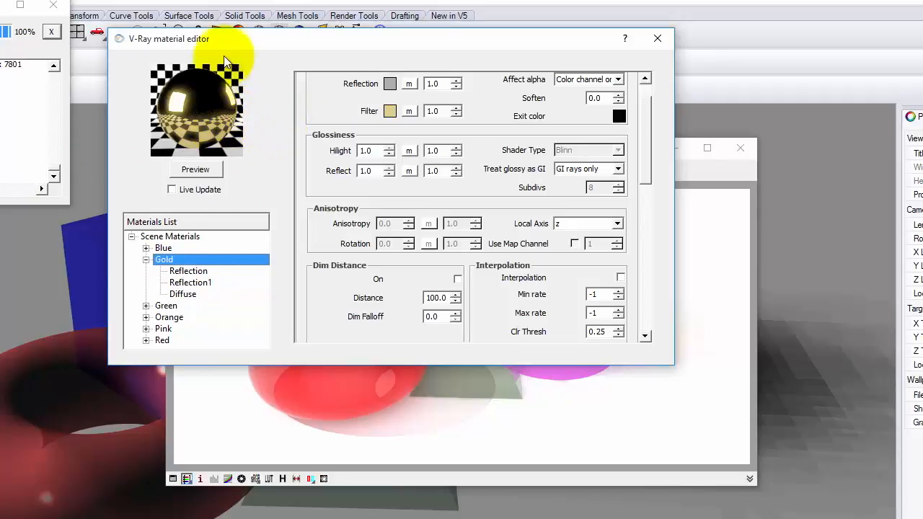
click(145, 261)
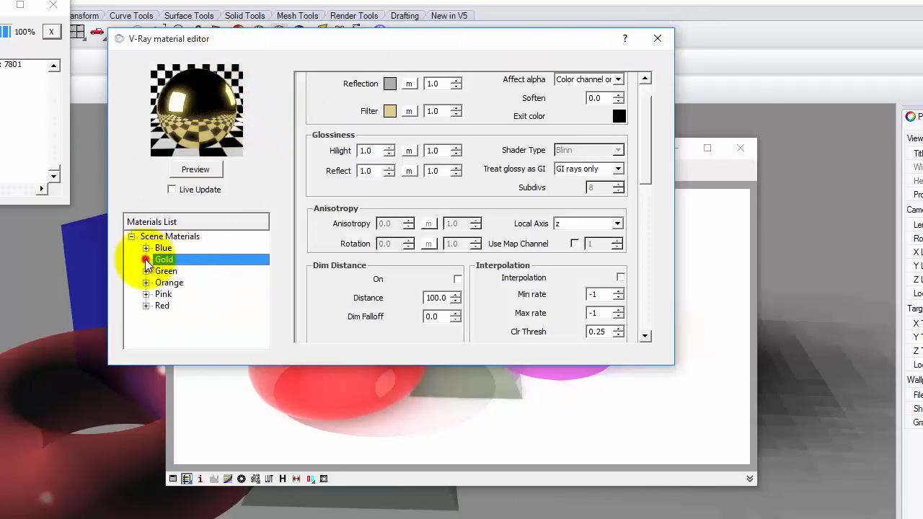
- Apply the Gold material to the blue box, and close the material editor and the V-Ray frame buffer
drag(209, 38, 468, 57)
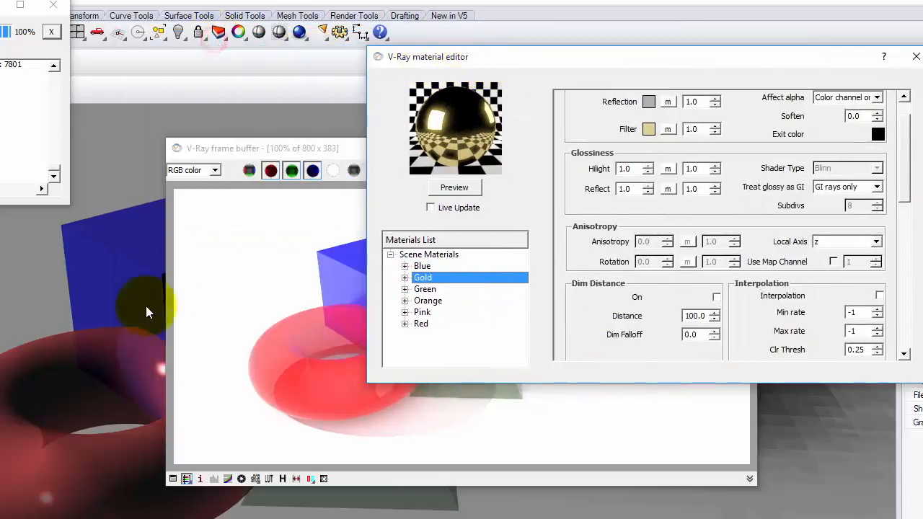
click(112, 279)
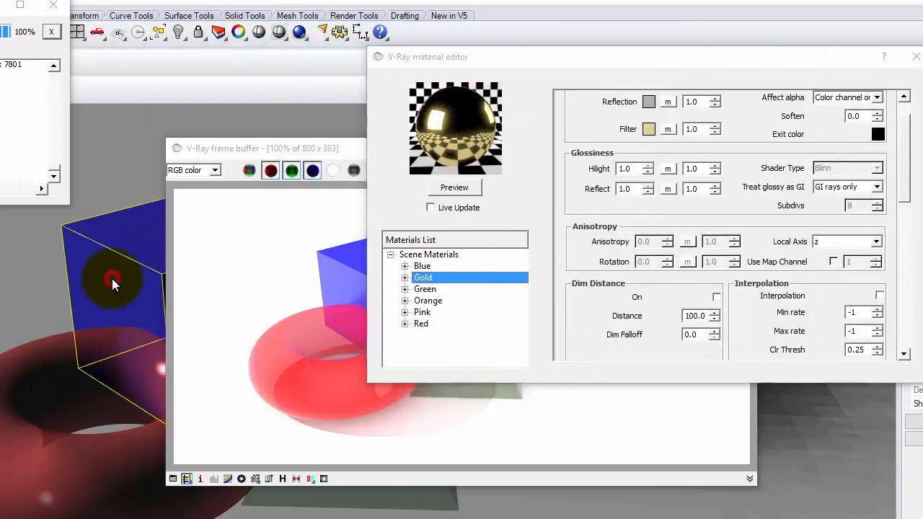
right_click(439, 278)
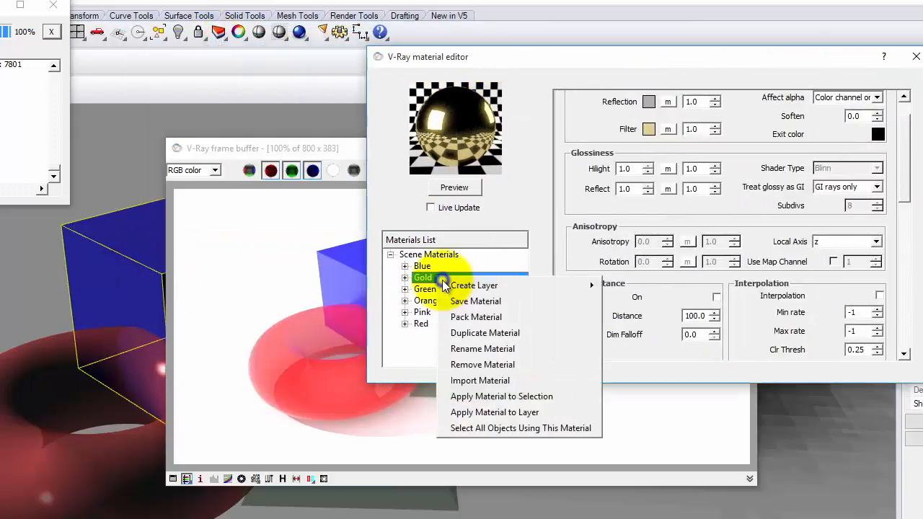
click(498, 397)
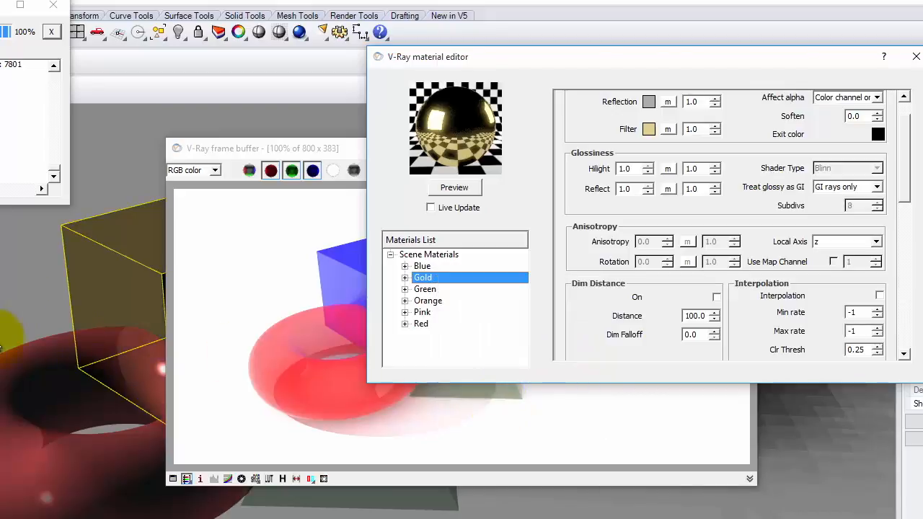
click(914, 56)
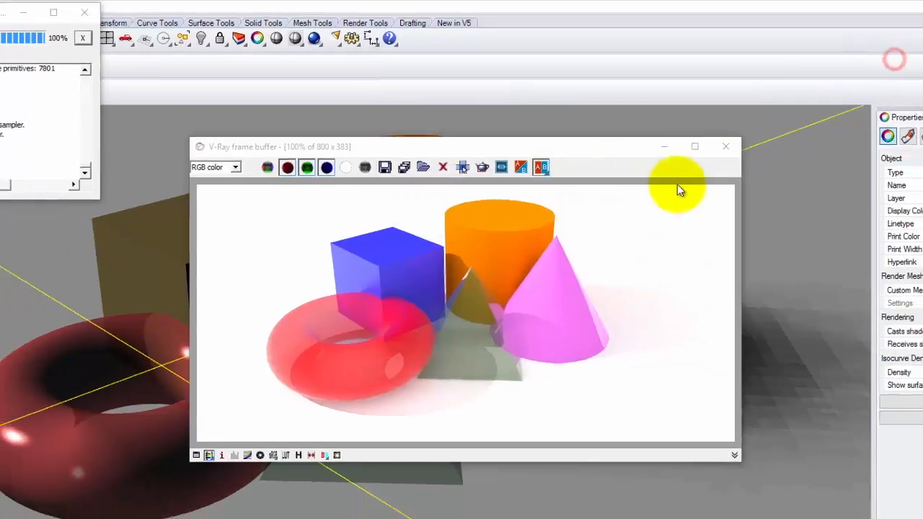
click(725, 146)
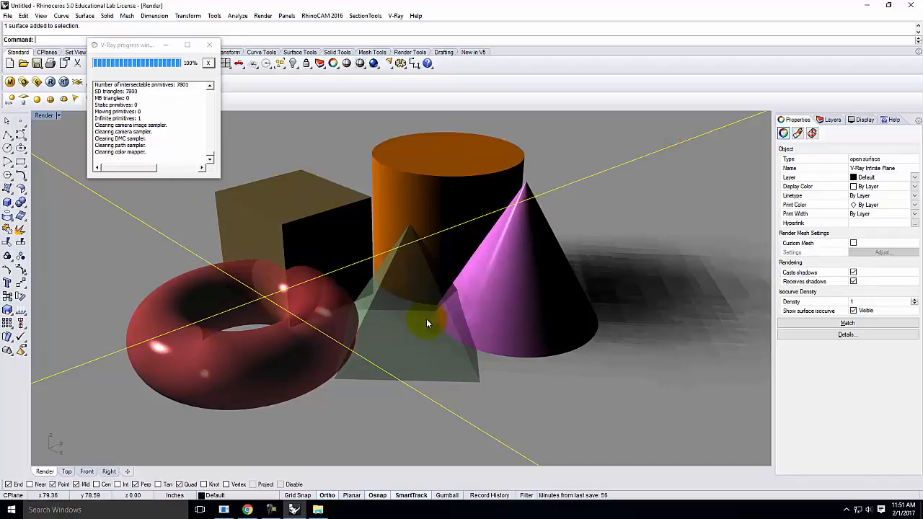
click(293, 206)
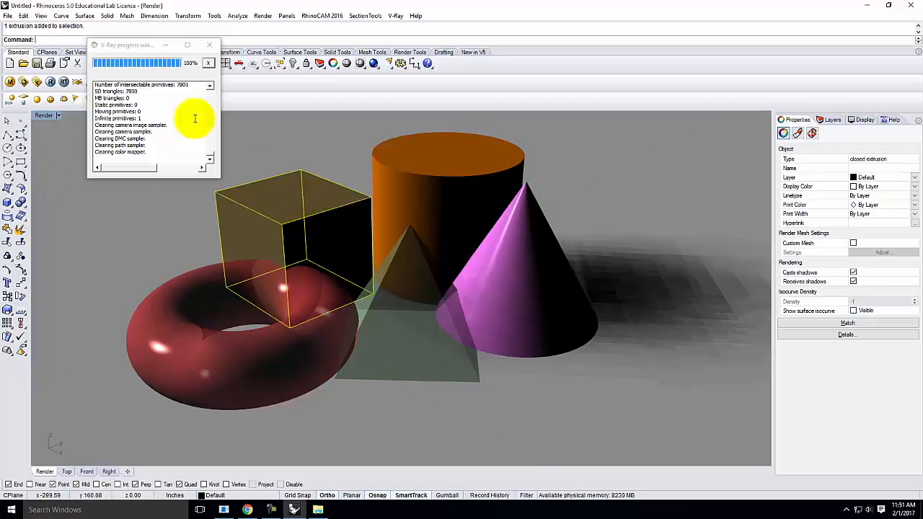
- Reopen the V-Ray material editor and load the Concrete - No Seams material from the library's Concrete folder into Scene Materials
click(13, 83)
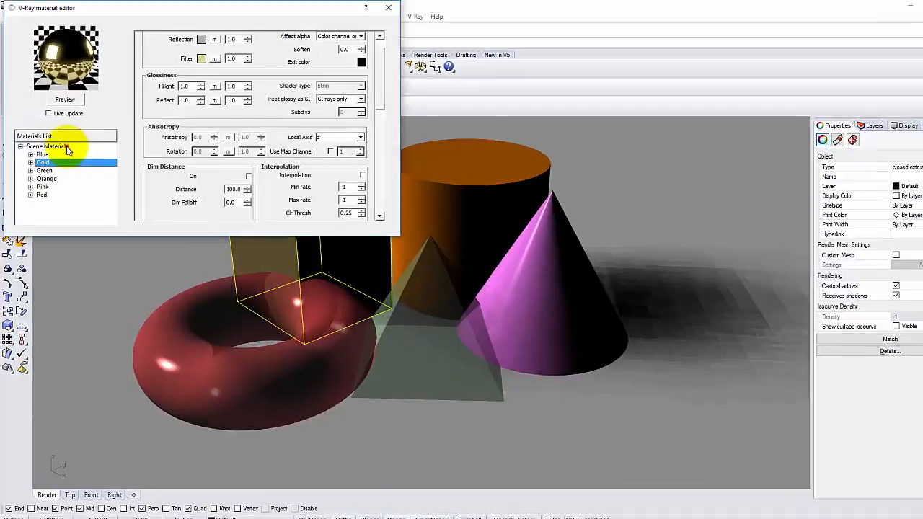
click(67, 148)
right_click(58, 147)
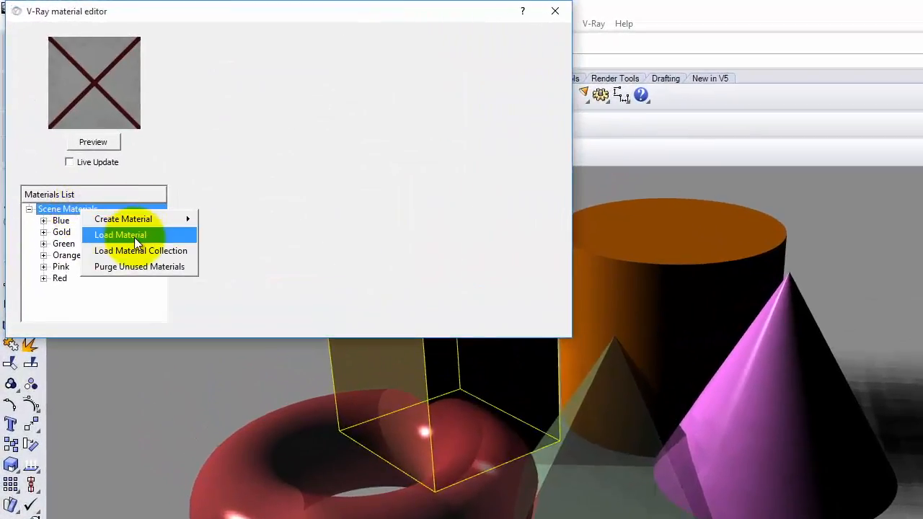
click(134, 241)
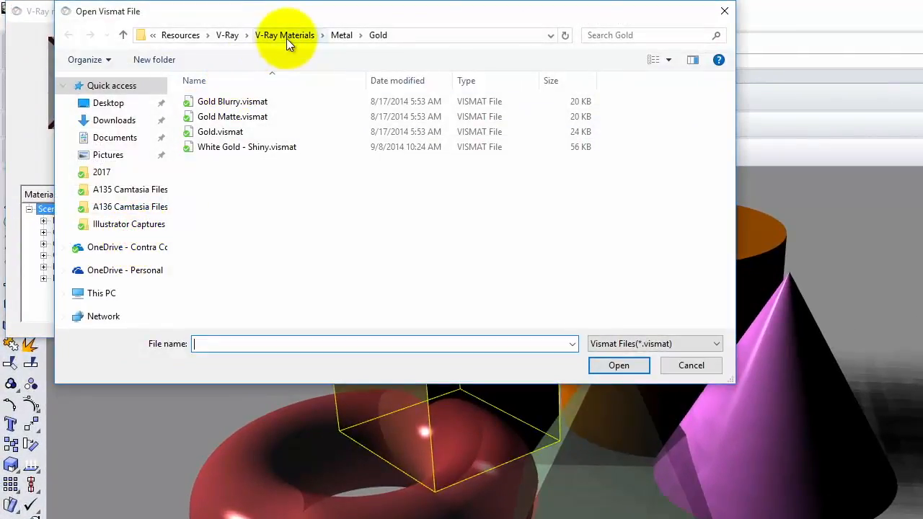
click(287, 42)
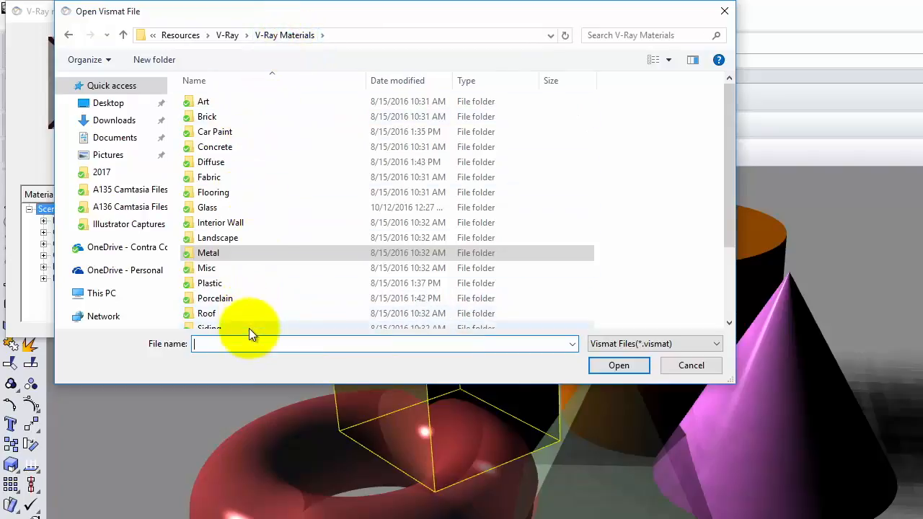
double_click(270, 146)
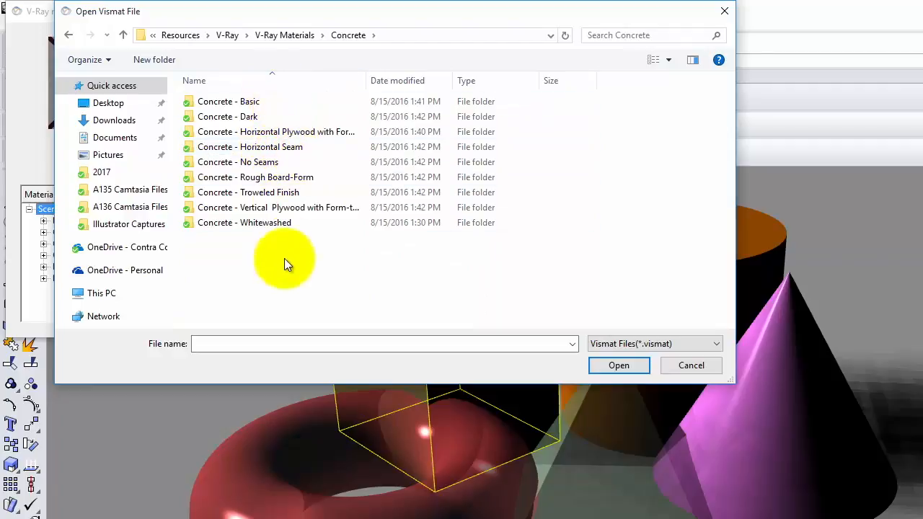
double_click(278, 165)
double_click(248, 107)
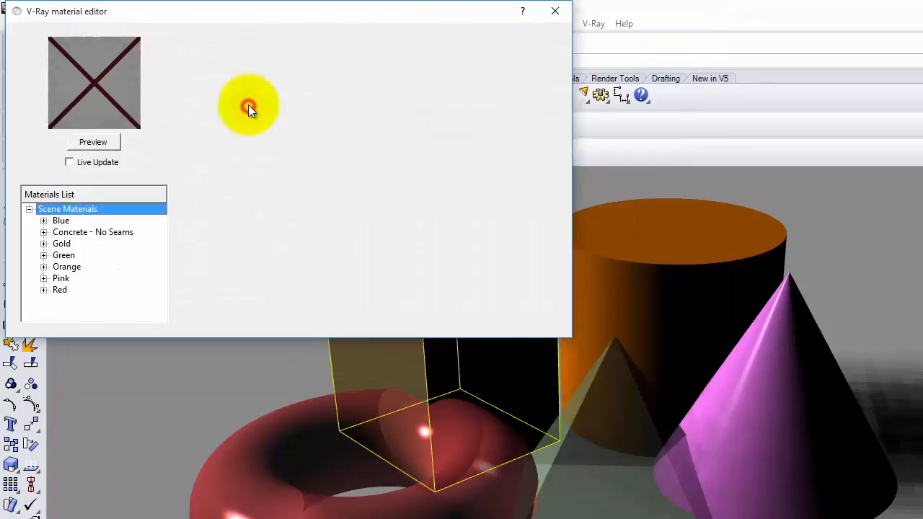
- Apply the Concrete - No Seams material to the green pyramid
click(76, 237)
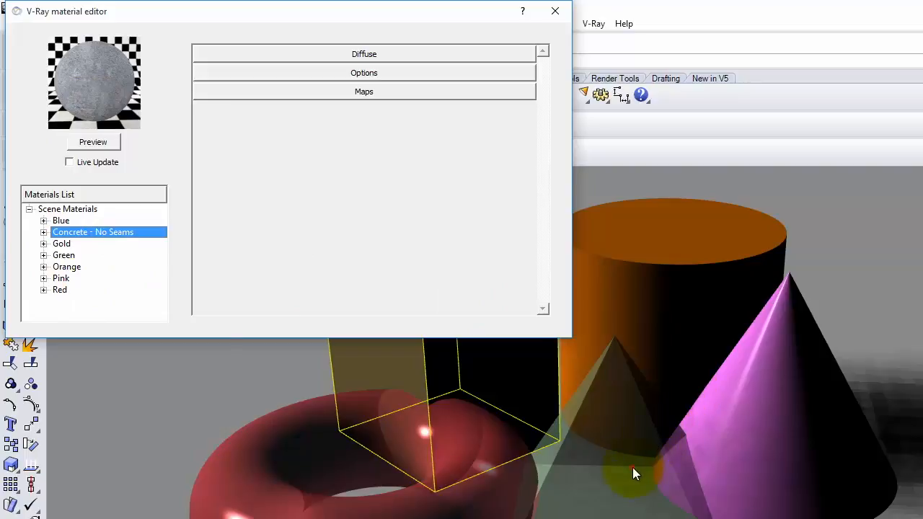
click(632, 467)
click(677, 503)
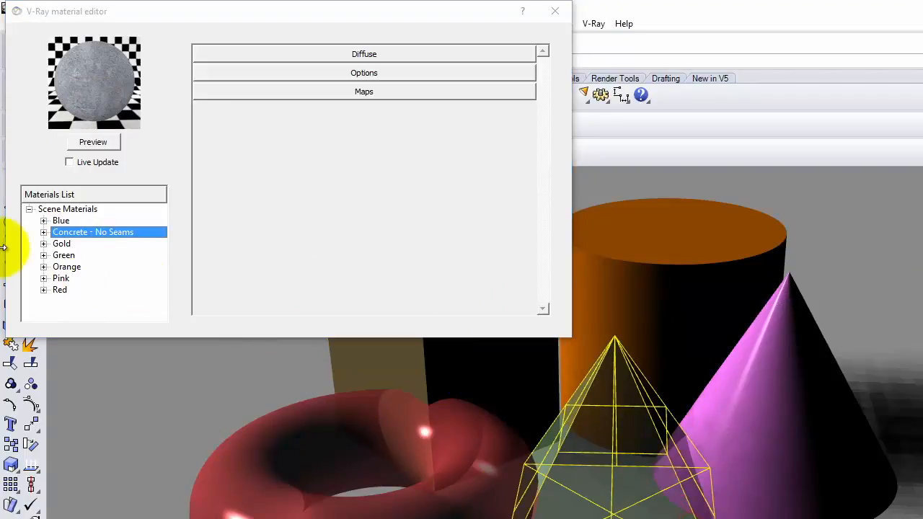
right_click(86, 232)
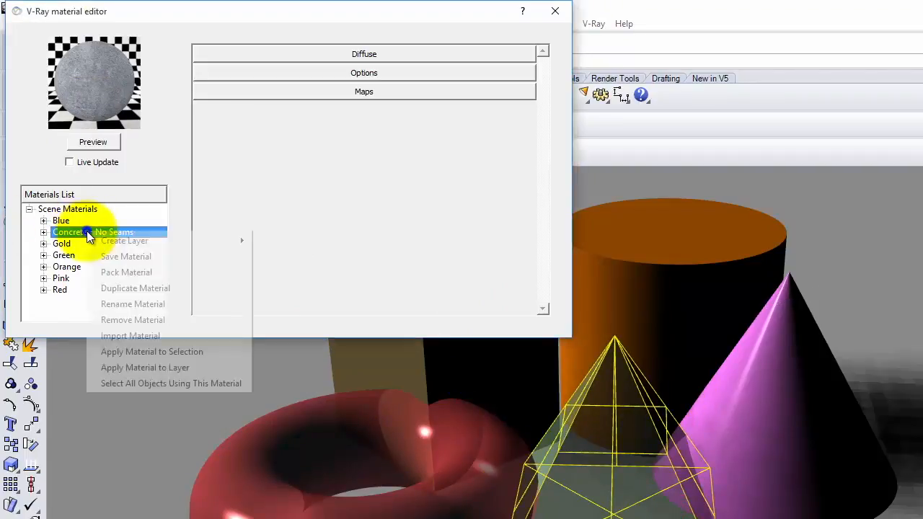
click(177, 353)
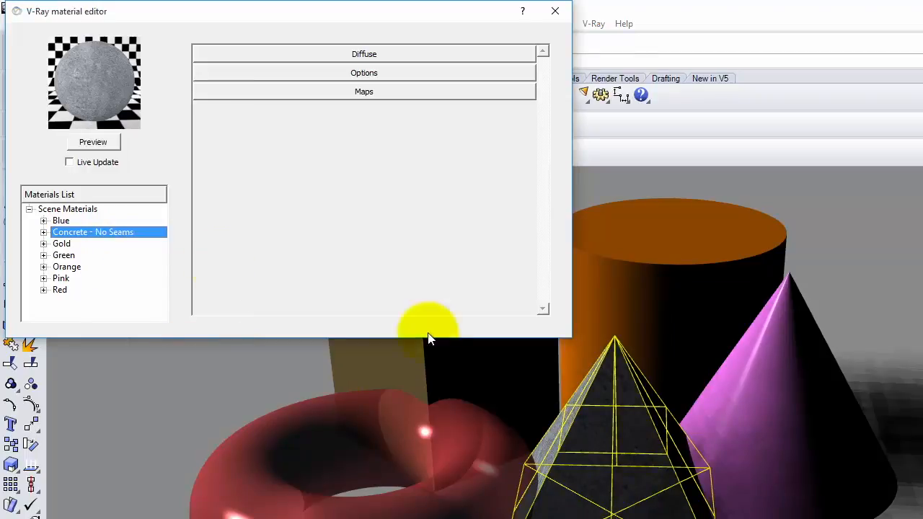
- Load Porcelain White.vismat from the V-Ray Materials > Porcelain folder into Scene Materials
click(89, 209)
right_click(90, 210)
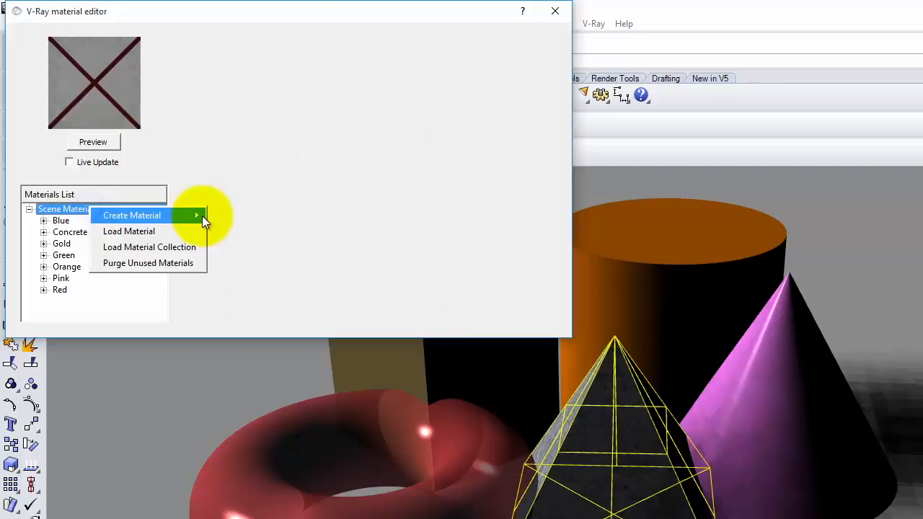
mouse_move(179, 217)
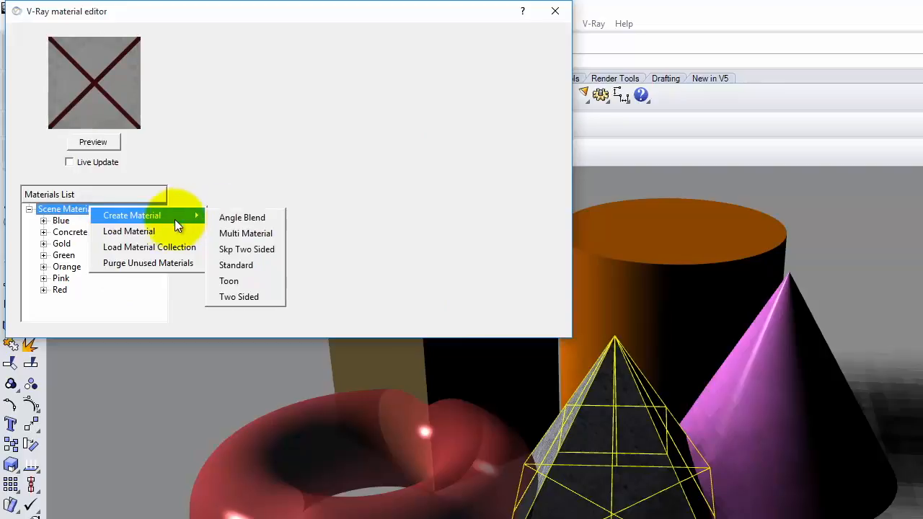
click(174, 229)
click(294, 36)
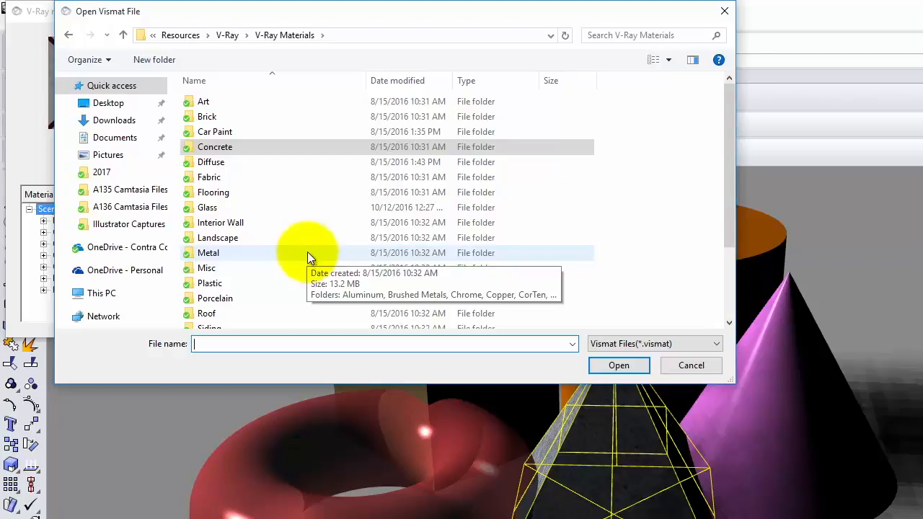
scroll(290, 287, down, 3)
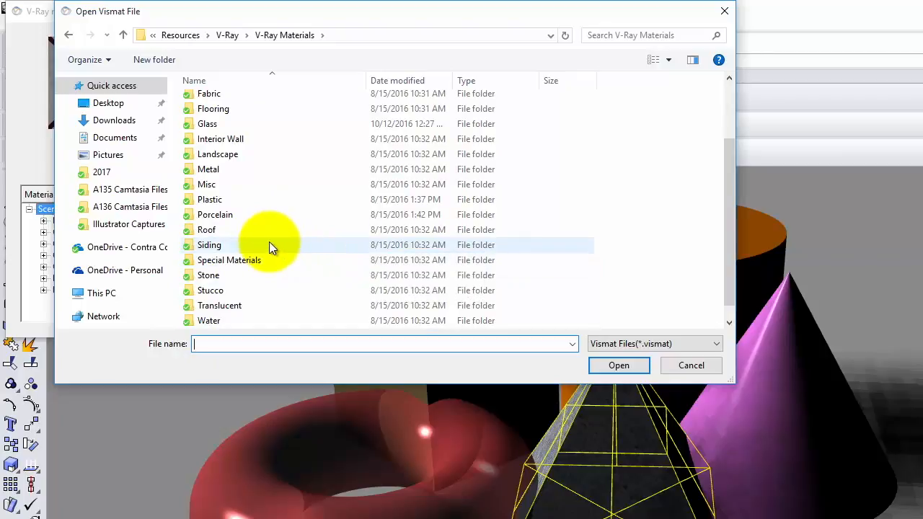
double_click(250, 215)
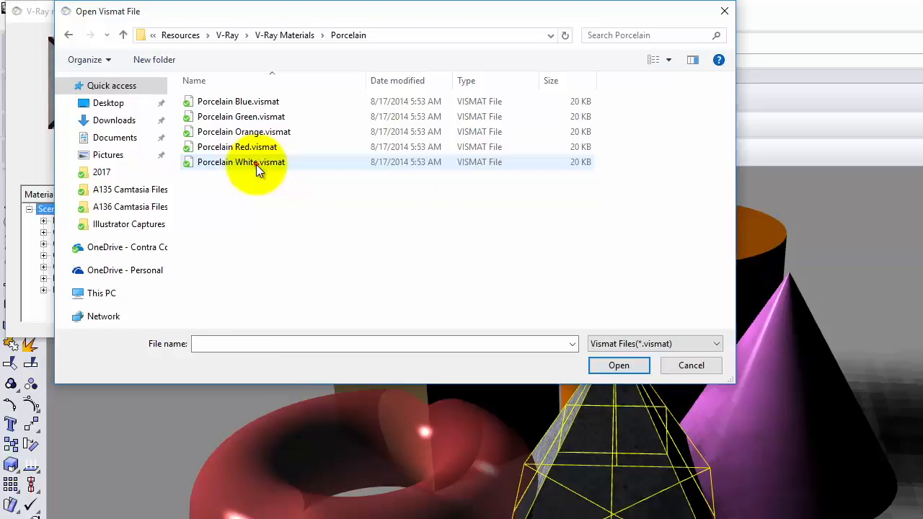
double_click(255, 162)
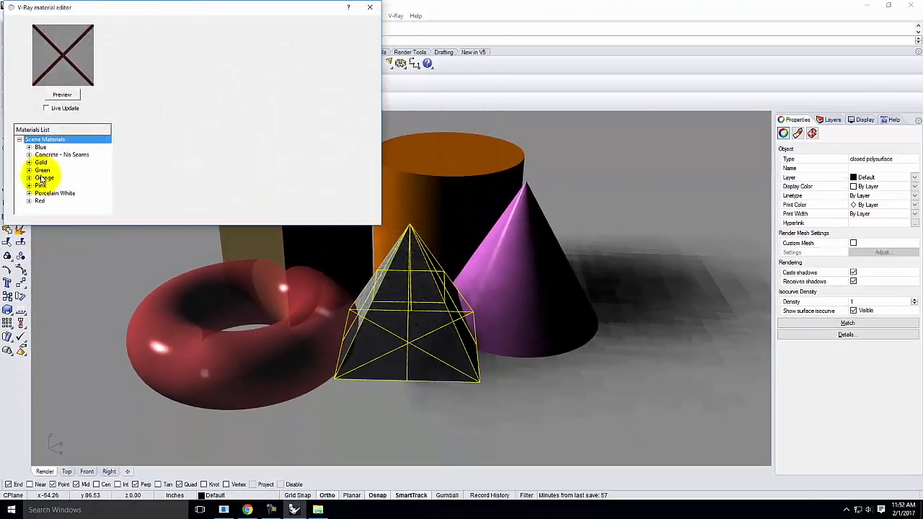
- Apply the Porcelain White material to the red torus surface
click(55, 194)
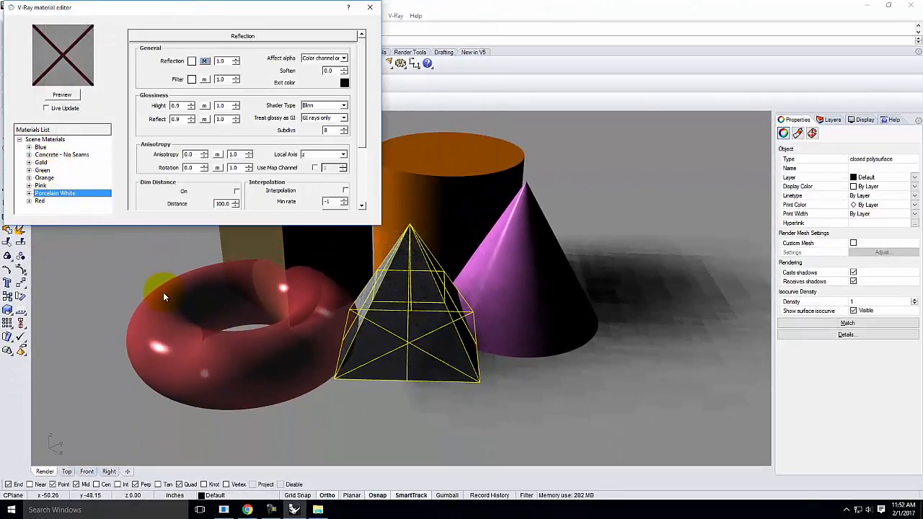
click(163, 292)
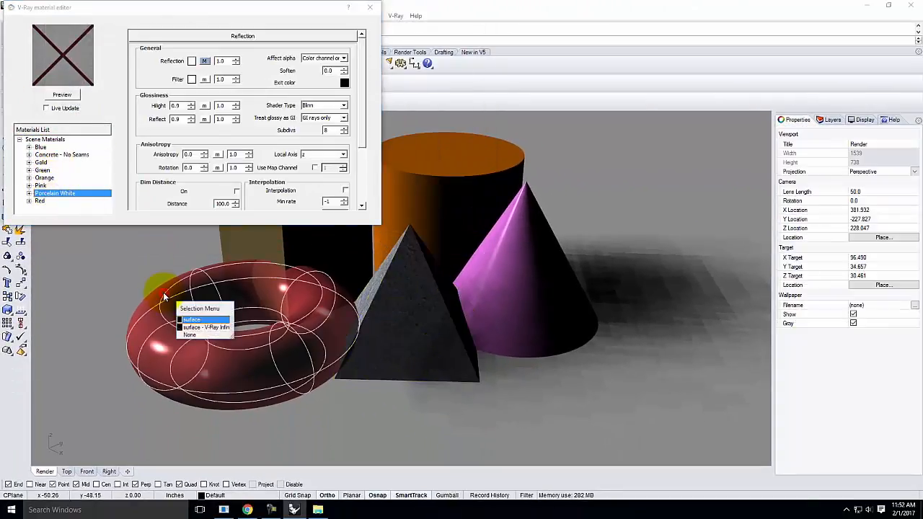
click(194, 326)
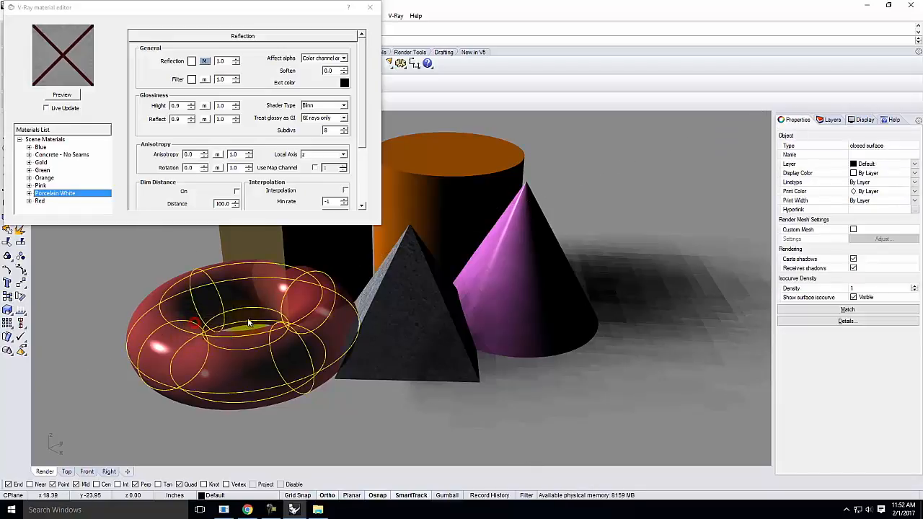
right_click(65, 195)
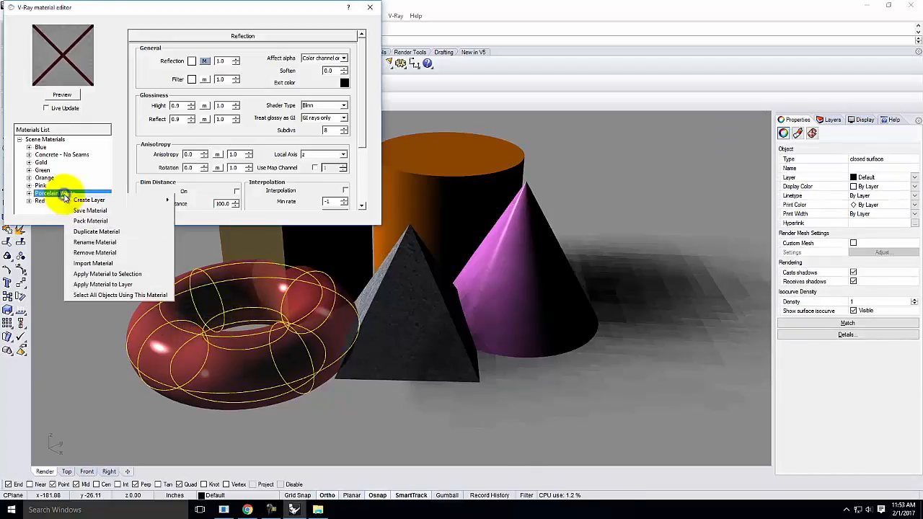
click(118, 274)
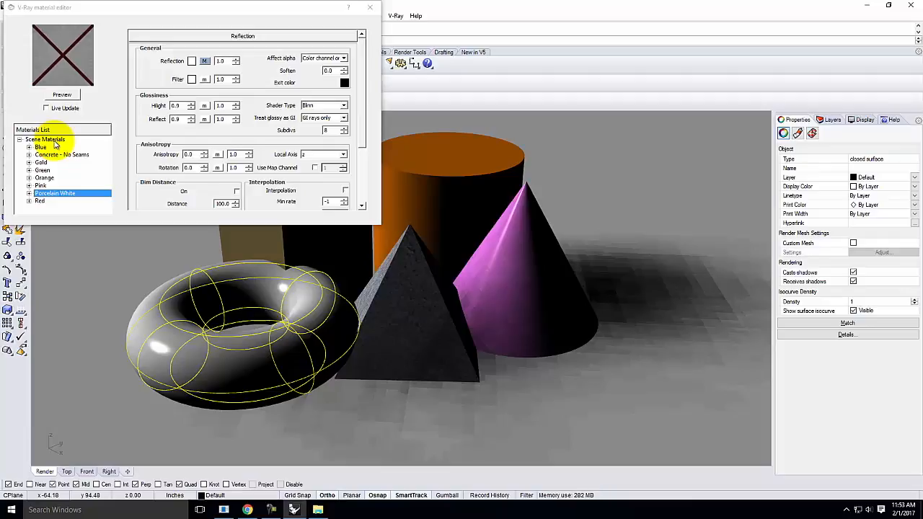
- Close the V-Ray material editor and the old progress window, and render the scene with the library materials applied
click(367, 8)
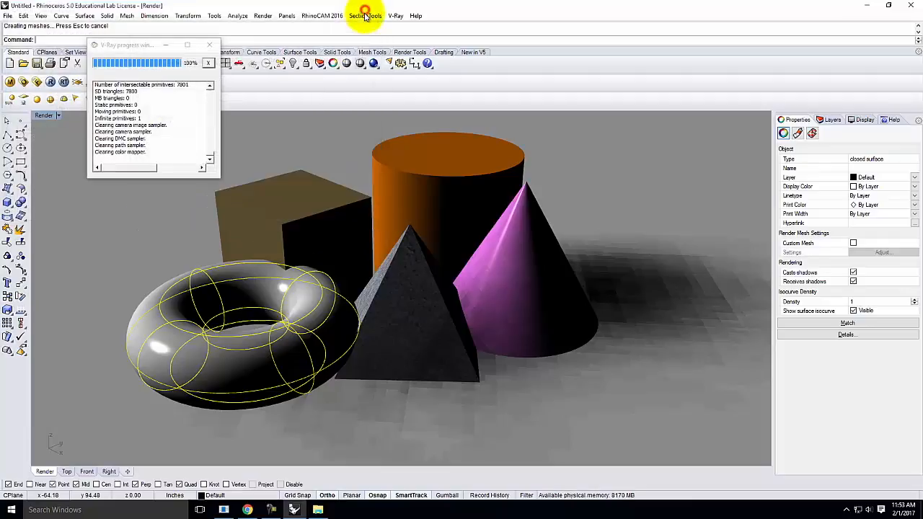
click(207, 44)
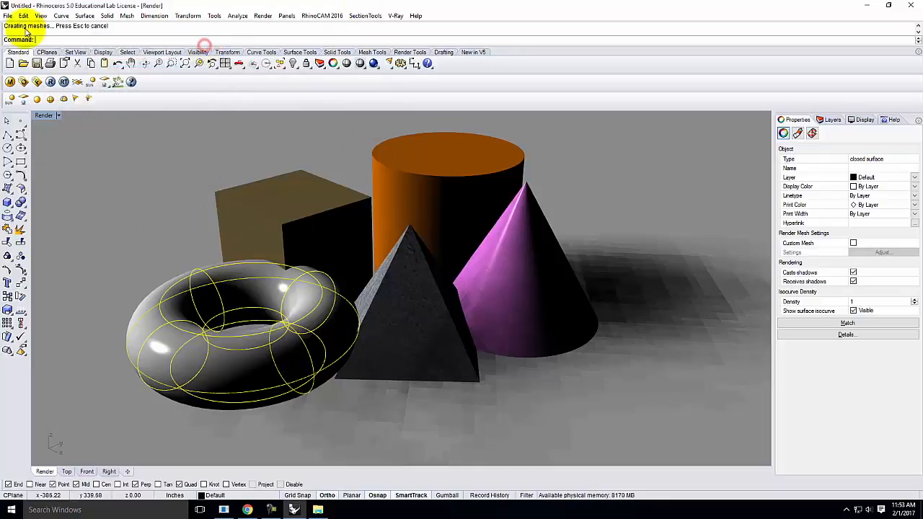
click(49, 81)
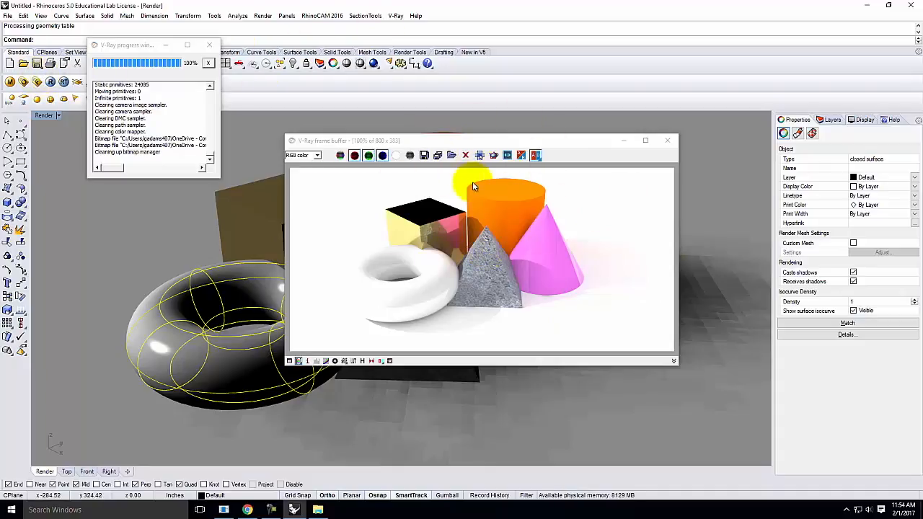
- Save the rendered image as the JPEG file Render-06 in the Ex204 > S2017 folder
click(430, 157)
click(645, 212)
click(424, 339)
key(BackSpace)
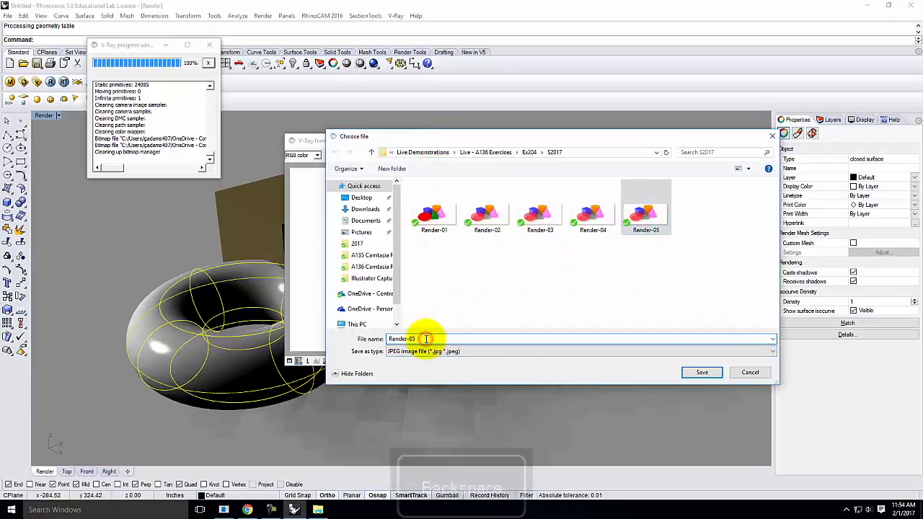
text(6)
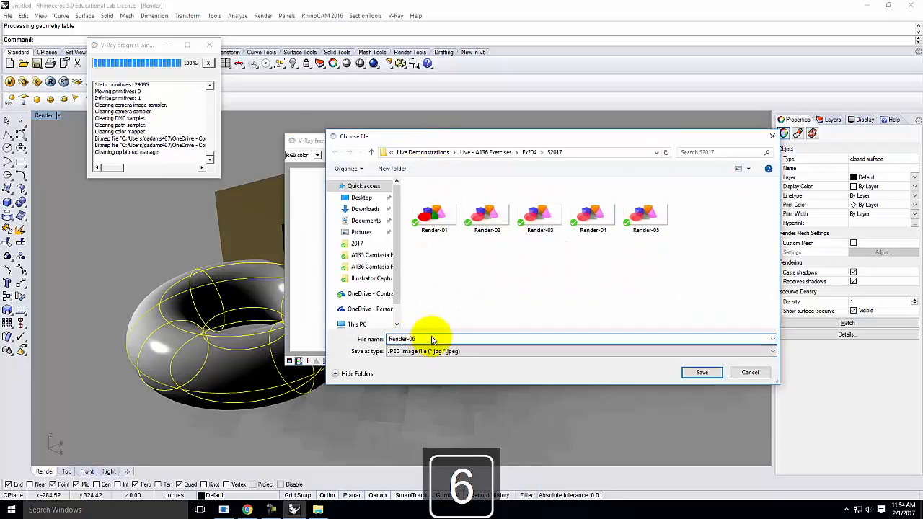
click(703, 372)
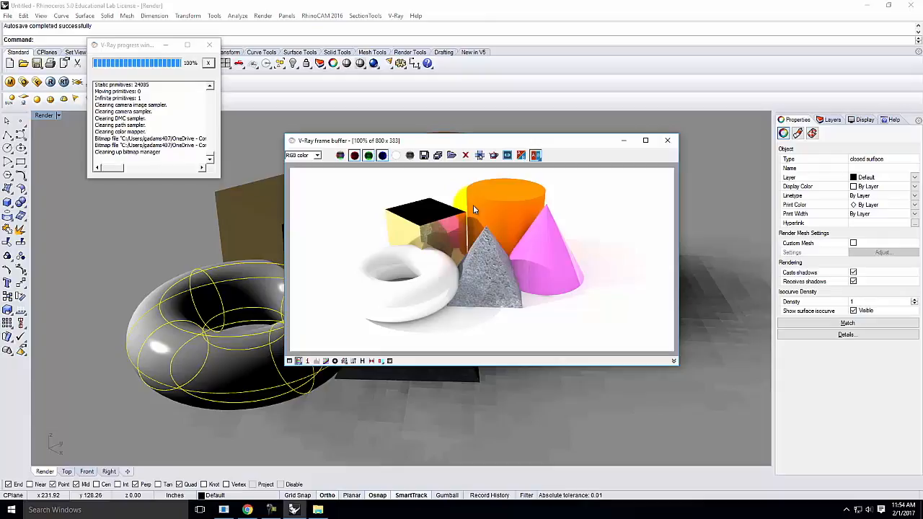
- Switch to Chrome and start a new post on the Digital Tools site, titled "Exercise 204 - " followed by the author's full name
click(246, 509)
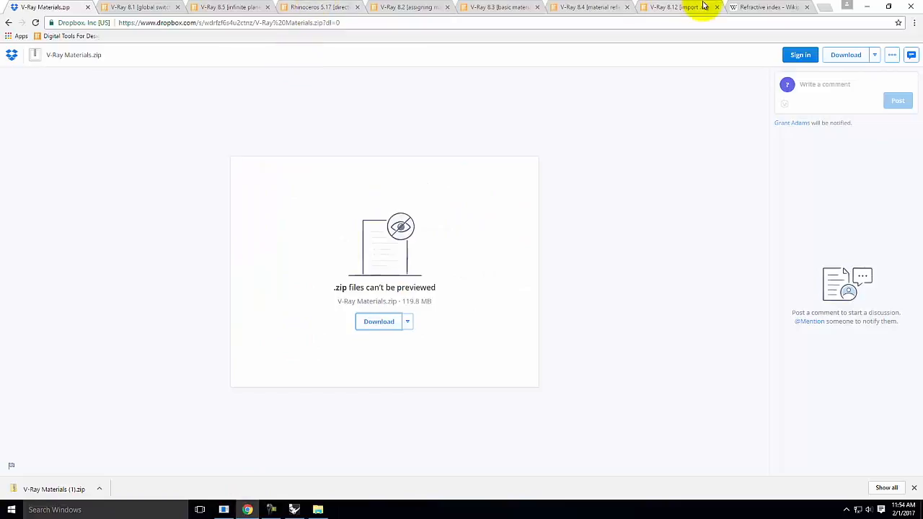
click(677, 7)
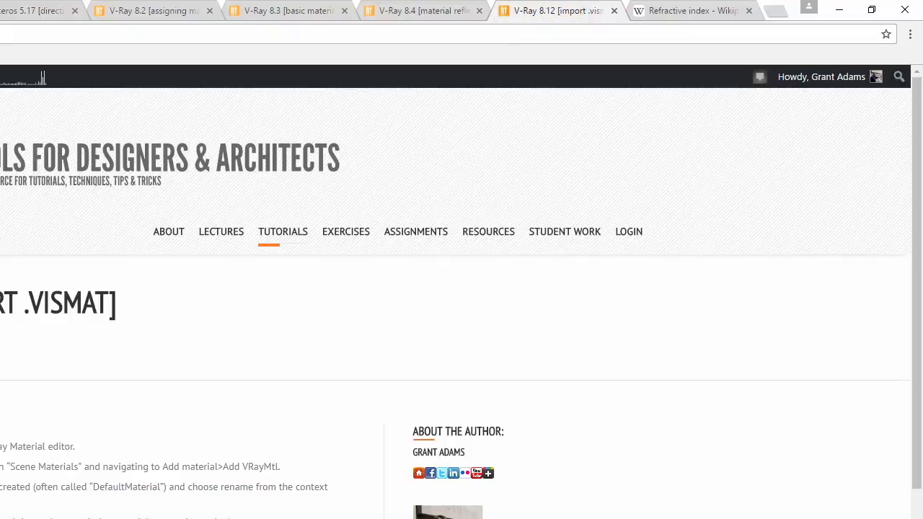
click(7, 91)
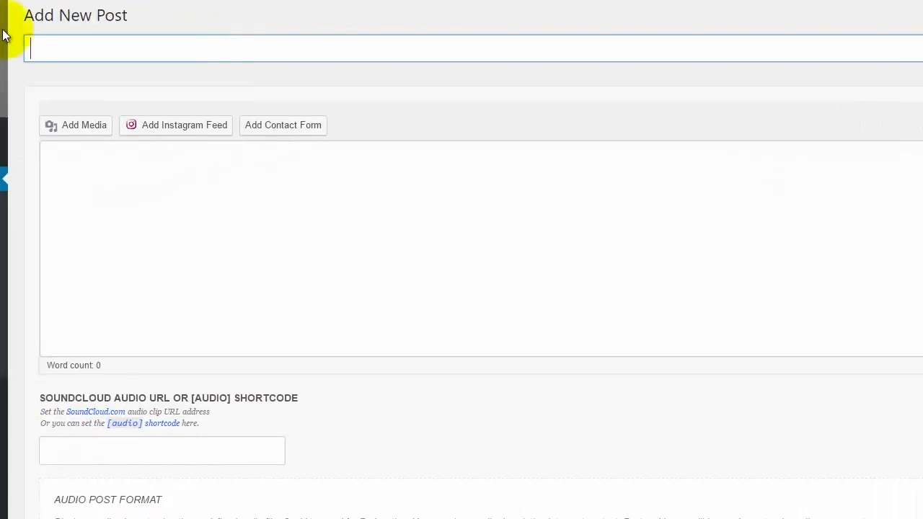
click(44, 85)
text(Exercise )
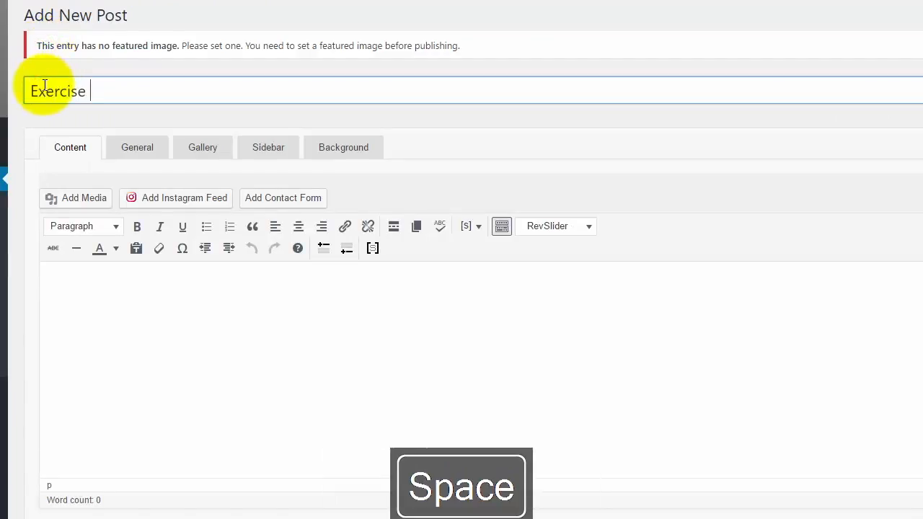
text(204 - Grant Adams)
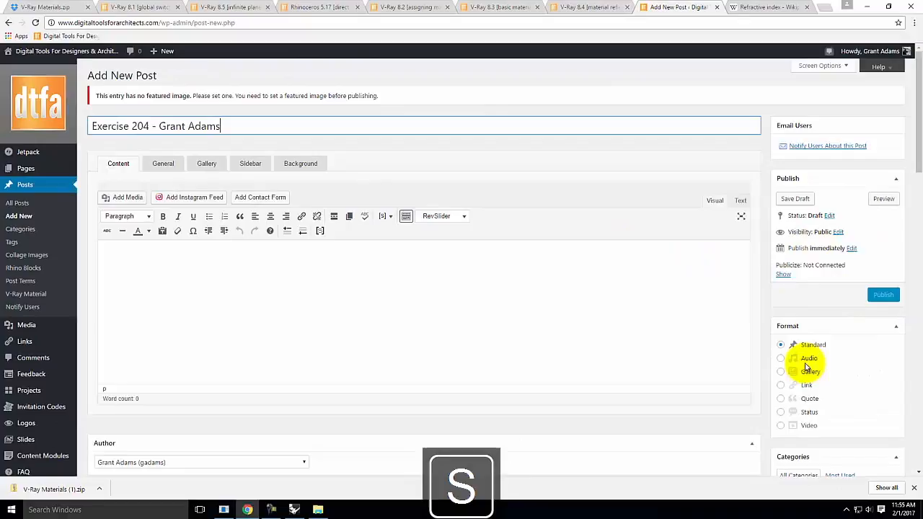
- Assign the post to the Exercise 204 category under Exercises (Archi 136)
scroll(806, 367, down, 2)
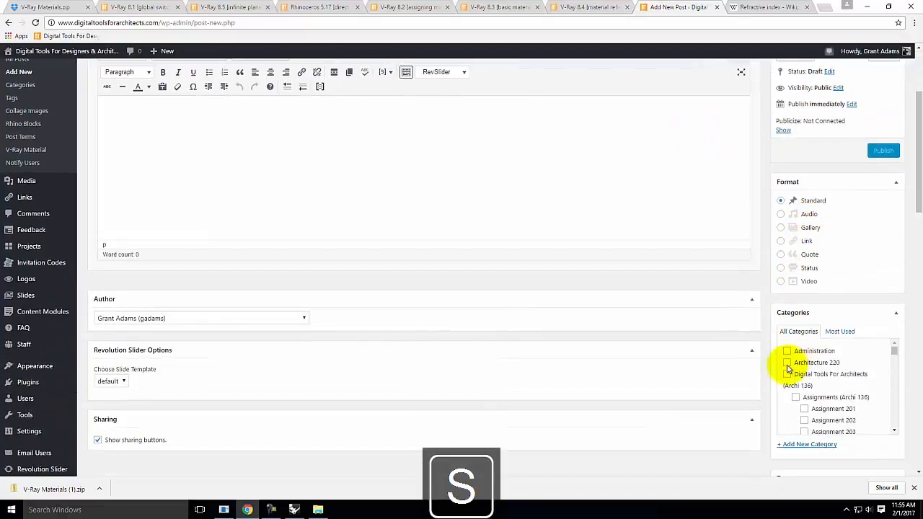
scroll(793, 361, down, 2)
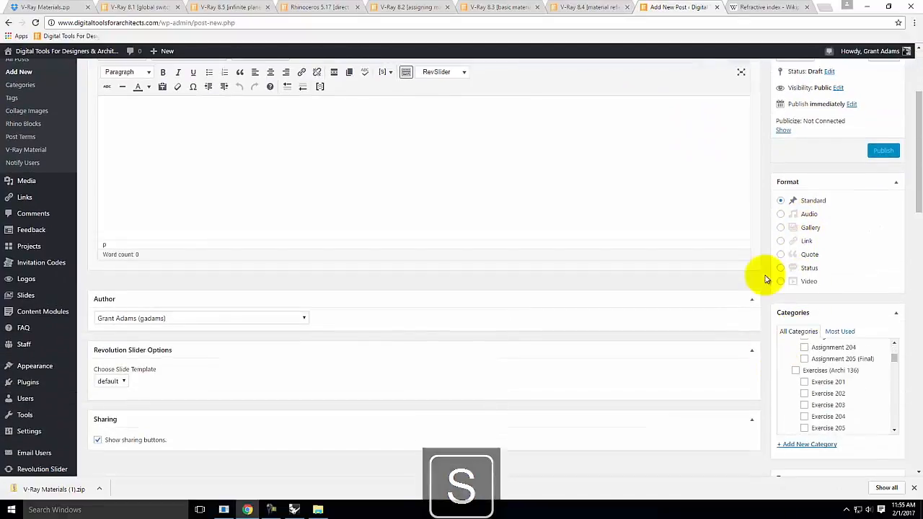
click(804, 416)
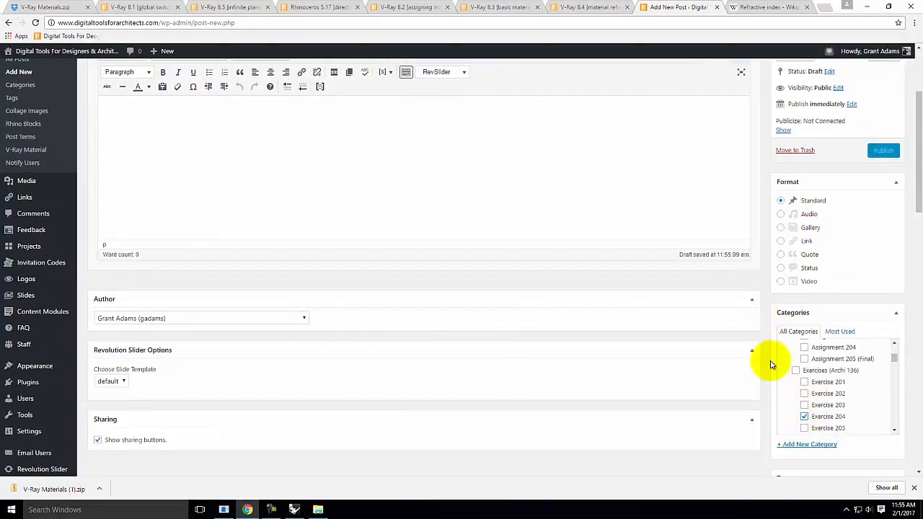
- Set the post format to Gallery and enable the slideshow on the post page
scroll(770, 365, up, 1)
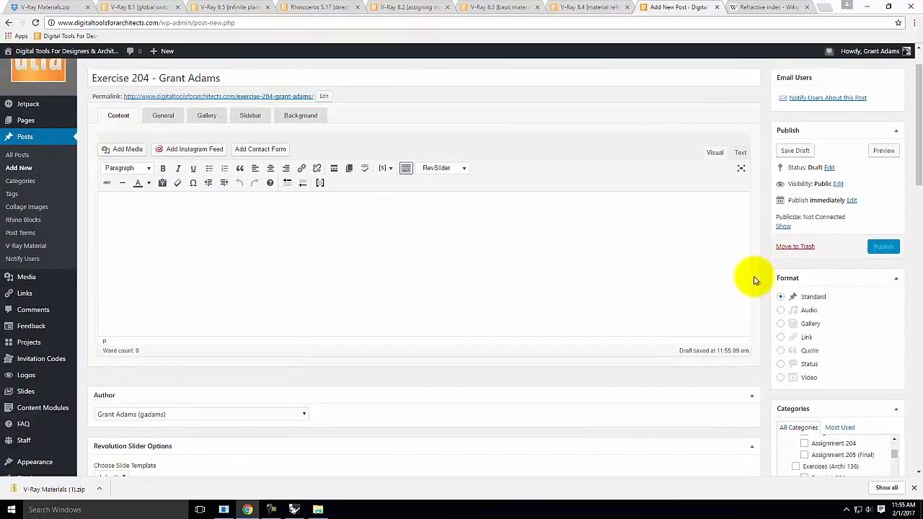
click(781, 325)
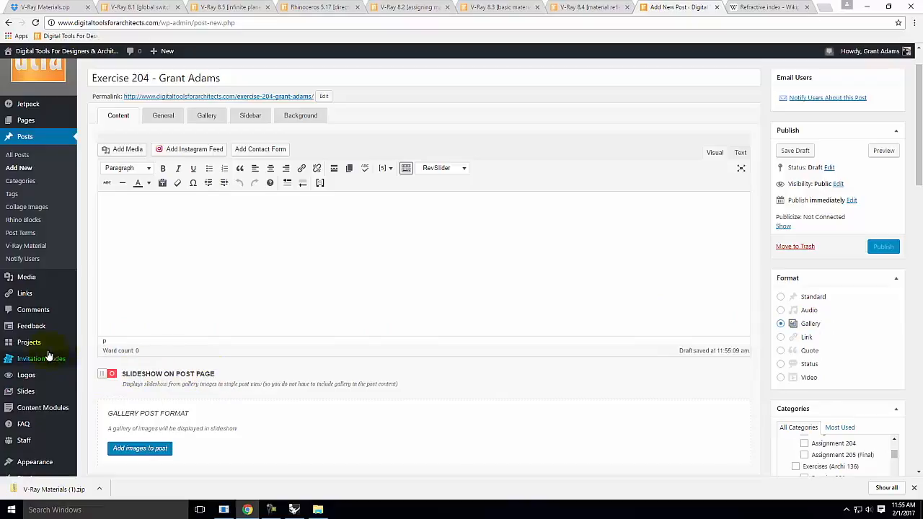
click(112, 376)
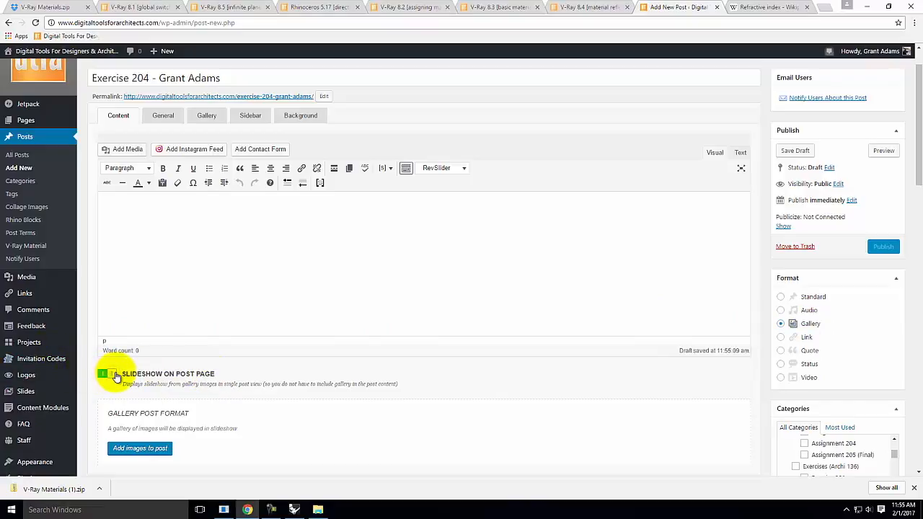
- Start adding gallery images from the computer and browse to the Live - A136 Exercises > Ex204 > S2017 folder
scroll(180, 418, down, 1)
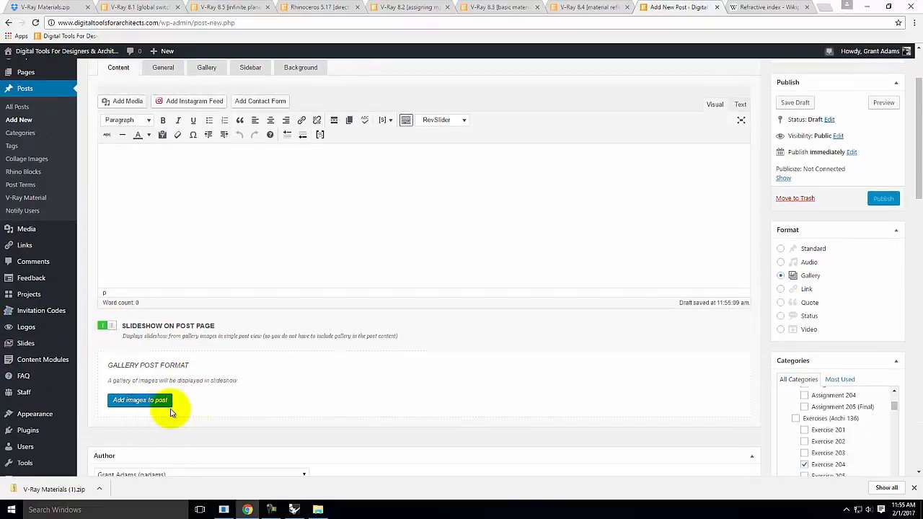
click(134, 401)
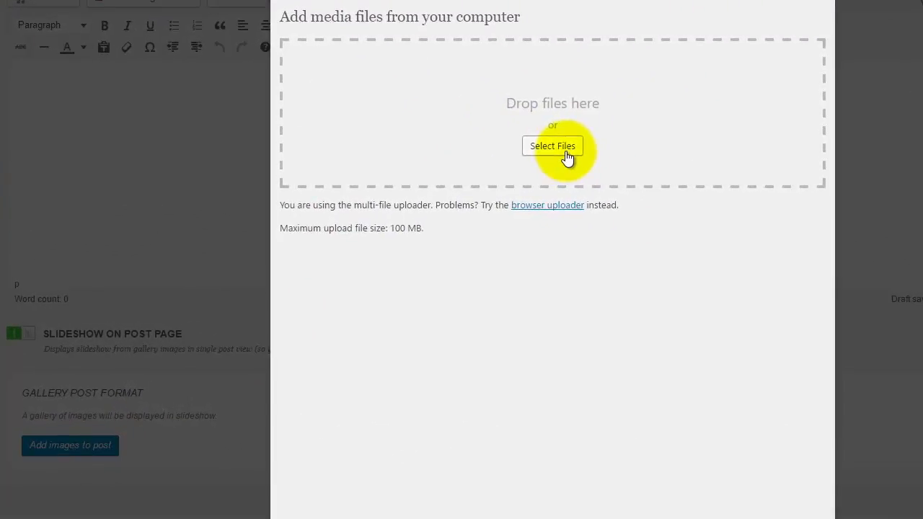
click(530, 171)
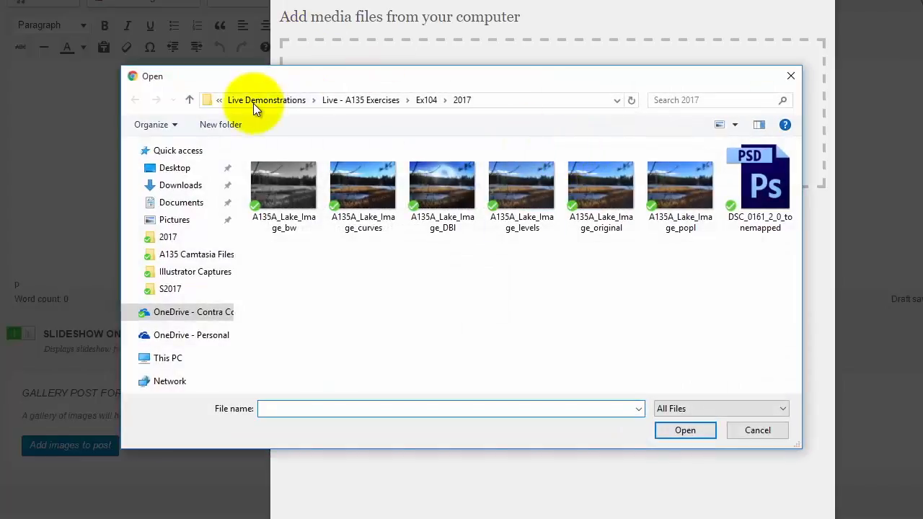
click(290, 101)
double_click(295, 182)
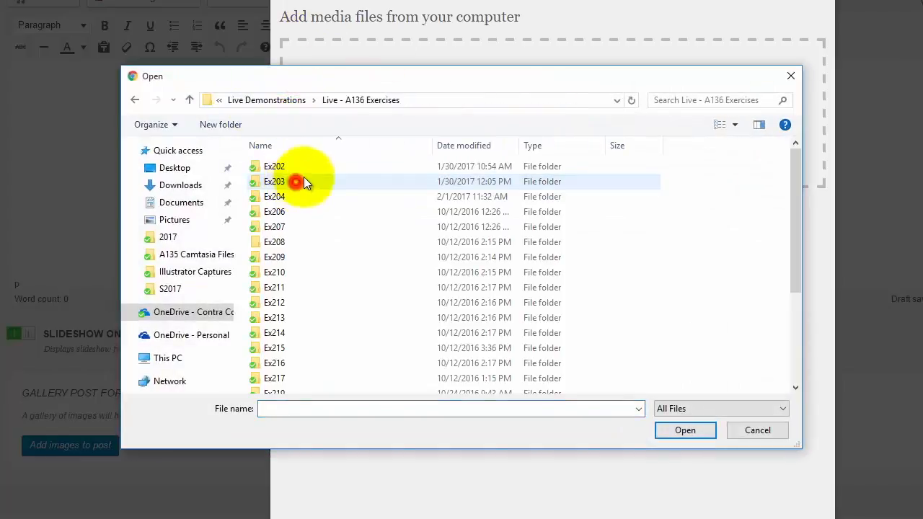
double_click(302, 200)
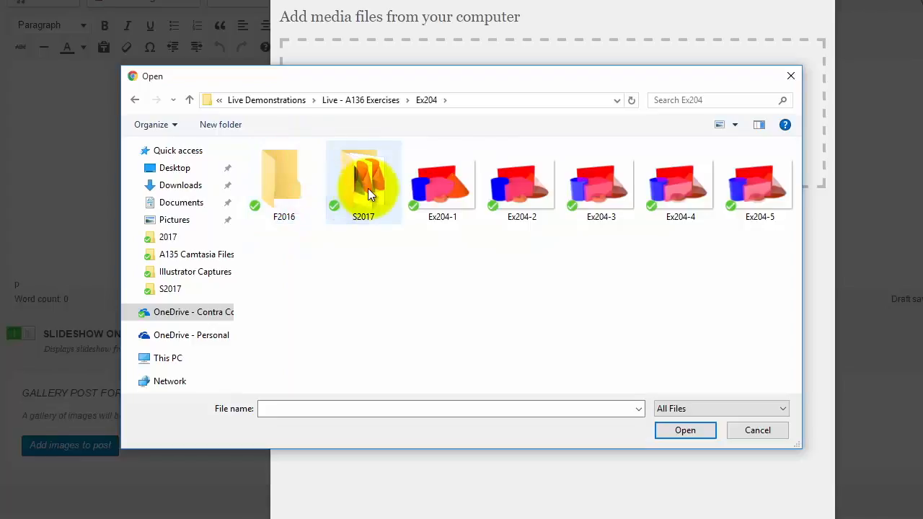
double_click(367, 189)
- Upload the images Render-01 through Render-06 to the post's gallery, save all changes and close the media dialog
click(274, 154)
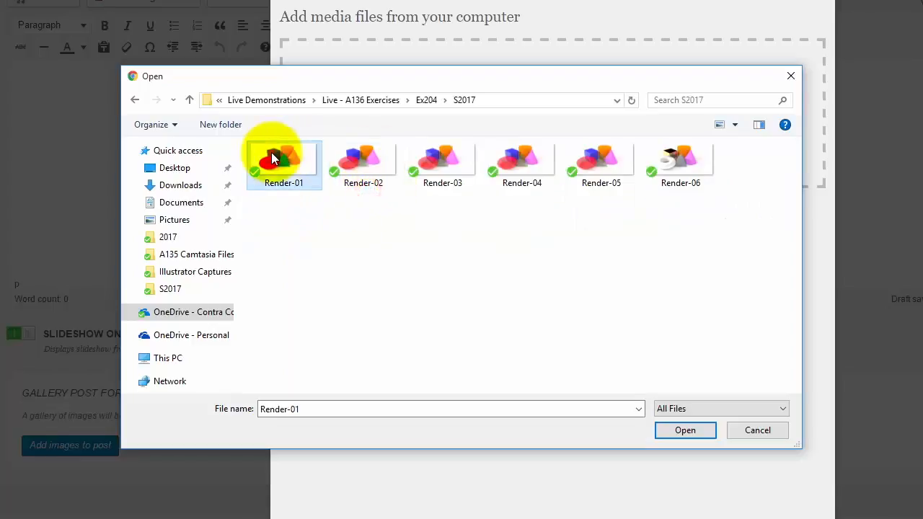
shift+click(678, 162)
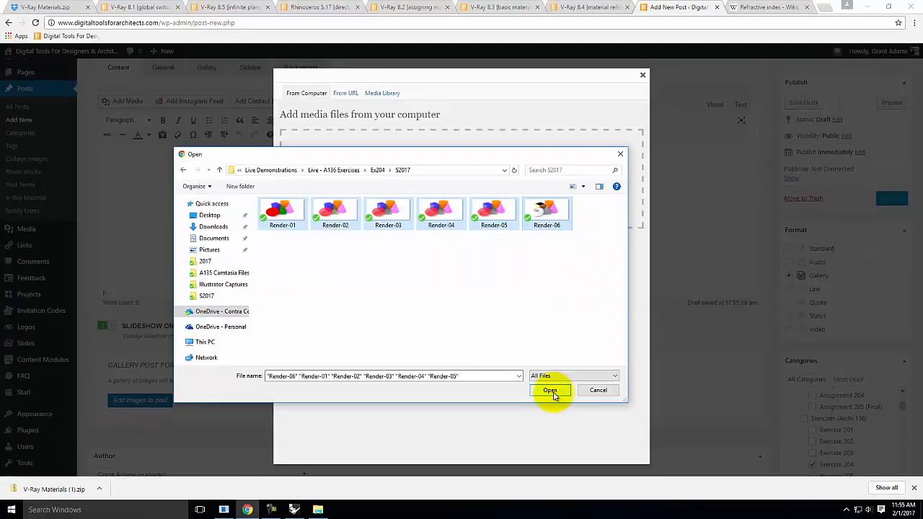
click(685, 429)
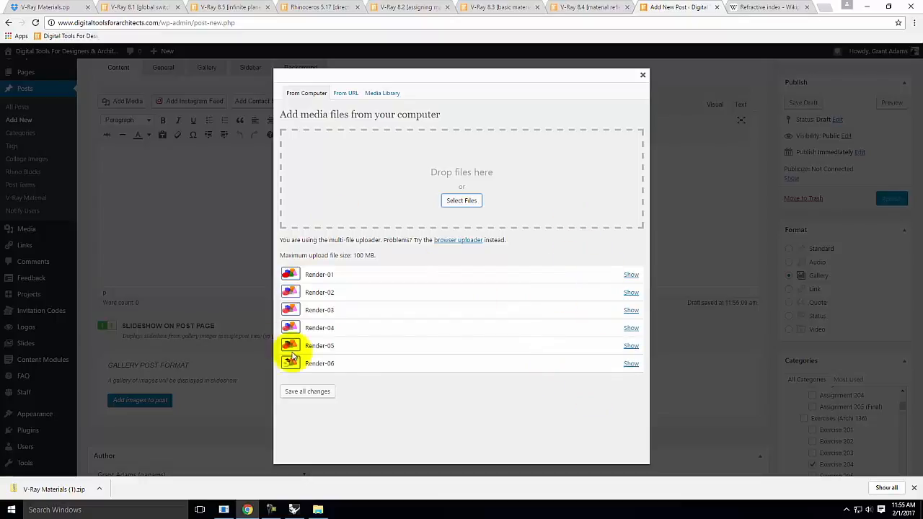
click(317, 391)
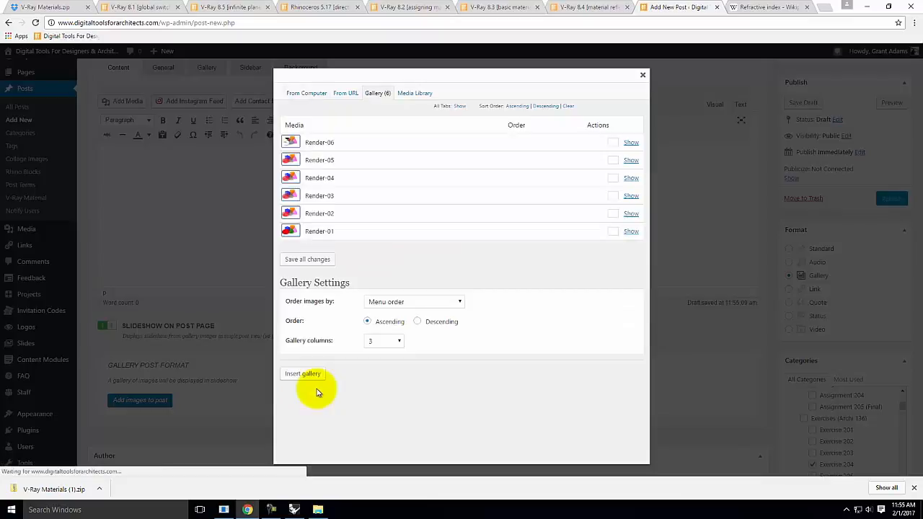
click(644, 76)
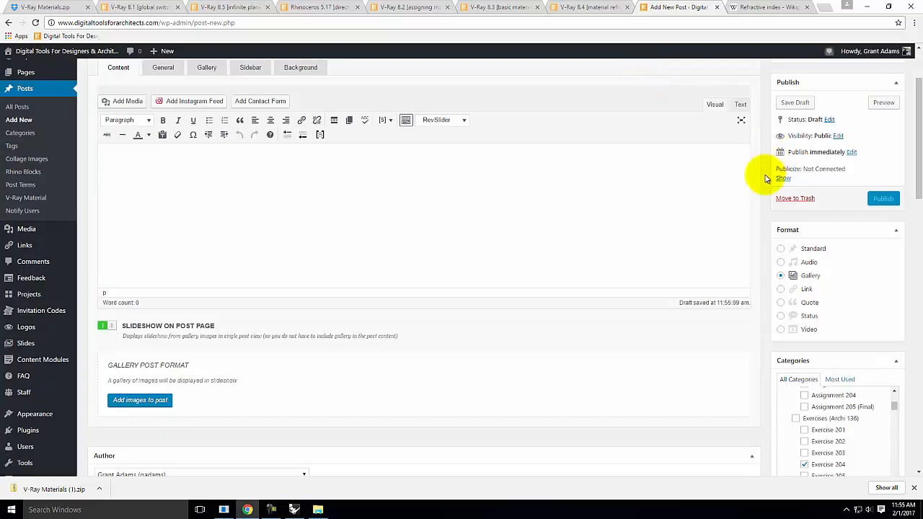
- Set Render-06 from the media library as the post's featured image
scroll(505, 165, up, 2)
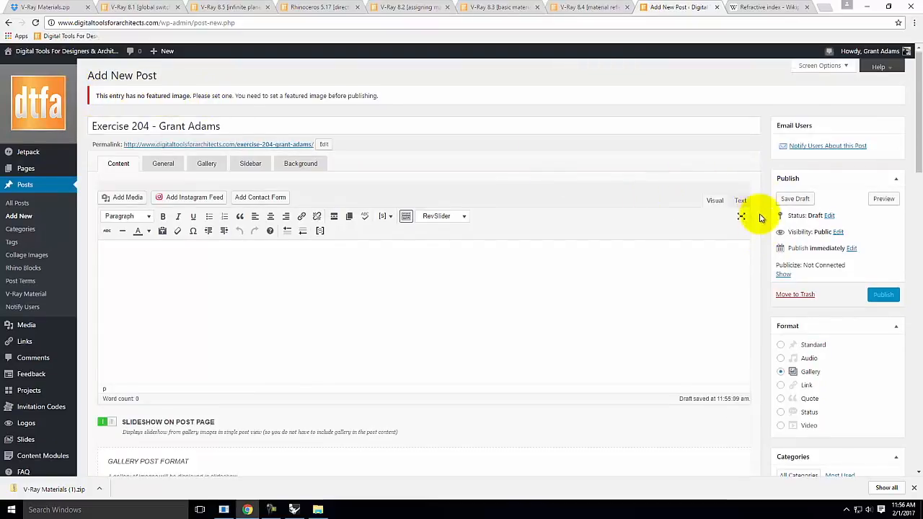
scroll(760, 282, down, 5)
scroll(760, 282, down, 10)
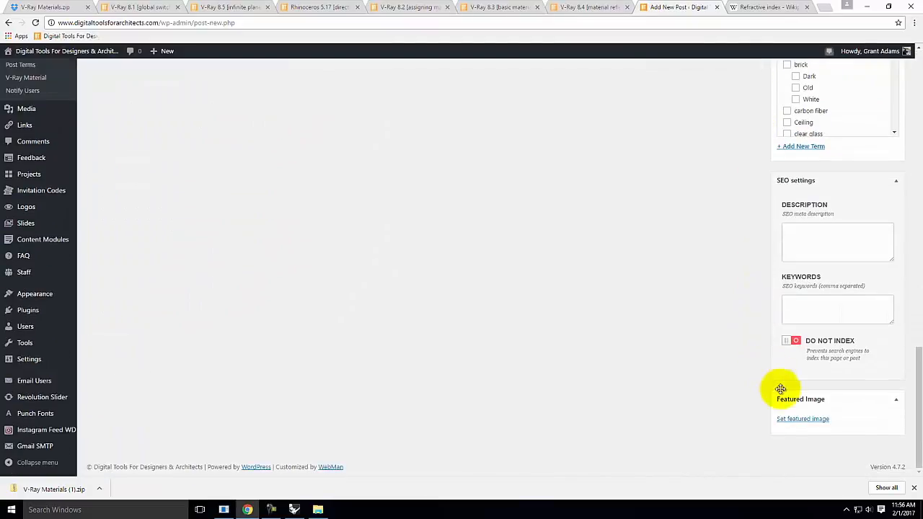
click(806, 419)
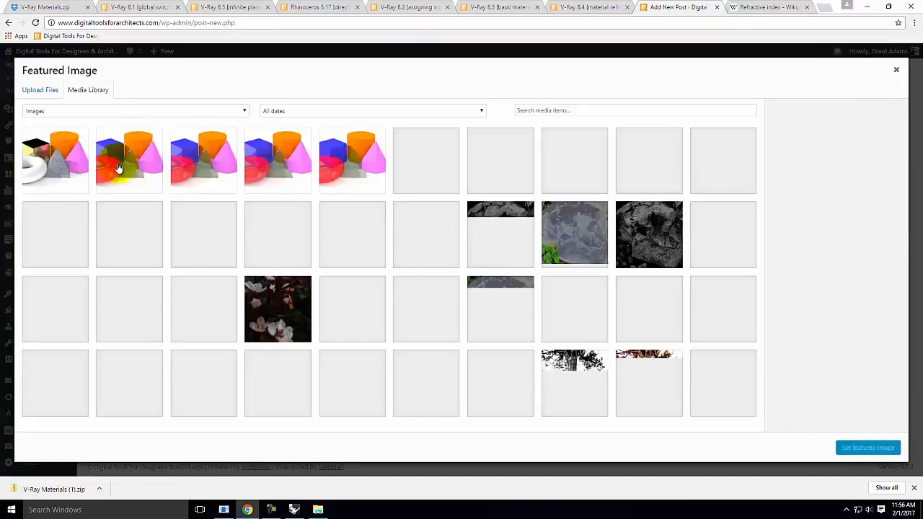
click(36, 165)
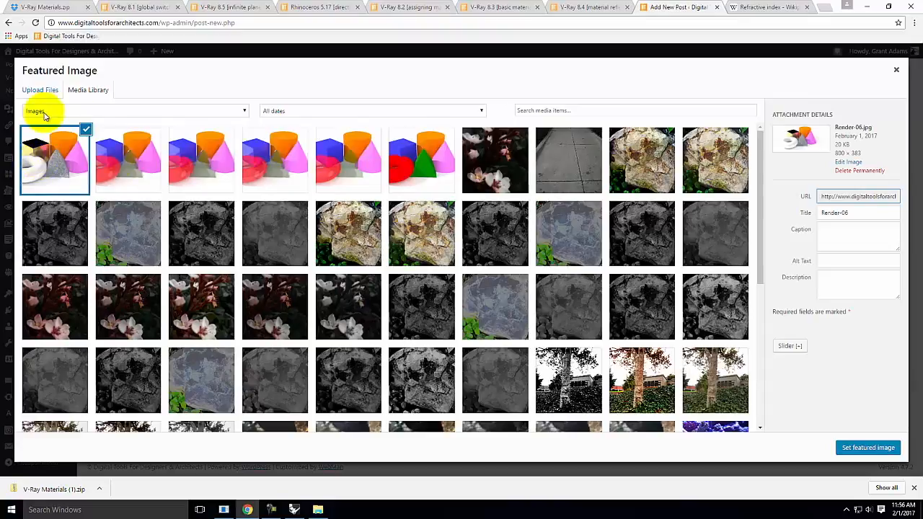
click(868, 447)
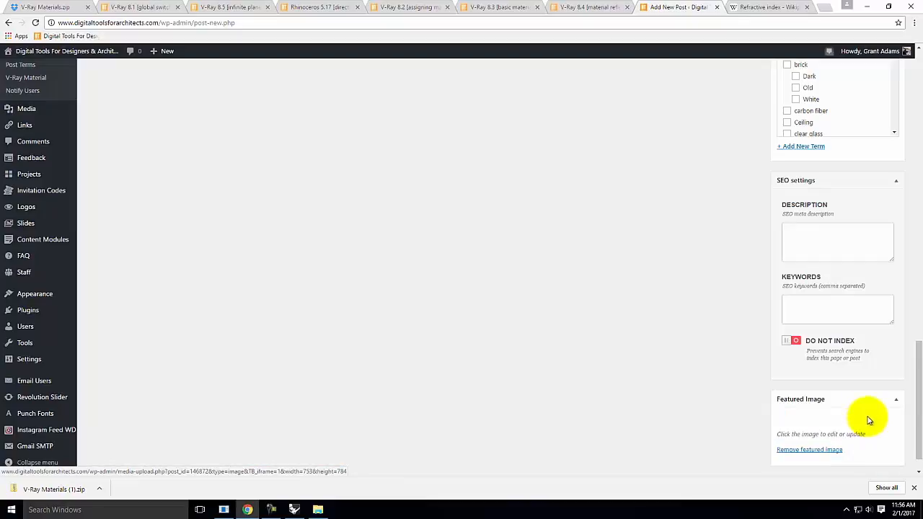
- Publish the Exercise 204 gallery post
scroll(725, 411, up, 10)
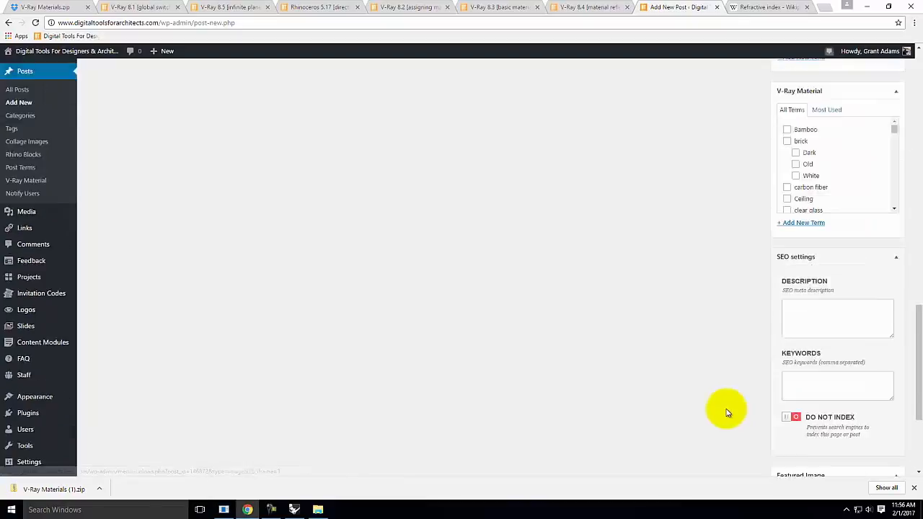
scroll(725, 412, up, 3)
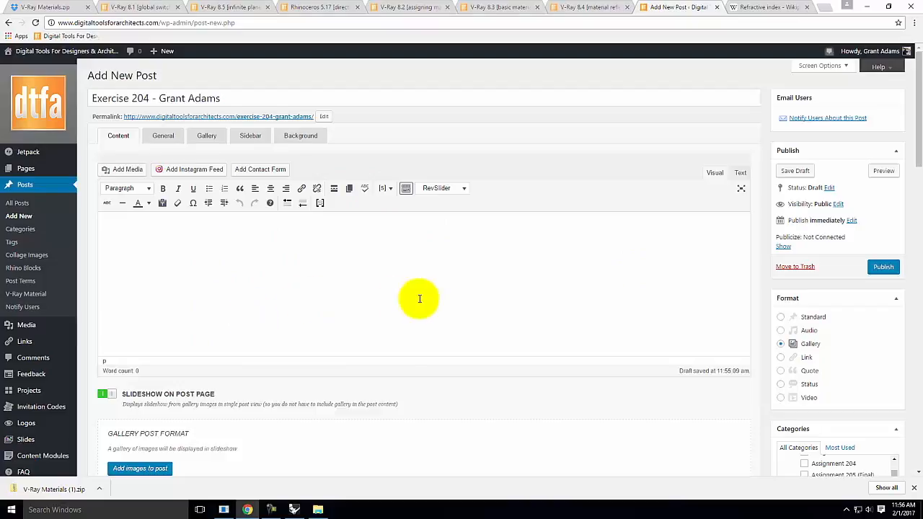
click(894, 273)
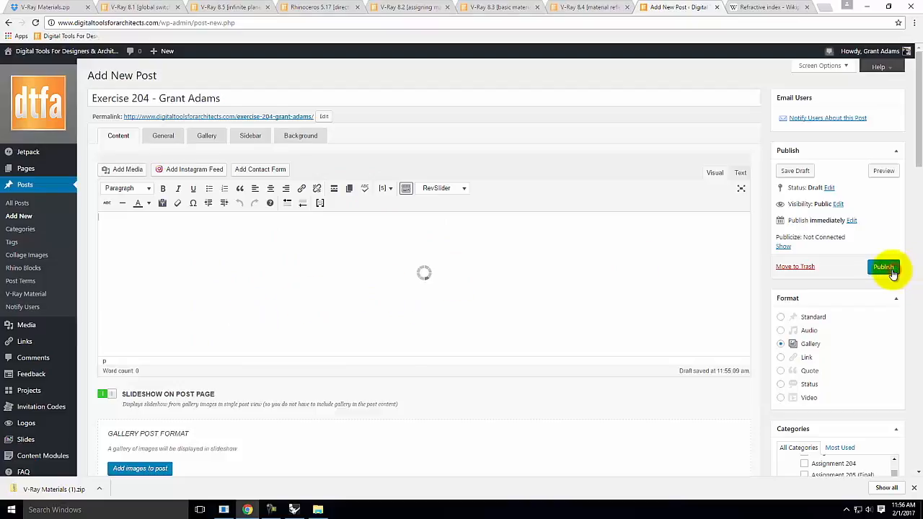
- View the published Exercise 204 post and advance its slideshow through the gallery renders
click(516, 266)
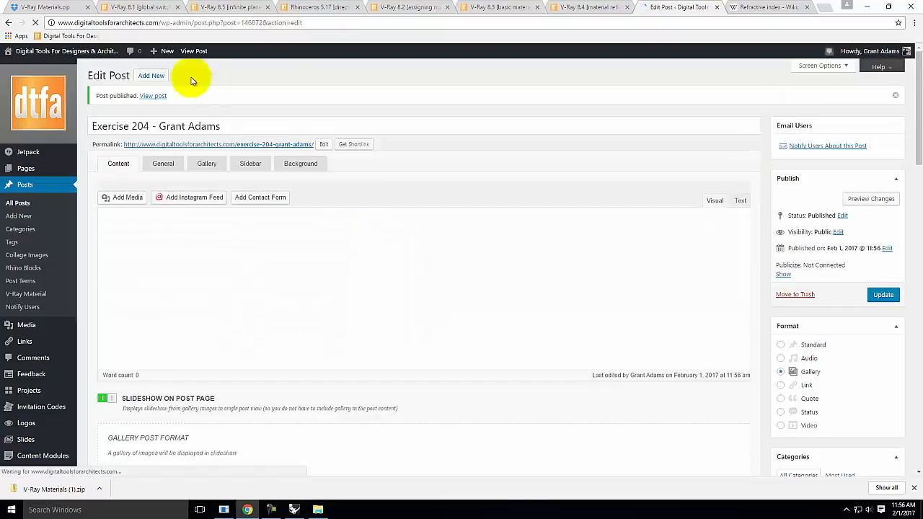
click(152, 95)
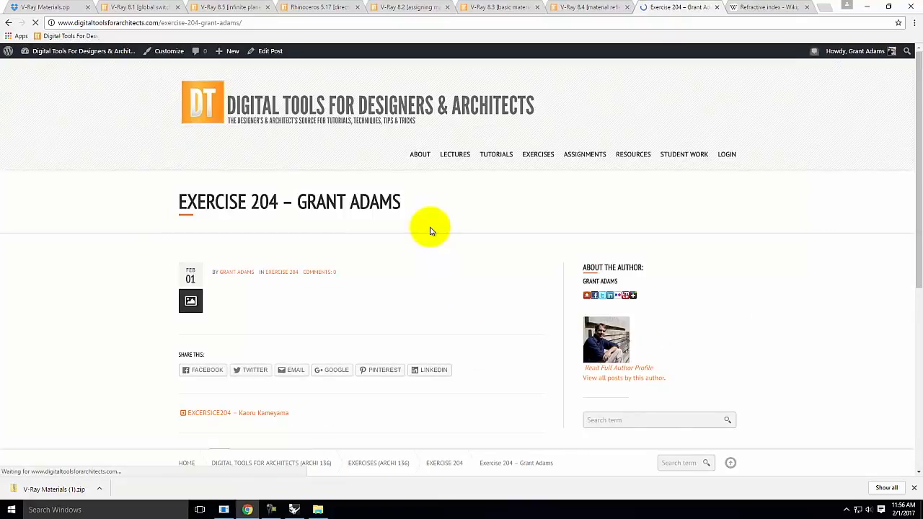
scroll(447, 274, down, 2)
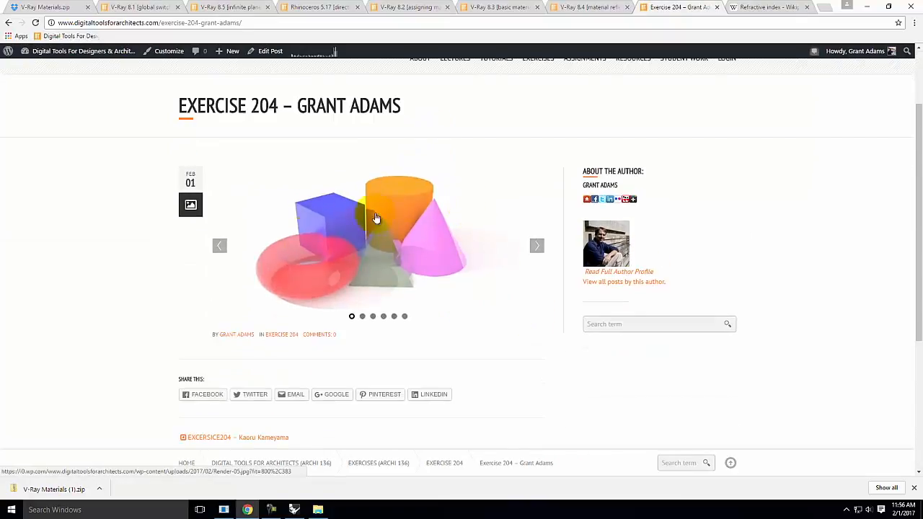
click(538, 252)
click(537, 253)
click(537, 252)
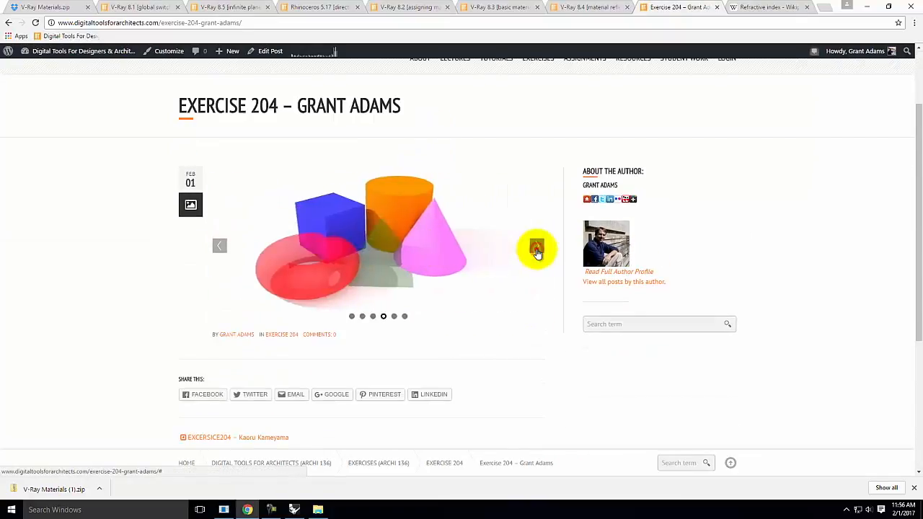
click(537, 252)
click(537, 253)
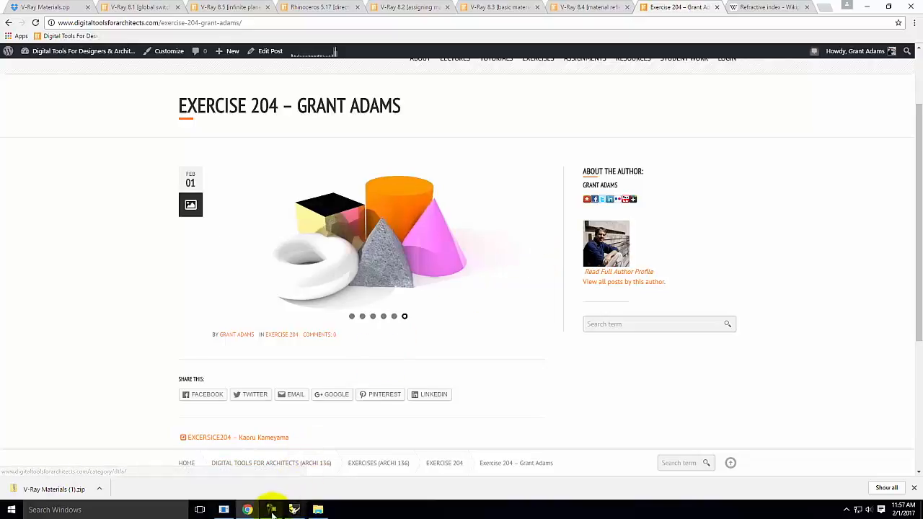
- Open File Explorer at This PC, select the Removable Disk (F:) drive and dismiss the window
mouse_move(272, 513)
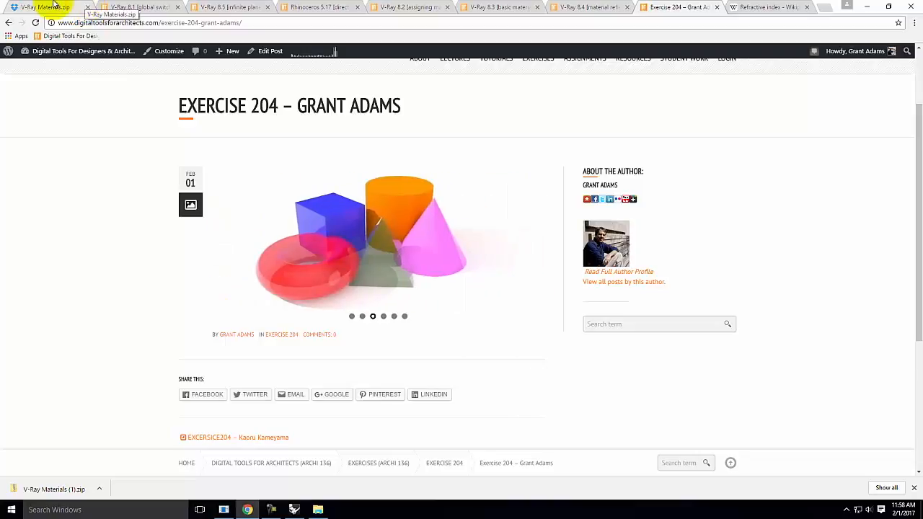
click(11, 510)
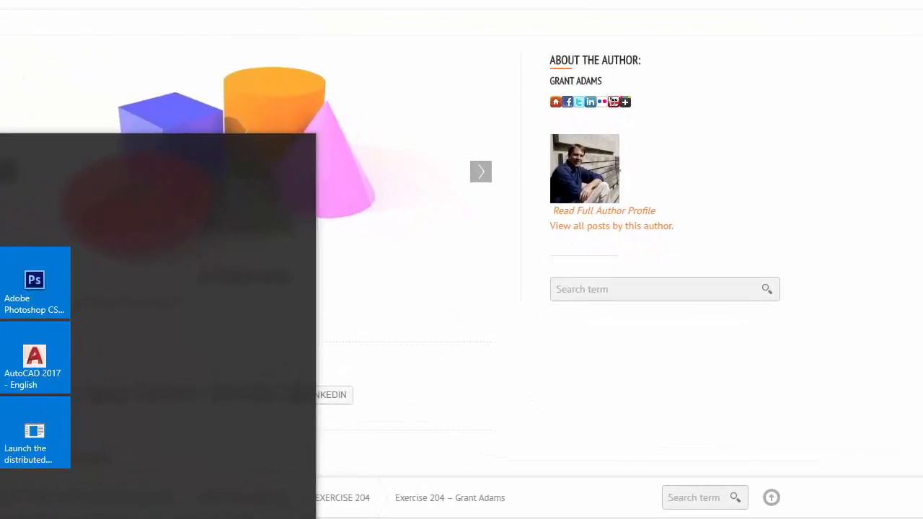
click(308, 514)
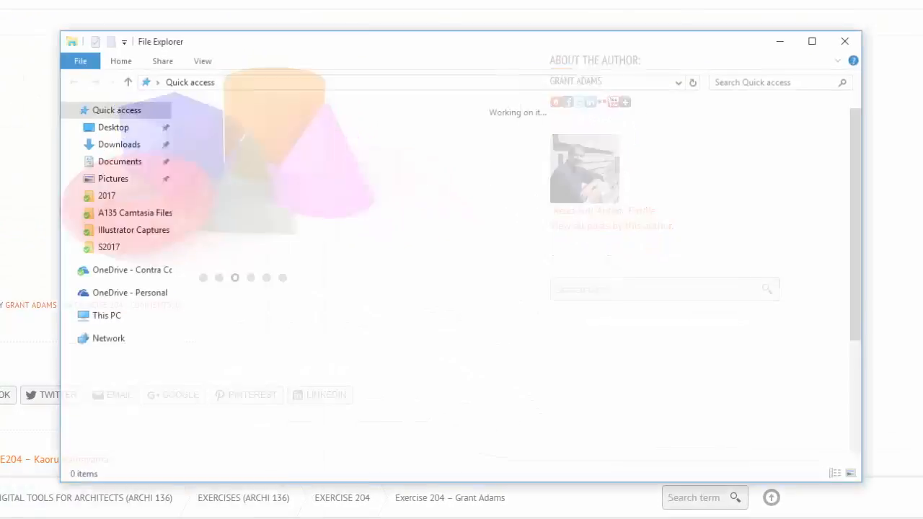
click(108, 317)
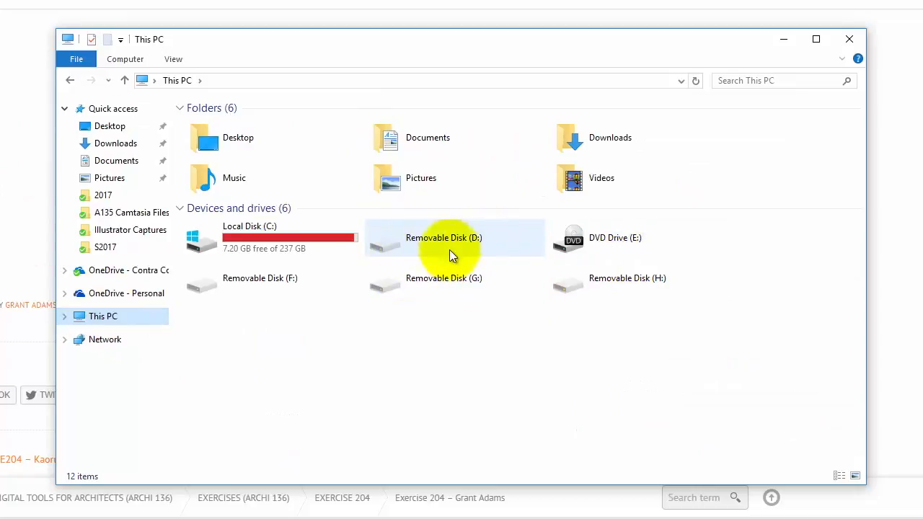
click(290, 297)
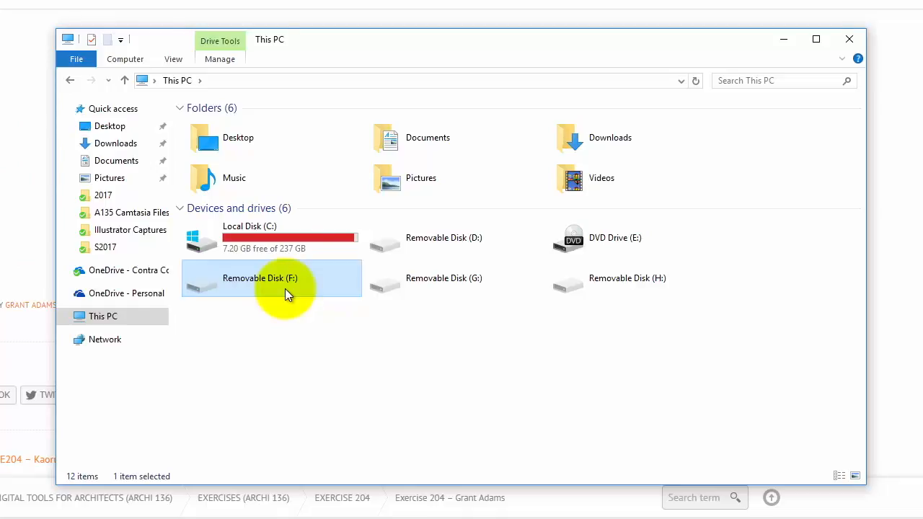
click(757, 112)
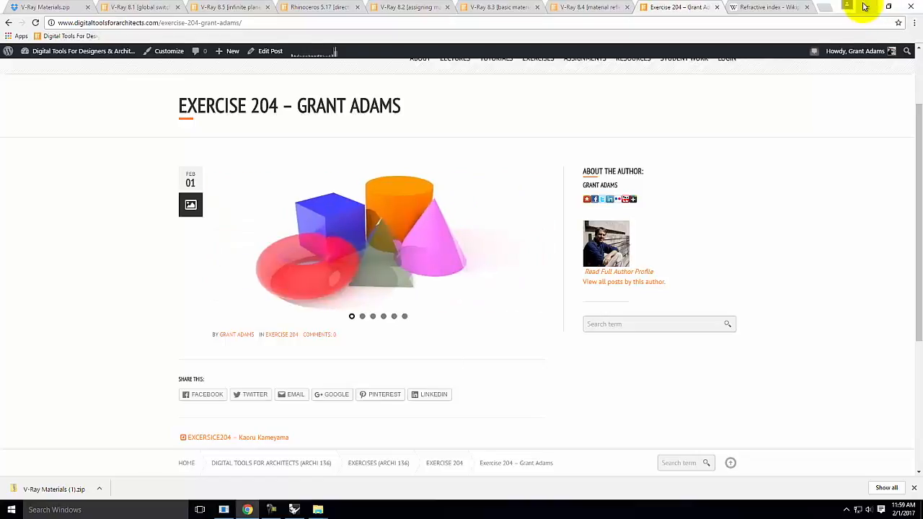
- Switch to Rhinoceros by minimizing the browser and toggle the second A/B comparison option in the V-Ray frame buffer
click(865, 7)
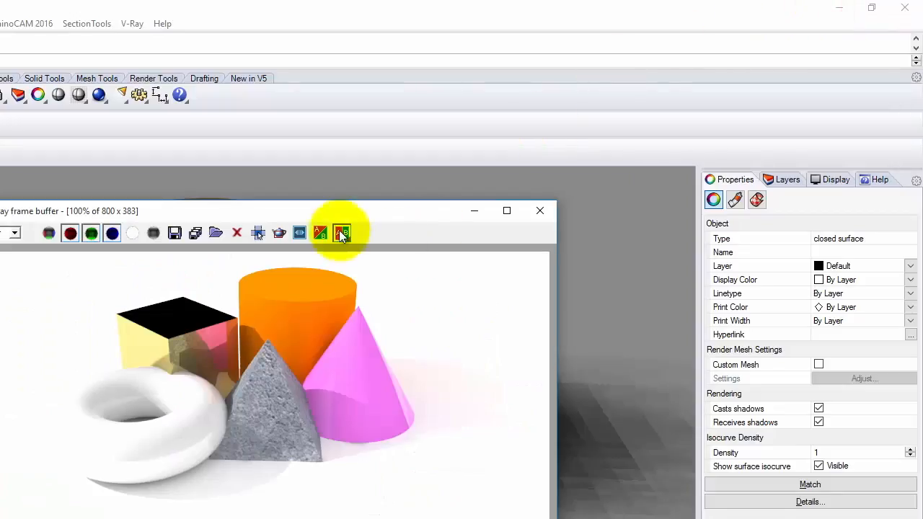
click(341, 232)
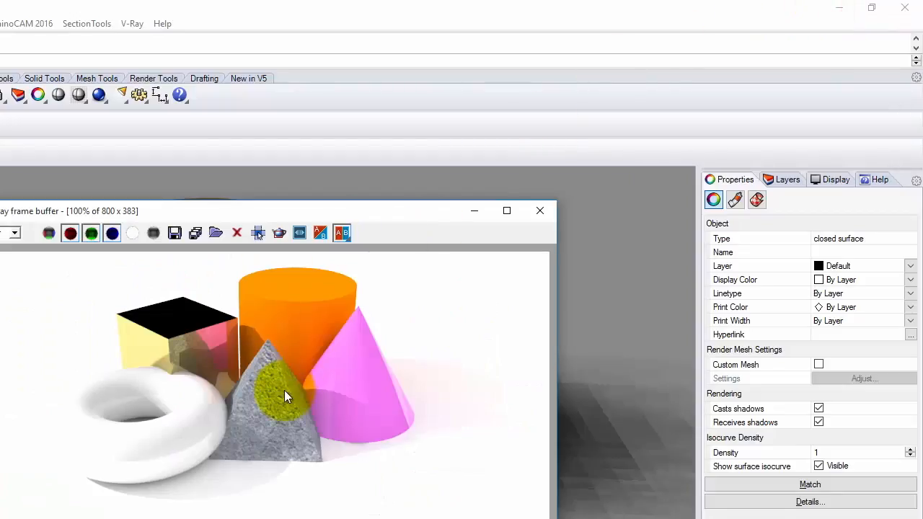